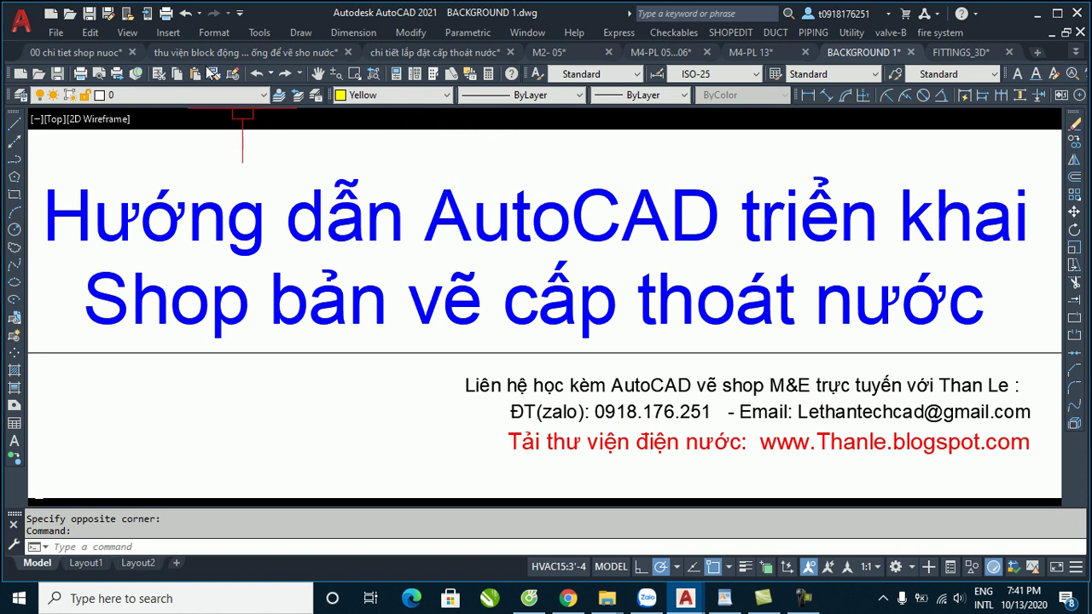
Switch file tabs past the block library and installation detail to the 00 chi tiet shop nuoc drawing.
left_click(246, 52)
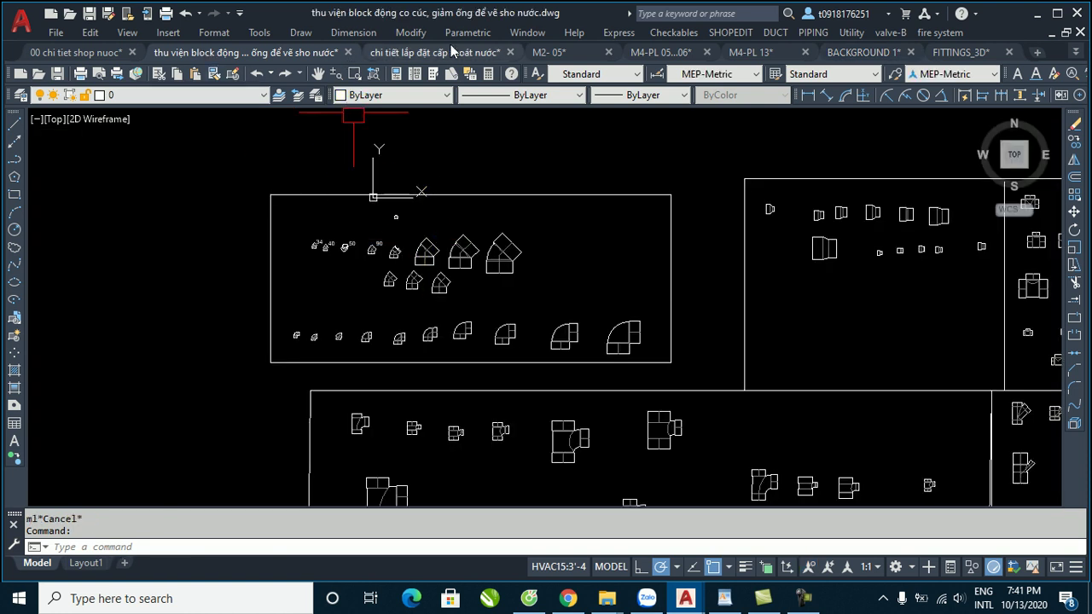
left_click(435, 52)
left_click(85, 51)
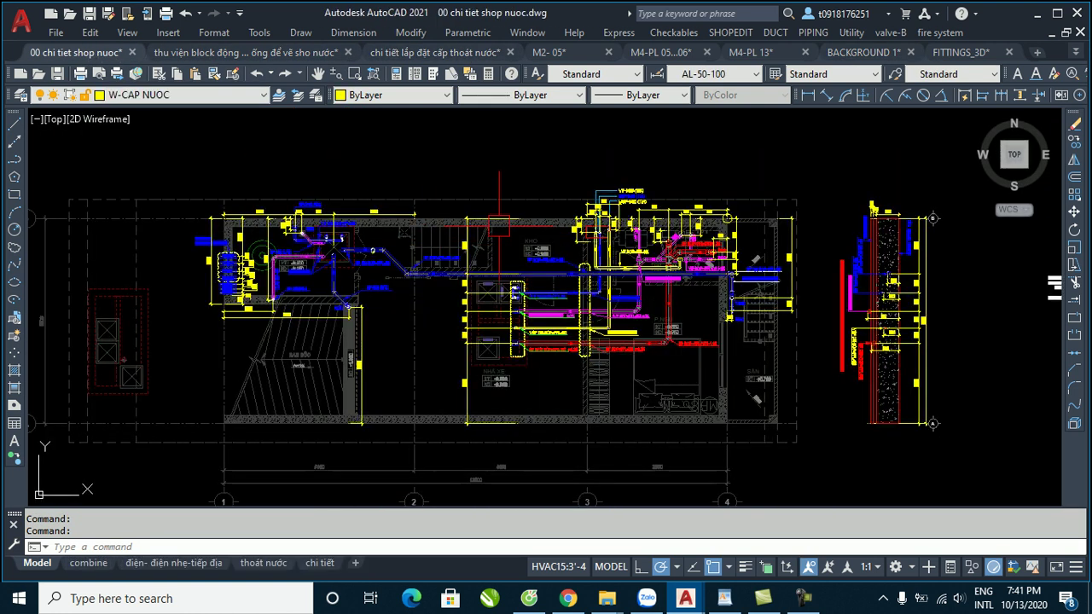
Zoom into the basement drainage plan and pan to the M1 and RD80 area.
scroll(494, 407, "down", 5)
mouse_move(452, 401)
middle_mouse_down()
mouse_move(495, 407)
mouse_move(497, 243)
middle_mouse_up()
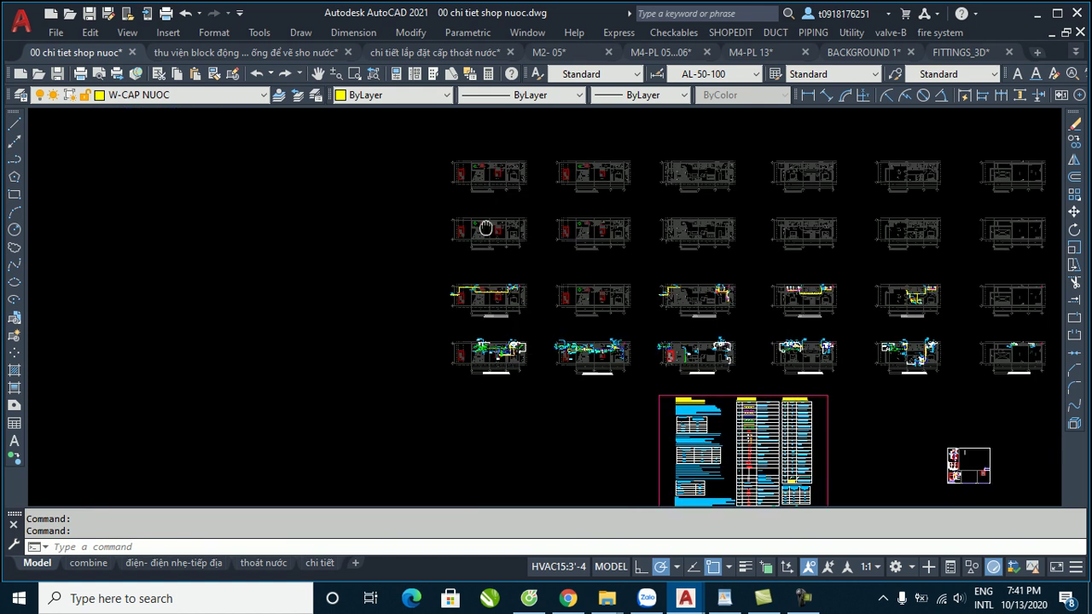
scroll(496, 243, "up", 4)
scroll(755, 259, "up", 6)
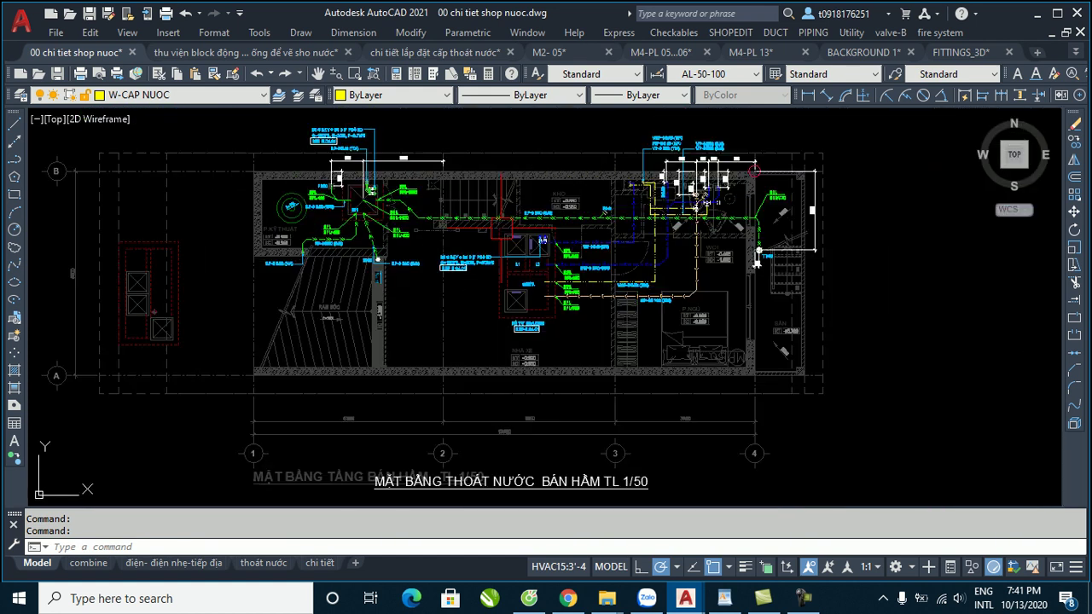
scroll(755, 258, "up", 2)
middle_click_drag(755, 258, 874, 341)
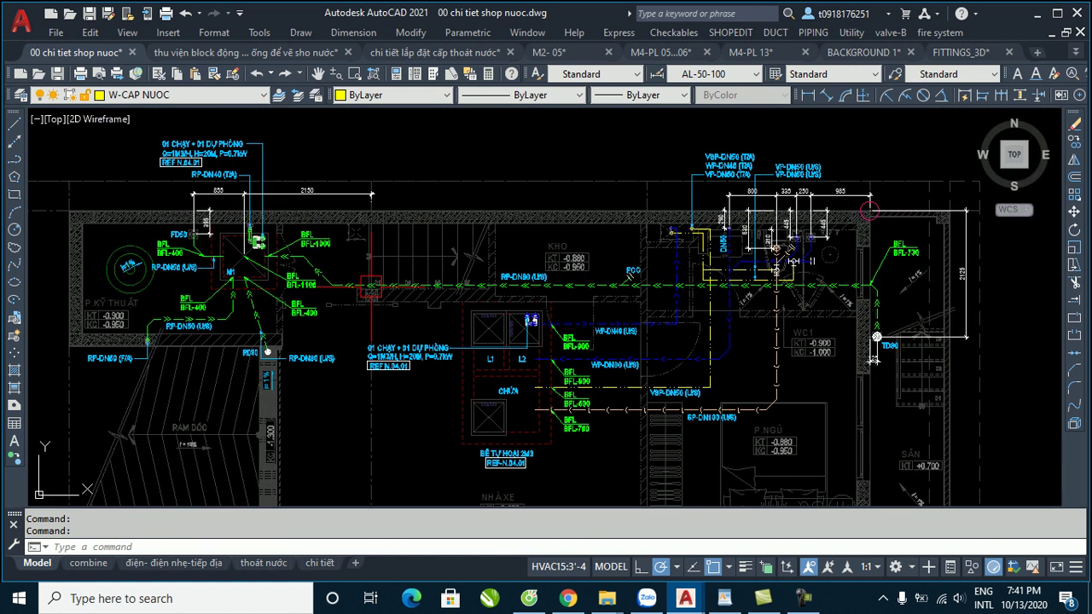
scroll(876, 337, "up", 2)
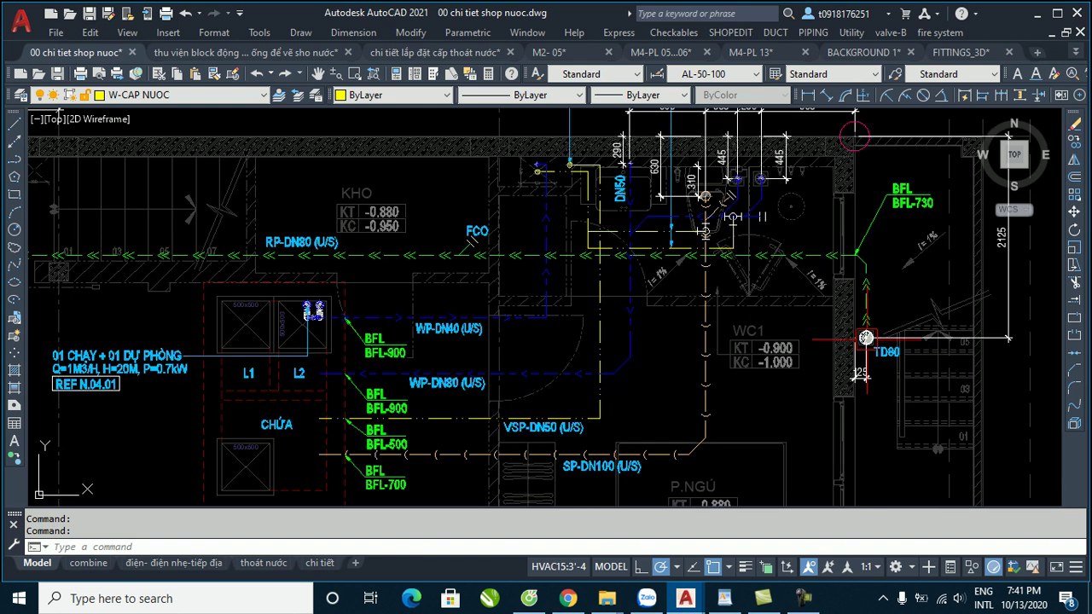
middle_click_drag(364, 256, 661, 256)
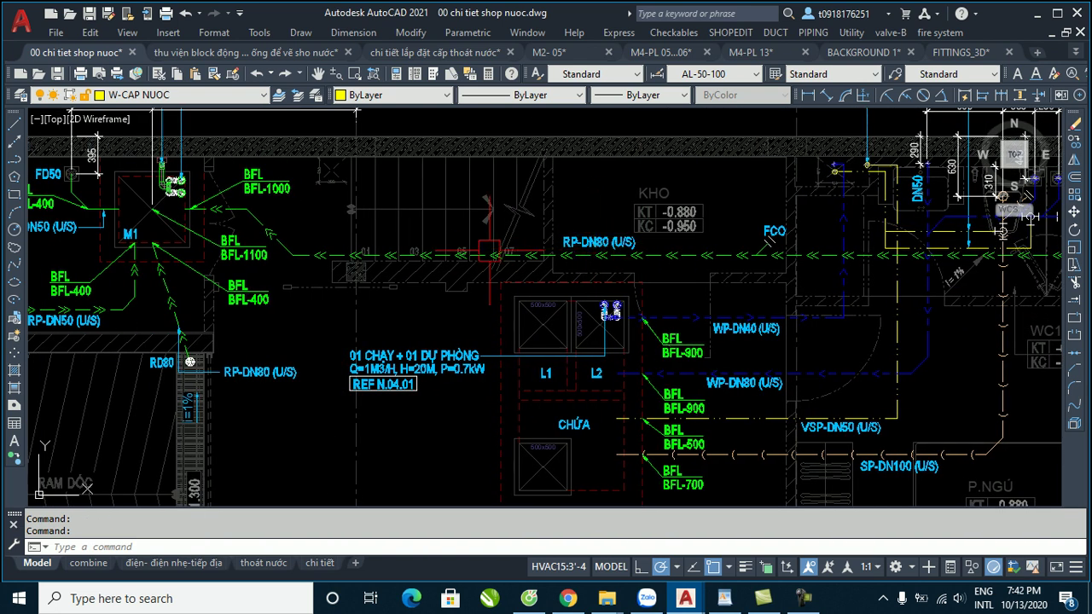
Pan across the pipe runs around KHO and WC1, then zoom out to all six floor plans.
scroll(223, 203, "down", 2)
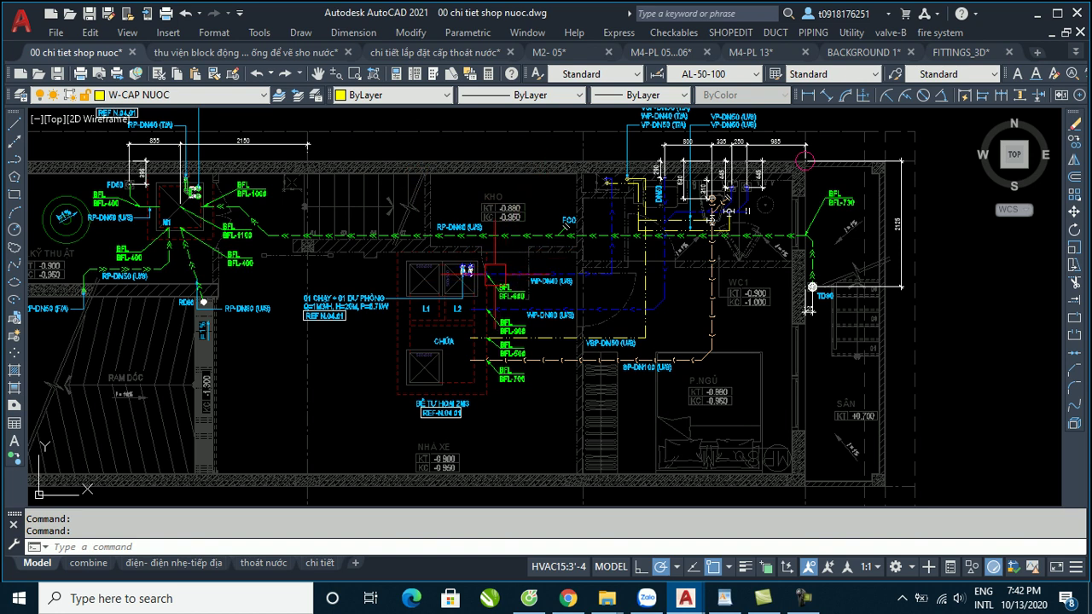
left_click_drag(493, 275, 732, 256)
left_click_drag(811, 310, 223, 229)
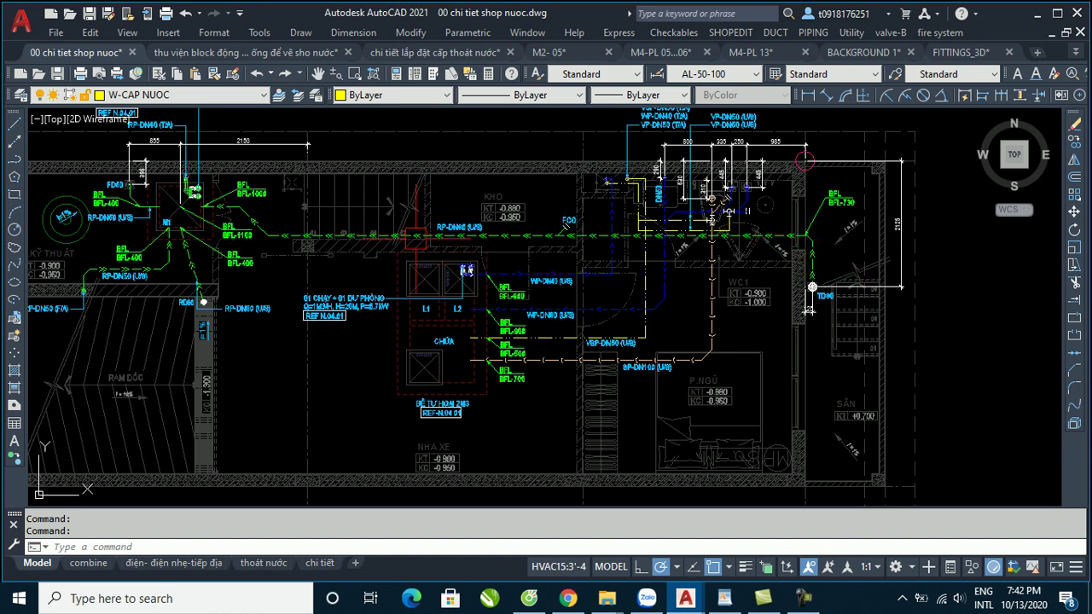
left_click_drag(197, 192, 332, 256)
middle_click_drag(332, 256, 365, 289)
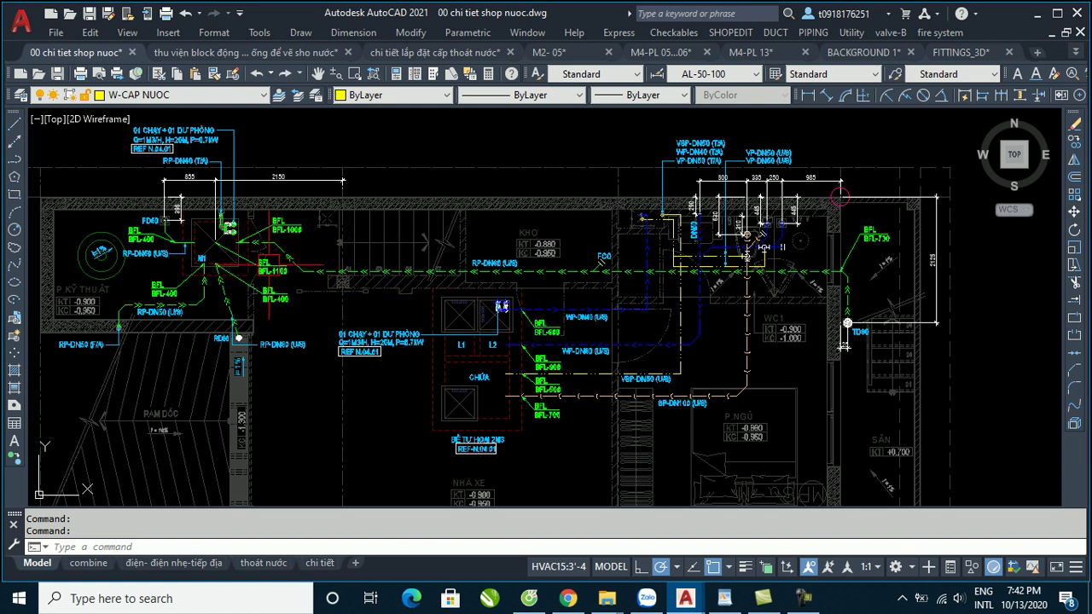
scroll(367, 324, "down", 1)
scroll(409, 358, "down", 2)
scroll(431, 375, "down", 4)
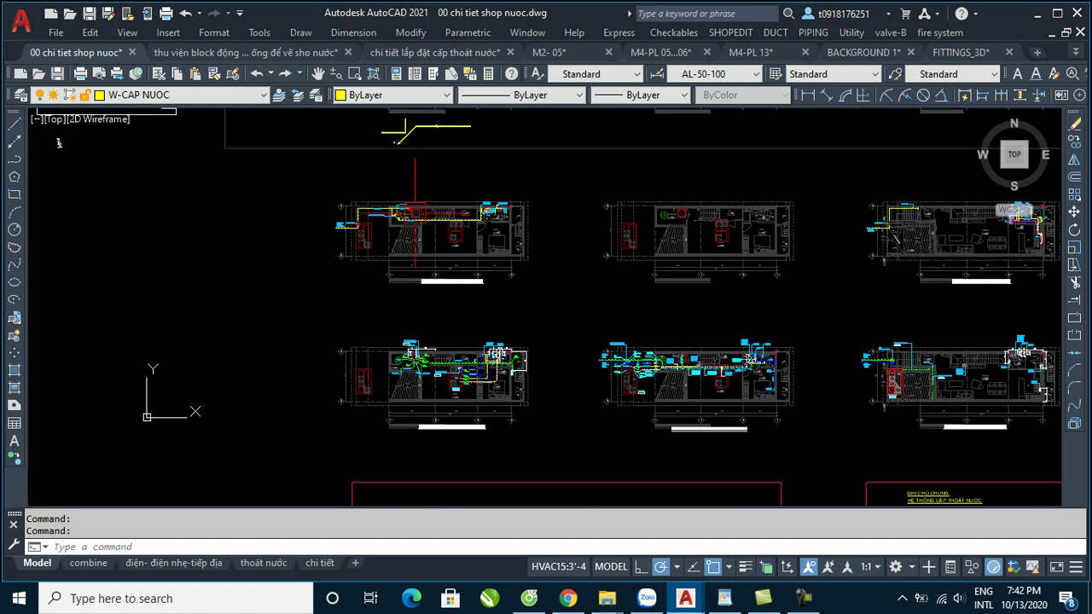
Zoom into the colored basement plan and shift it slightly left.
middle_click_drag(432, 375, 443, 421)
scroll(444, 422, "up", 2)
scroll(401, 205, "up", 2)
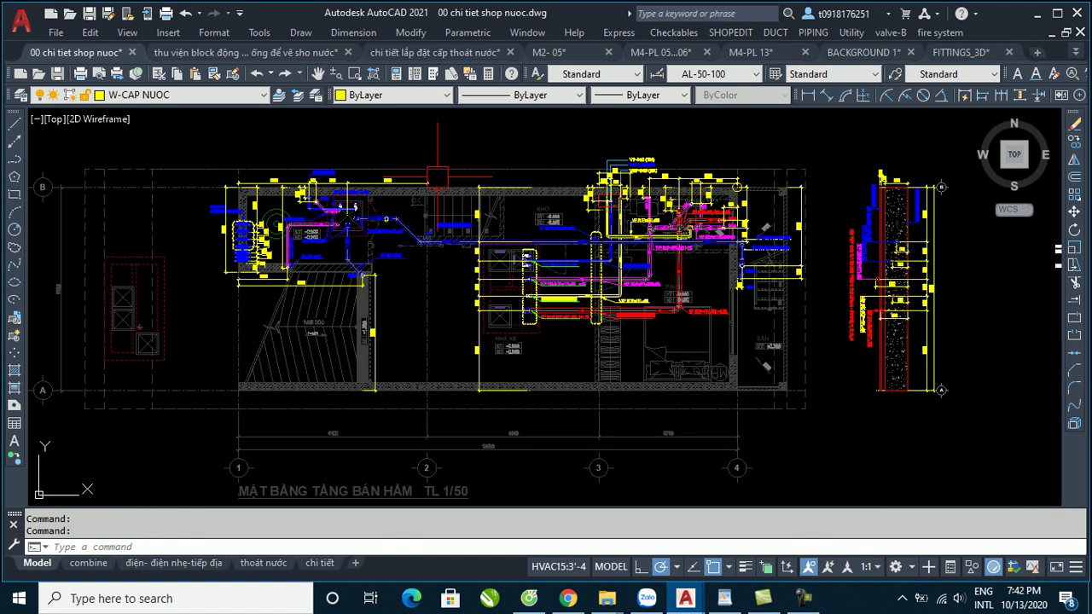
scroll(401, 205, "up", 2)
middle_click_drag(461, 222, 408, 227)
scroll(892, 245, "up", 2)
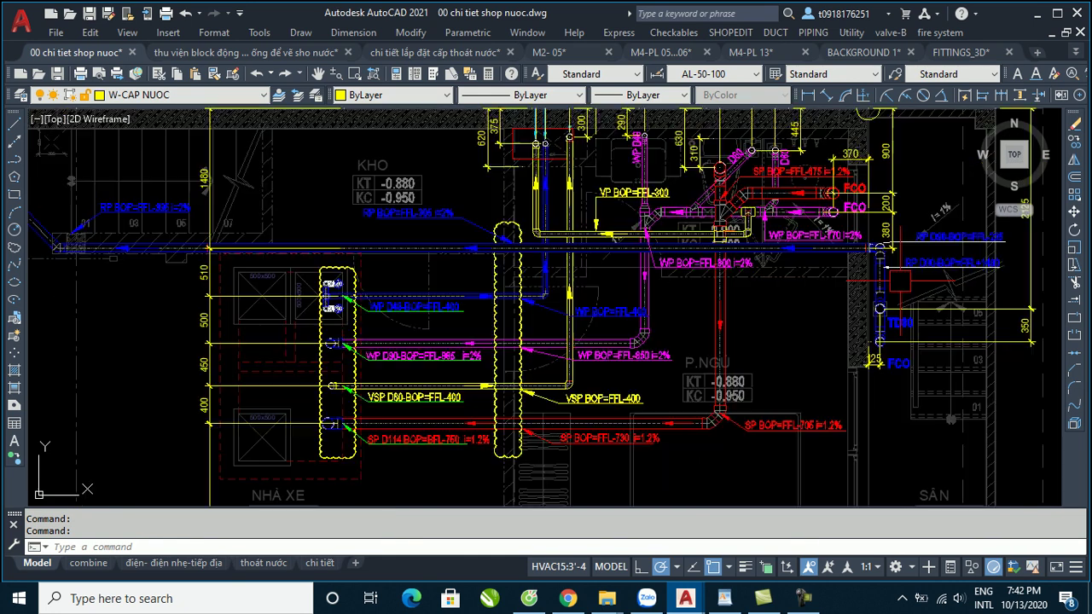
scroll(904, 363, "up", 3)
scroll(879, 181, "up", 3)
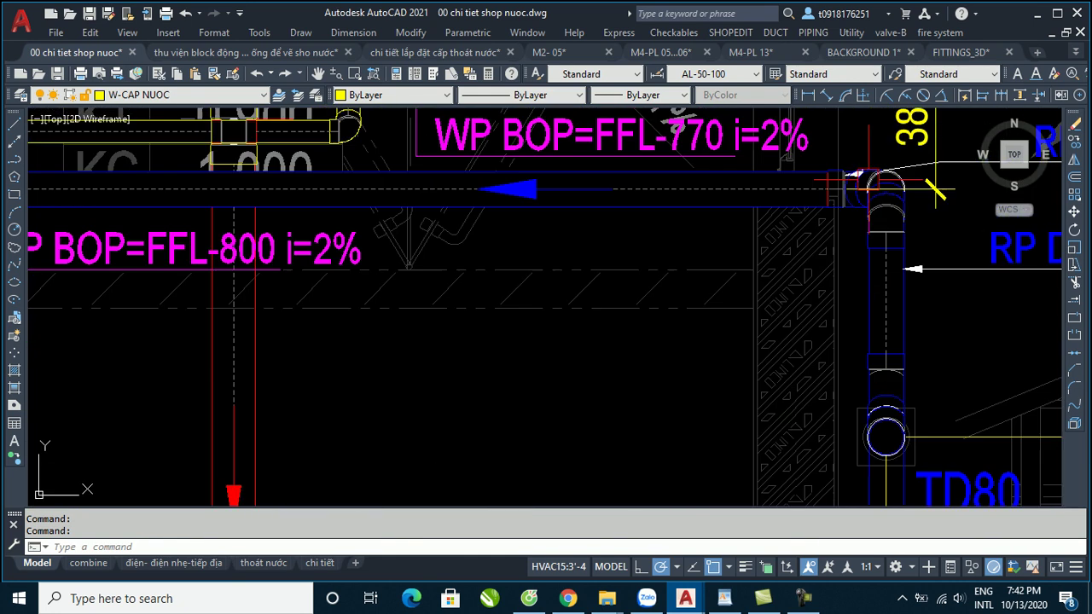
scroll(874, 183, "down", 3)
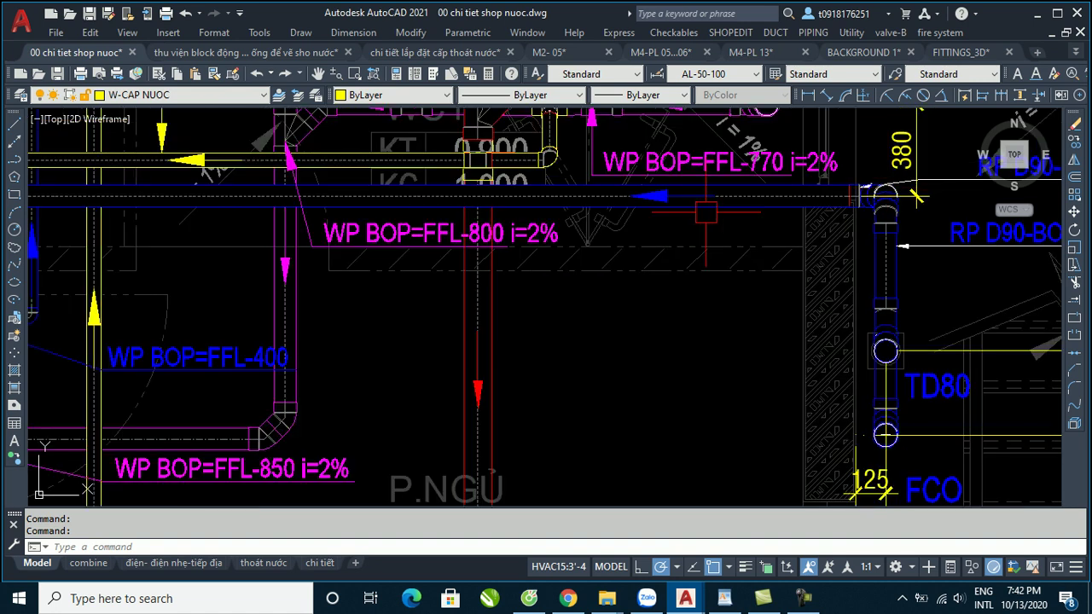
scroll(915, 202, "down", 1)
Pan to the P.KY THUAT room and zoom in on the RP D90 pipe elbow.
middle_click_drag(915, 202, 1058, 202)
mouse_move(597, 460)
middle_mouse_down()
mouse_move(838, 159)
mouse_move(862, 159)
middle_mouse_up()
middle_click_drag(427, 256, 667, 354)
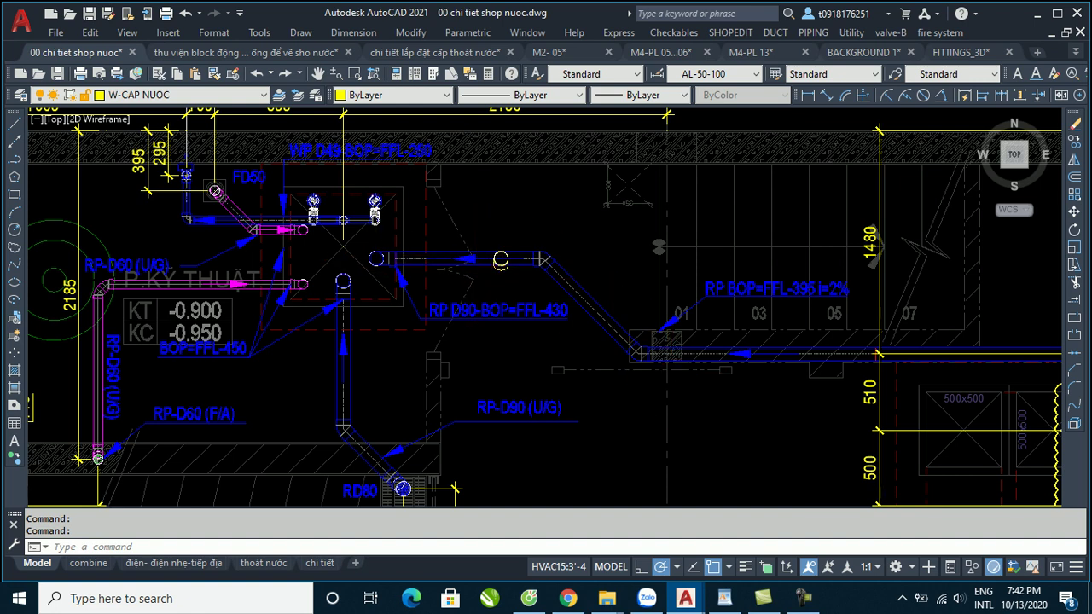
scroll(492, 266, "up", 2)
scroll(544, 259, "up", 2)
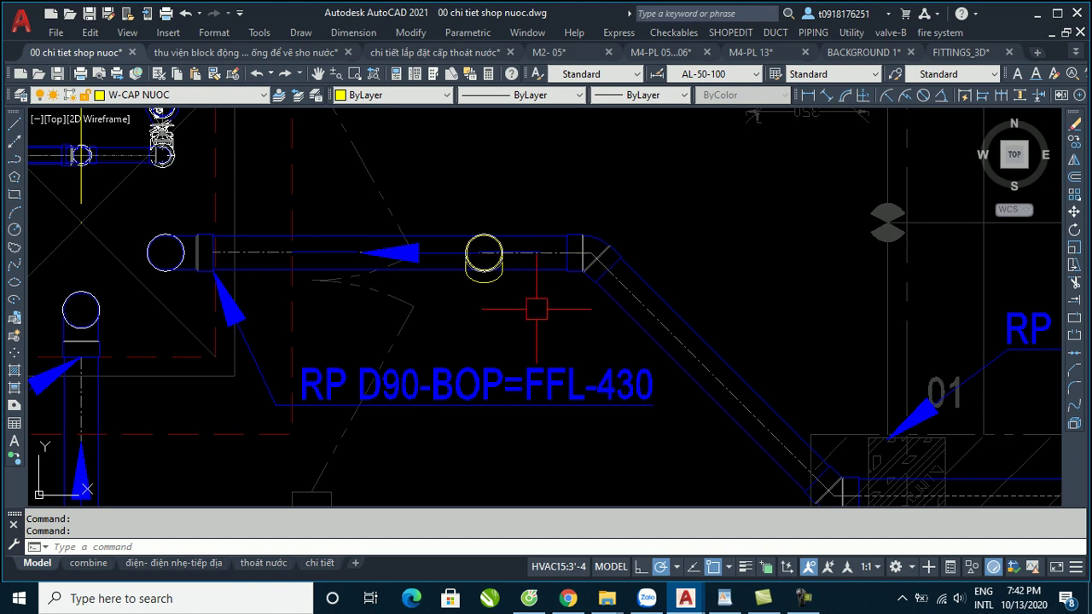
scroll(544, 373, "down", 2)
Draw a short yellow line with a 135° diagonal leg above the RP D90 pipe, then zoom out.
type("l")
key("Return")
left_click(641, 221)
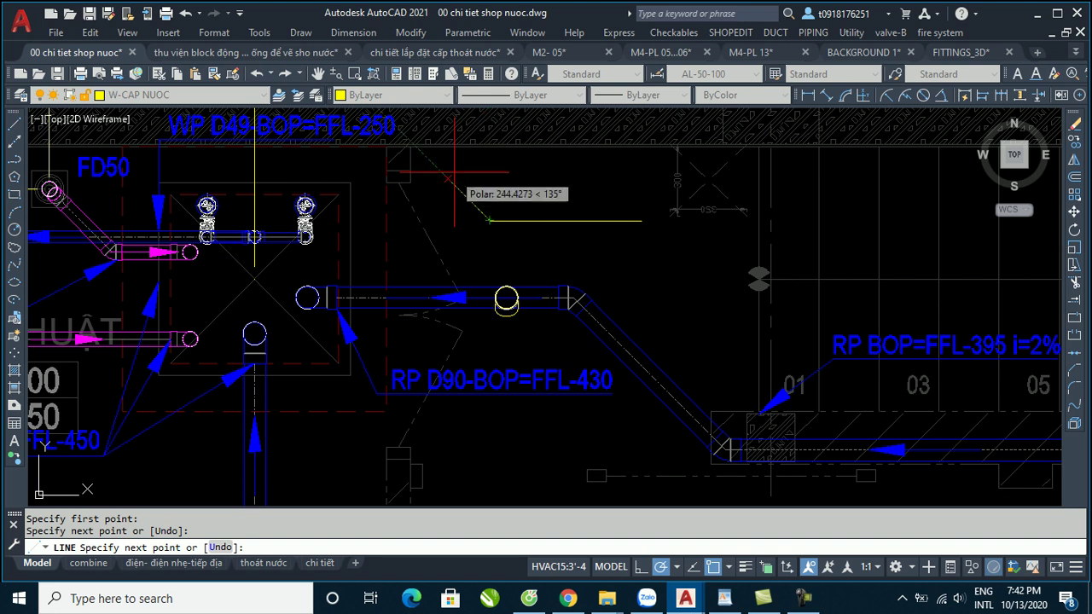
left_click(542, 179)
key("Escape")
key("Escape")
key("Escape")
key("F10")
key("Escape")
scroll(568, 275, "up", 3)
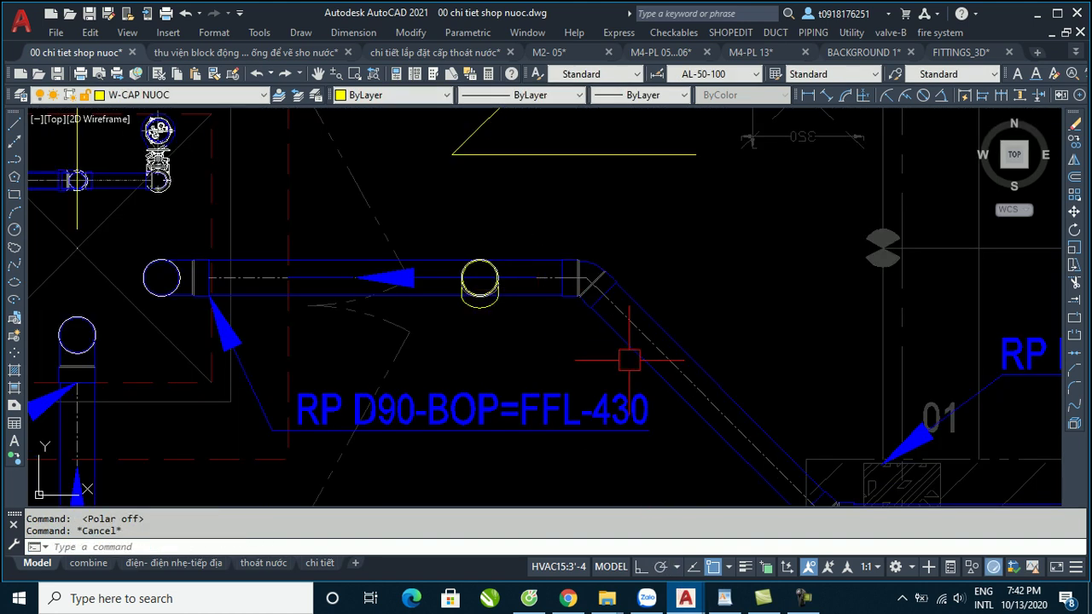
scroll(518, 275, "down", 3)
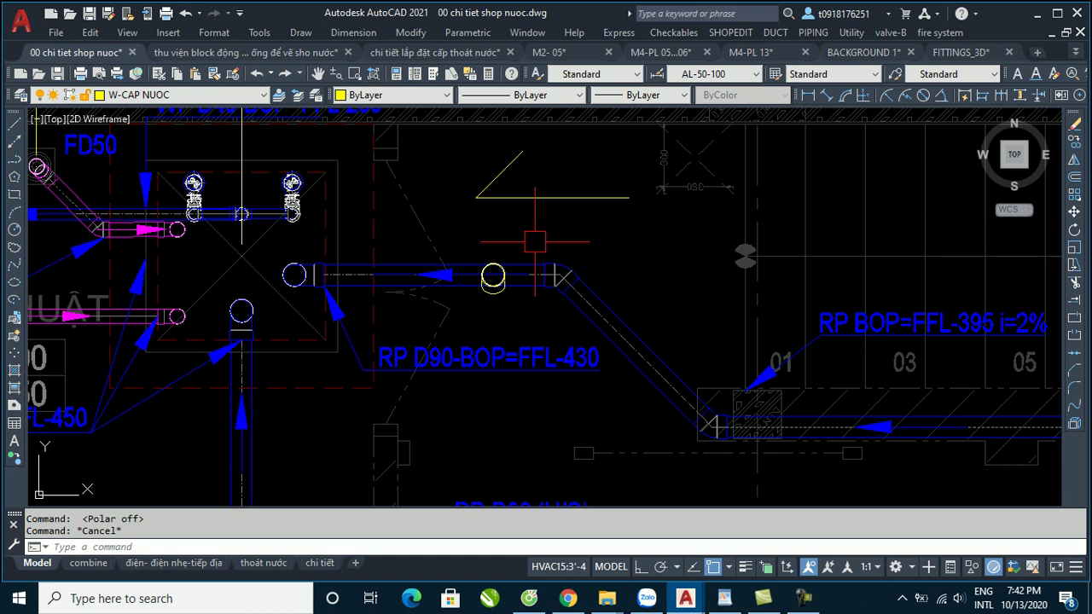
scroll(483, 188, "down", 2)
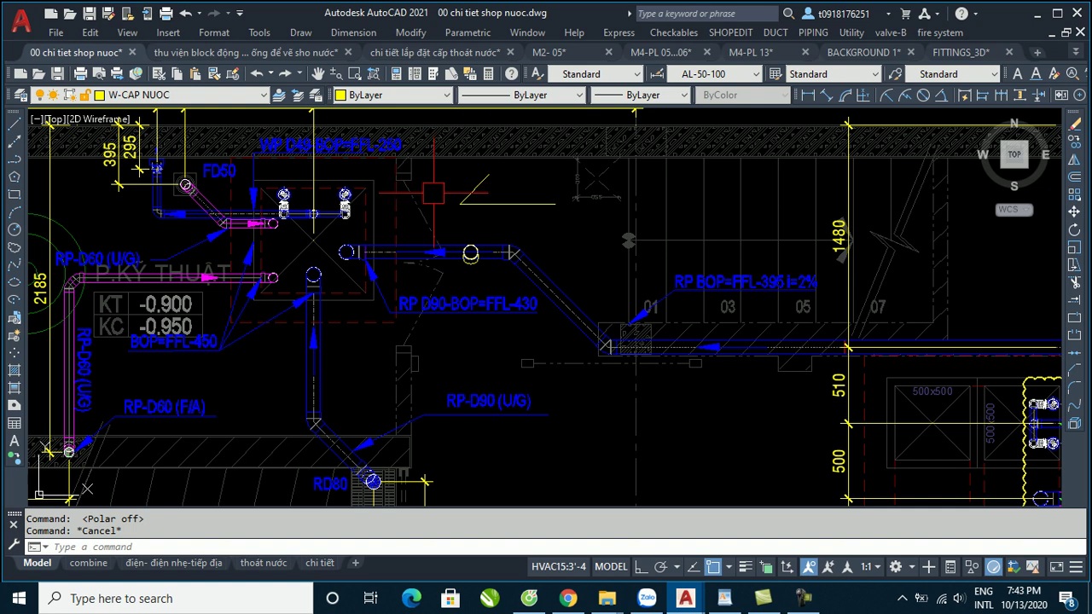
scroll(491, 217, "down", 5)
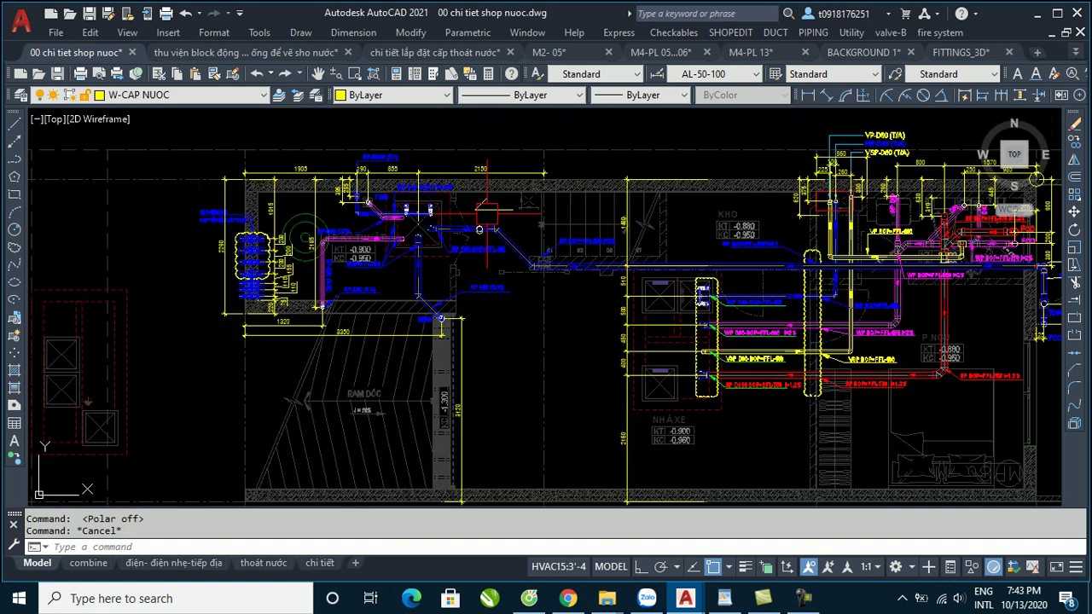
middle_click_drag(512, 216, 474, 316)
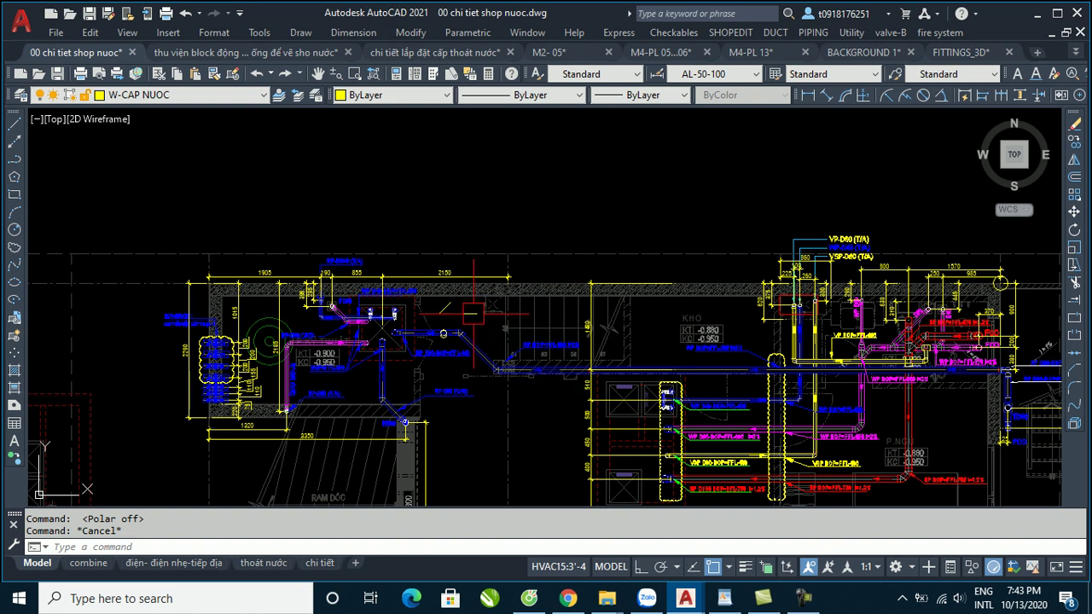
middle_click_drag(507, 211, 505, 229)
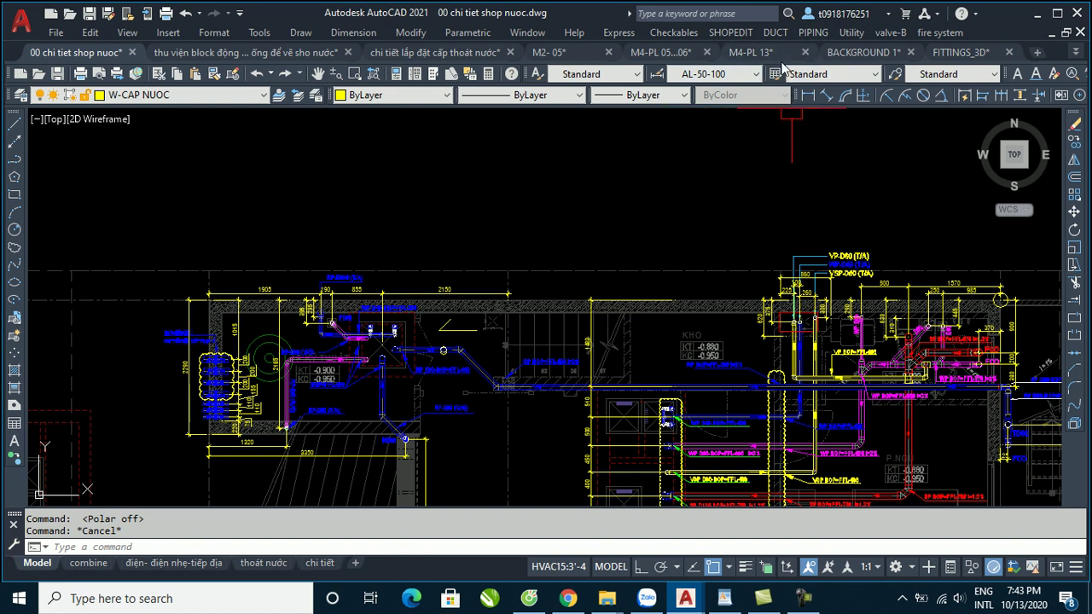
left_click(812, 33)
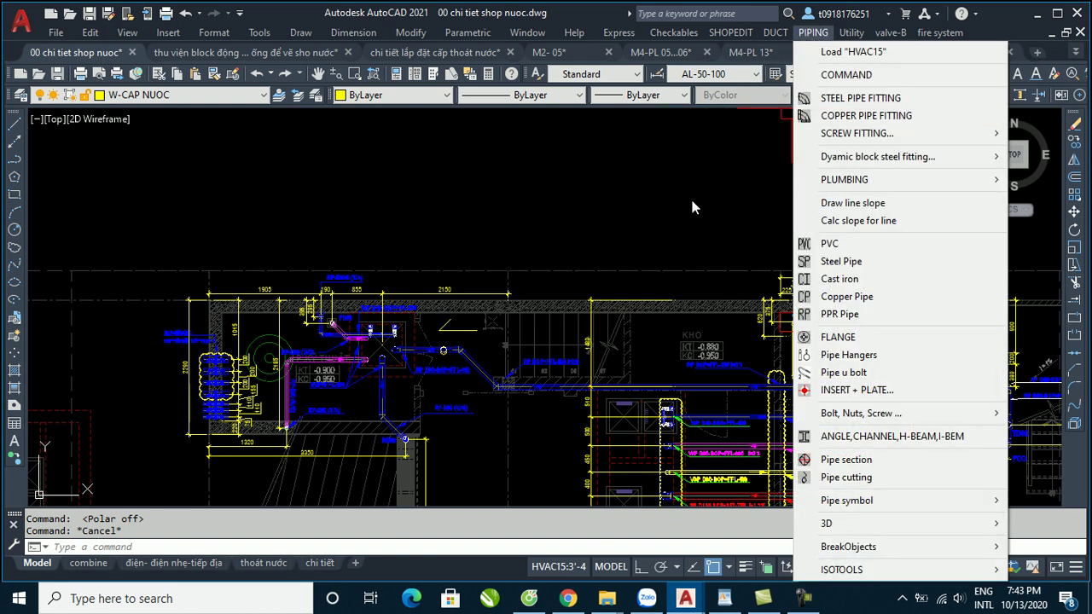
left_click(693, 208)
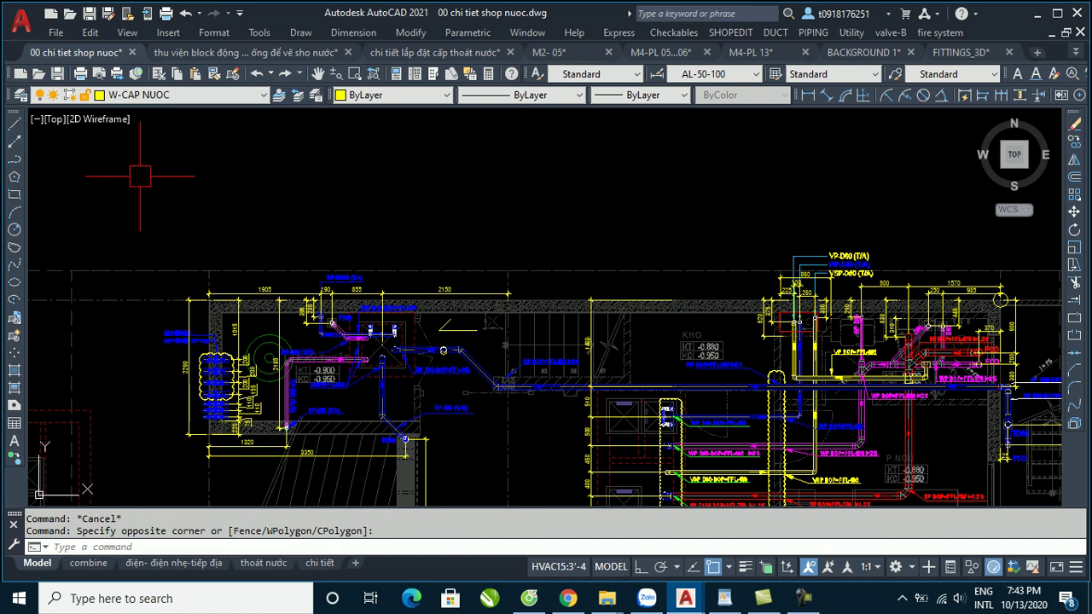
Switch to the block library drawing and center its fittings in view.
left_click(203, 53)
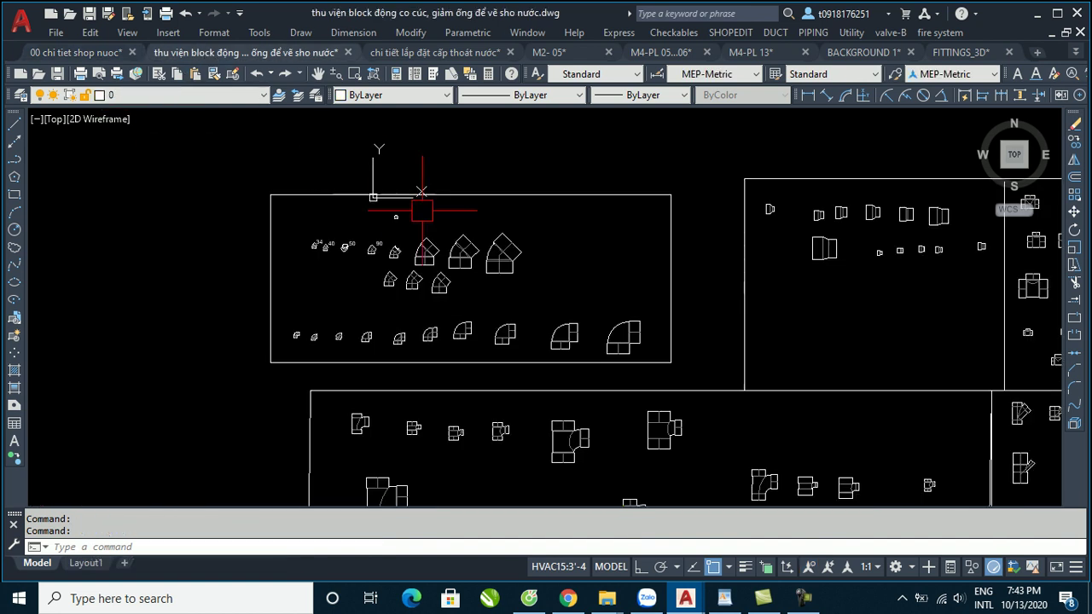
scroll(419, 203, "down", 1)
scroll(434, 220, "down", 2)
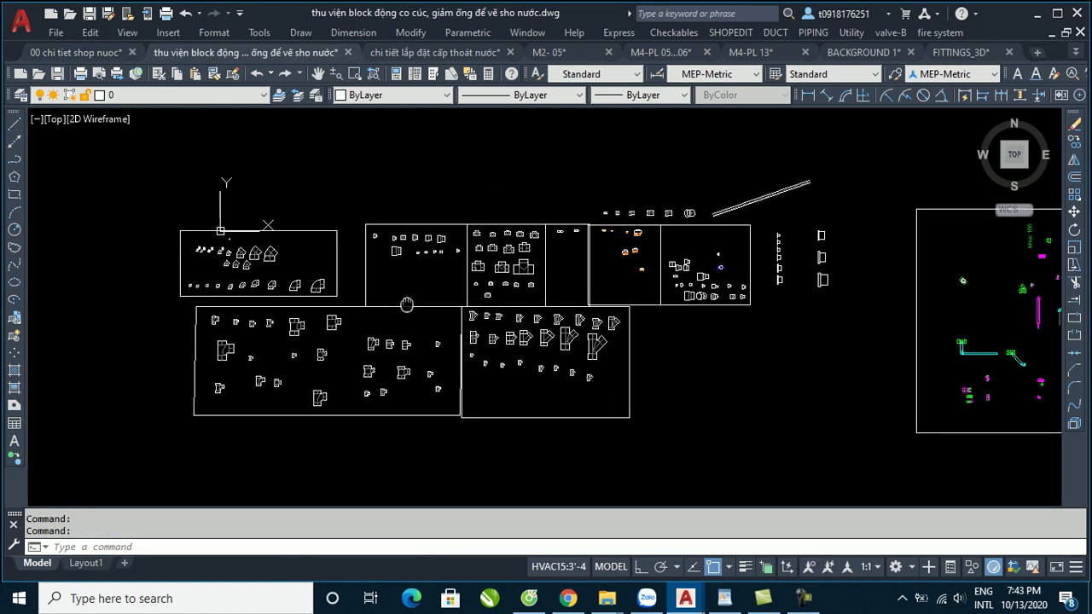
scroll(463, 300, "up", 4)
scroll(502, 253, "down", 2)
scroll(324, 295, "down", 1)
scroll(100, 341, "down", 1)
scroll(256, 337, "down", 1)
scroll(256, 337, "up", 2)
scroll(505, 341, "up", 2)
mouse_move(505, 341)
middle_mouse_down()
mouse_move(463, 292)
mouse_move(440, 300)
middle_mouse_up()
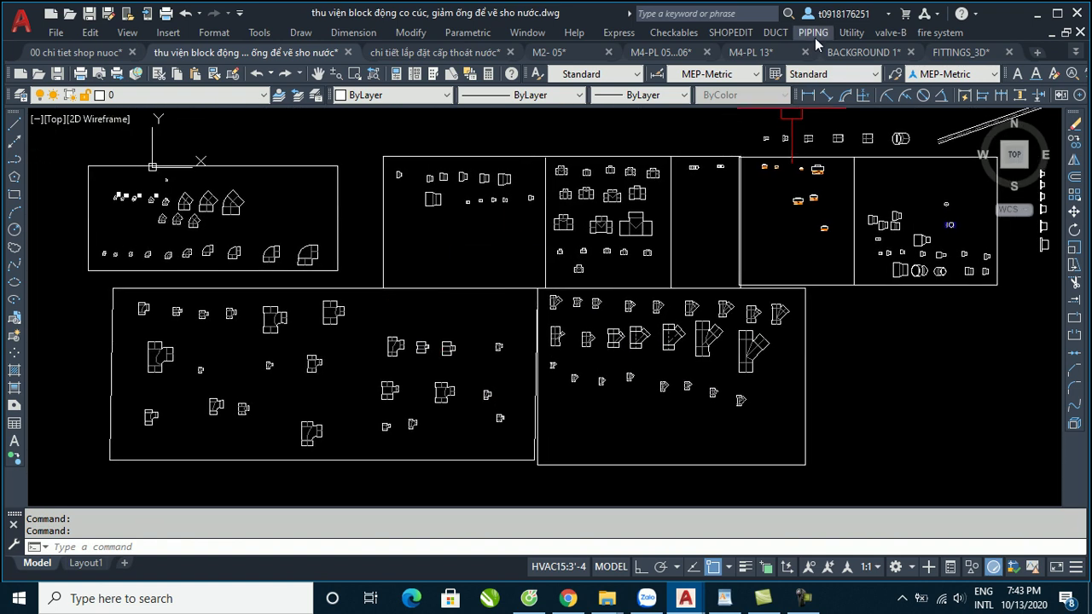
Browse the PIPING menu twice and dismiss it without running a command.
left_click(812, 32)
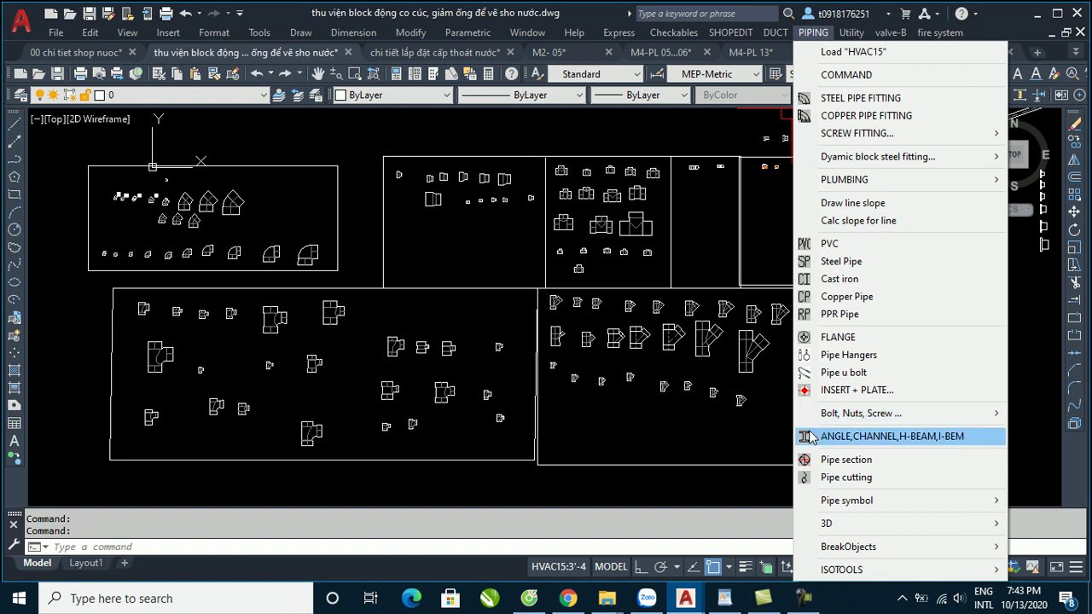
left_click(449, 231)
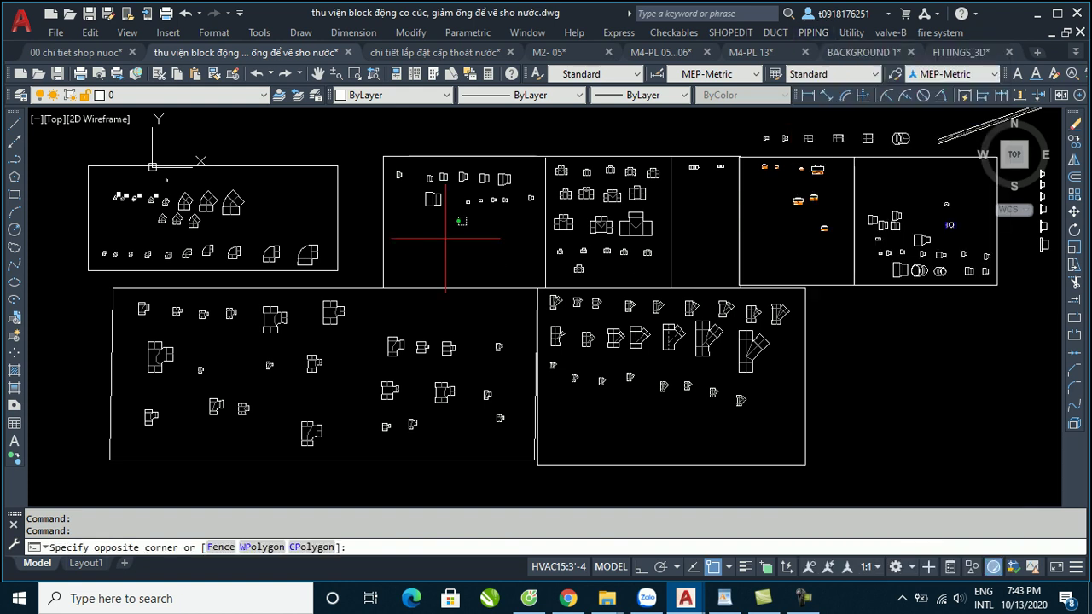
left_click(812, 32)
left_click(439, 226)
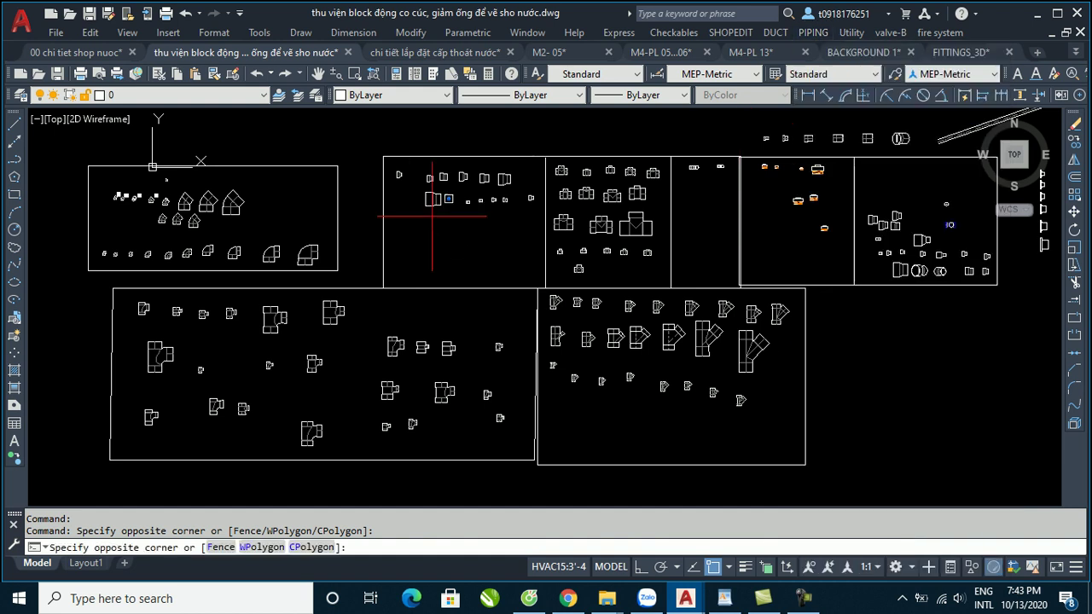
left_click(454, 237)
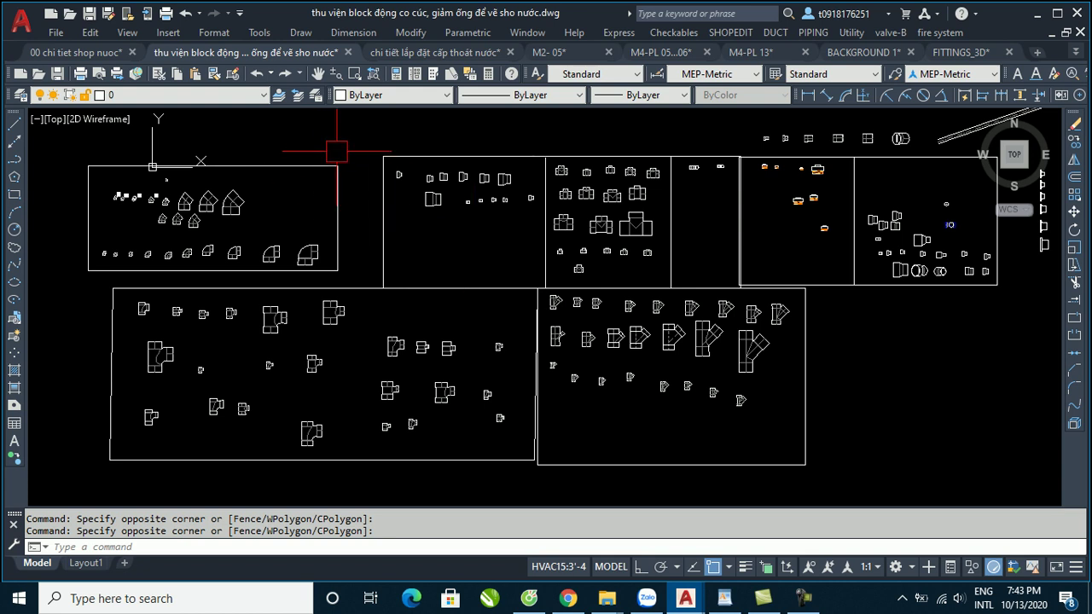
Return to the 00 chi tiet shop nuoc drawing and pan its plan upward.
middle_click_drag(362, 154, 366, 170)
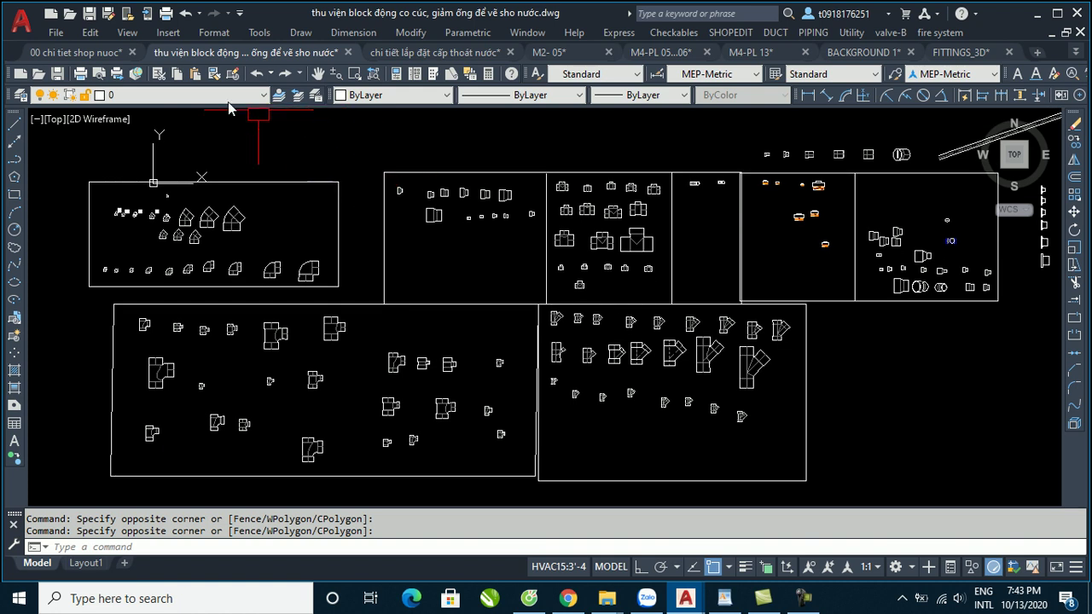
left_click(93, 53)
middle_click_drag(345, 303, 347, 221)
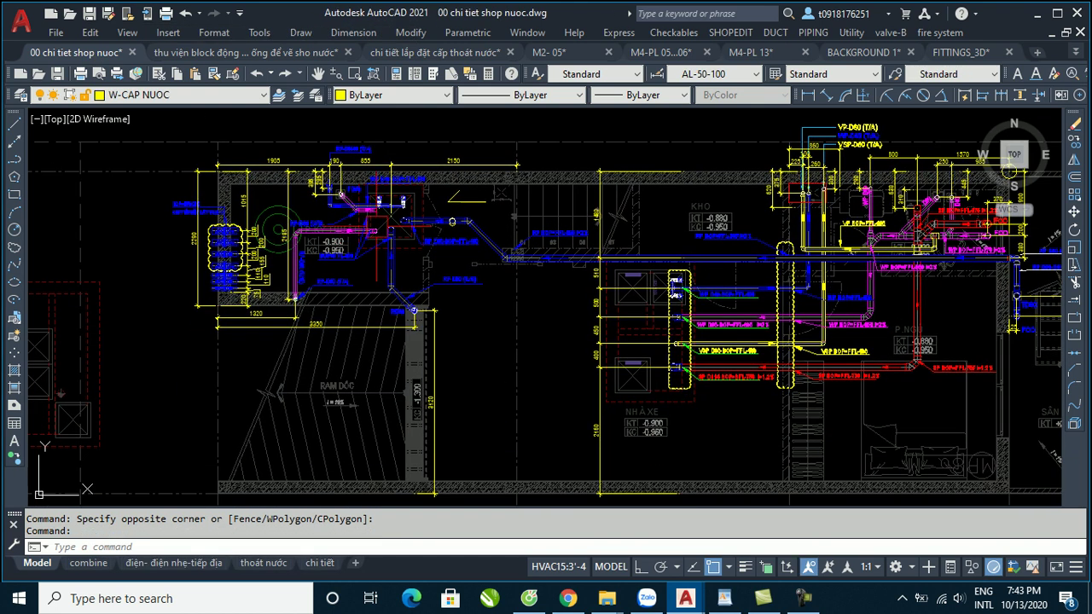
scroll(277, 229, "up", 2)
middle_click_drag(627, 271, 414, 253)
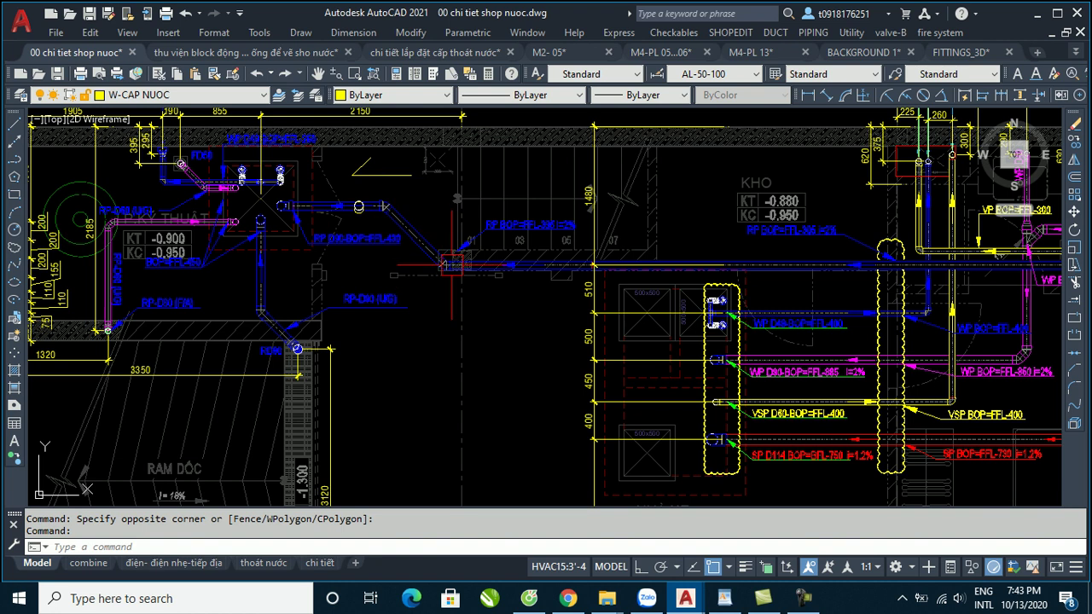
scroll(406, 253, "down", 4)
scroll(413, 254, "up", 4)
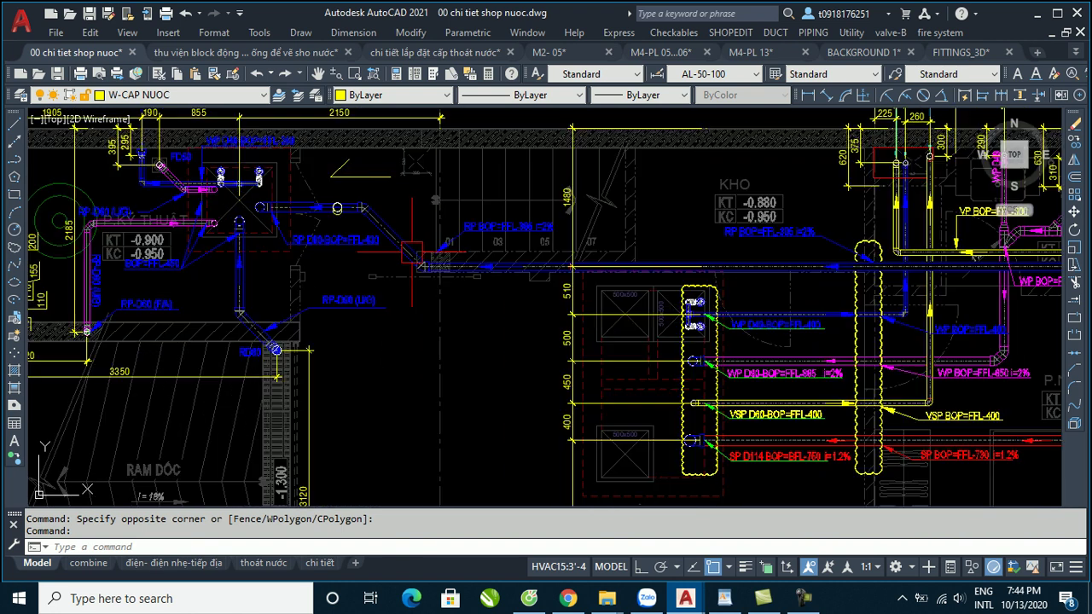
mouse_move(444, 266)
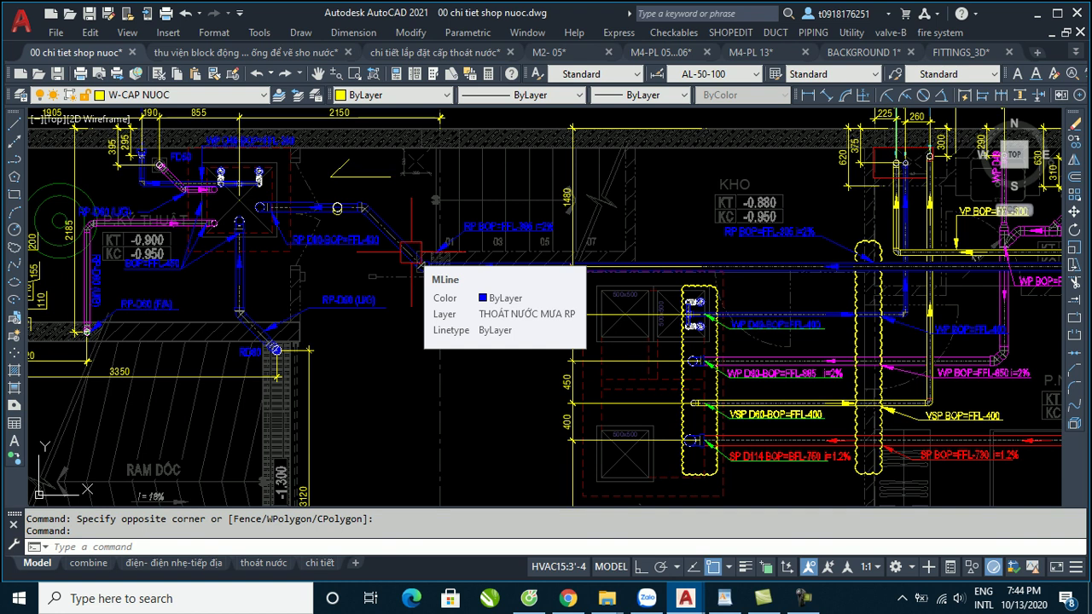
scroll(375, 242, "down", 2)
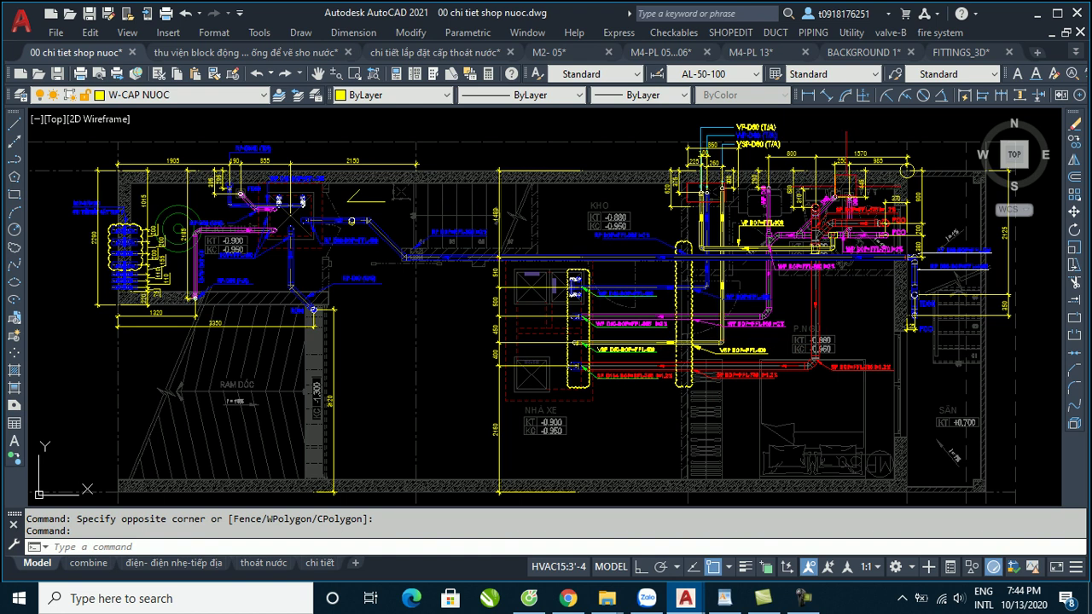
scroll(390, 255, "up", 5)
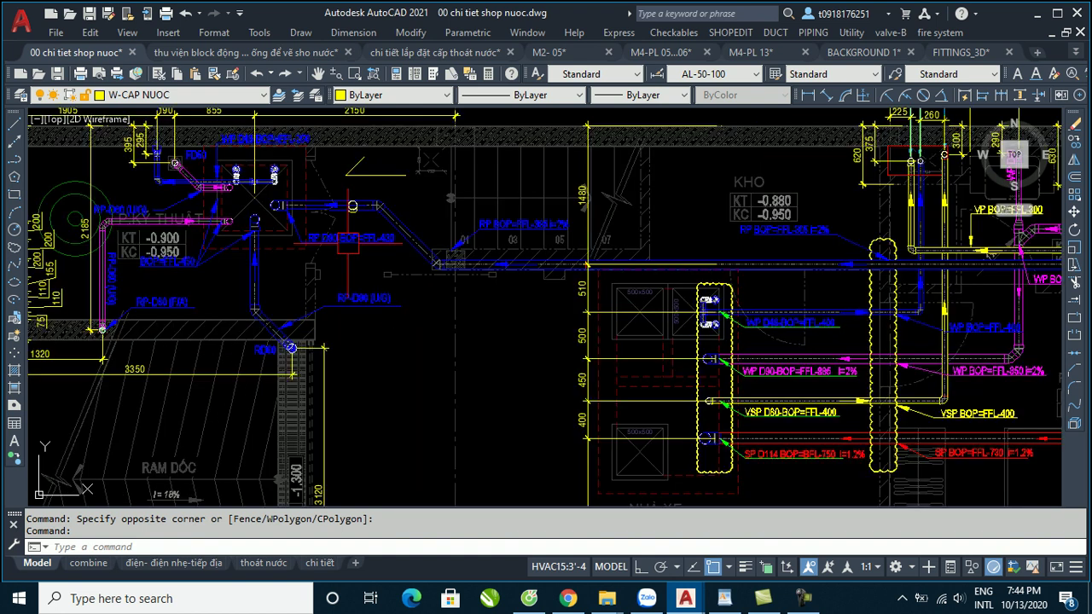
scroll(455, 242, "down", 3)
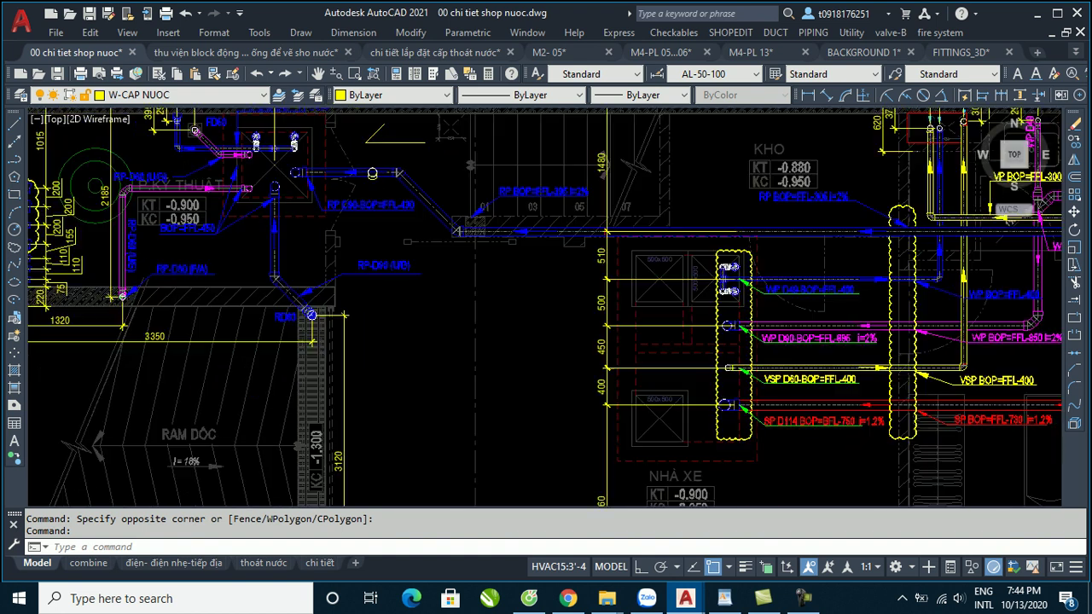
scroll(456, 242, "down", 3)
scroll(401, 359, "up", 3)
scroll(401, 384, "up", 3)
scroll(401, 410, "up", 3)
scroll(401, 427, "up", 2)
scroll(512, 281, "down", 5)
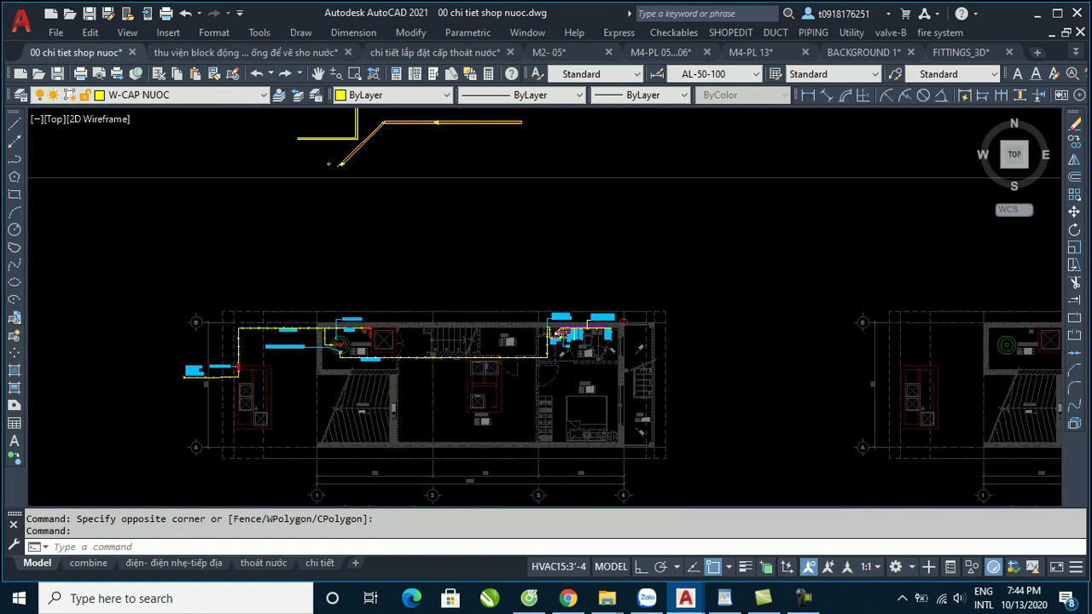
scroll(597, 294, "up", 2)
scroll(259, 343, "up", 1)
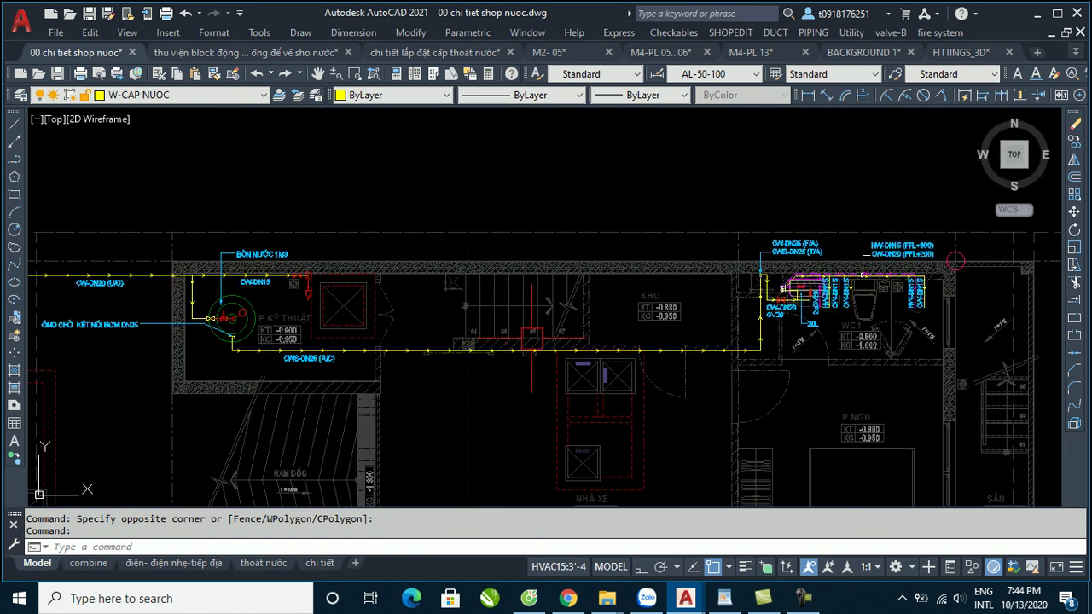
scroll(612, 315, "down", 3)
scroll(535, 392, "down", 3)
scroll(535, 395, "up", 2)
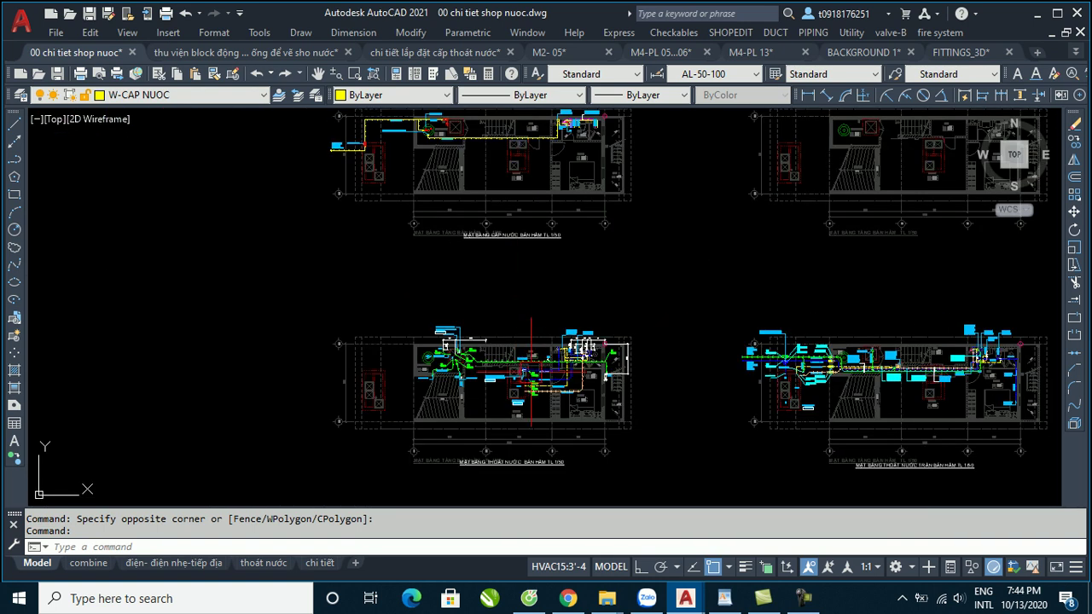
scroll(512, 360, "up", 4)
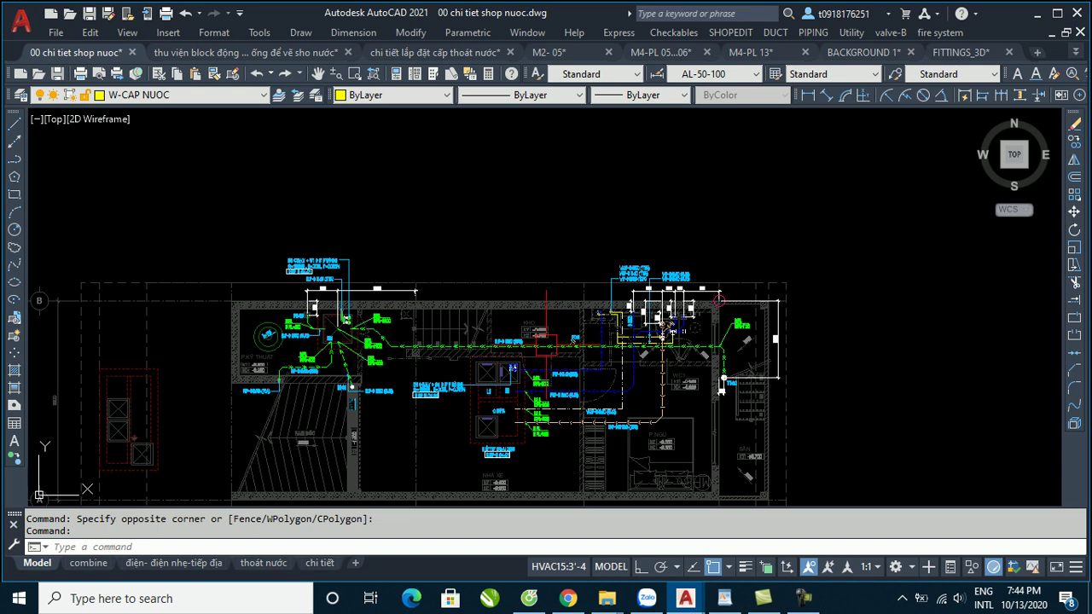
scroll(723, 379, "up", 2)
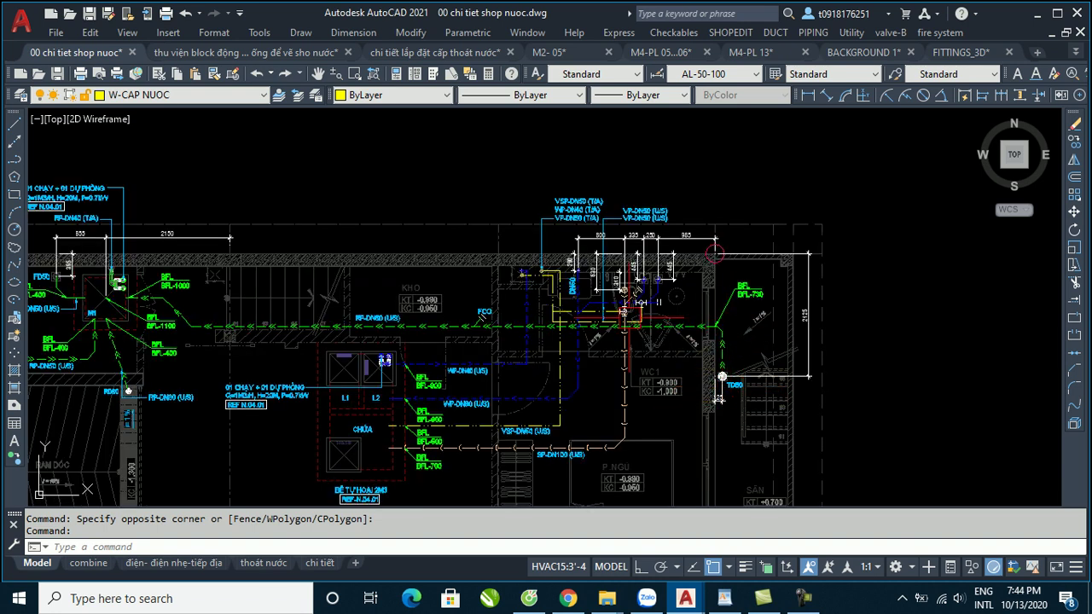
middle_click_drag(120, 283, 169, 286)
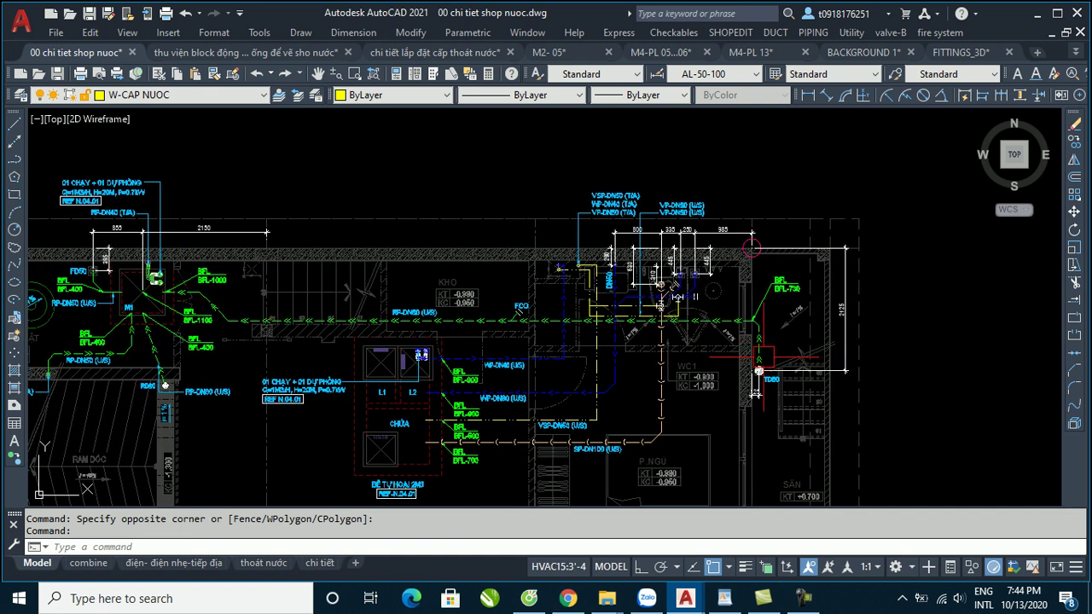
middle_click_drag(758, 371, 888, 354)
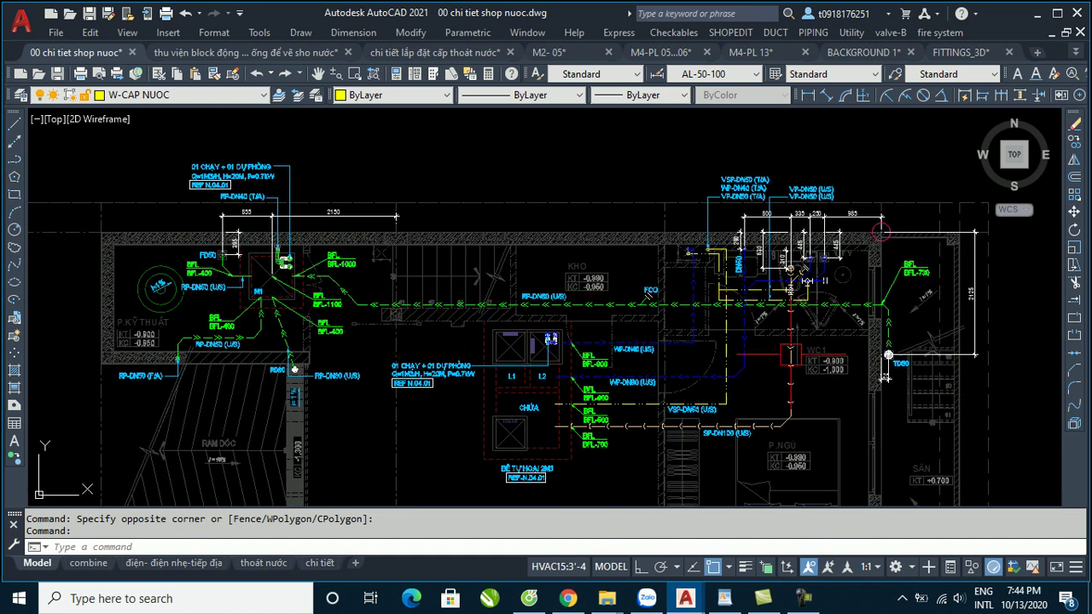
scroll(888, 355, "up", 2)
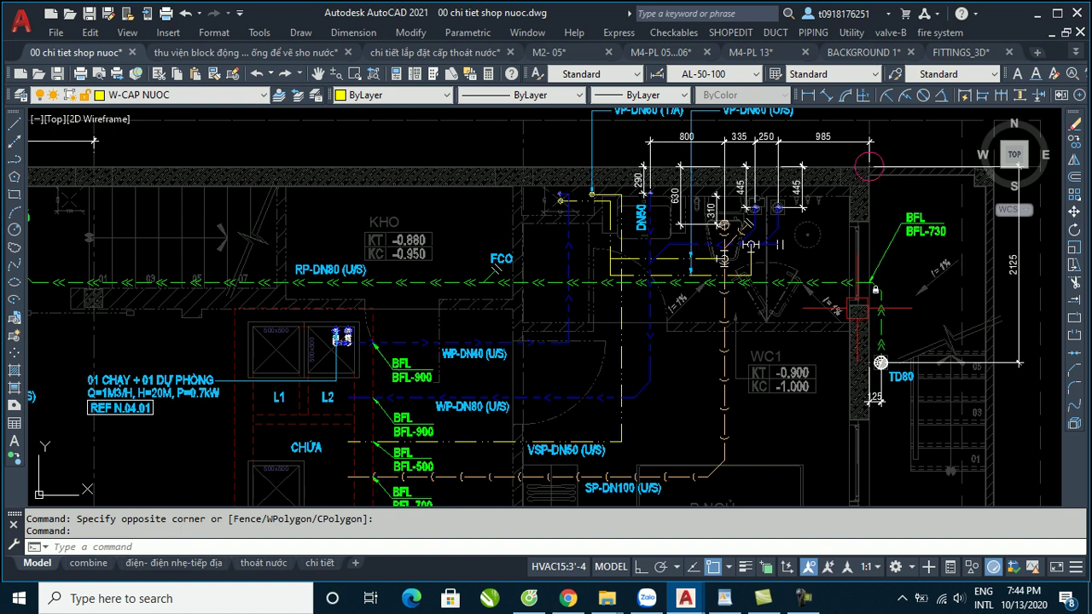
scroll(831, 306, "down", 2)
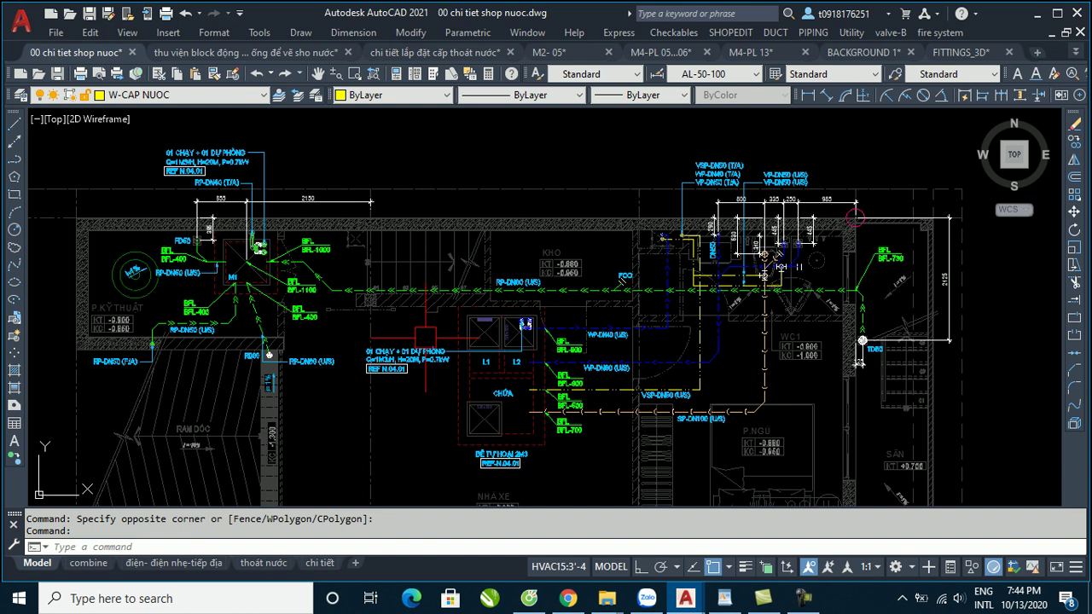
scroll(330, 233, "down", 2)
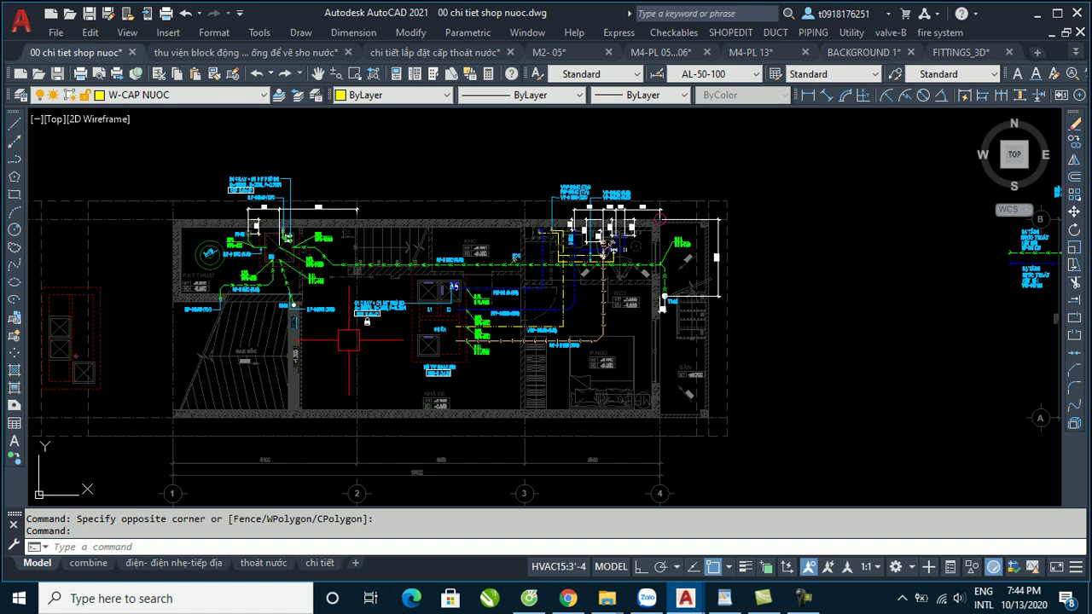
scroll(319, 267, "up", 4)
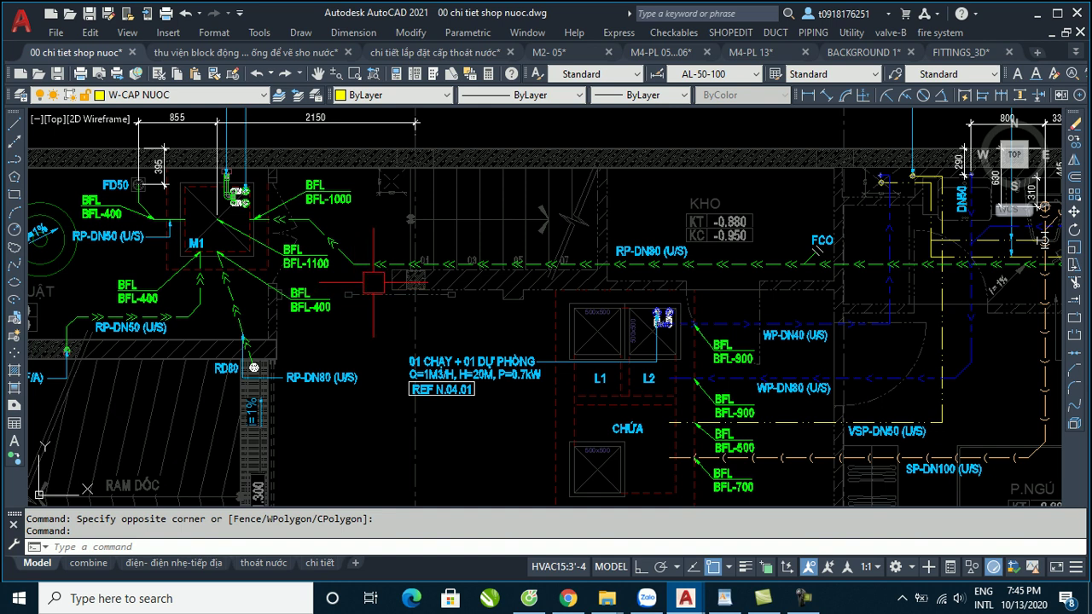
scroll(373, 283, "down", 2)
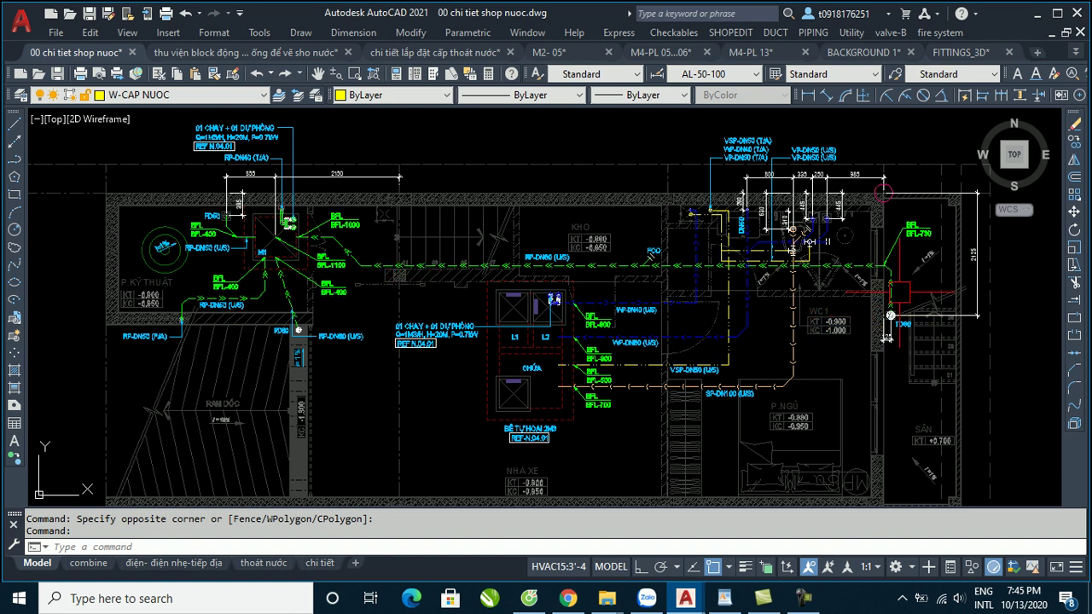
scroll(305, 236, "up", 2)
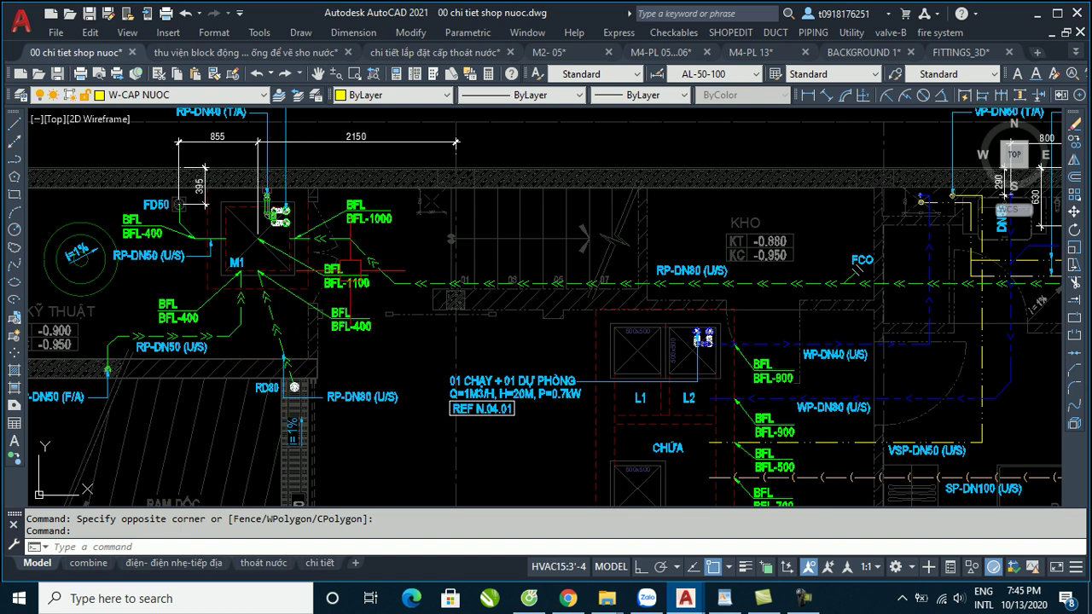
scroll(222, 260, "down", 4)
middle_click_drag(316, 276, 410, 298)
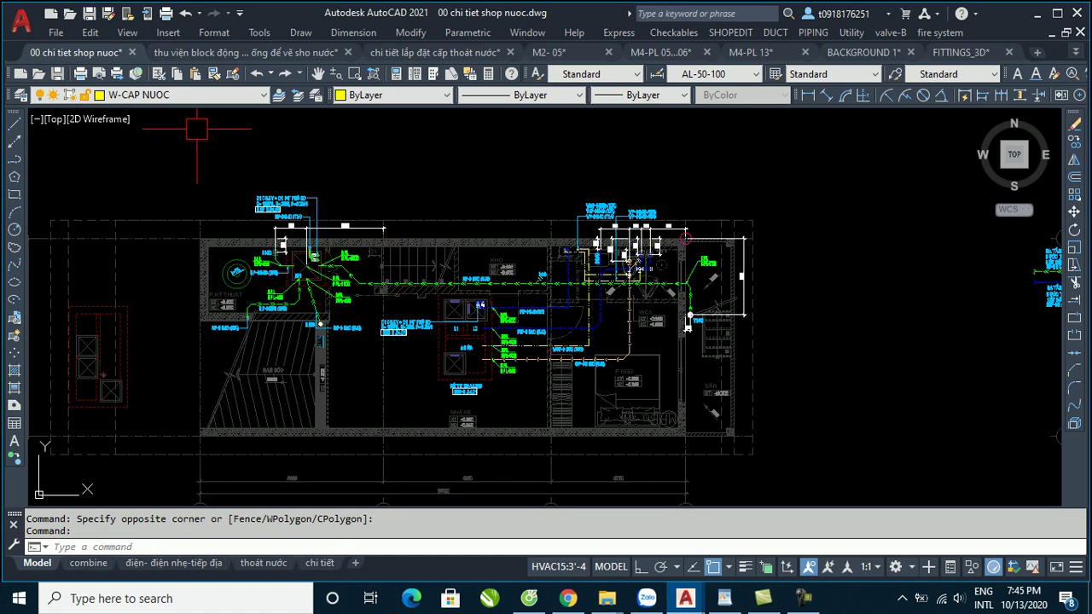
left_click(201, 53)
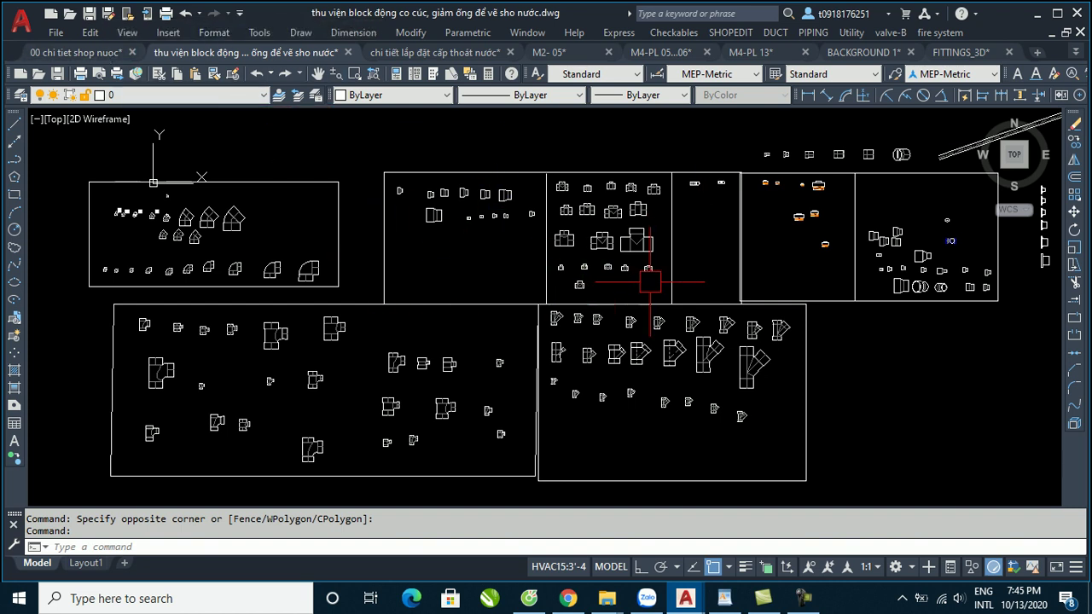
middle_click_drag(650, 281, 507, 283)
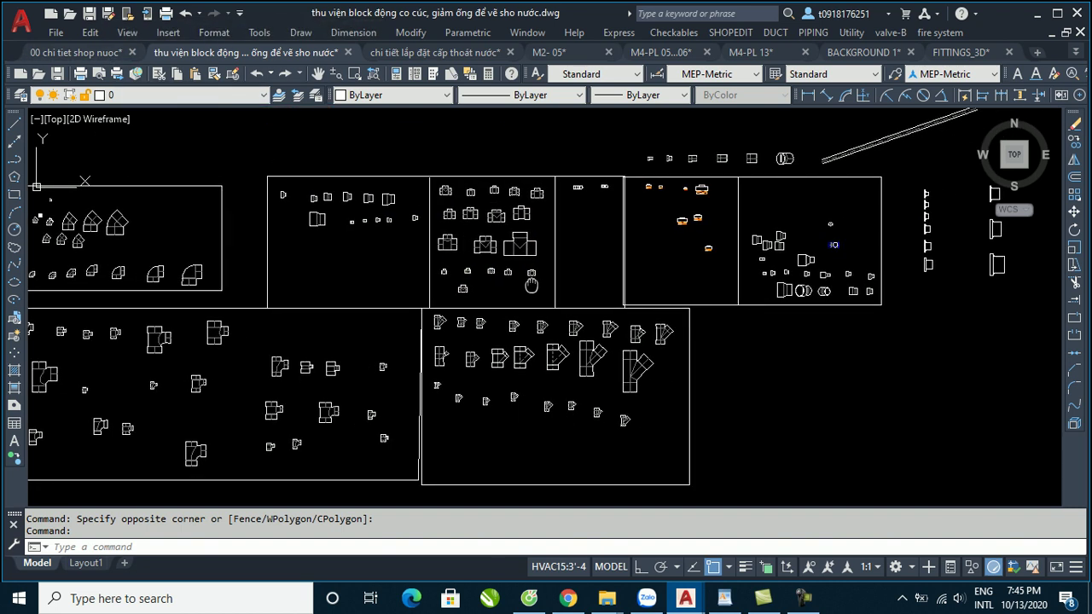
left_click(98, 53)
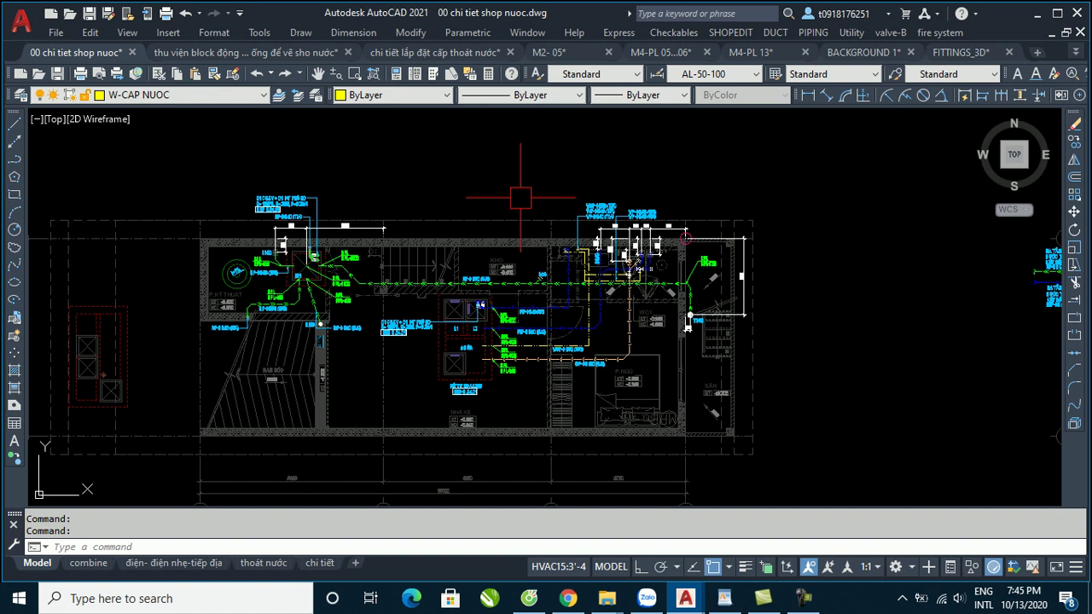
Open the Multiline Style dialog, listing ONGNUOC and the drawing's other pipe styles.
scroll(793, 290, "up", 2)
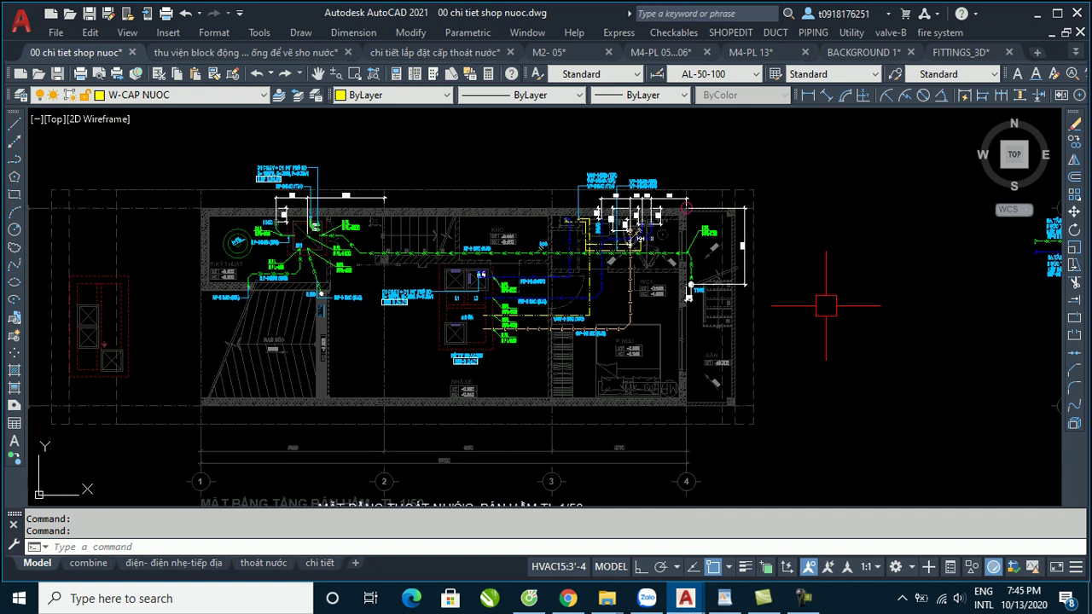
scroll(835, 313, "up", 1)
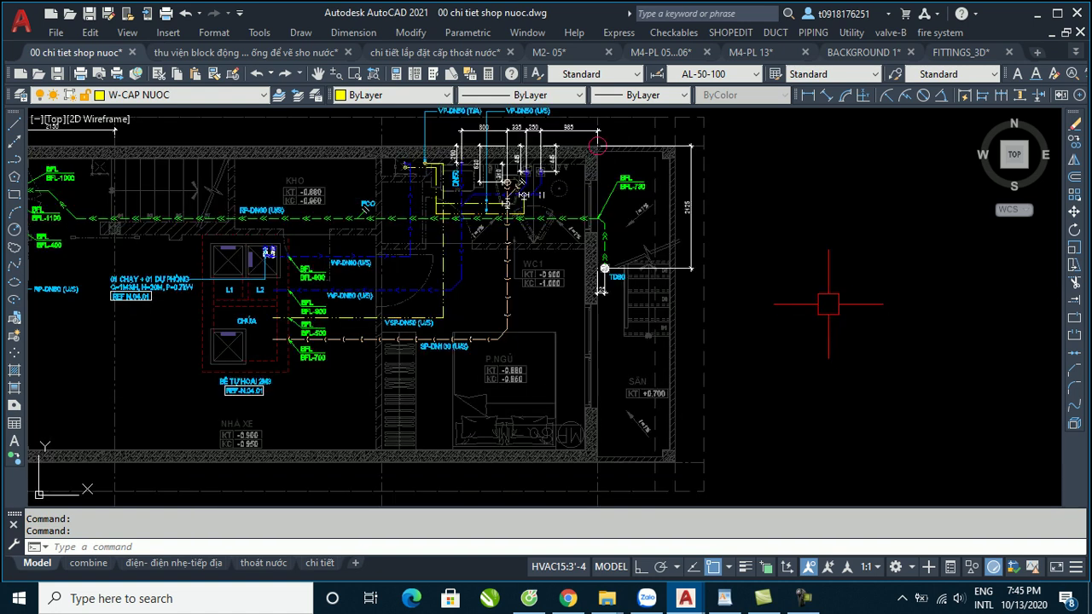
scroll(799, 313, "up", 2)
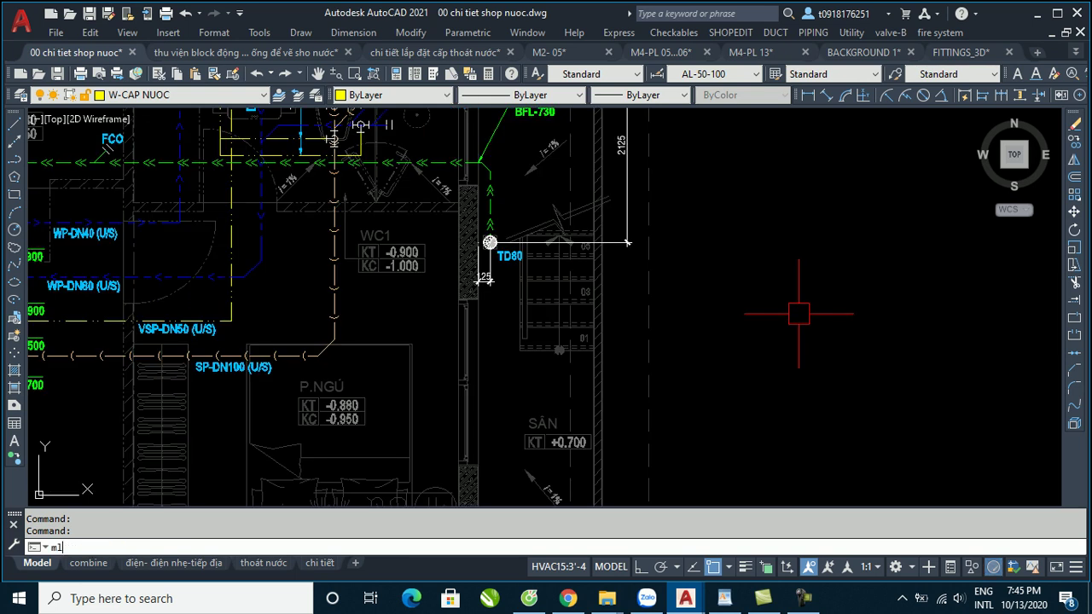
type("ty")
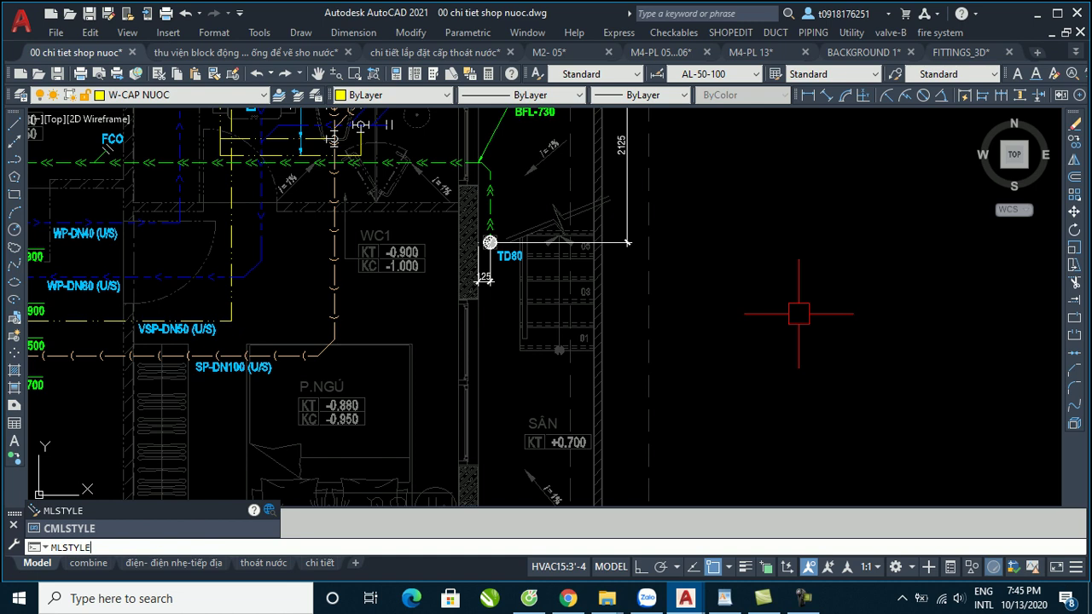
key("Return")
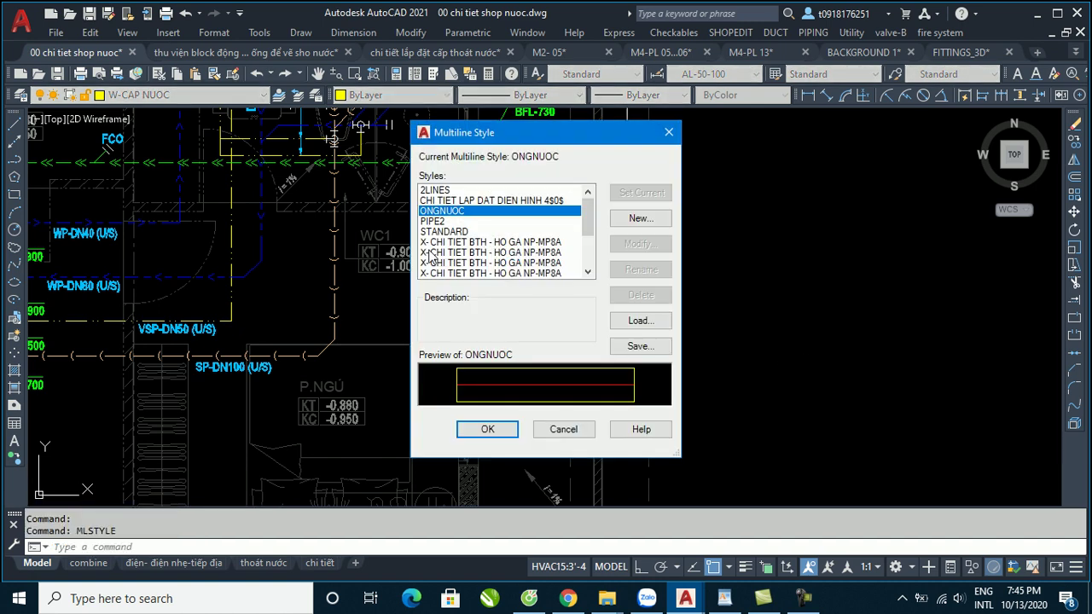
Start a new multiline style ONG-NUOC based on STANDARD with a line start cap.
left_click(439, 232)
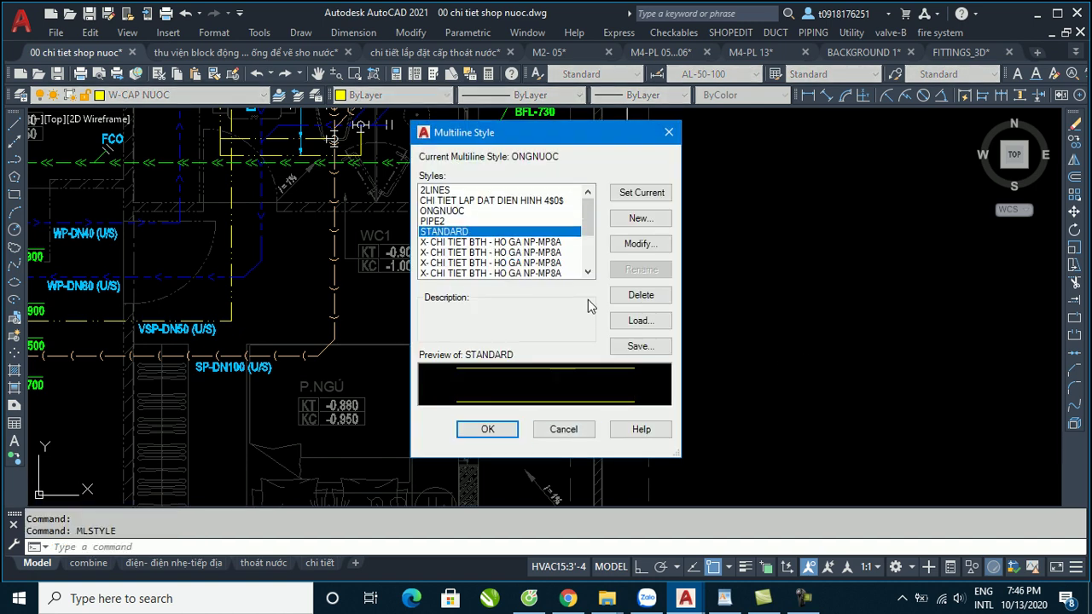
left_click(640, 218)
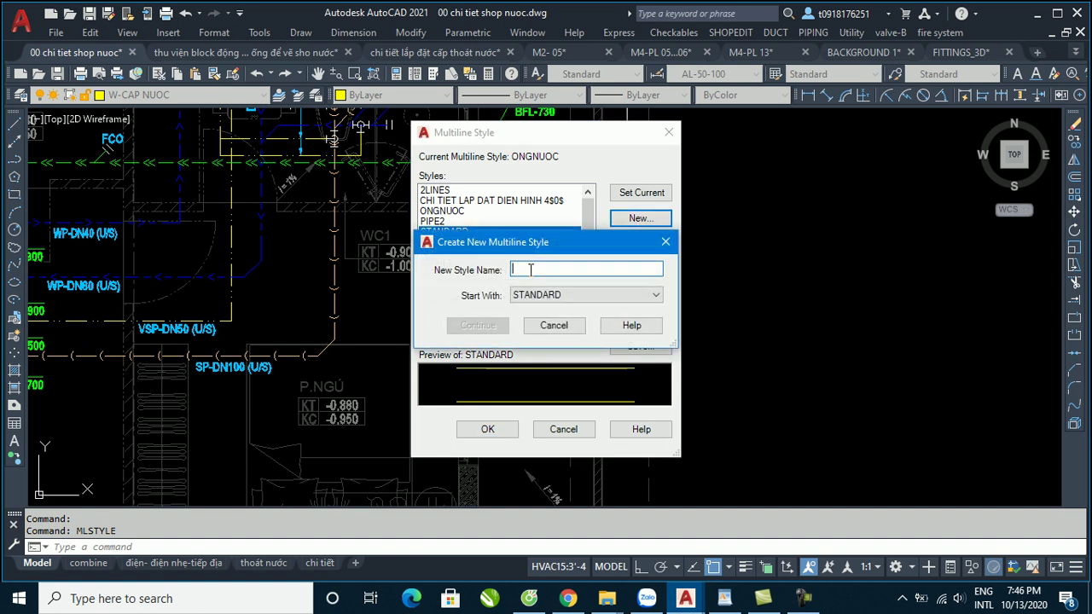
type("0")
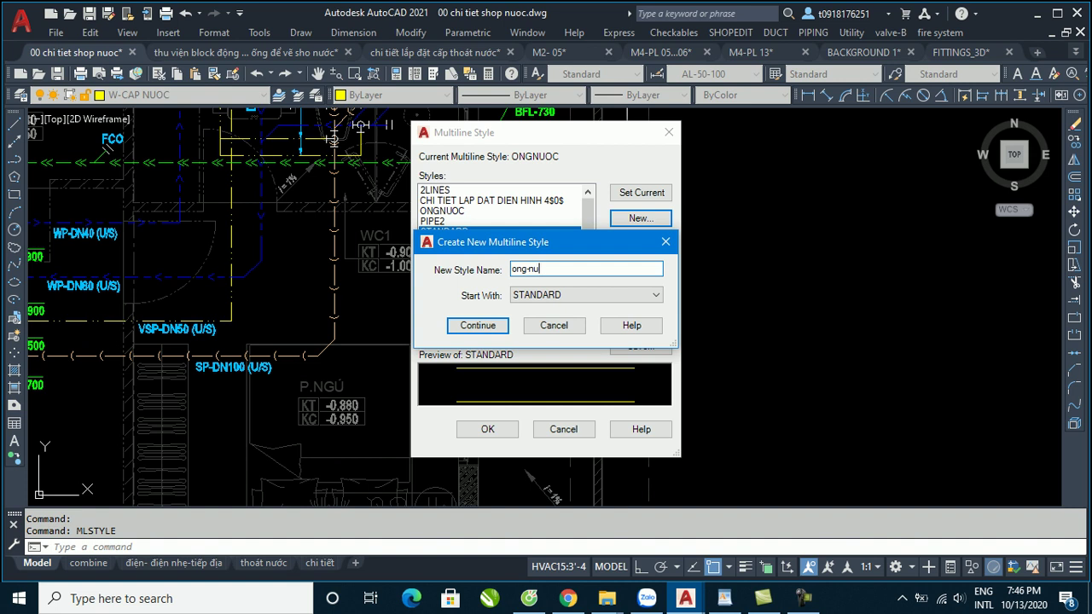
left_click(478, 326)
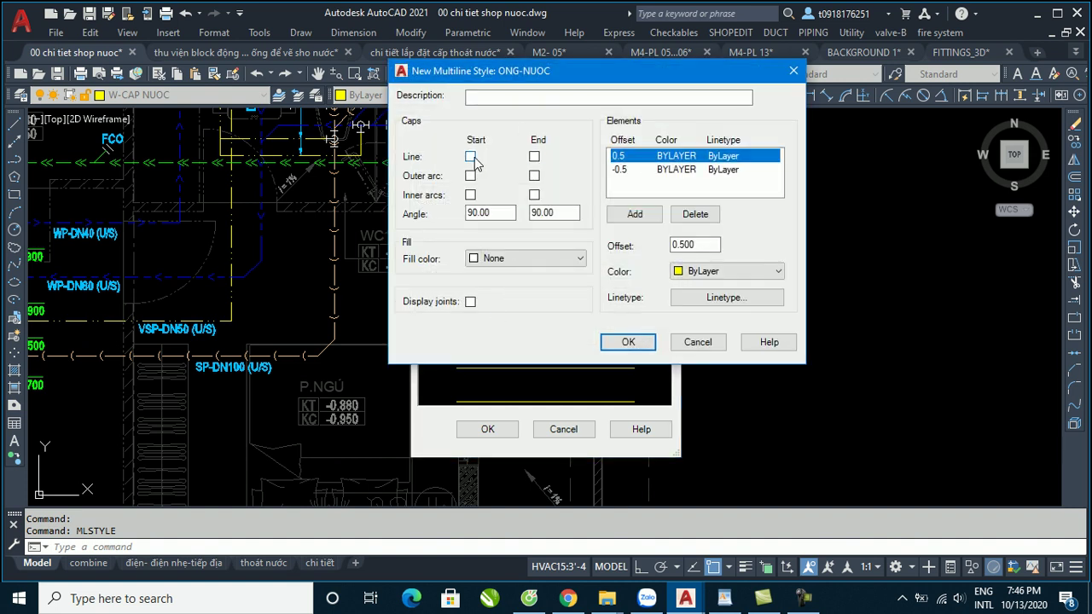
left_click(469, 157)
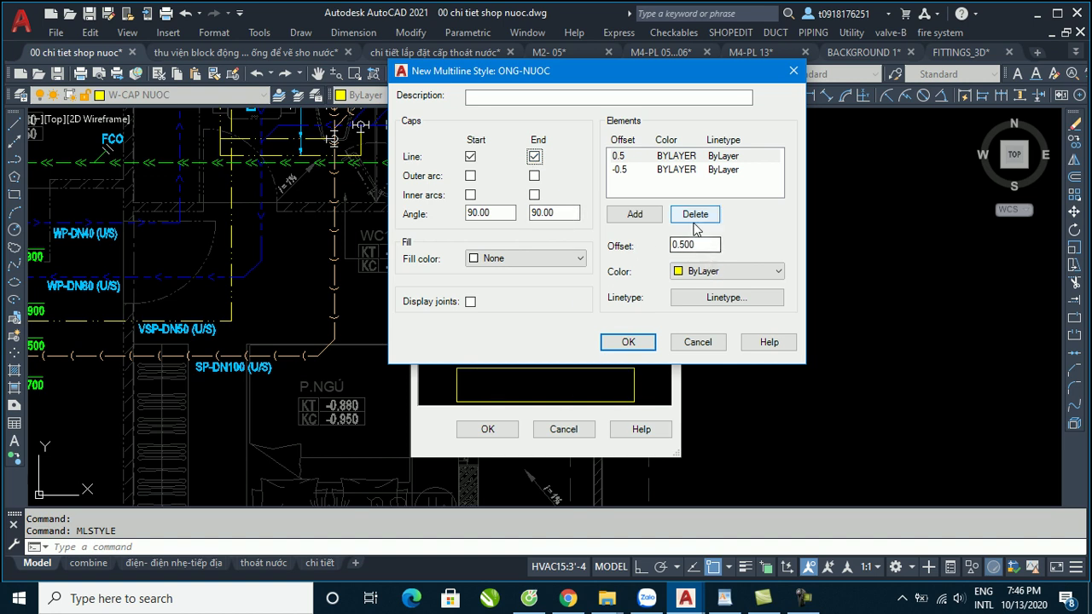
Add a middle element at offset 0 and give it colour 97.
left_click(642, 217)
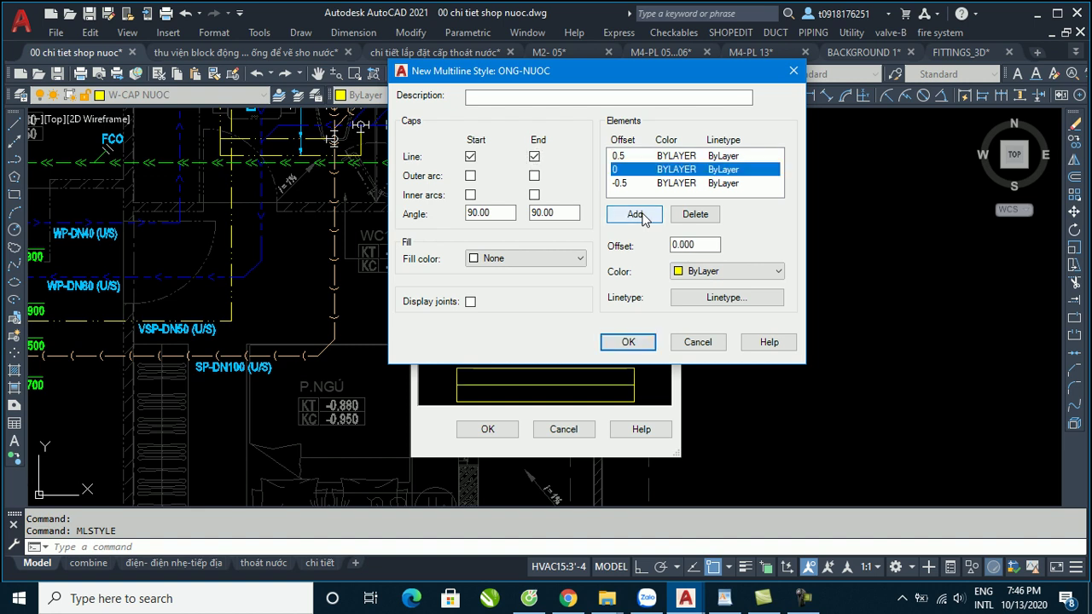
left_click(697, 273)
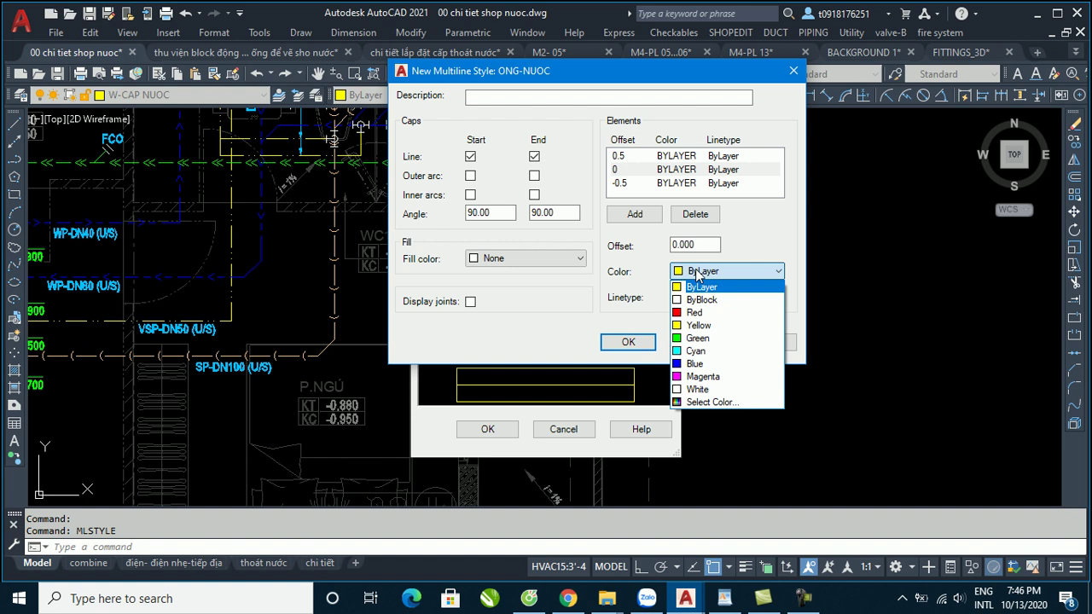
left_click(666, 174)
left_click(671, 173)
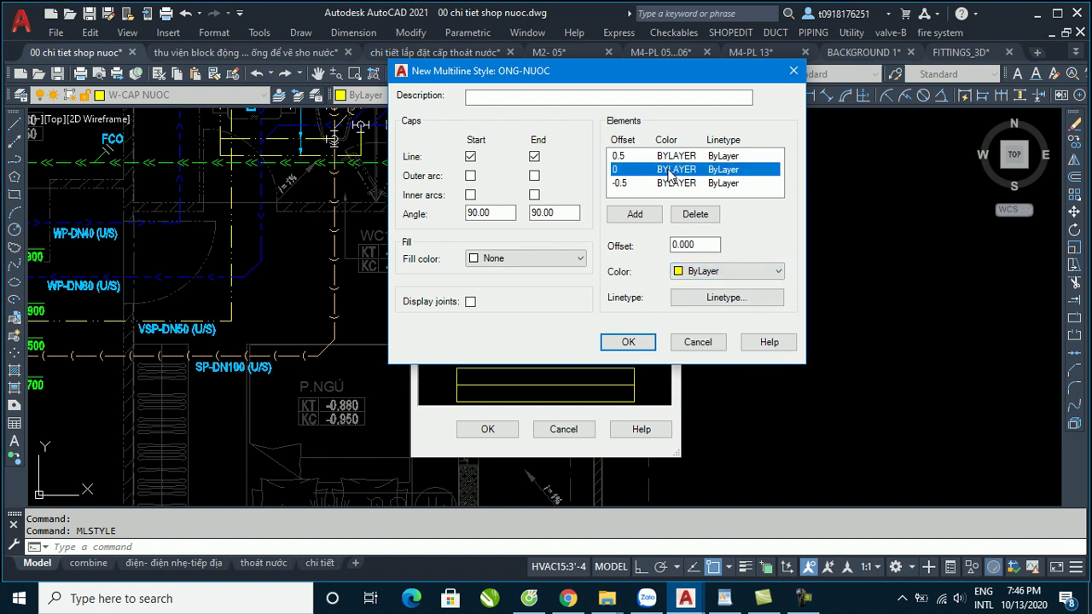
left_click(704, 271)
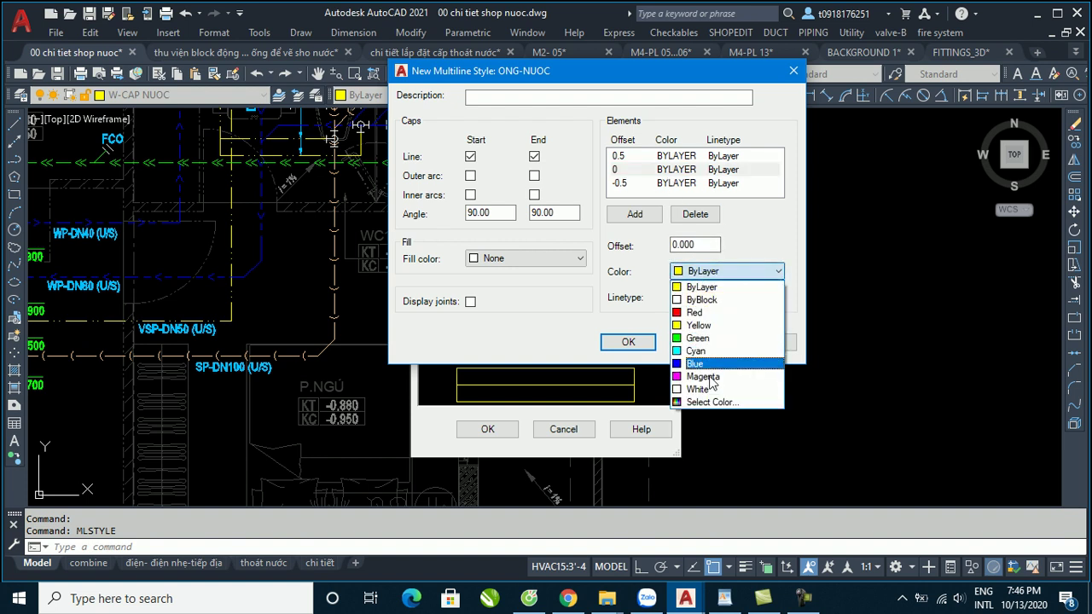
left_click(710, 410)
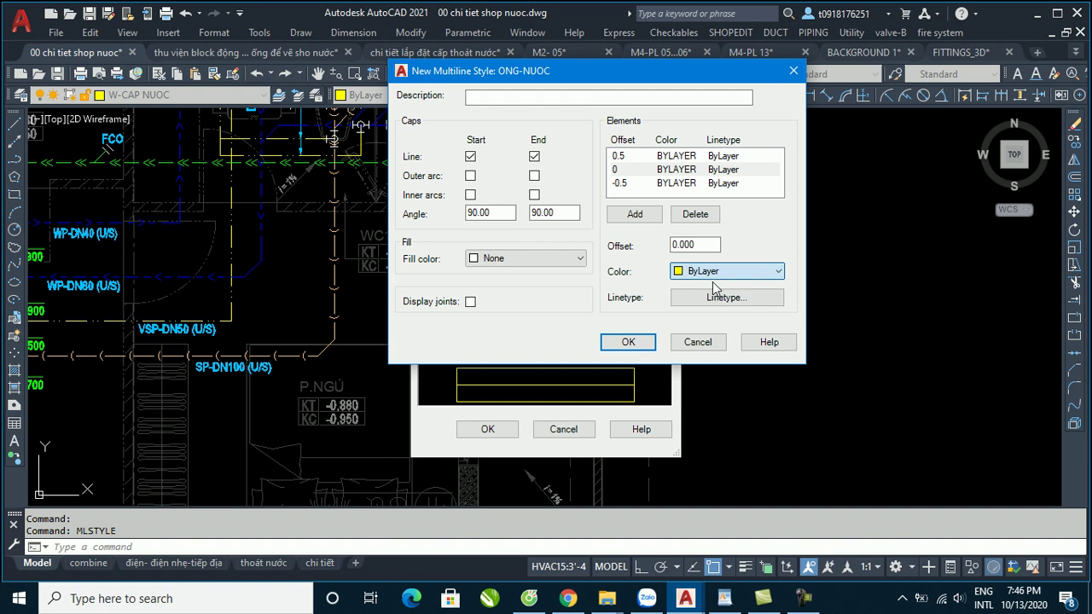
left_click(524, 337)
left_click(510, 290)
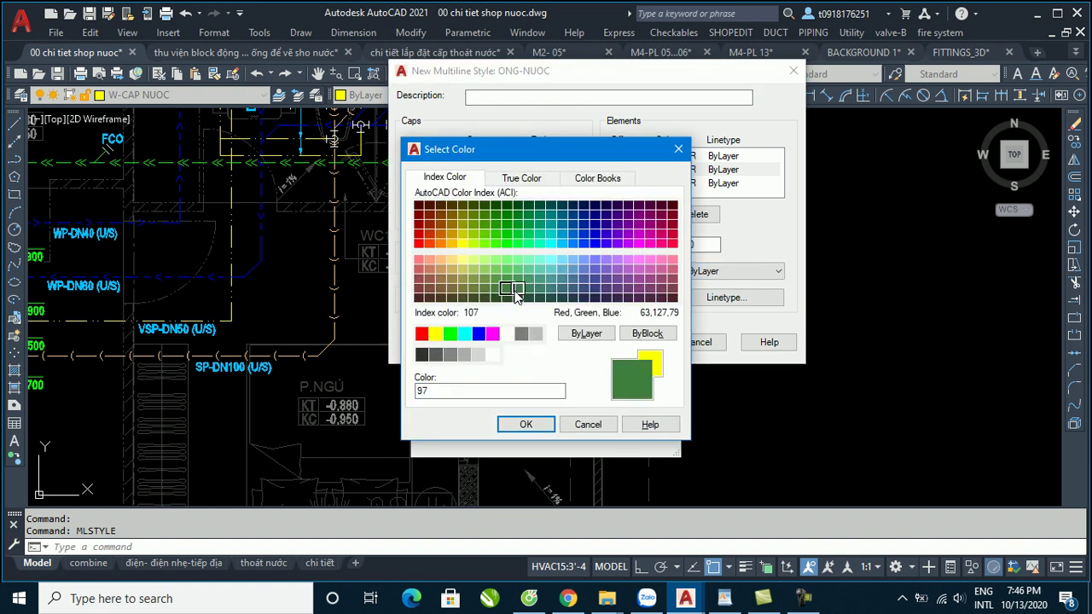
left_click(525, 424)
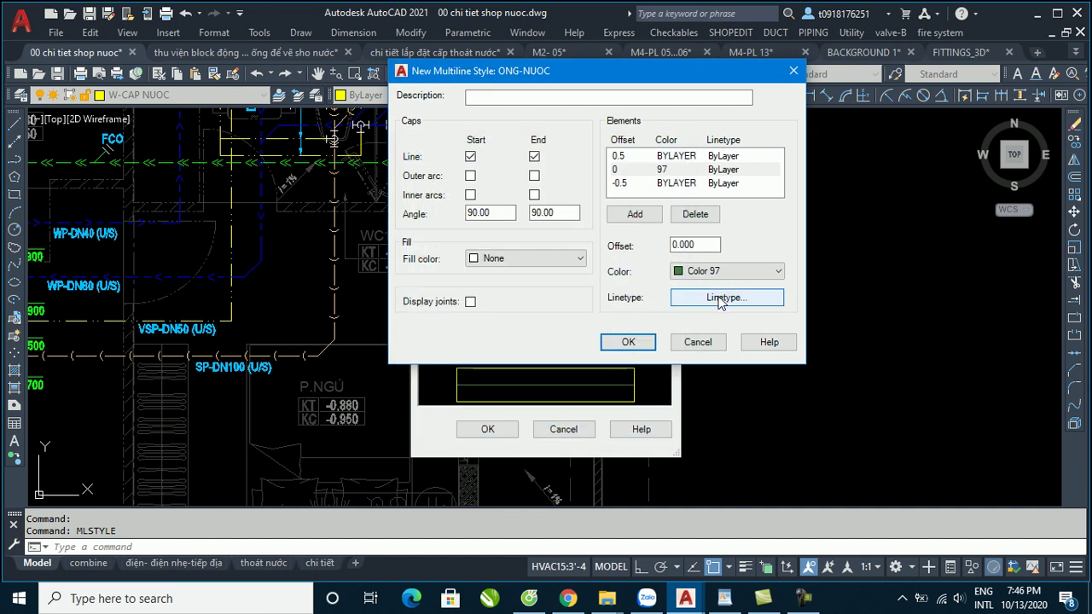
Give the middle line the CENTER linetype, check the ±0.5 edge lines, and save the style.
left_click(721, 300)
left_click(411, 288)
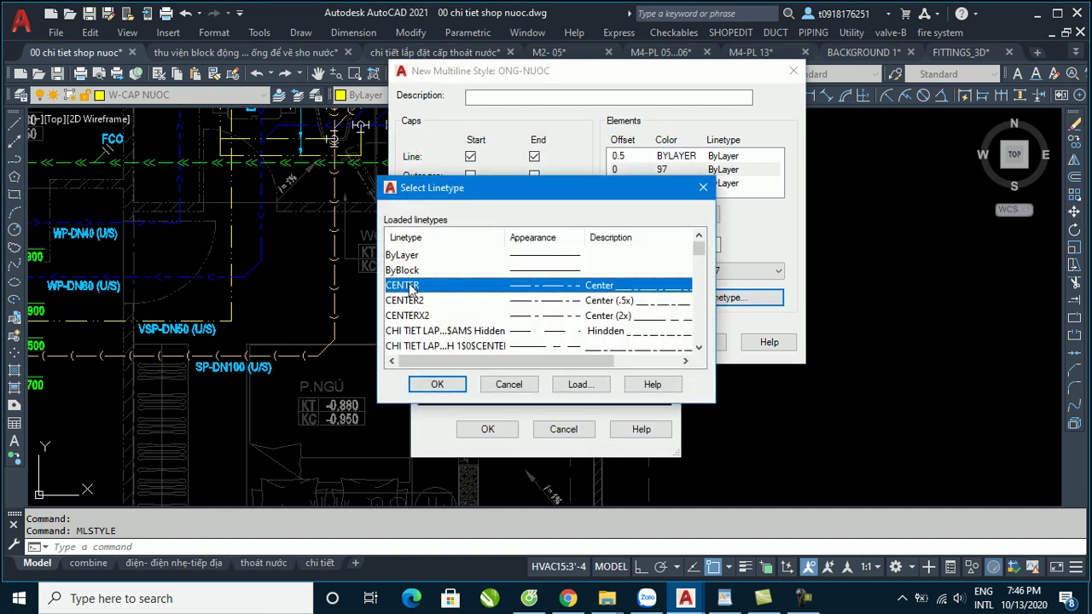
left_click(437, 383)
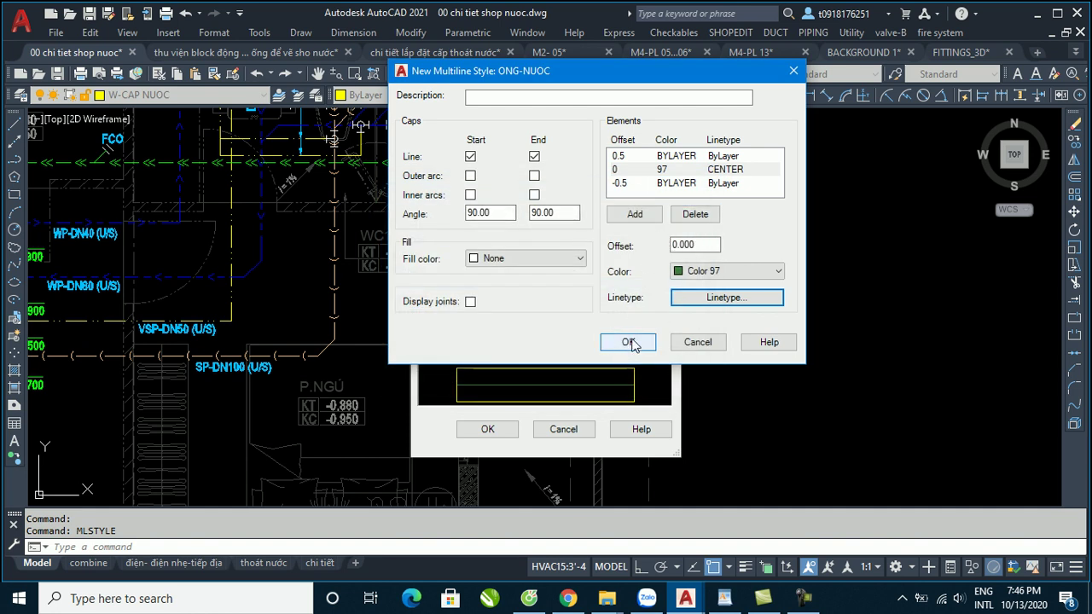
left_click(665, 157)
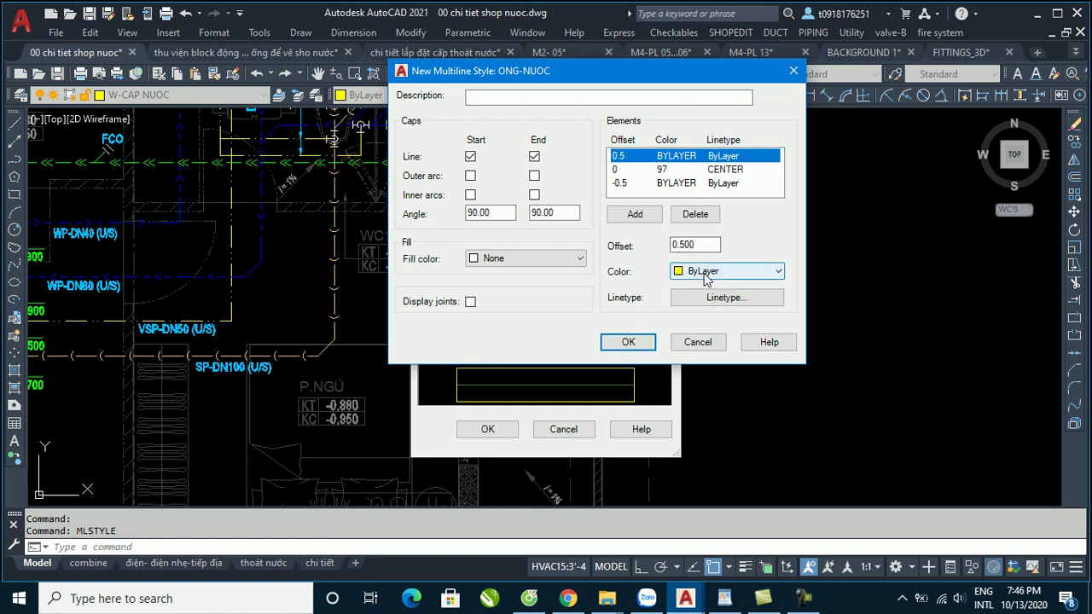
left_click(674, 182)
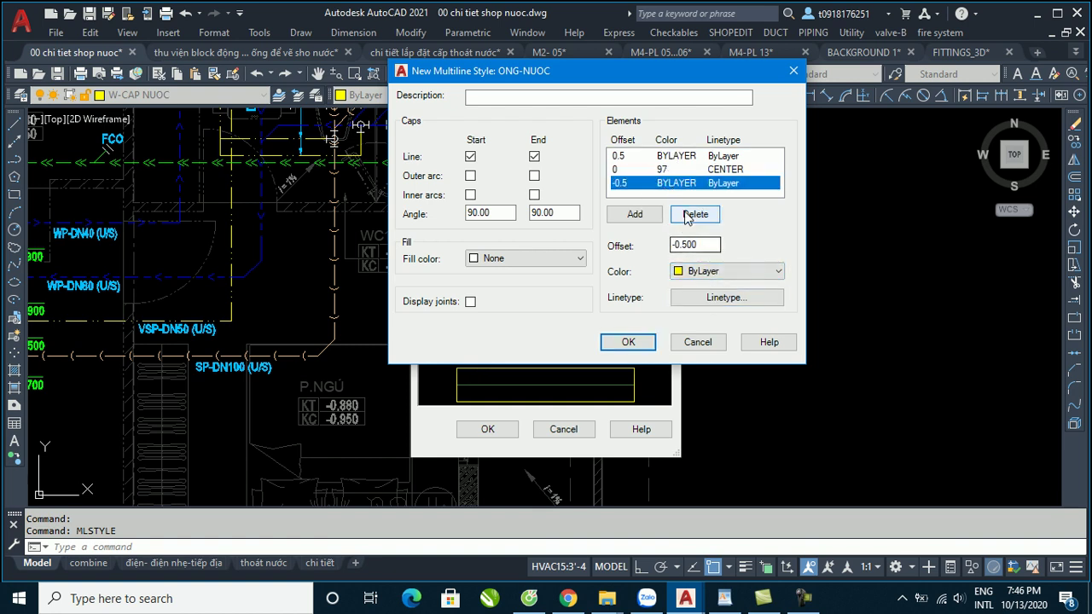
left_click(649, 350)
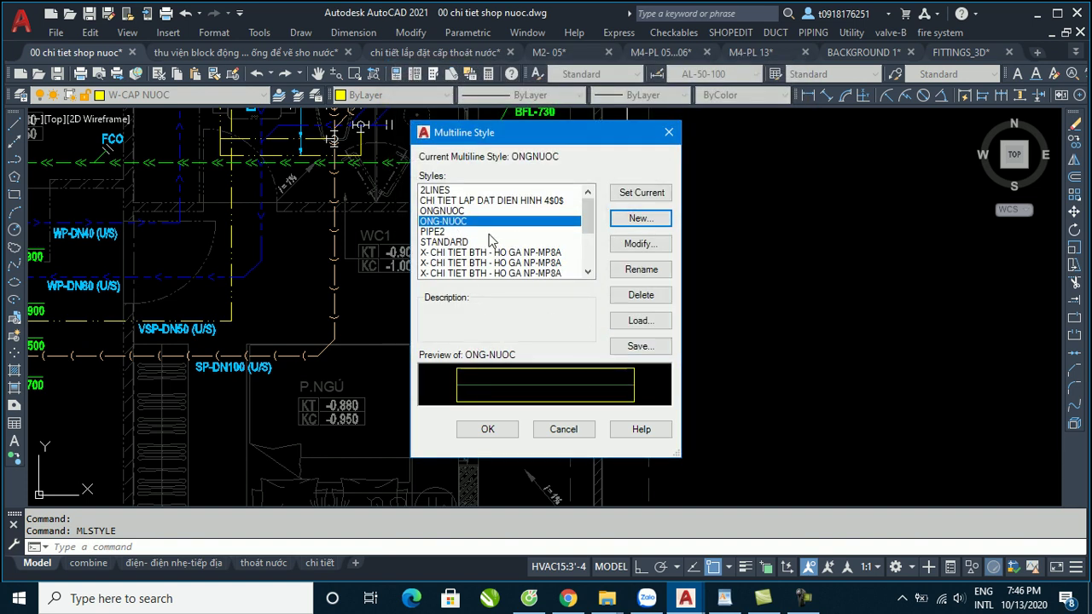
Set ONG-NUOC as current, close the dialog, and pan to the WC1 and TD80 drain area.
left_click(646, 194)
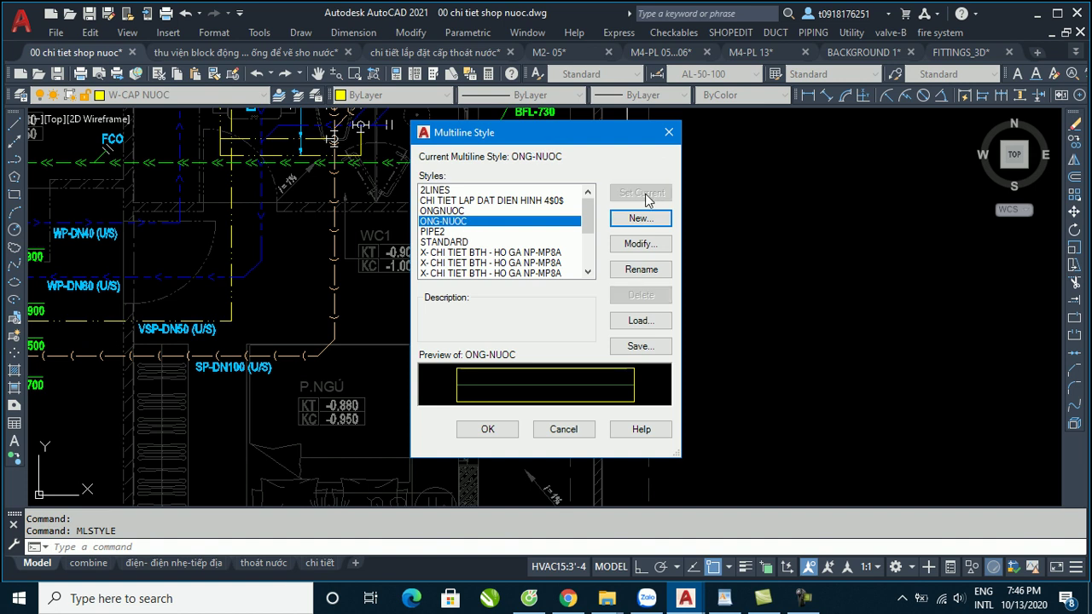
left_click(501, 431)
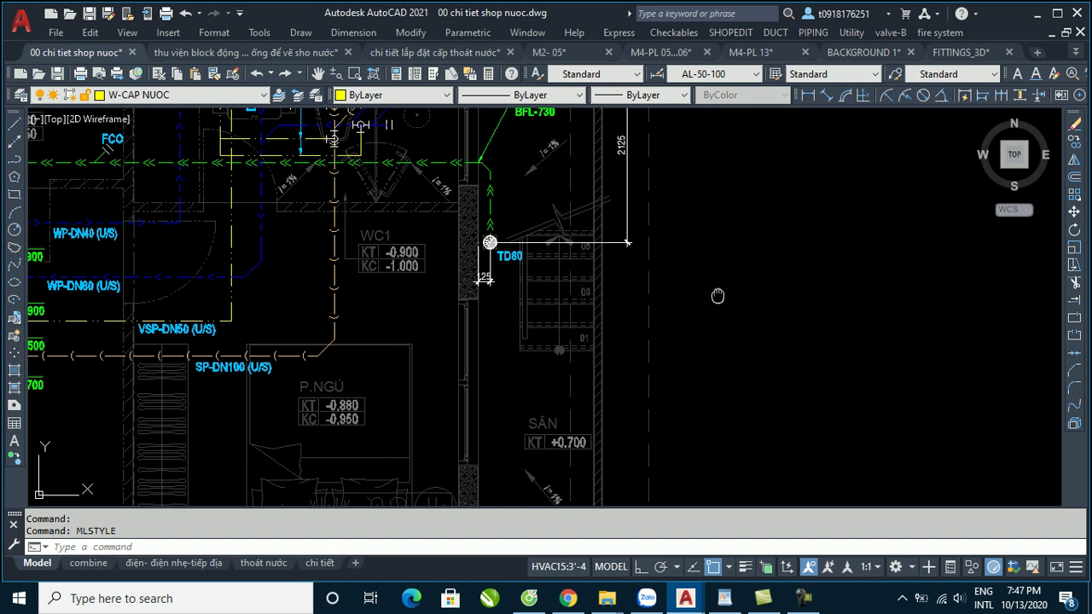
scroll(704, 296, "down", 2)
scroll(872, 297, "down", 3)
scroll(524, 293, "up", 4)
scroll(524, 293, "up", 3)
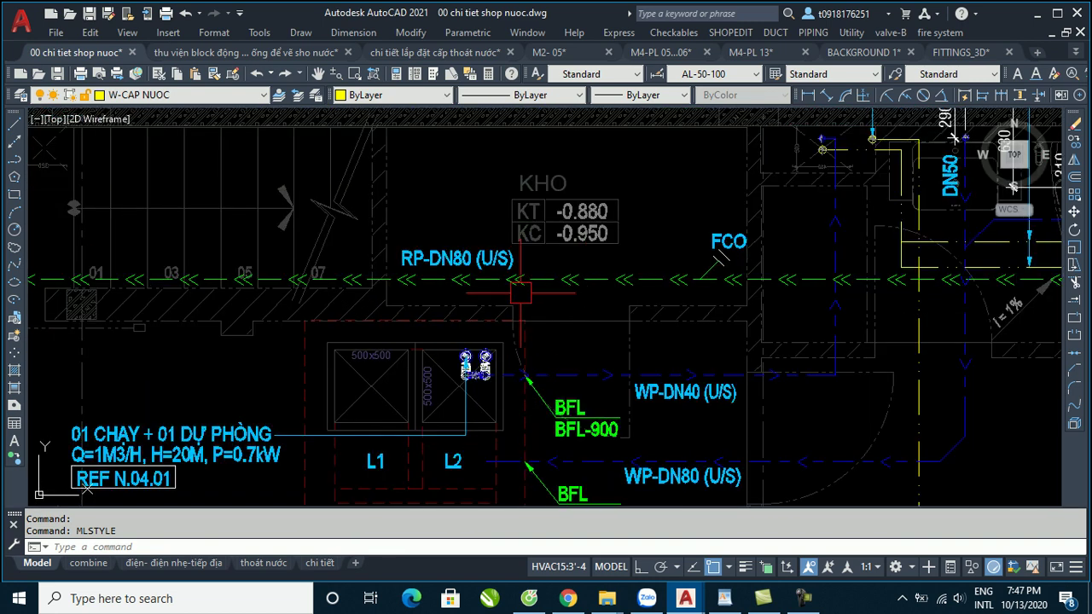
middle_click_drag(657, 296, 507, 295)
middle_click_drag(841, 300, 572, 304)
middle_click_drag(670, 304, 570, 314)
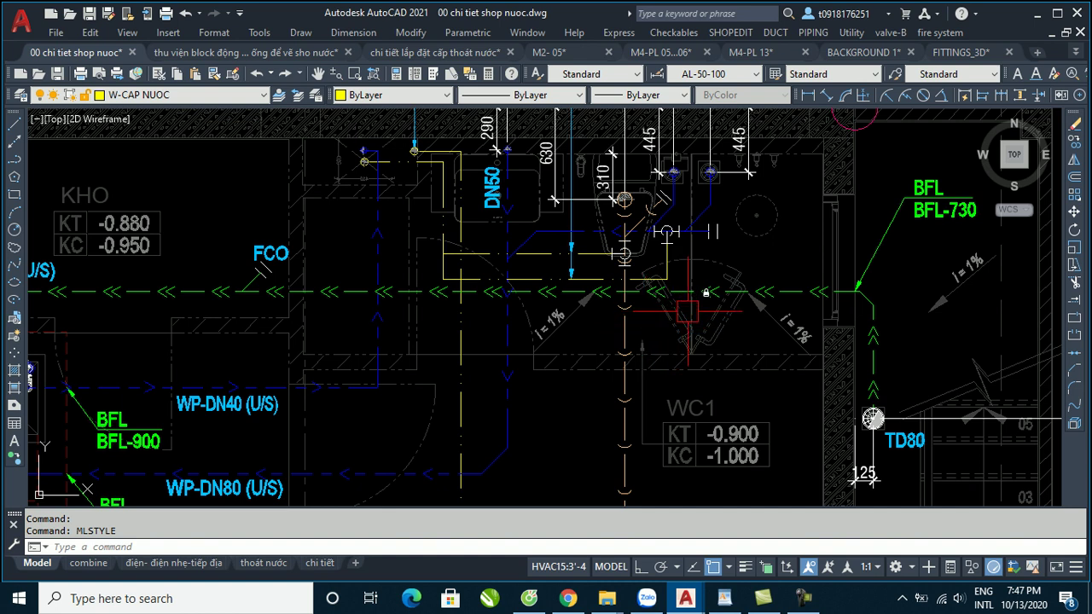
Start the ML command, keeping ONG-NUOC as the multiline style.
type("l")
key("Return")
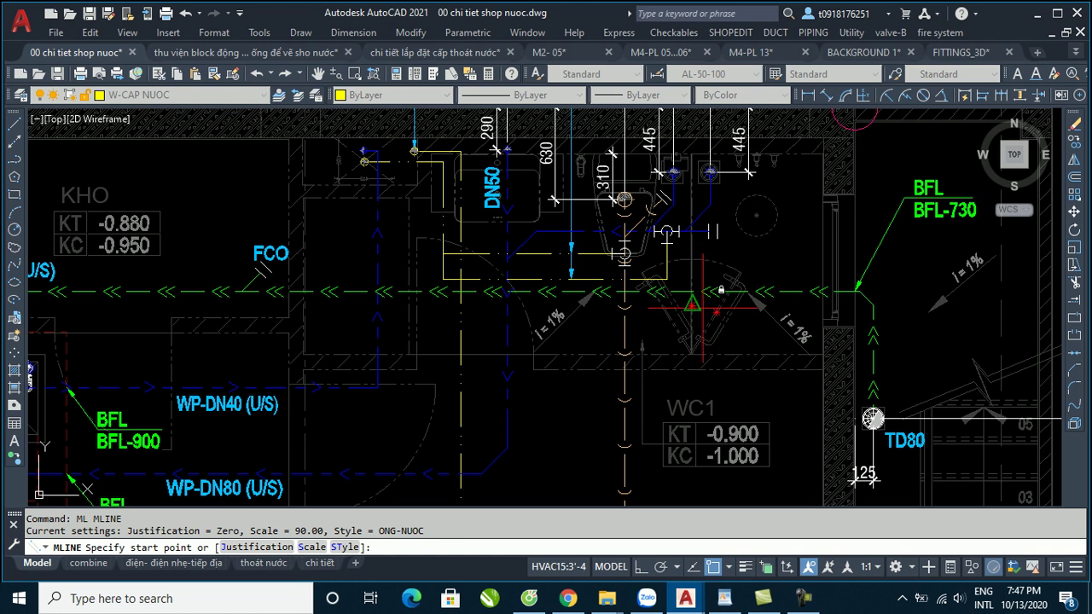
left_click(346, 548)
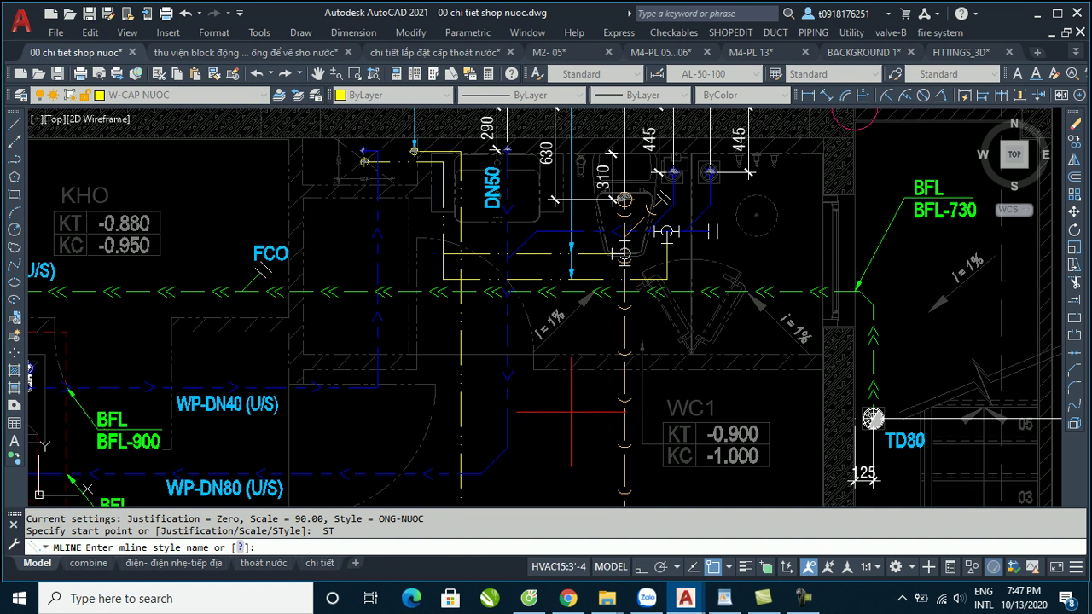
key("Escape")
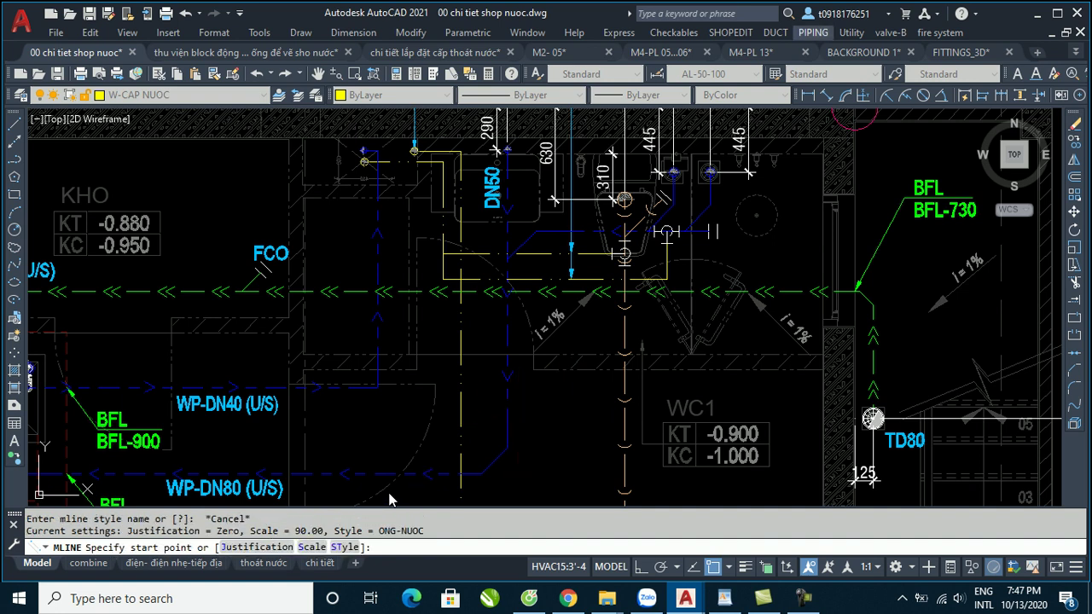
Set the multiline scale to 90 and Zero justification, then zoom in on TD80.
left_click(311, 547)
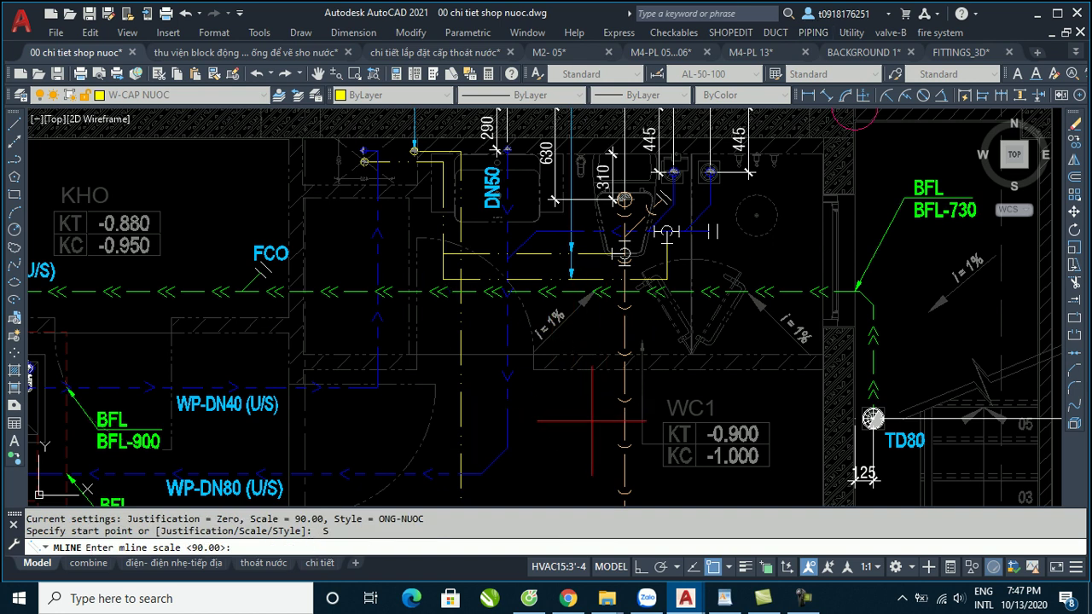
type("90")
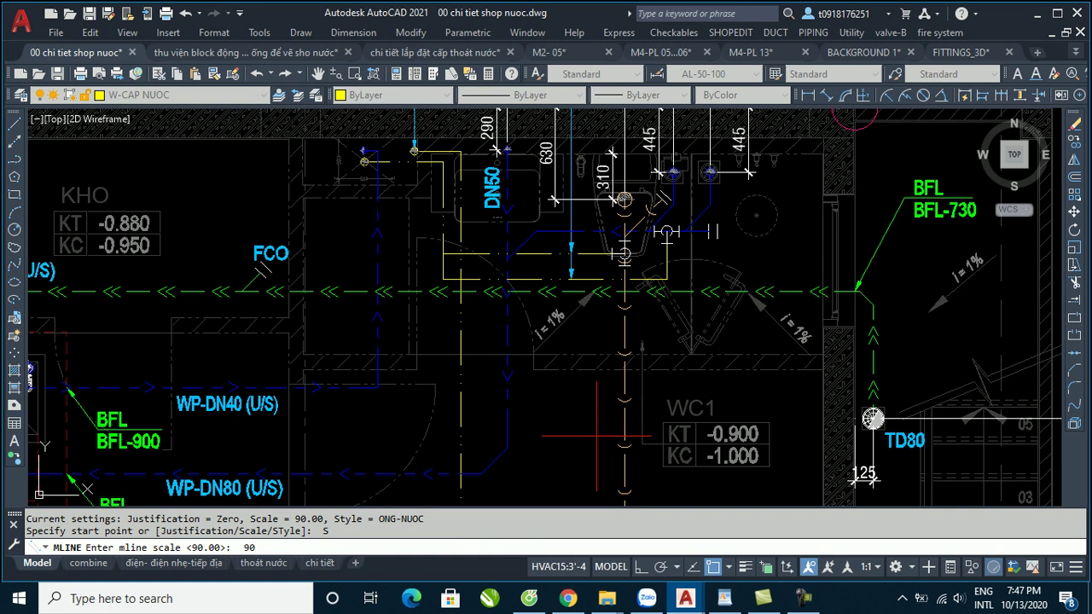
key("Return")
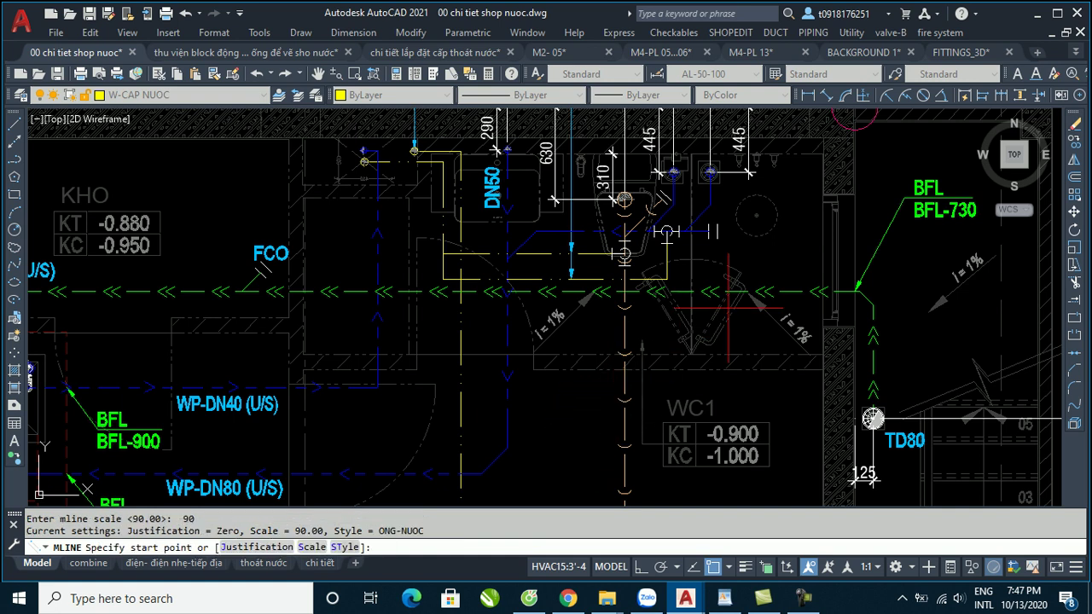
left_click(256, 548)
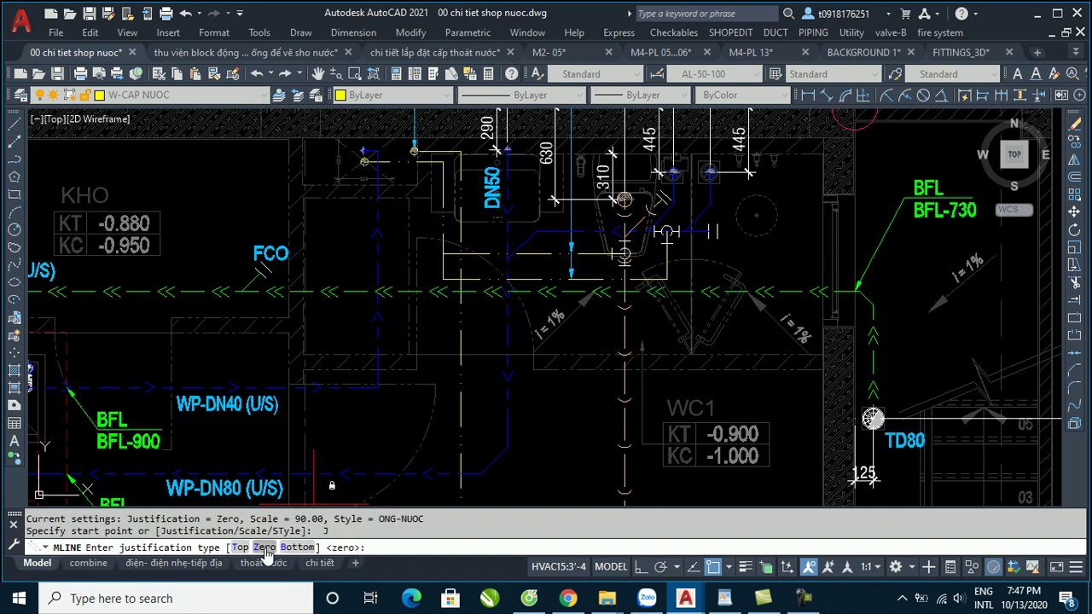
left_click(266, 555)
scroll(747, 180, "down", 2)
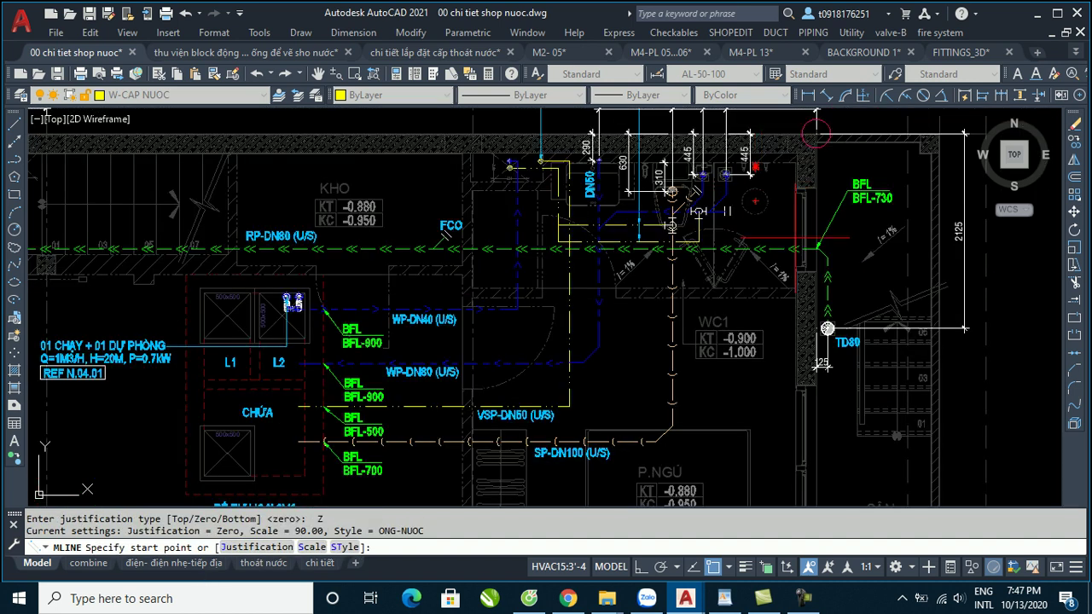
scroll(827, 329, "up", 3)
scroll(823, 329, "up", 1)
Draw the ortho pipe from the TD80 drain centre up, then across to the BFL-1100 branch.
scroll(824, 372, "up", 1)
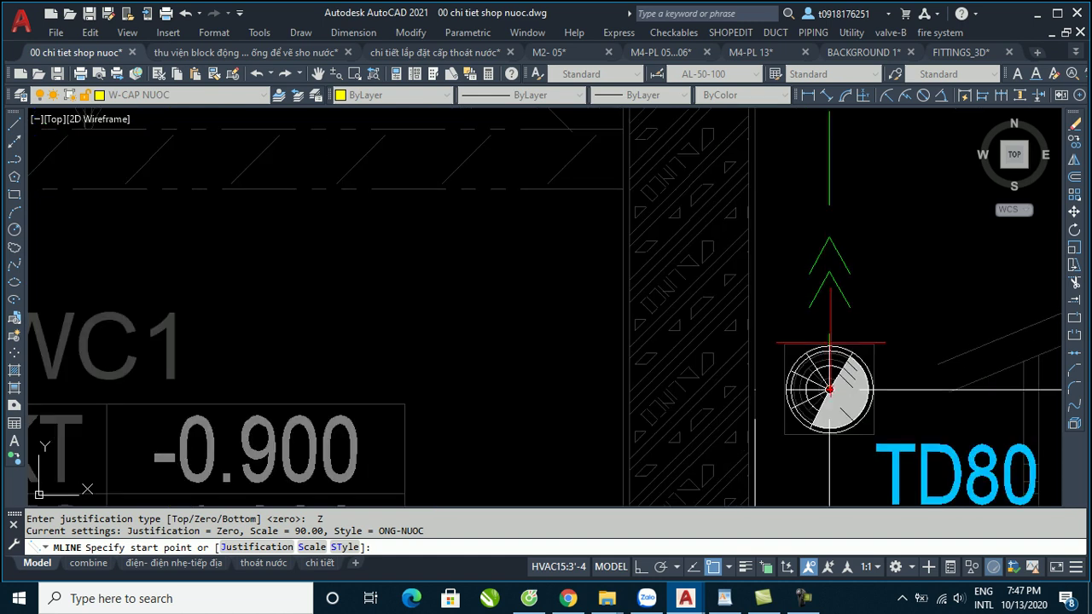
left_click(829, 390)
scroll(828, 351, "down", 2)
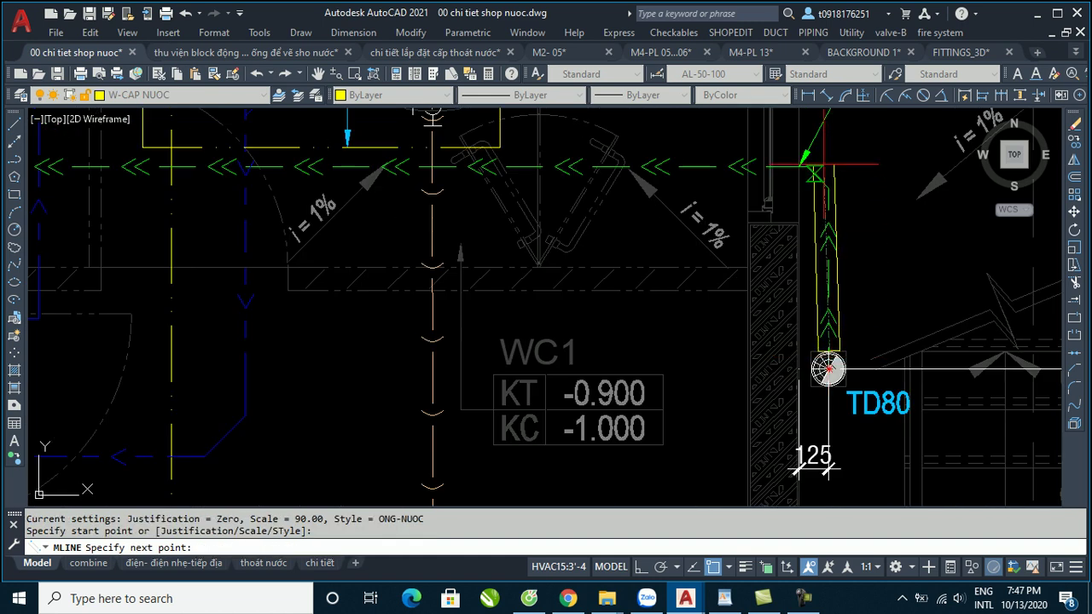
key("F8")
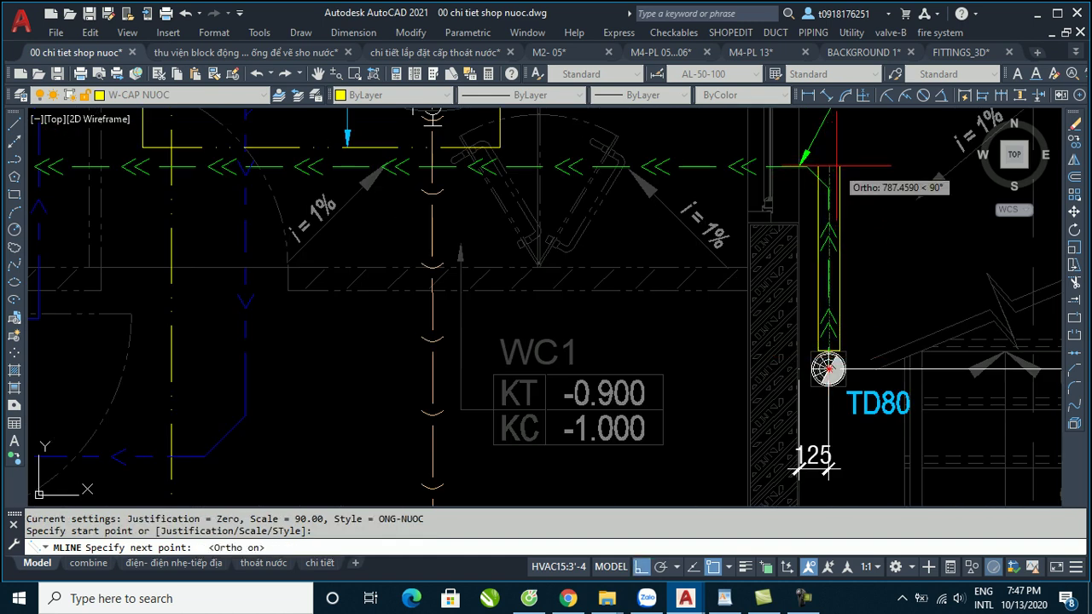
left_click(827, 168)
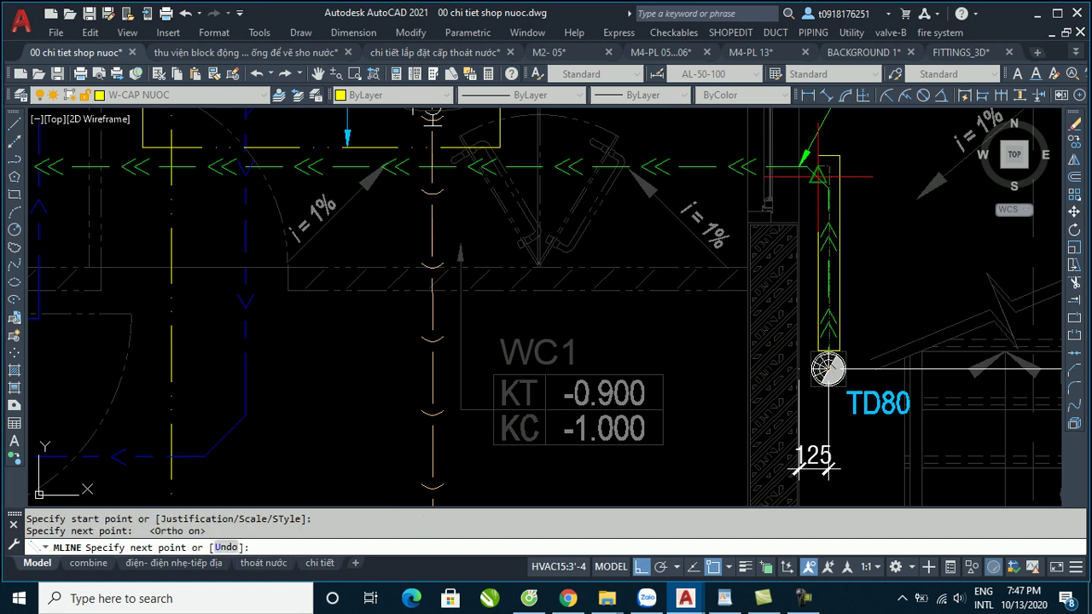
scroll(828, 170, "down", 3)
middle_click_drag(281, 171, 910, 237)
scroll(631, 235, "up", 5)
left_click(614, 255)
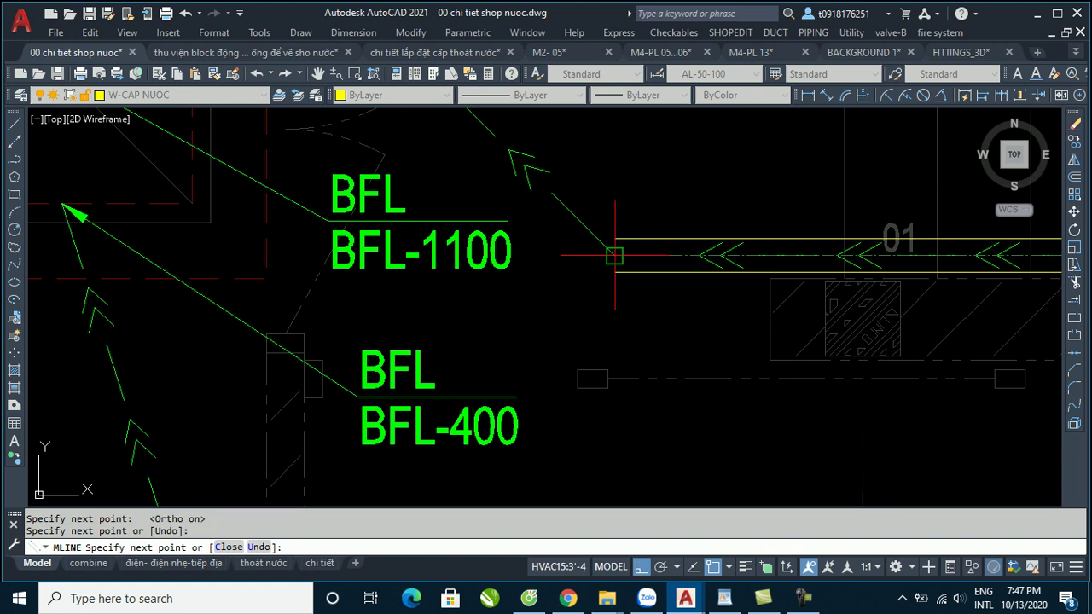
scroll(610, 252, "down", 2)
scroll(597, 285, "up", 2)
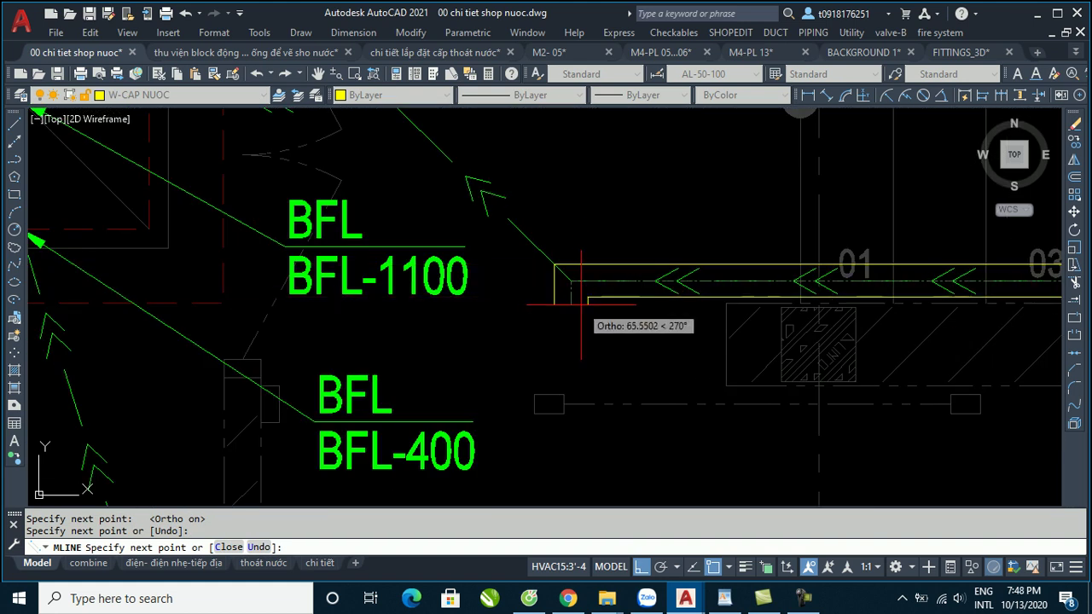
key("Return")
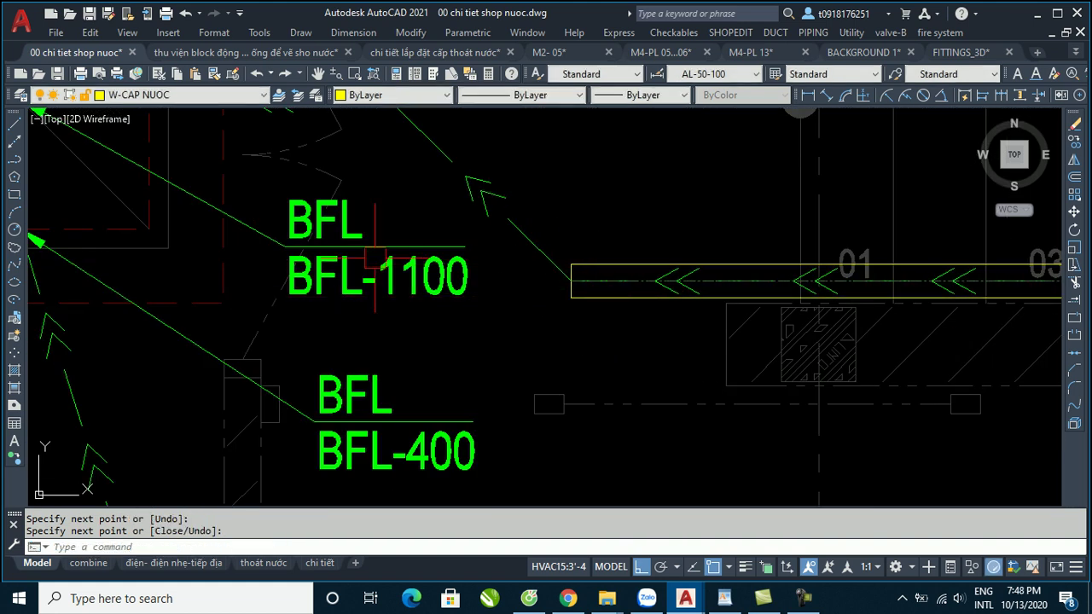
Select the new yellow pipe, grab its end grip, then cancel without stretching.
scroll(412, 257, "down", 6)
scroll(329, 301, "up", 3)
scroll(328, 302, "up", 3)
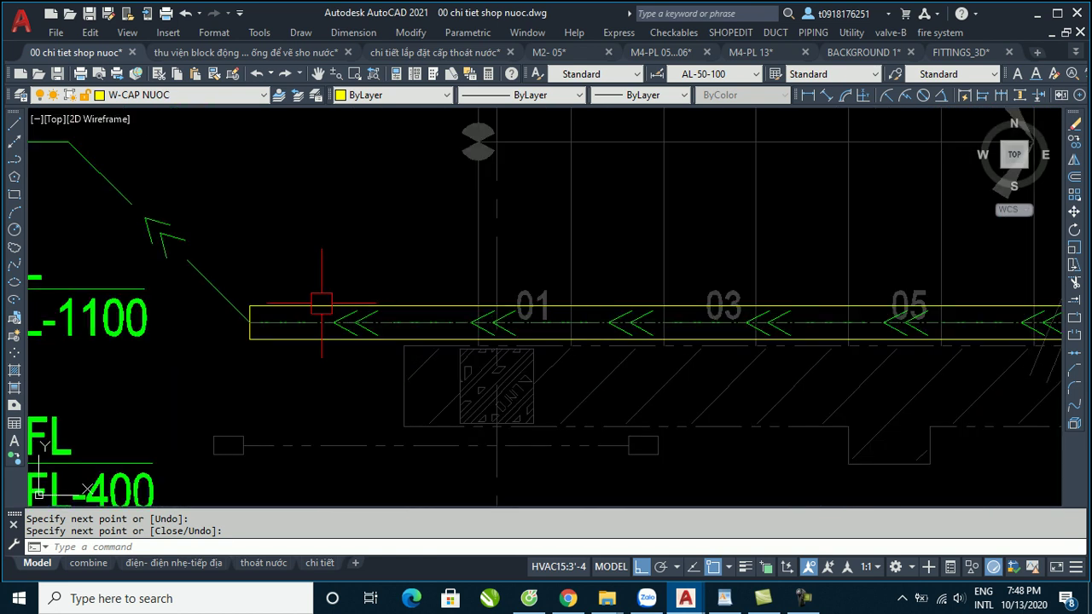
left_click(261, 315)
left_click(250, 322)
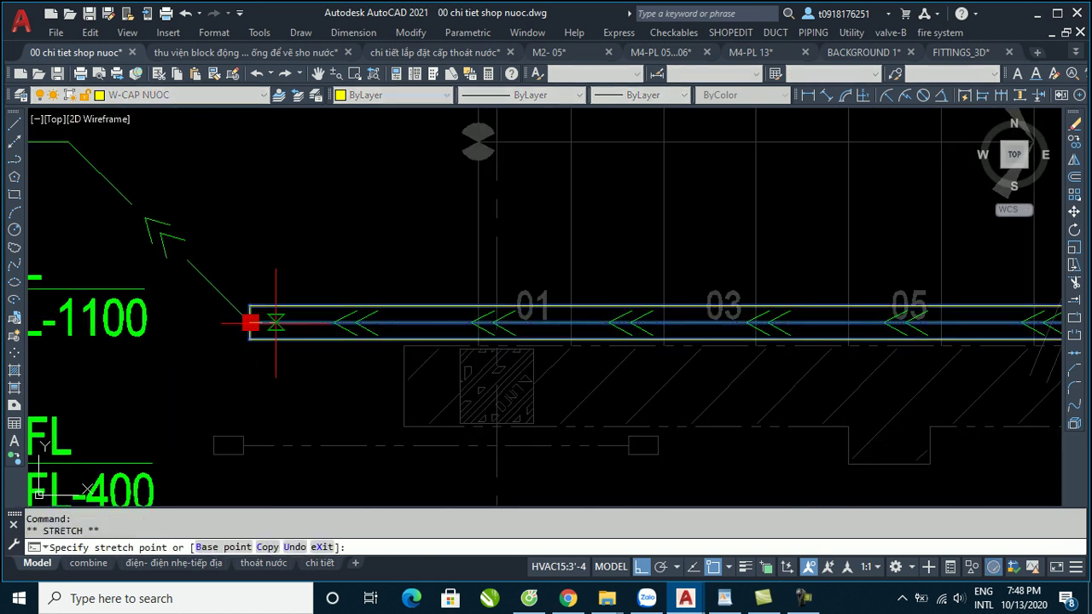
key("Escape")
scroll(654, 272, "down", 3)
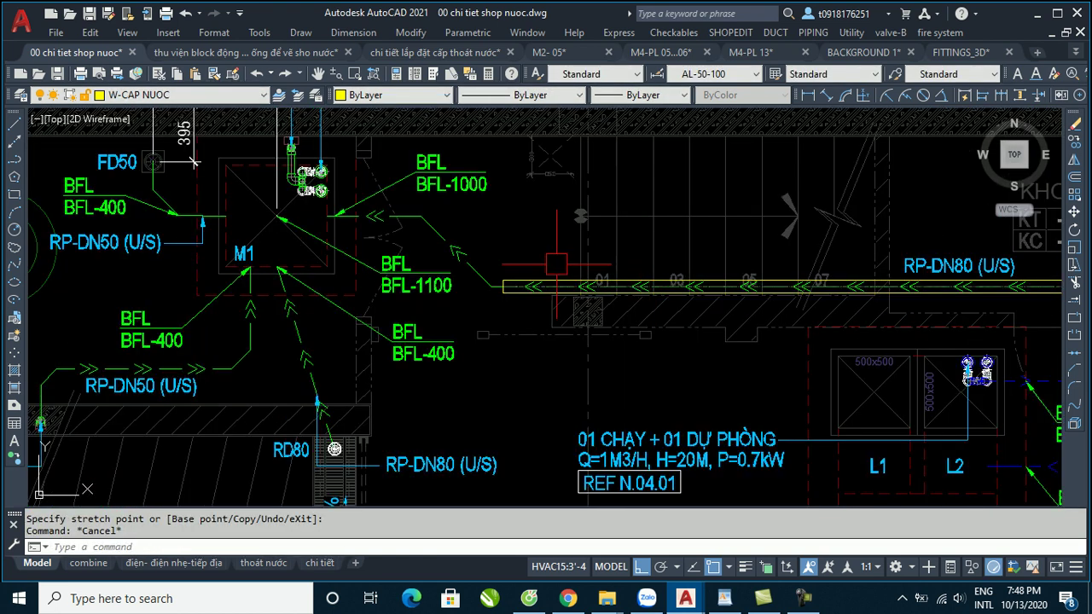
Copy the 45° elbow block from the fittings library drawing, then return to '00 chi tiet shop nuoc'.
left_click(179, 53)
scroll(286, 274, "up", 2)
scroll(324, 190, "up", 2)
scroll(328, 195, "up", 2)
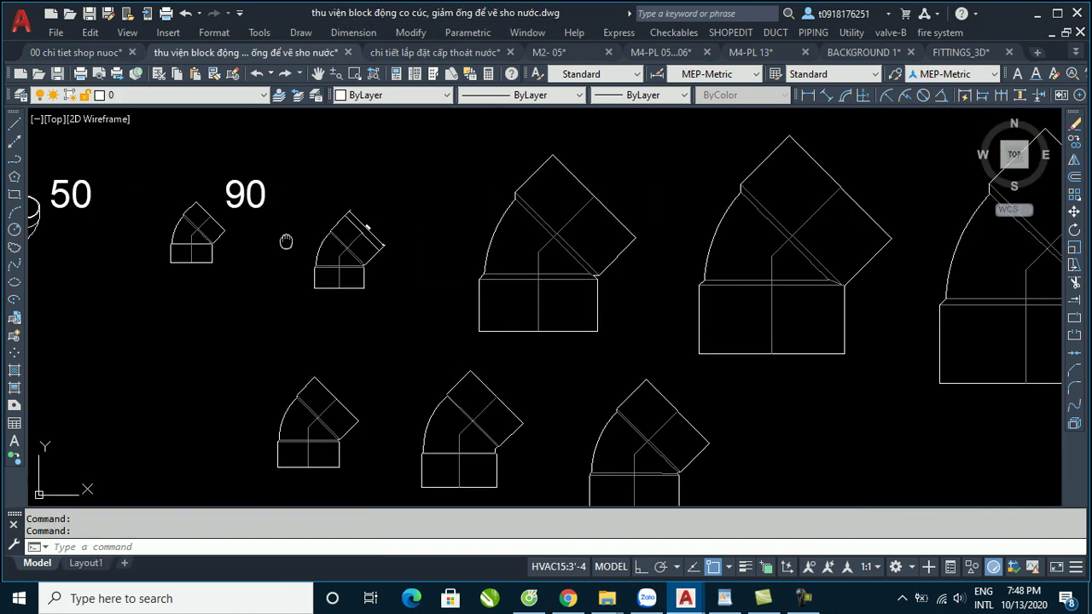
scroll(282, 241, "up", 2)
scroll(414, 231, "up", 2)
scroll(525, 236, "up", 1)
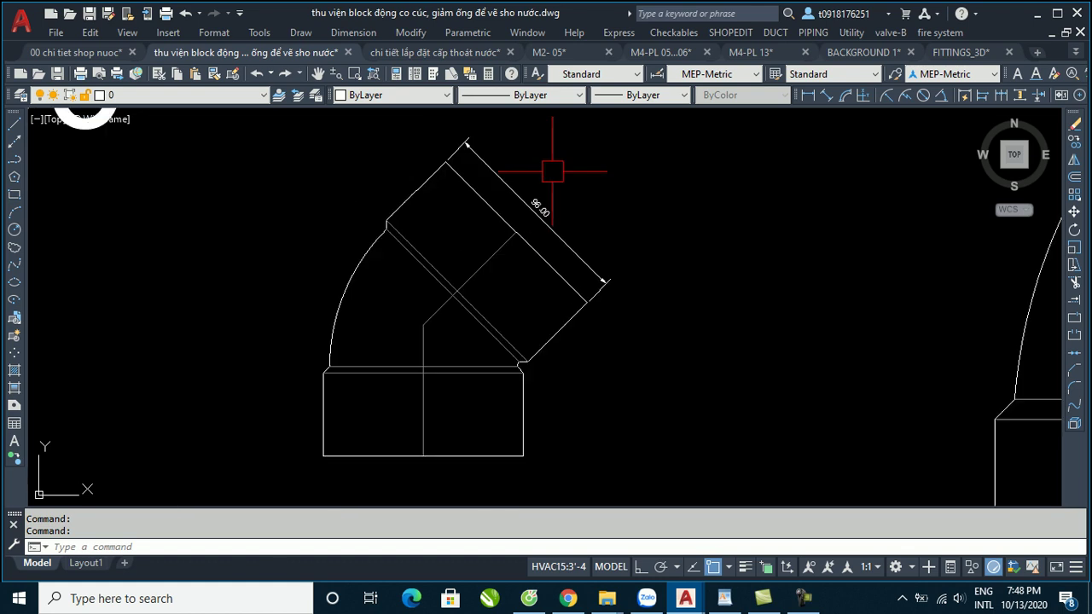
scroll(556, 205, "down", 3)
left_click(460, 299)
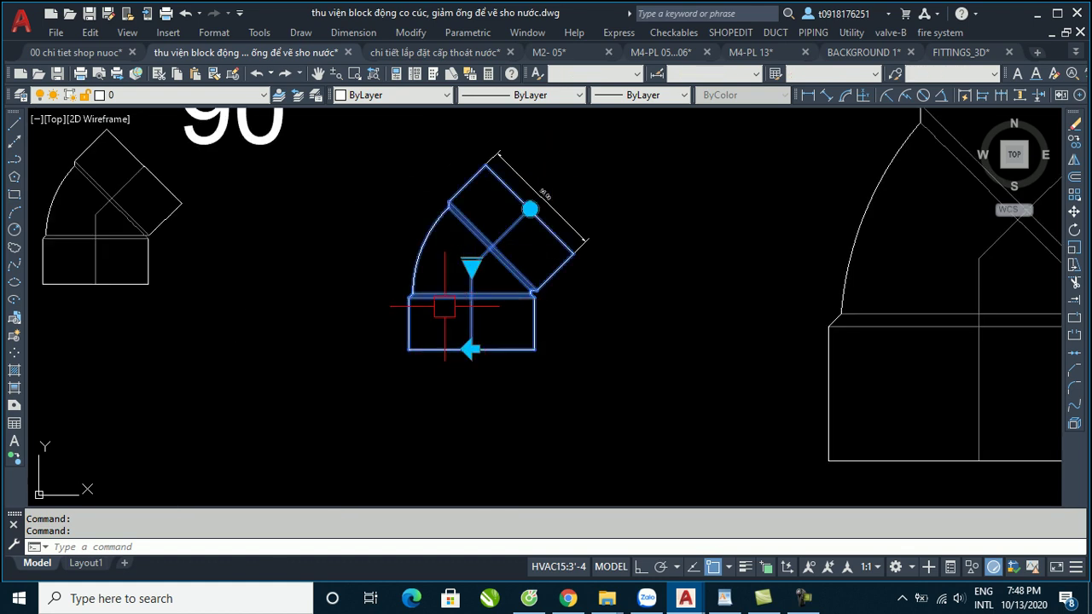
key("ctrl+c")
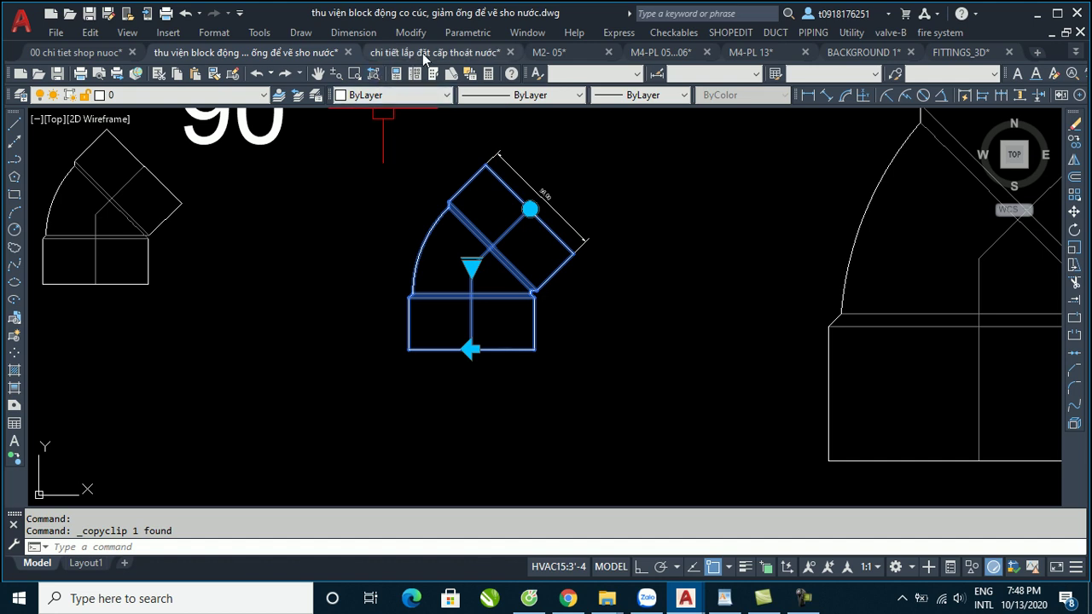
left_click(85, 56)
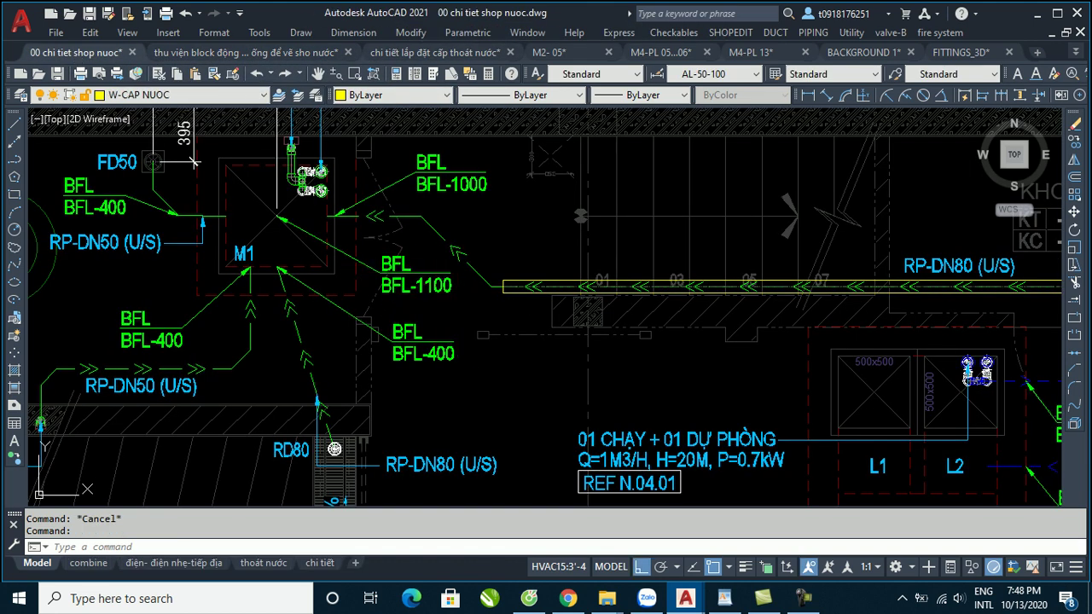
Paste the 45° elbow just left of the pipe end near the BFL-1100 branch.
key("ctrl+v")
scroll(499, 266, "up", 3)
scroll(500, 266, "up", 2)
left_click(416, 410)
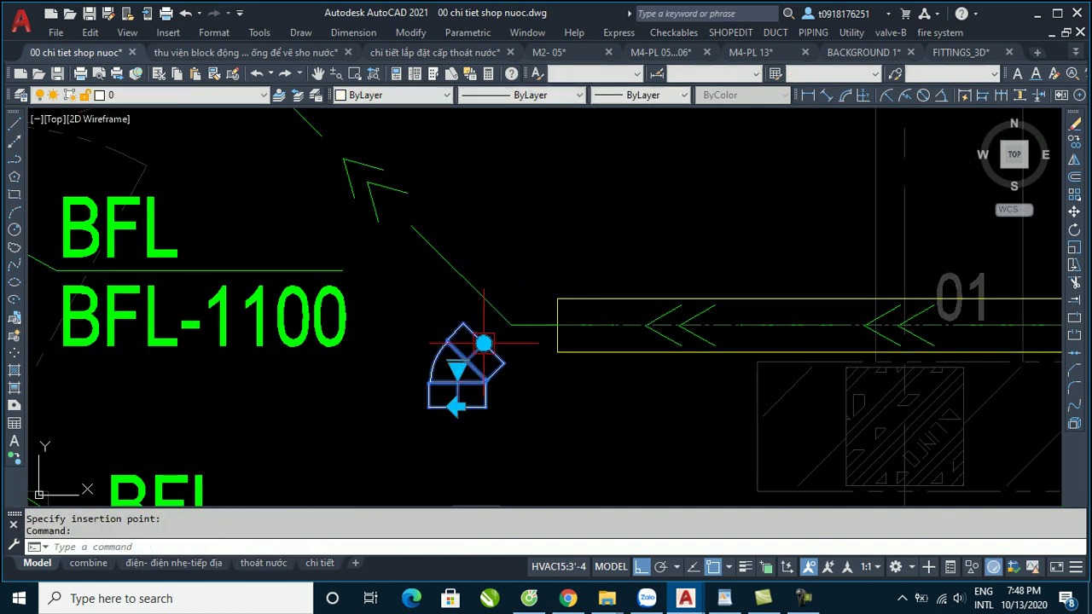
key("Escape")
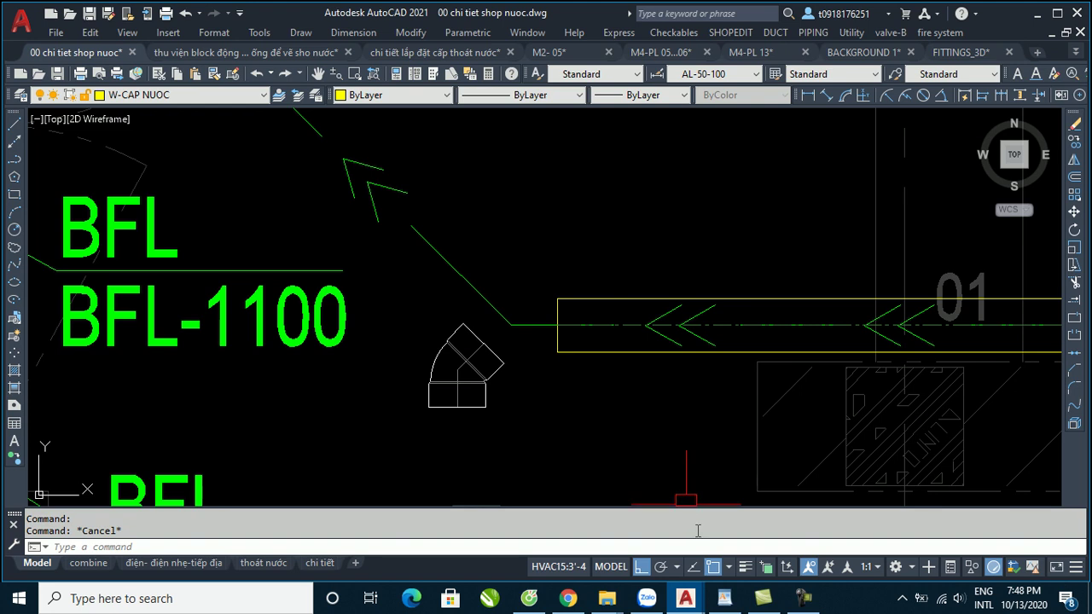
scroll(431, 405, "down", 2)
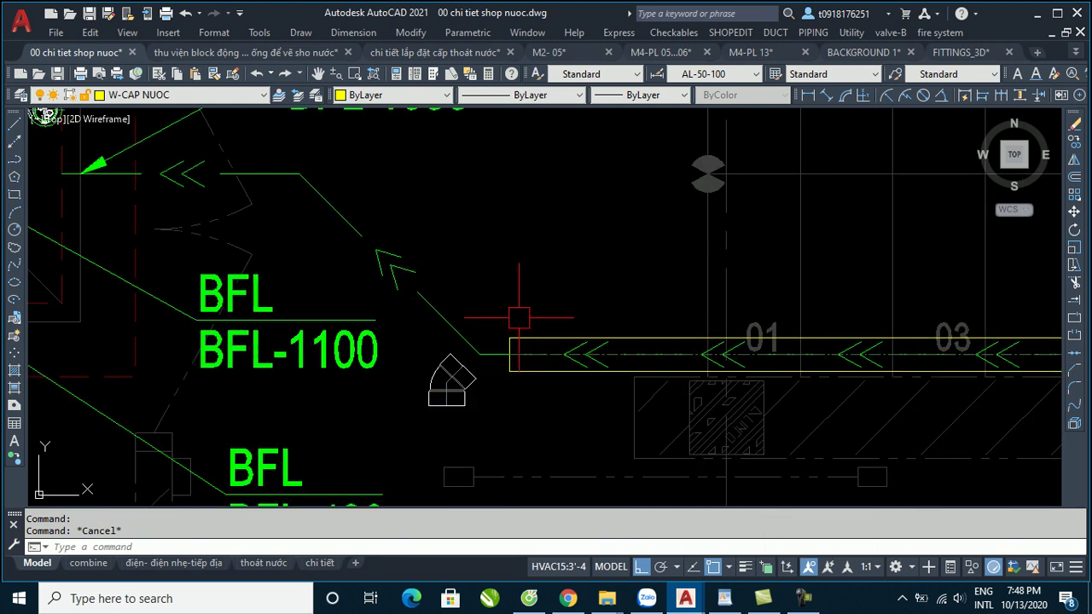
type("1")
Draw a test line from the elbow and check the branch angle with DIMANGULAR.
key("Return")
left_click(482, 354)
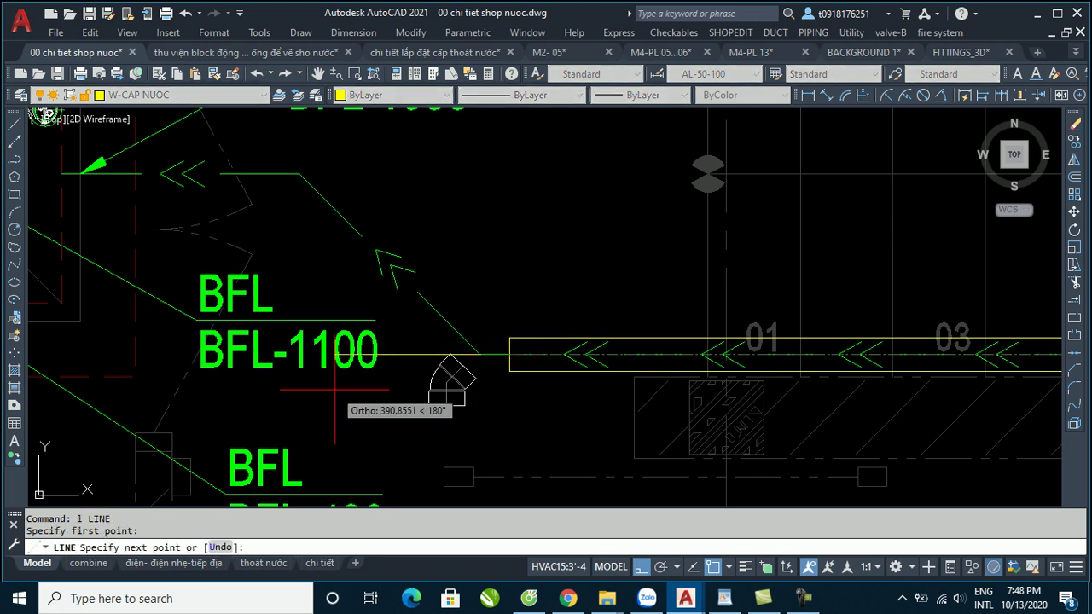
key("Escape")
scroll(445, 318, "up", 2)
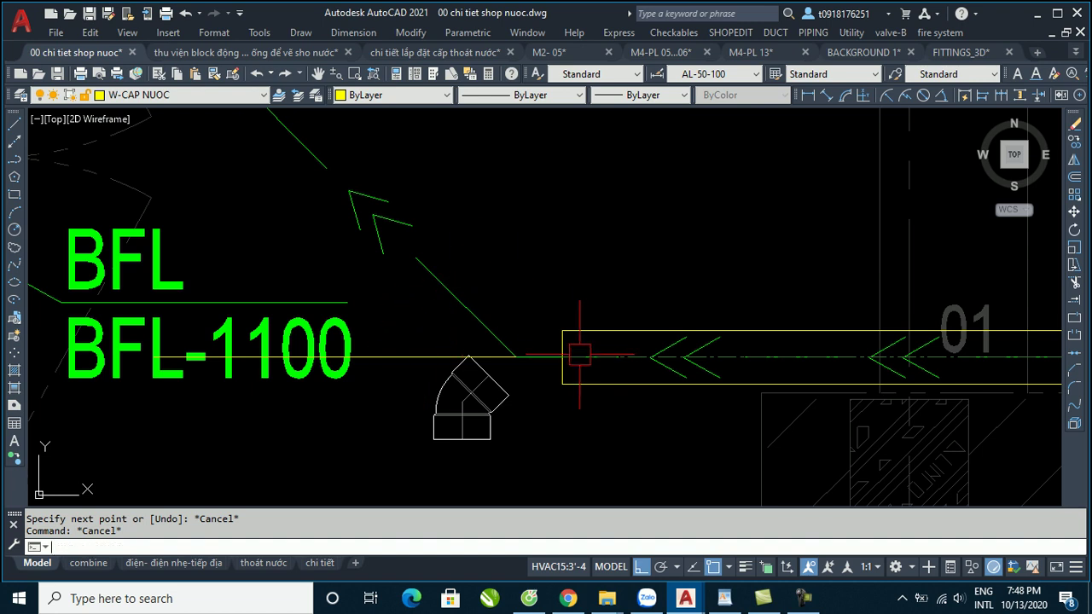
type("dan")
key("Return")
left_click(488, 321)
left_click(545, 353)
key("Escape")
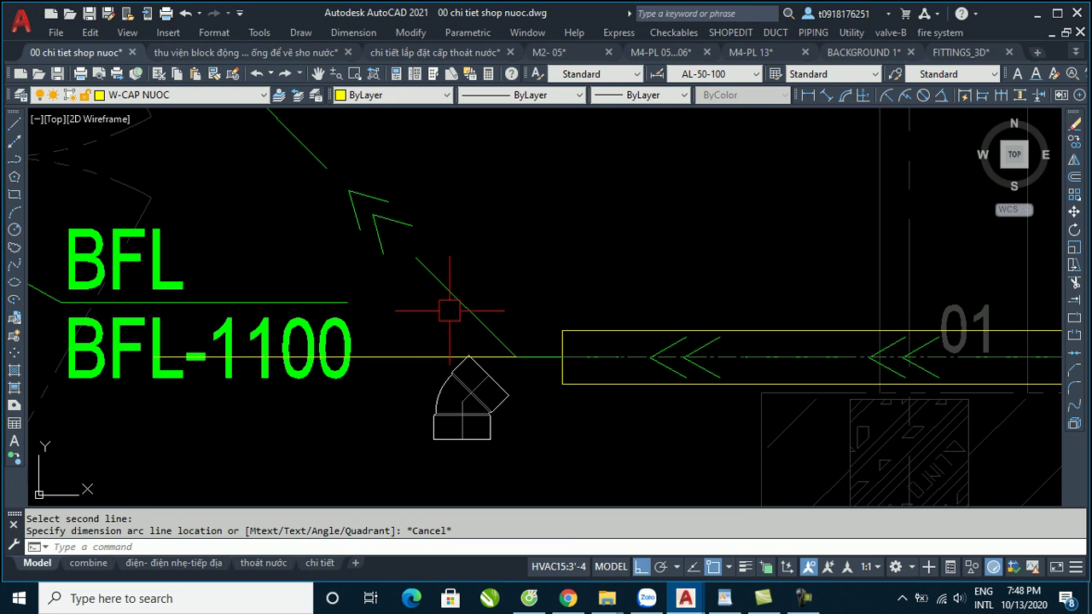
Erase the stray horizontal line through BFL-1100.
left_click(422, 357)
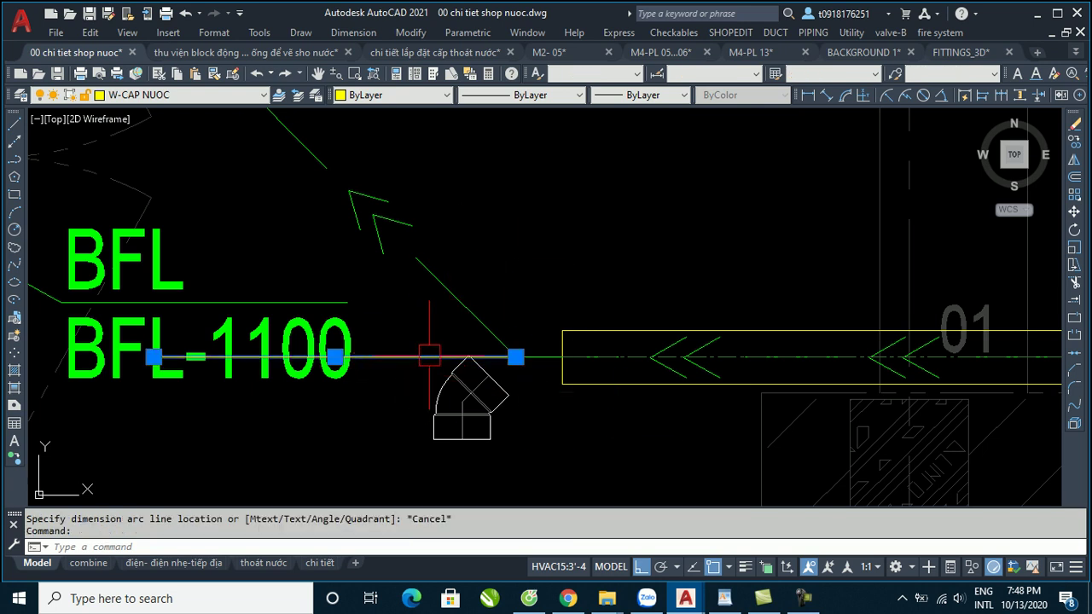
type("e")
key("Return")
scroll(469, 350, "down", 2)
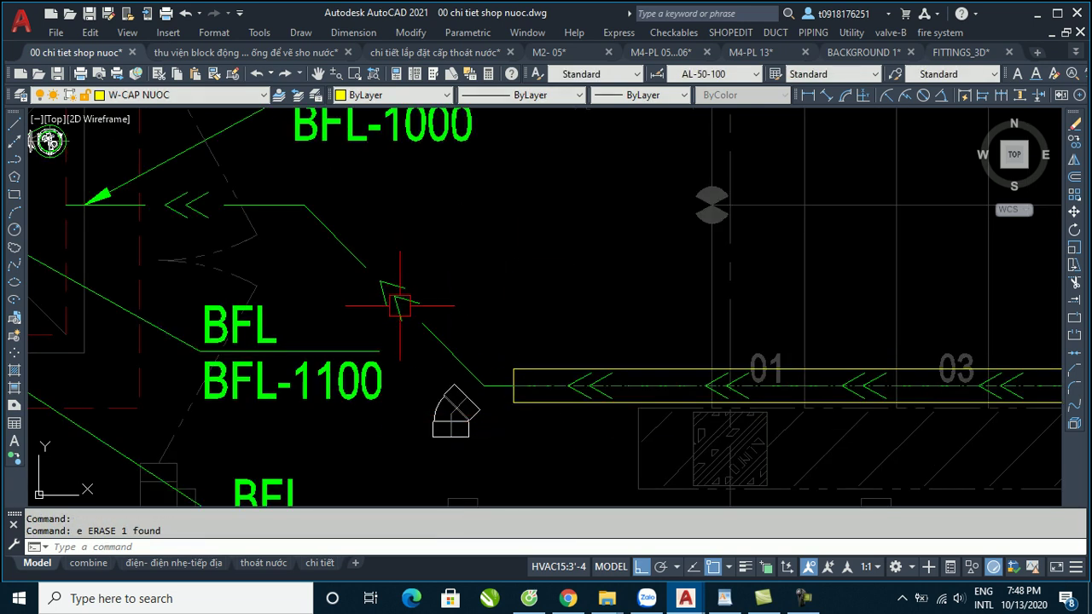
Turn on polar tracking with a 45° increment angle in Tracking Settings.
left_click(662, 568)
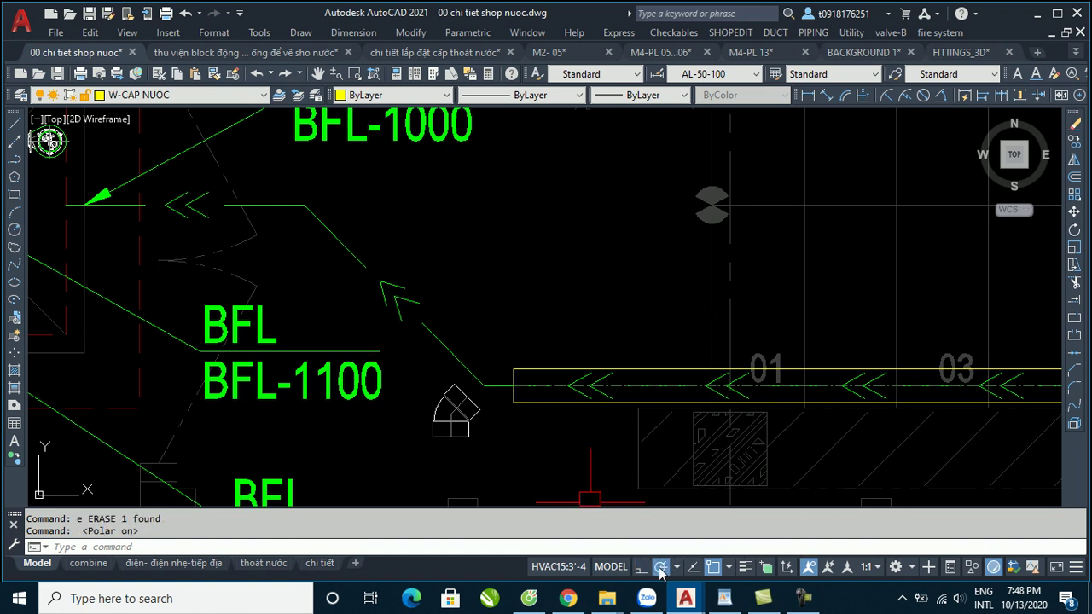
right_click(661, 570)
left_click(678, 545)
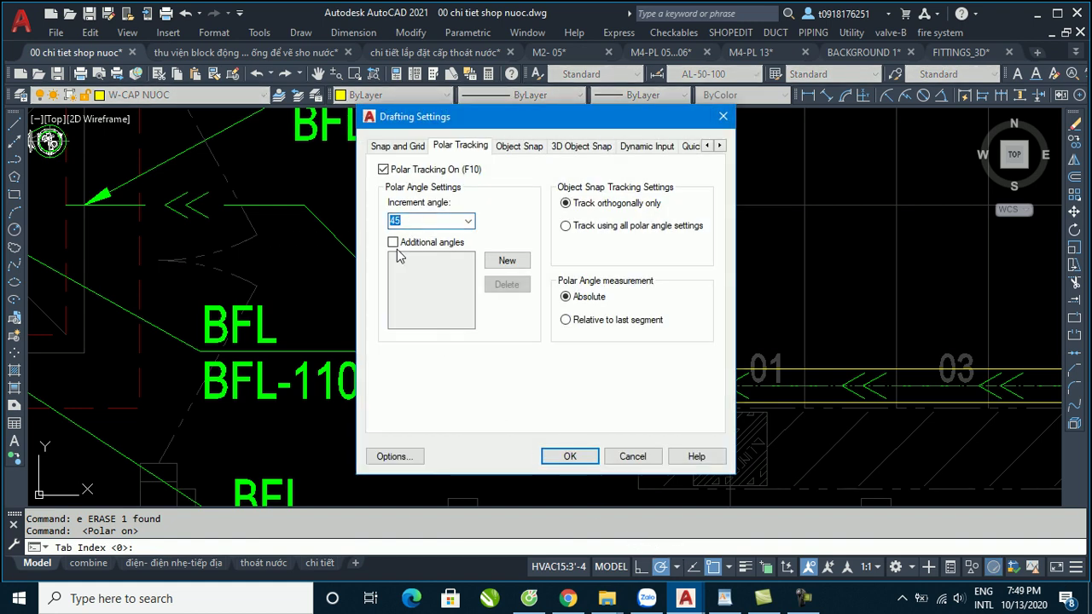
left_click(576, 457)
scroll(487, 334, "down", 3)
Start the LINE command and pan toward empty space.
type("l")
key("Return")
mouse_move(480, 378)
middle_mouse_down()
mouse_move(489, 467)
mouse_move(452, 594)
mouse_move(507, 440)
middle_mouse_up()
Draw a connected zigzag of twelve 45°, horizontal and vertical line segments above the floor plan.
middle_click_drag(586, 312, 597, 374)
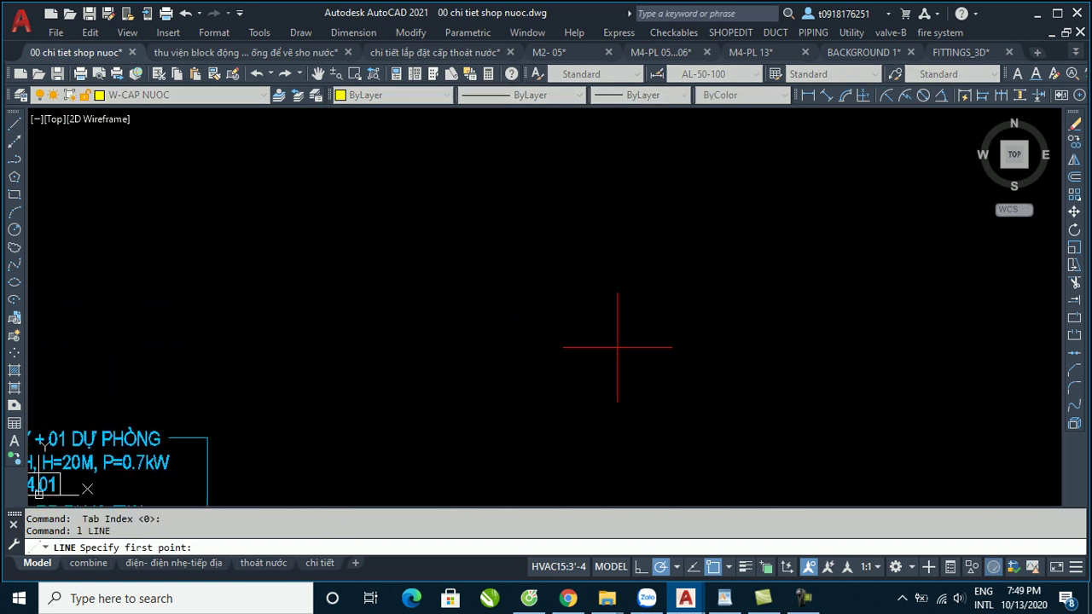
left_click(620, 361)
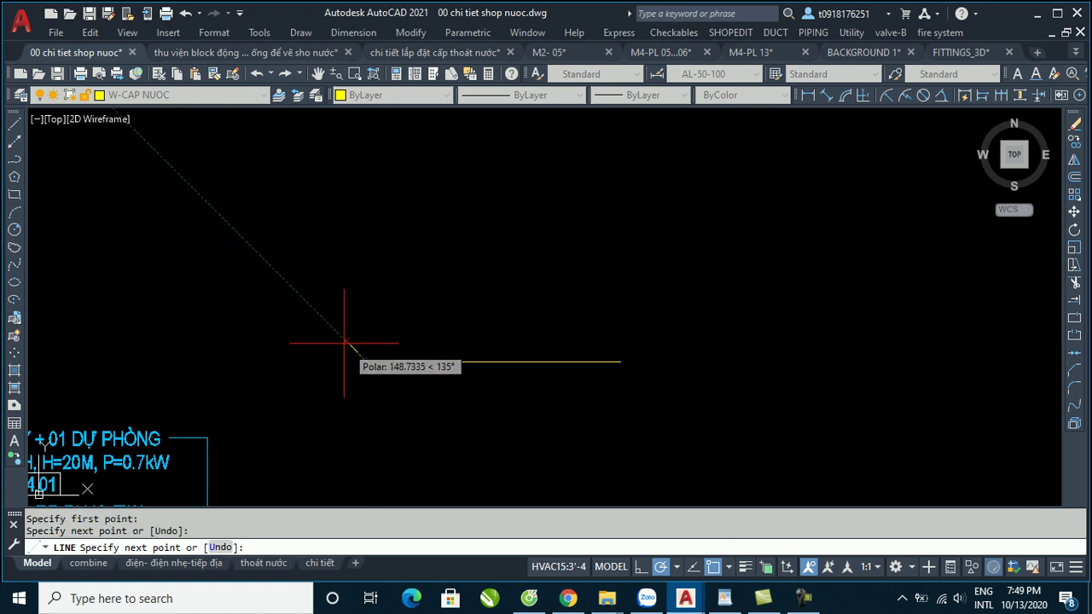
left_click(296, 290)
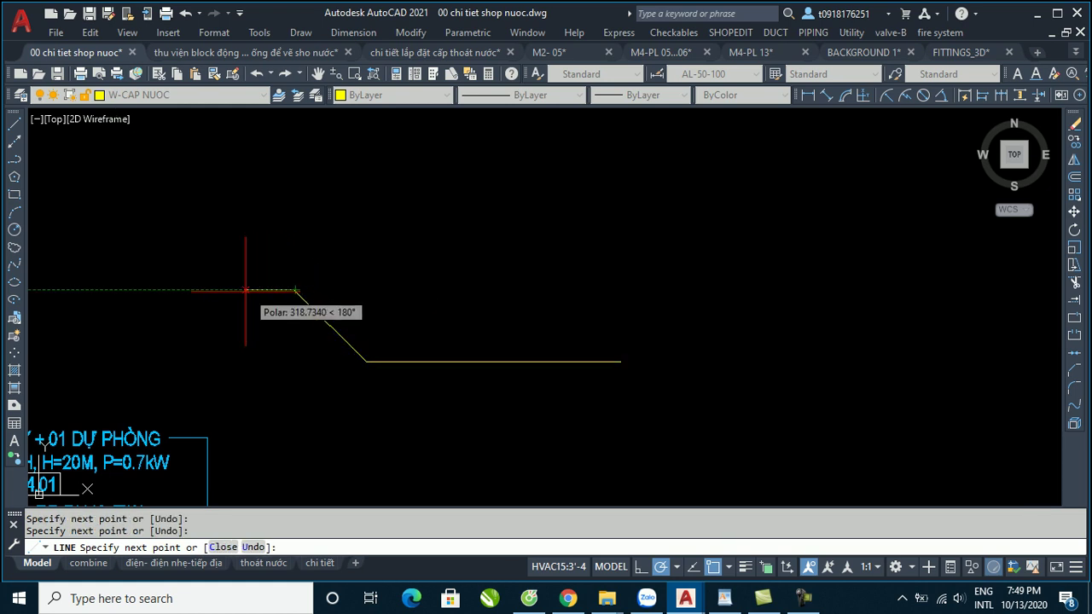
left_click(211, 290)
left_click(154, 347)
left_click(246, 347)
left_click(204, 391)
left_click(286, 391)
left_click(286, 440)
left_click(363, 440)
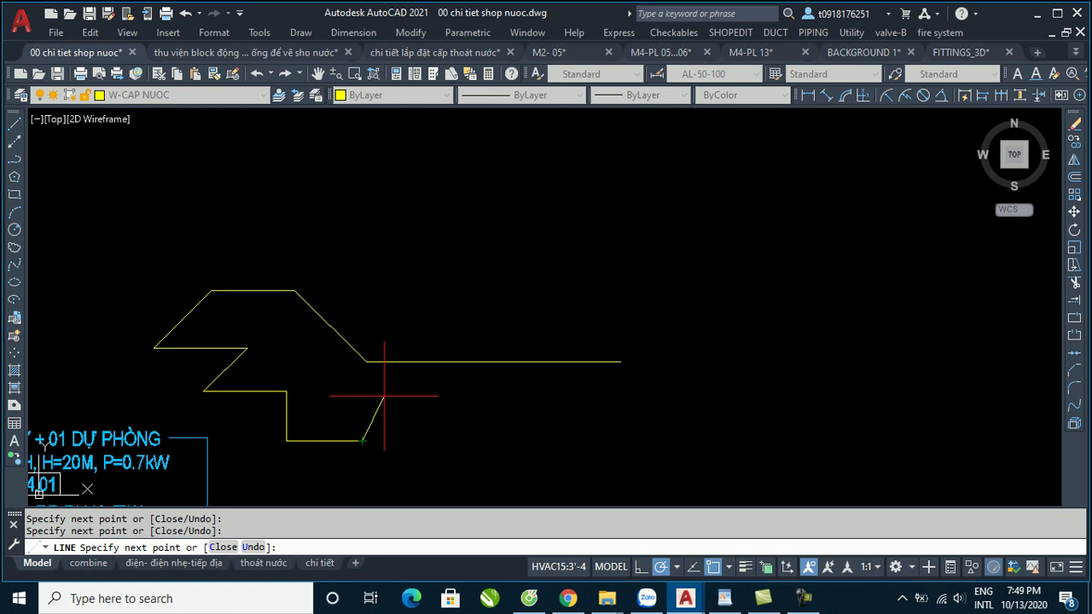
left_click(400, 401)
left_click(503, 401)
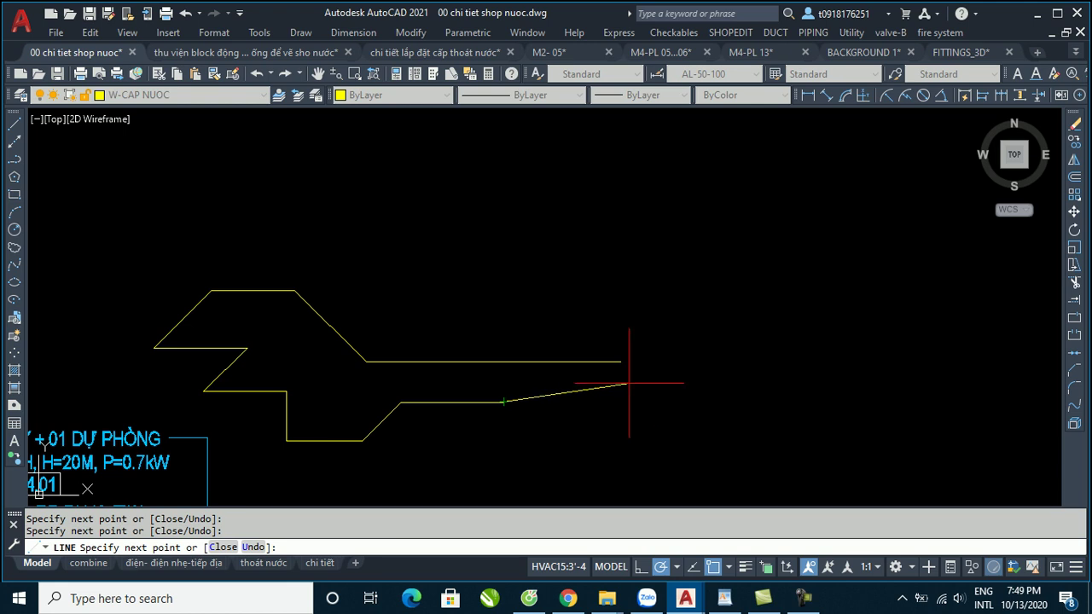
left_click(543, 441)
key("Return")
scroll(549, 216, "down", 4)
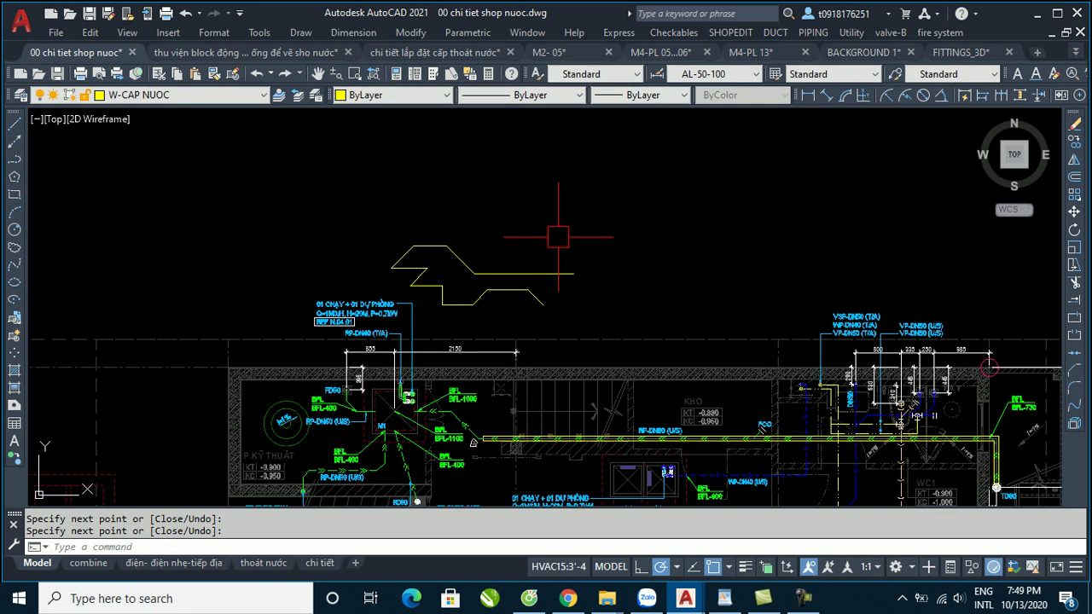
Turn polar tracking on and move the elbow onto the horizontal pipe's centreline.
left_click(661, 568)
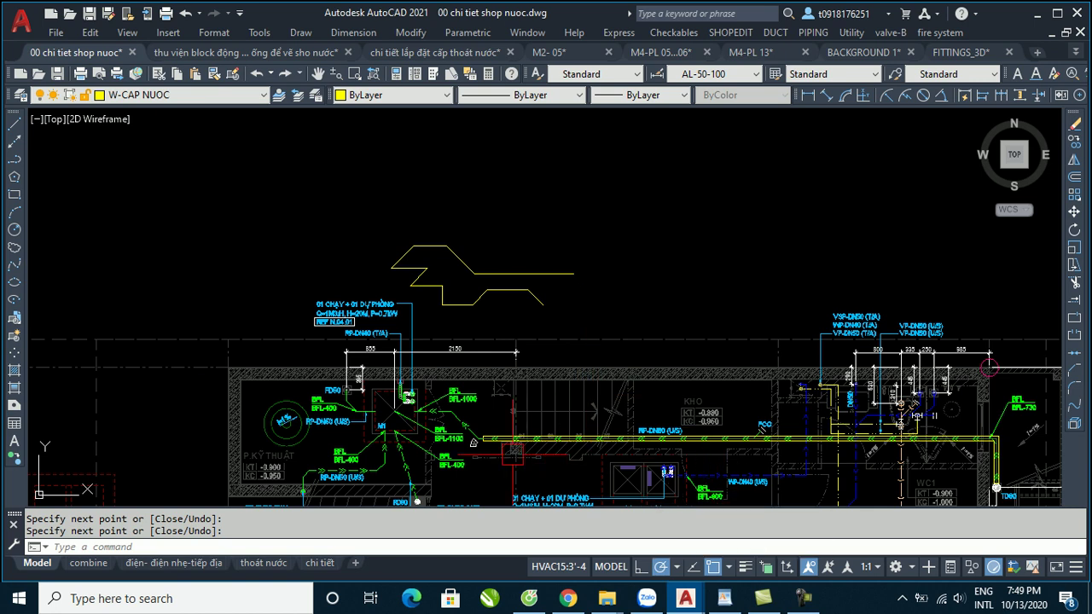
scroll(444, 431, "up", 3)
scroll(443, 430, "up", 3)
scroll(443, 431, "up", 2)
left_click(439, 354)
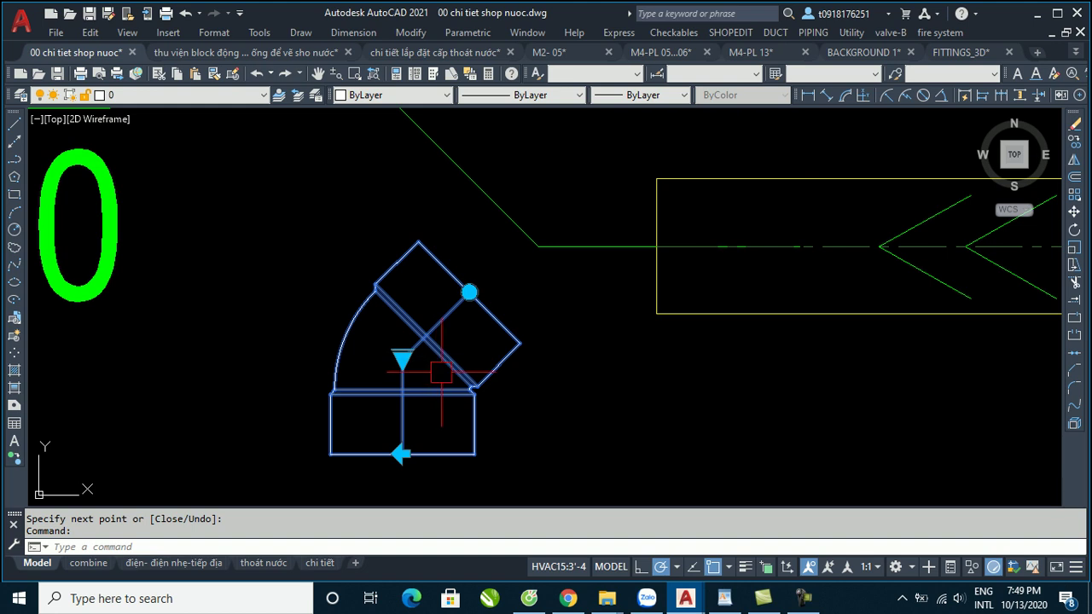
type("m")
key("Return")
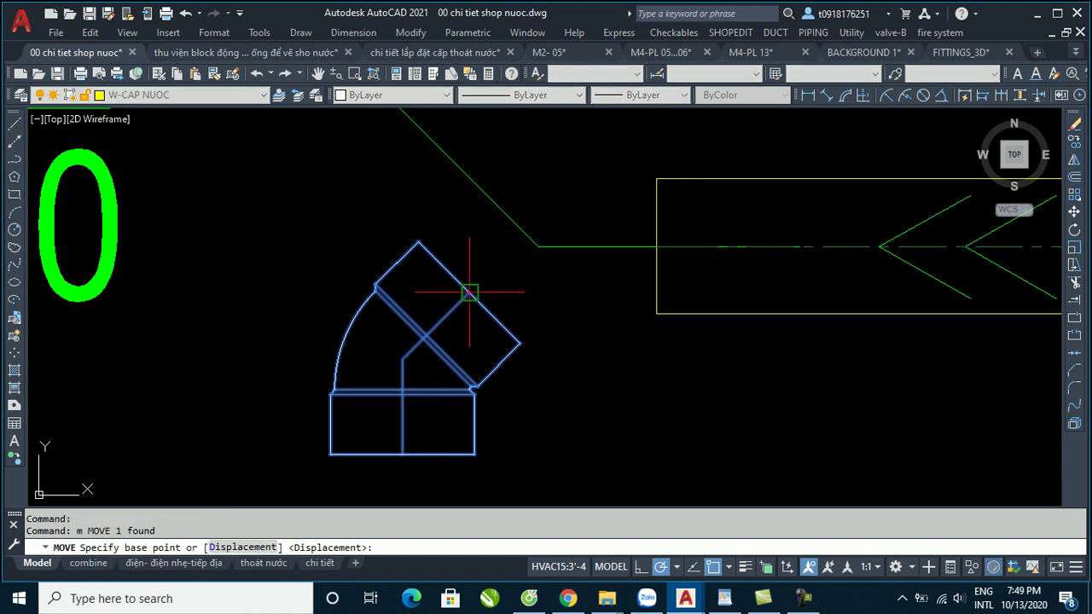
left_click(465, 295)
left_click(650, 250)
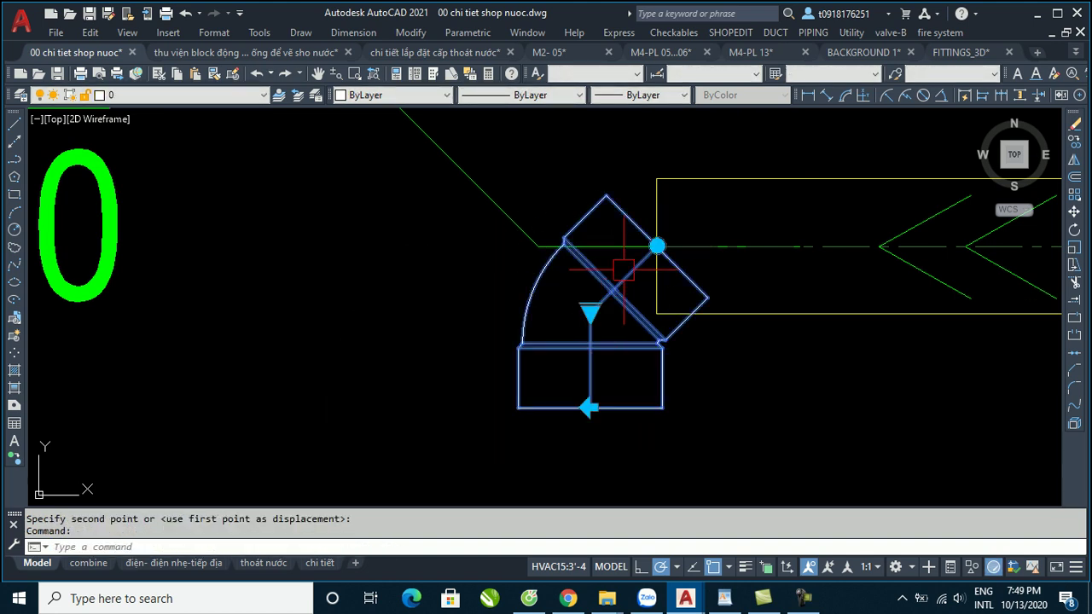
left_click(657, 246)
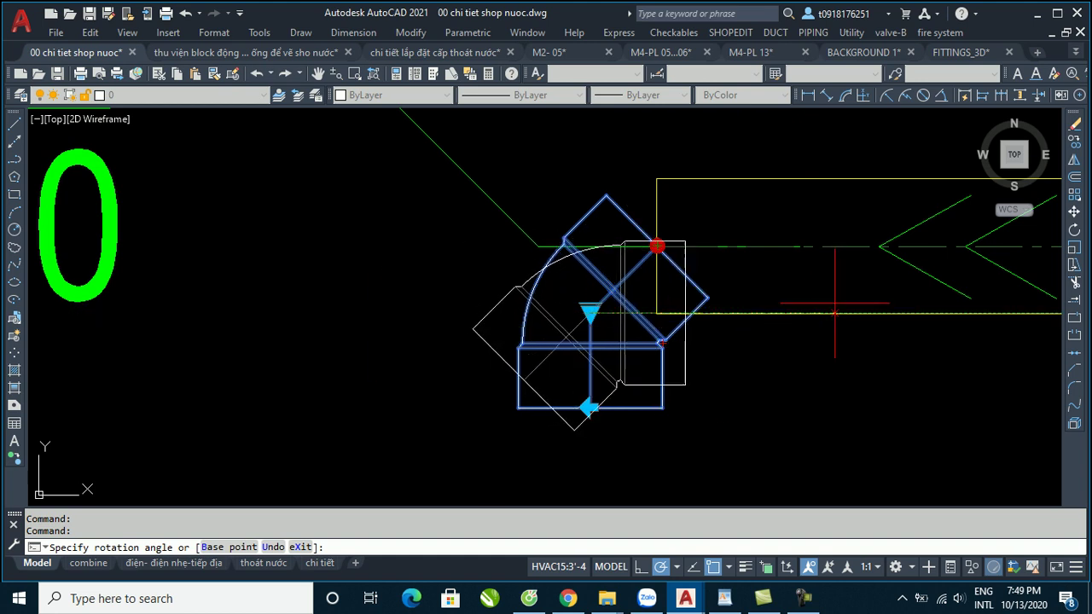
Rotate the elbow and shift it slightly lower at the pipe end.
scroll(838, 315, "up", 5)
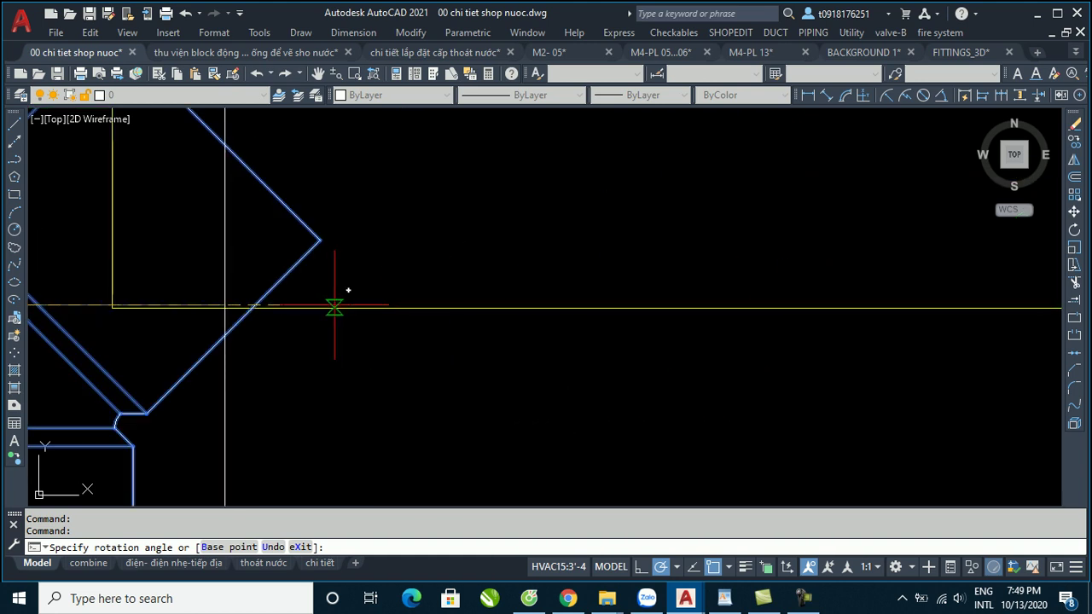
scroll(333, 313, "up", 3)
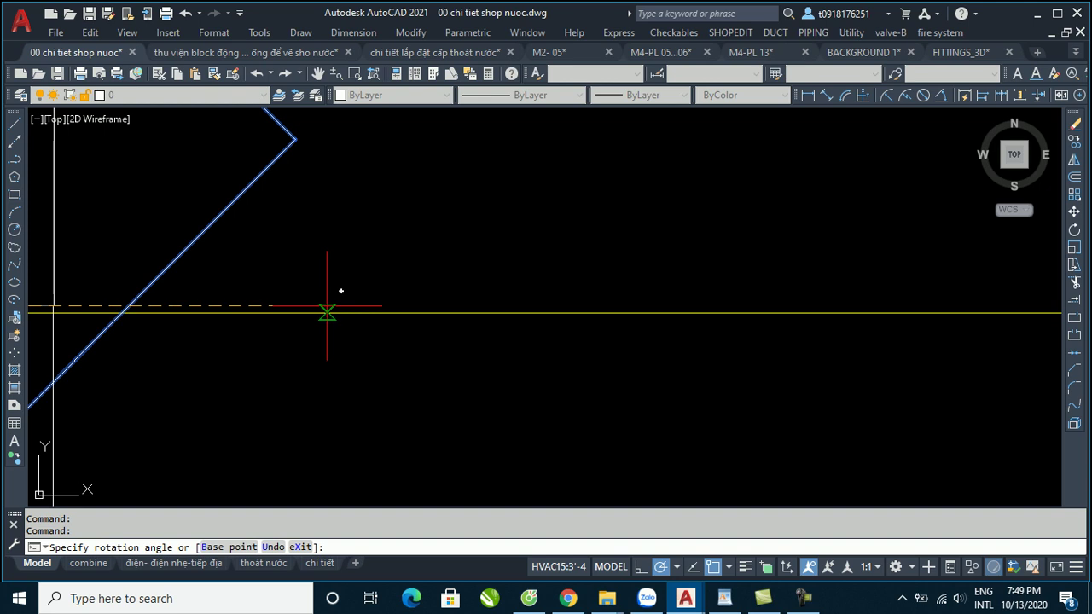
scroll(418, 304, "down", 3)
scroll(171, 309, "up", 4)
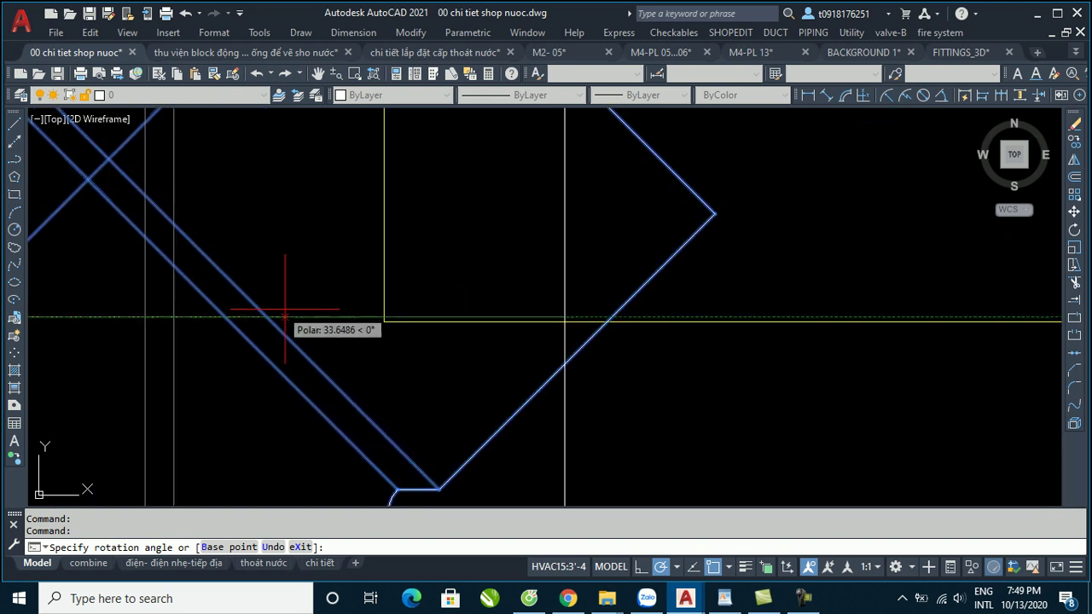
scroll(563, 341, "down", 3)
scroll(529, 345, "down", 2)
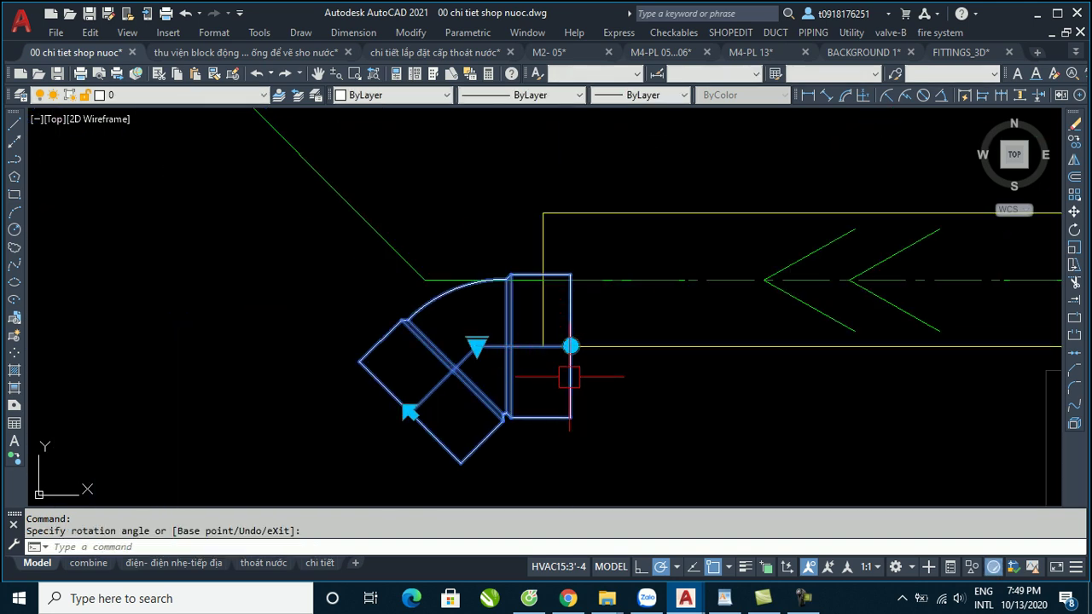
type("m")
key("Return")
left_click(569, 346)
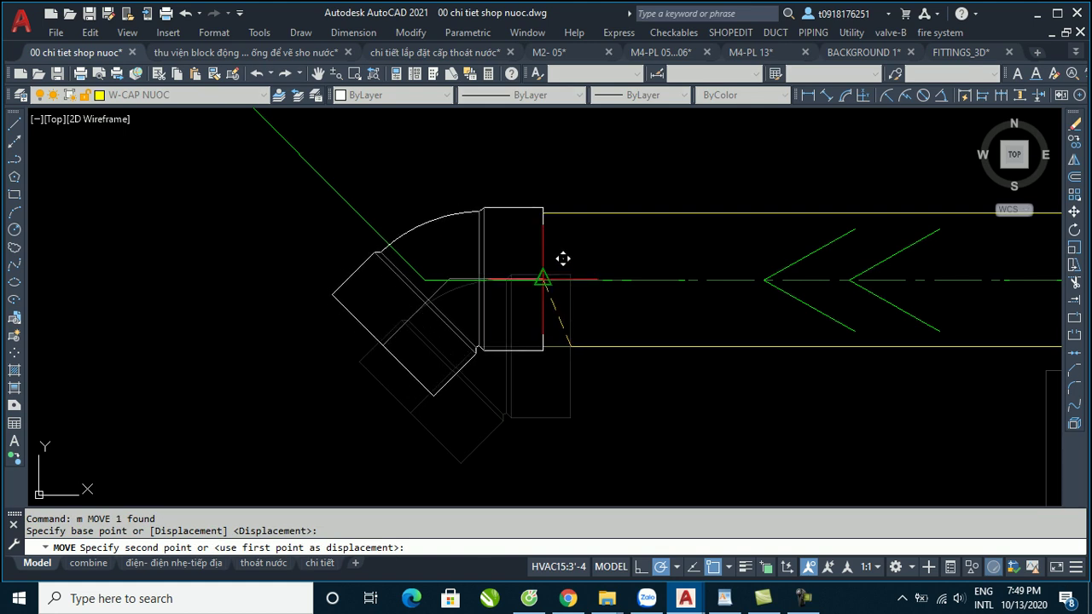
left_click(542, 291)
Move the elbow again so its end centre sits flush on the pipe end.
left_click(543, 286)
scroll(548, 278, "up", 3)
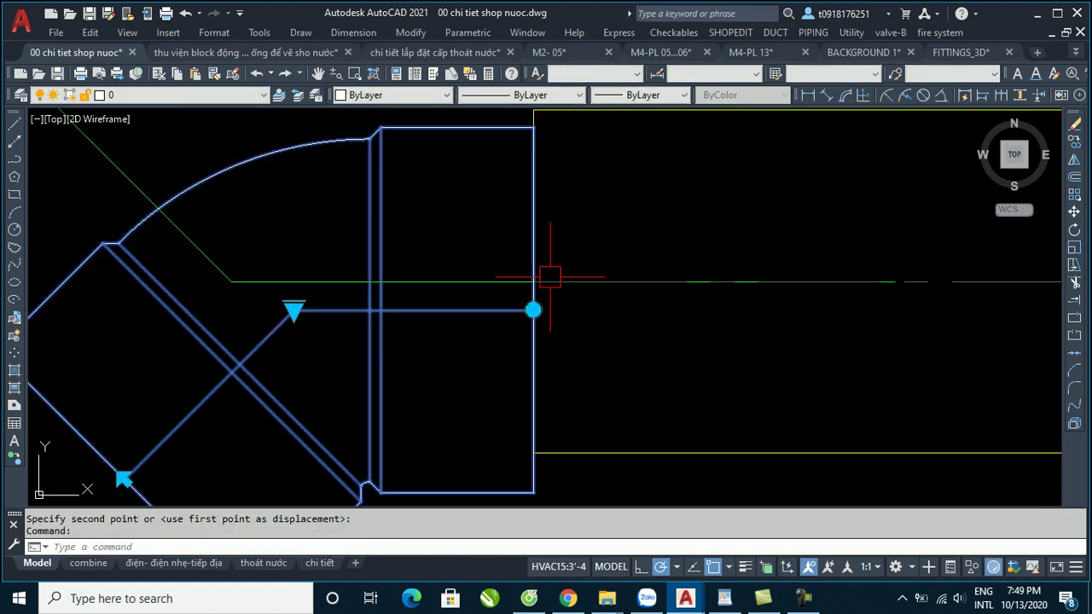
type("m")
key("Return")
left_click(528, 312)
left_click(532, 281)
scroll(566, 308, "down", 3)
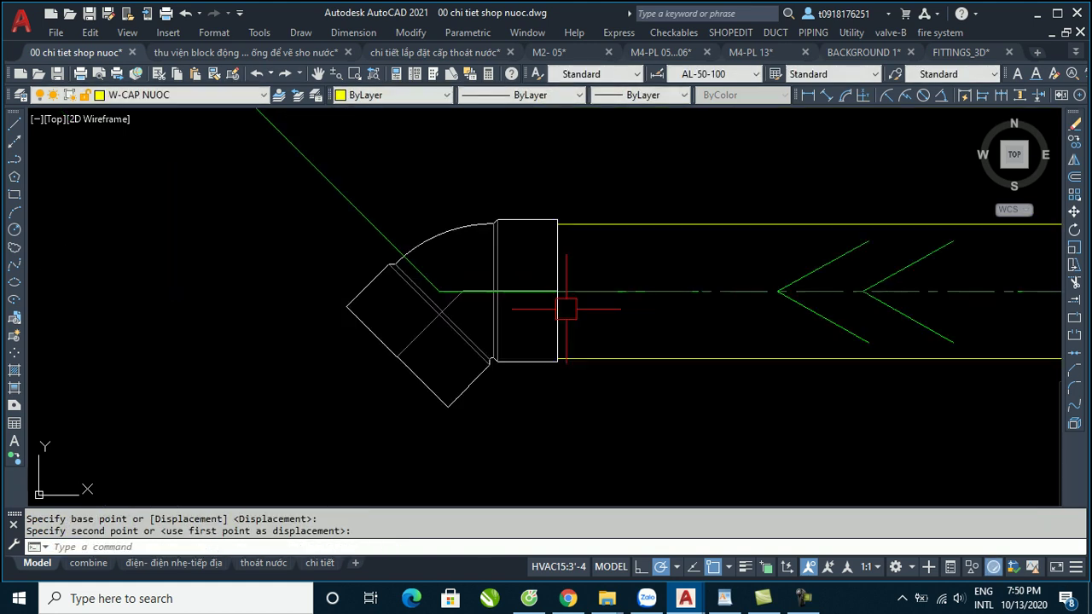
scroll(464, 240, "down", 5)
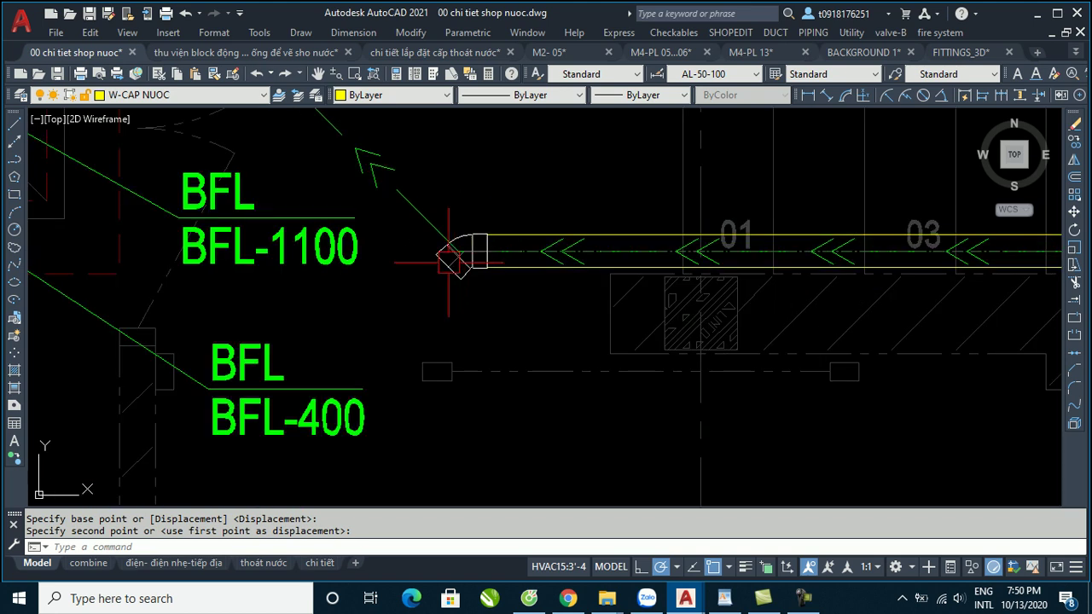
scroll(459, 233, "up", 4)
Mirror the elbow about the pipe centreline, erasing the original, so it turns up-left.
left_click(434, 299)
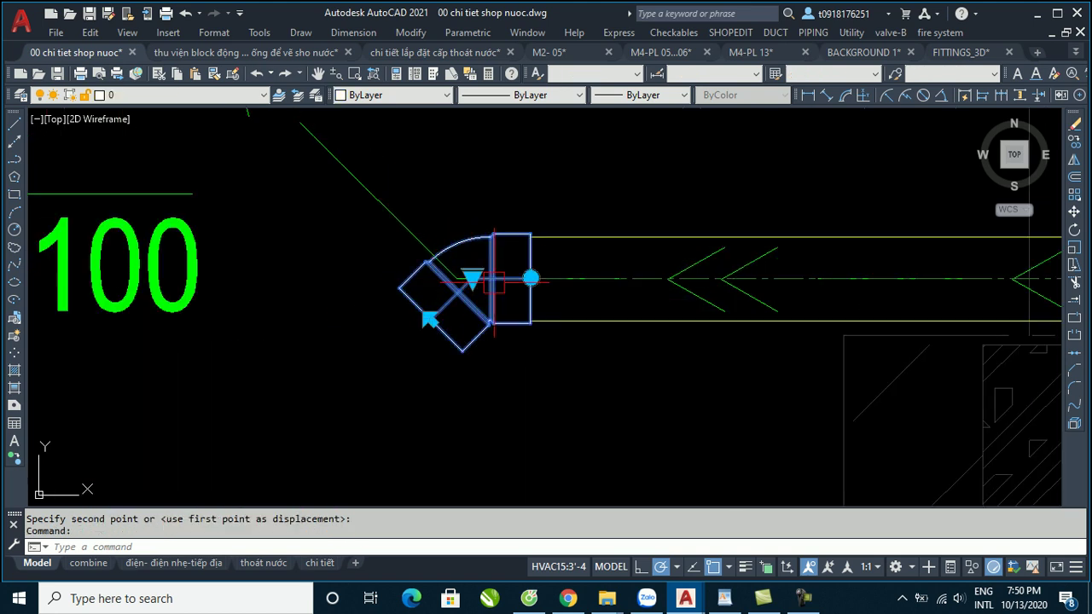
type("mi")
key("Return")
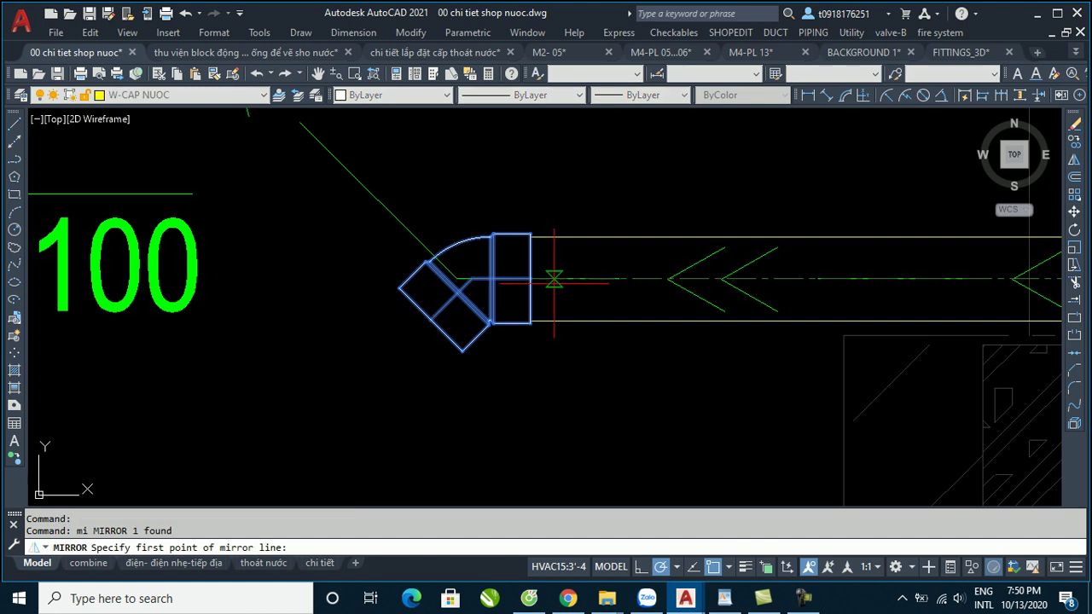
left_click(546, 278)
left_click(600, 287)
type("y")
key("Return")
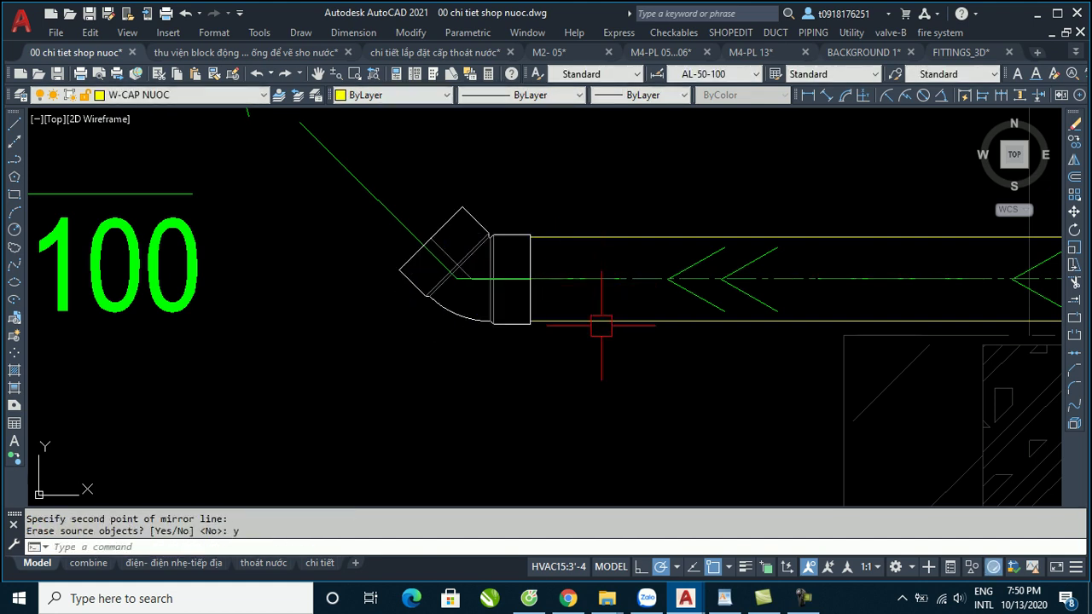
scroll(542, 331, "down", 4)
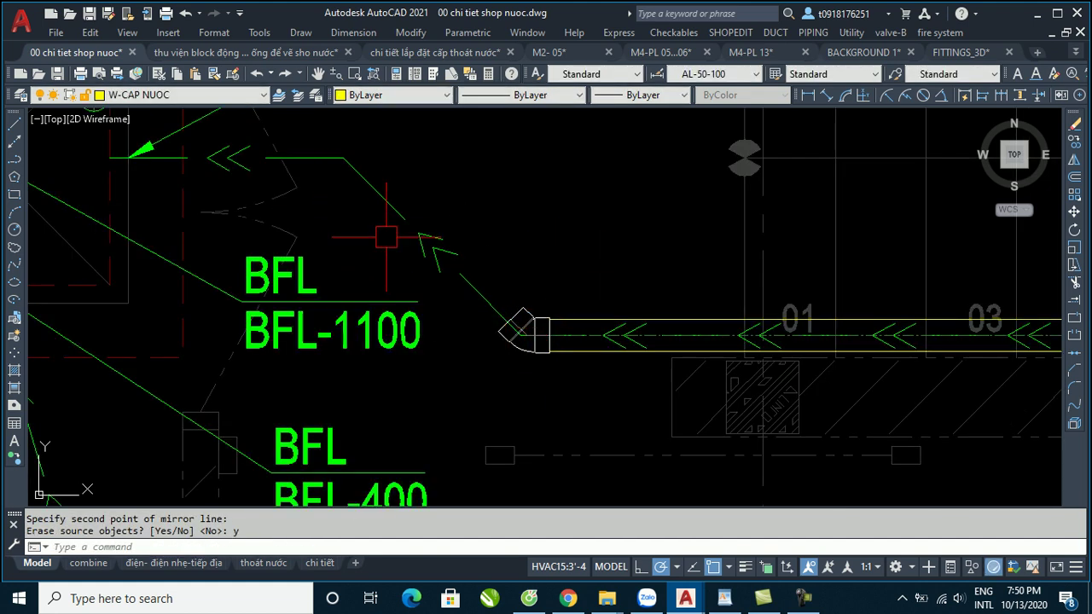
middle_click_drag(385, 236, 410, 317)
type("ml")
key("Return")
scroll(501, 372, "up", 4)
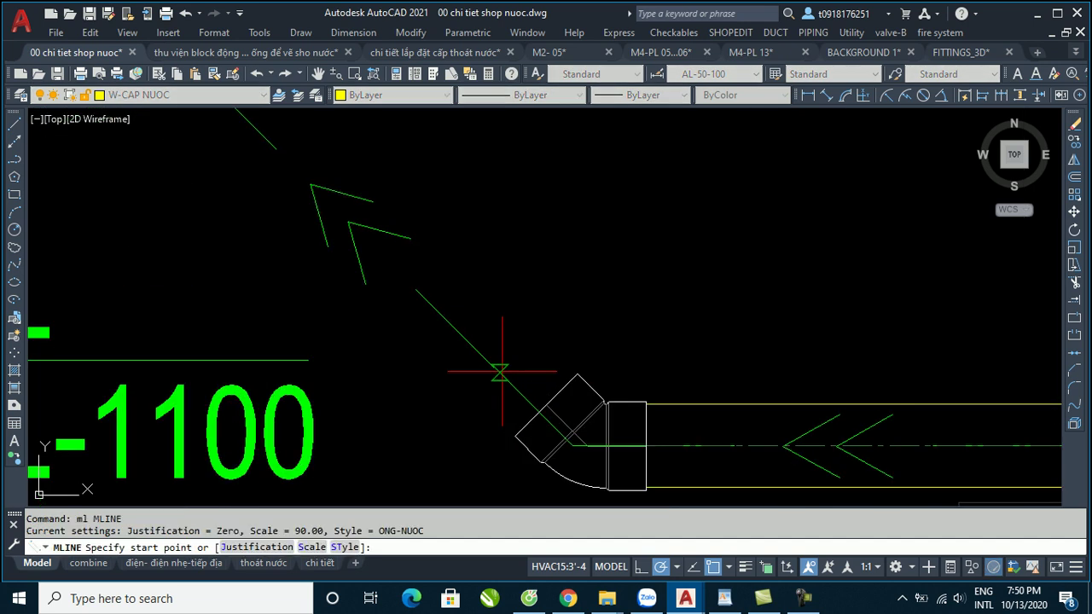
Draw an ONG-NUOC two-line pipe at 135° from the elbow's open end to the BFL-1000 line.
left_click(547, 404)
scroll(546, 404, "down", 4)
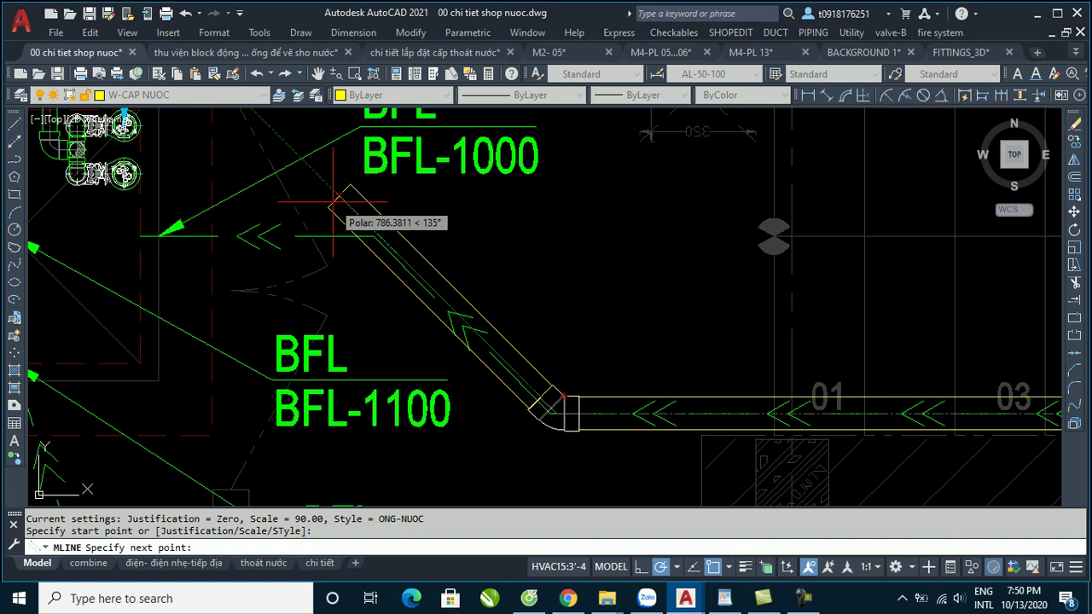
scroll(333, 203, "down", 3)
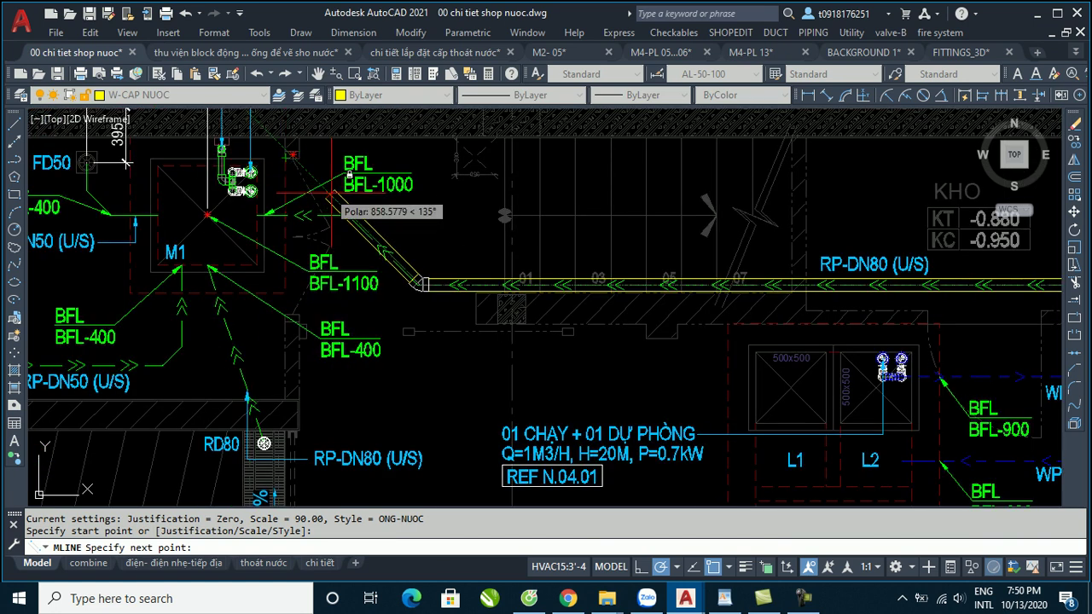
scroll(366, 243, "up", 5)
scroll(375, 251, "down", 3)
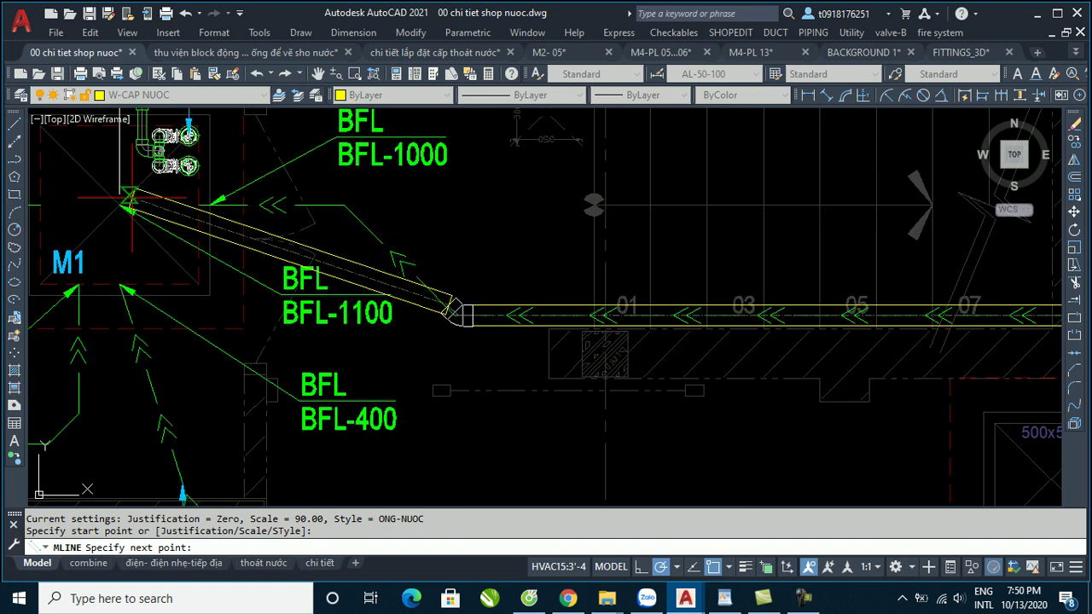
middle_click_drag(127, 179, 304, 223)
scroll(540, 182, "up", 2)
scroll(487, 224, "up", 2)
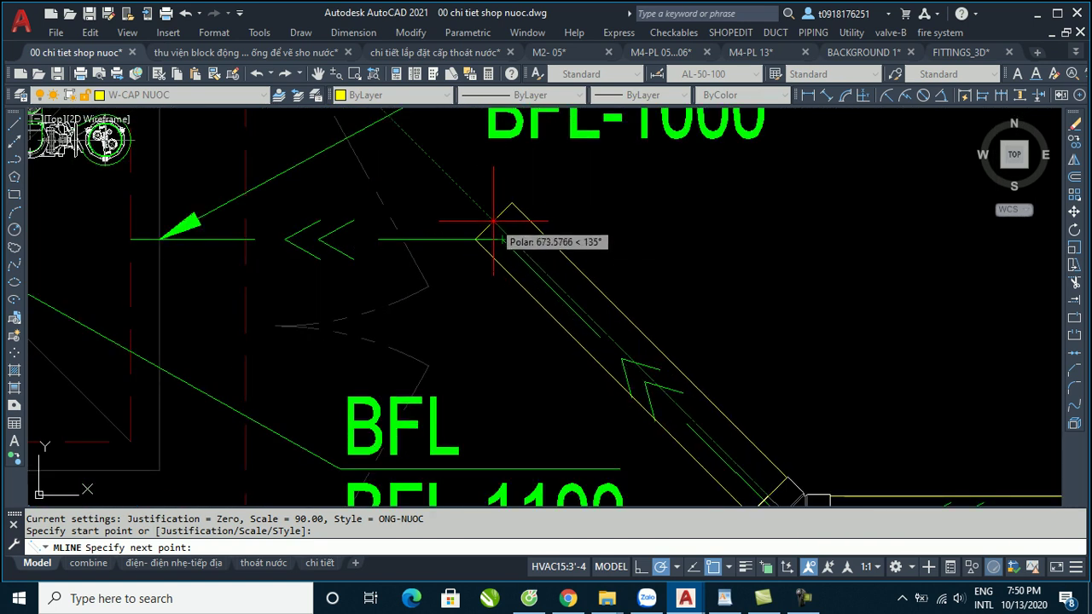
left_click(492, 222)
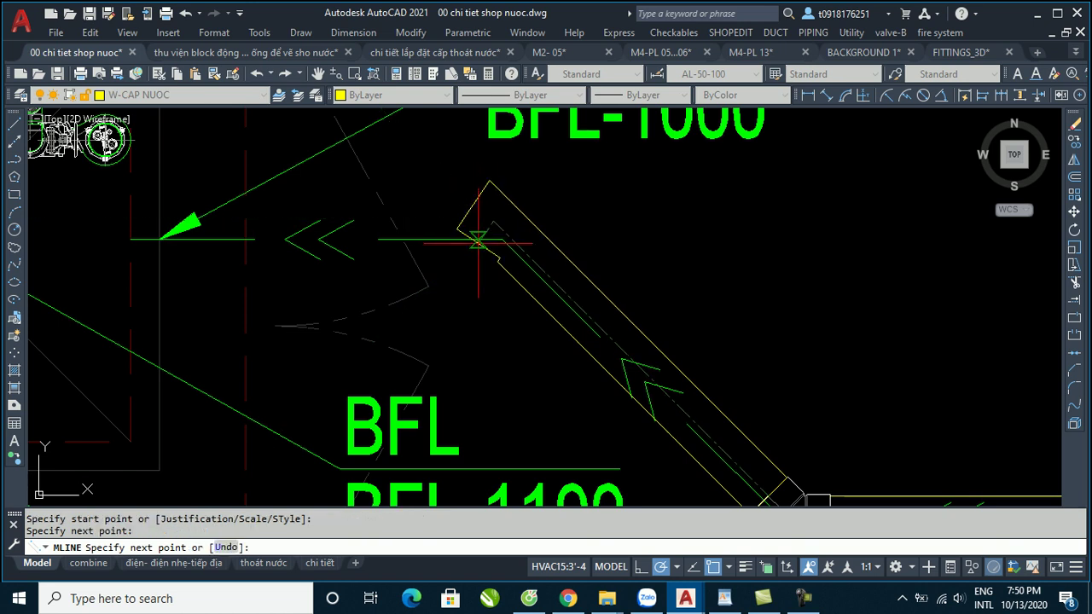
key("Return")
scroll(396, 232, "down", 3)
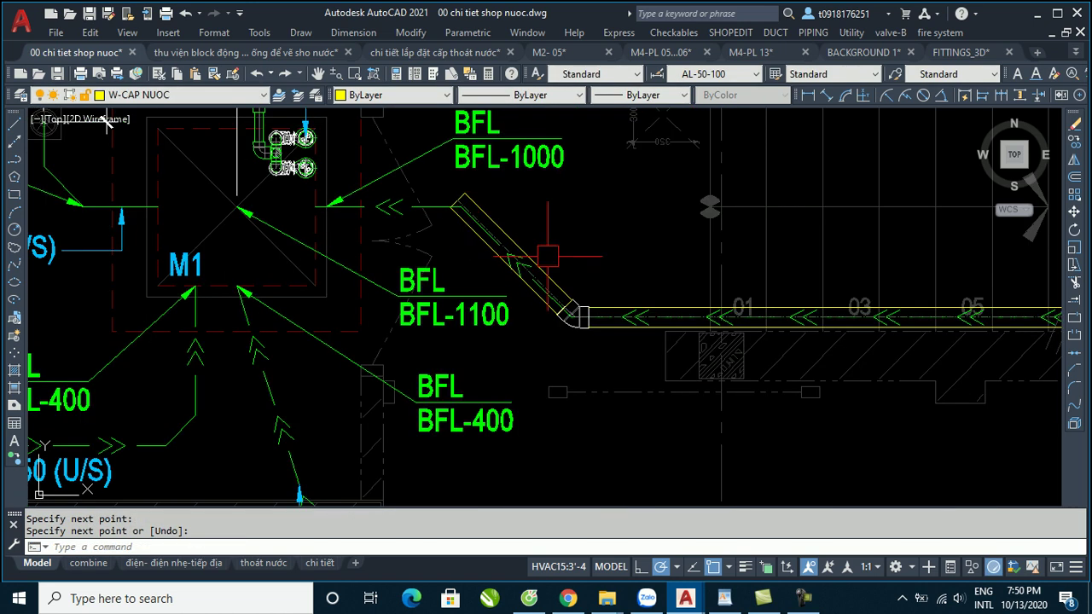
scroll(573, 318, "up", 3)
Attempt to mirror the junction elbow, then cancel and deselect it.
left_click(568, 350)
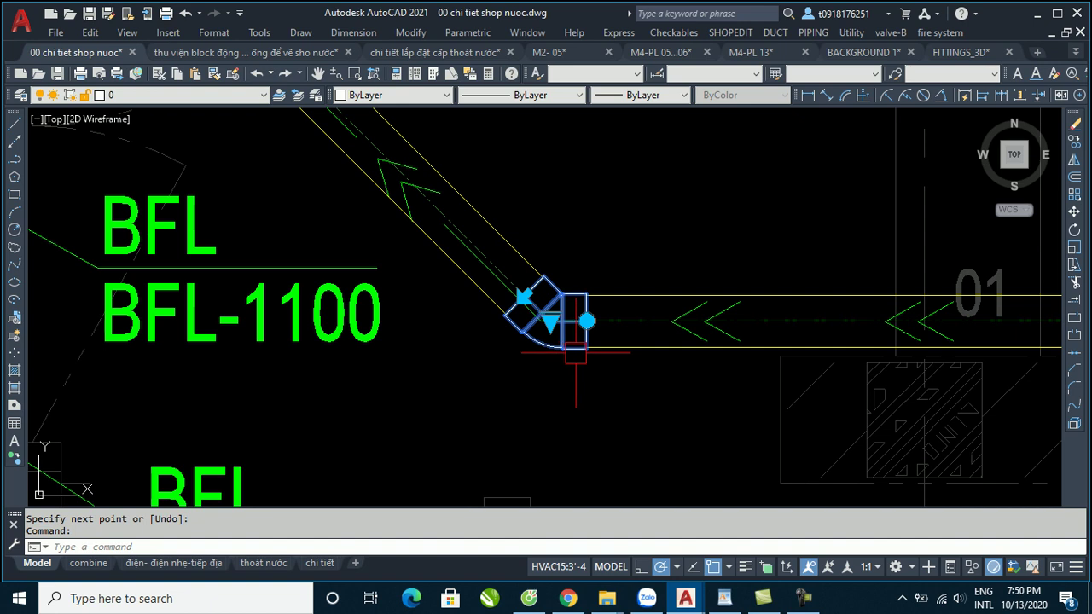
type("mi")
key("Return")
left_click(521, 218)
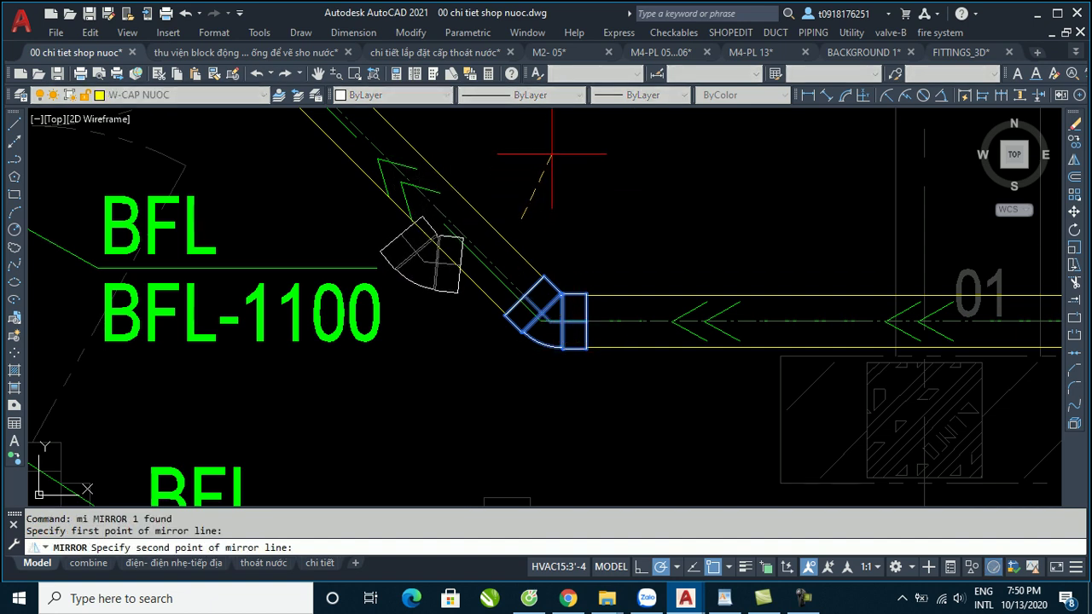
key("F8")
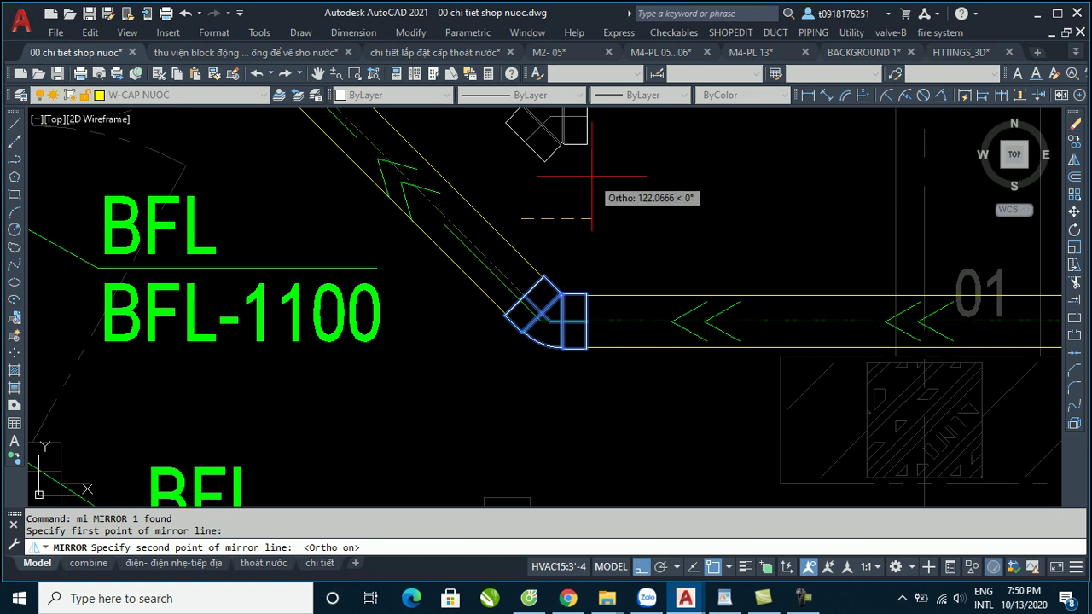
key("Escape")
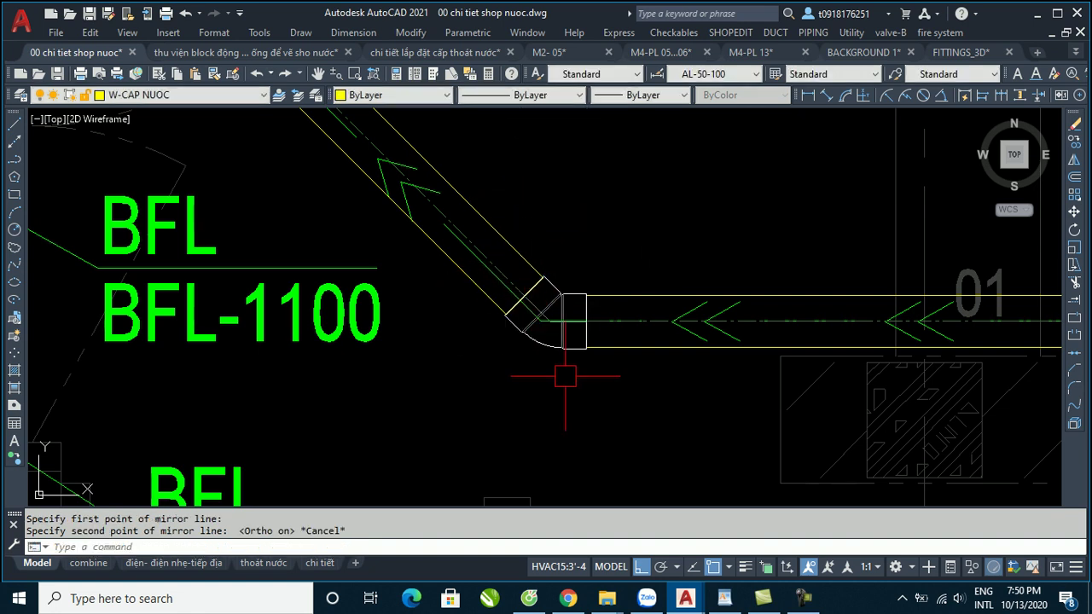
scroll(567, 379, "down", 2)
type("mi")
key("Return")
left_click(553, 329)
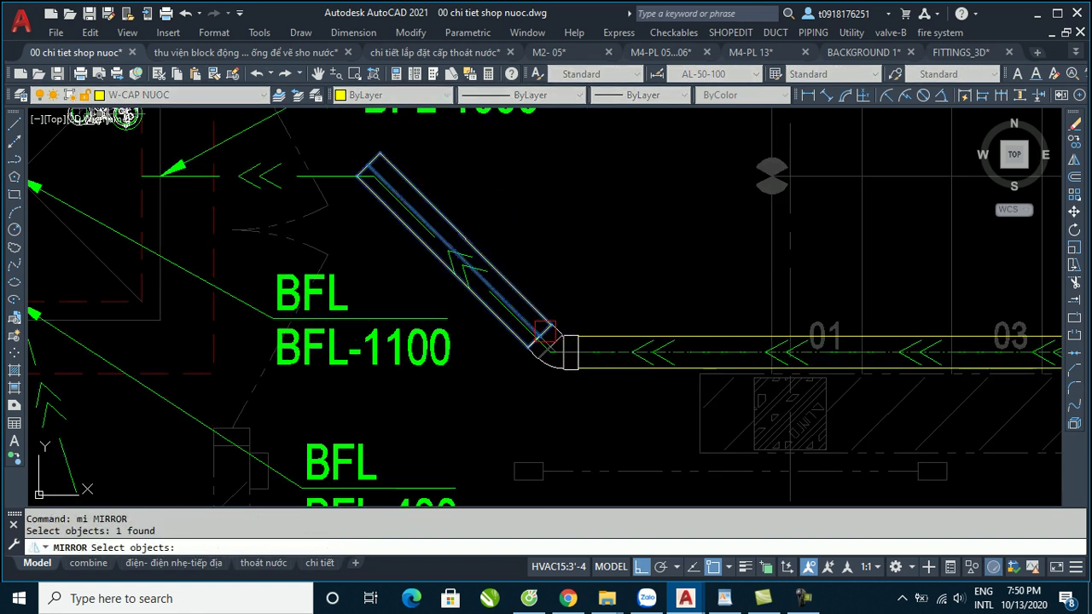
key("Escape")
left_click(544, 352)
type("ci")
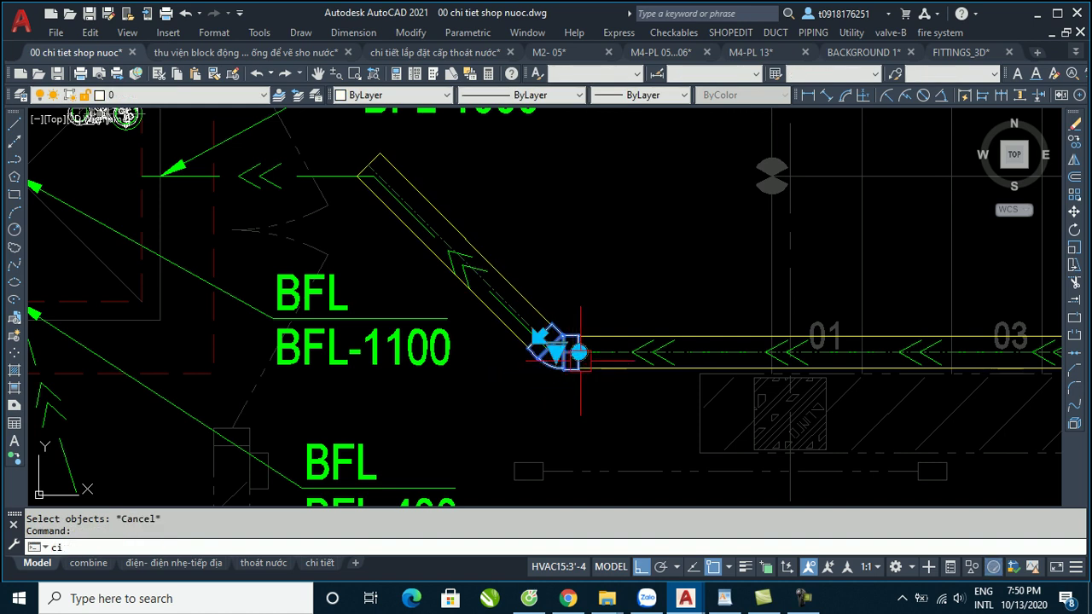
key("Escape")
Copy the junction elbow toward the upper end of the diagonal pipe.
type("o")
key("Return")
scroll(580, 351, "up", 2)
left_click(567, 354)
key("Return")
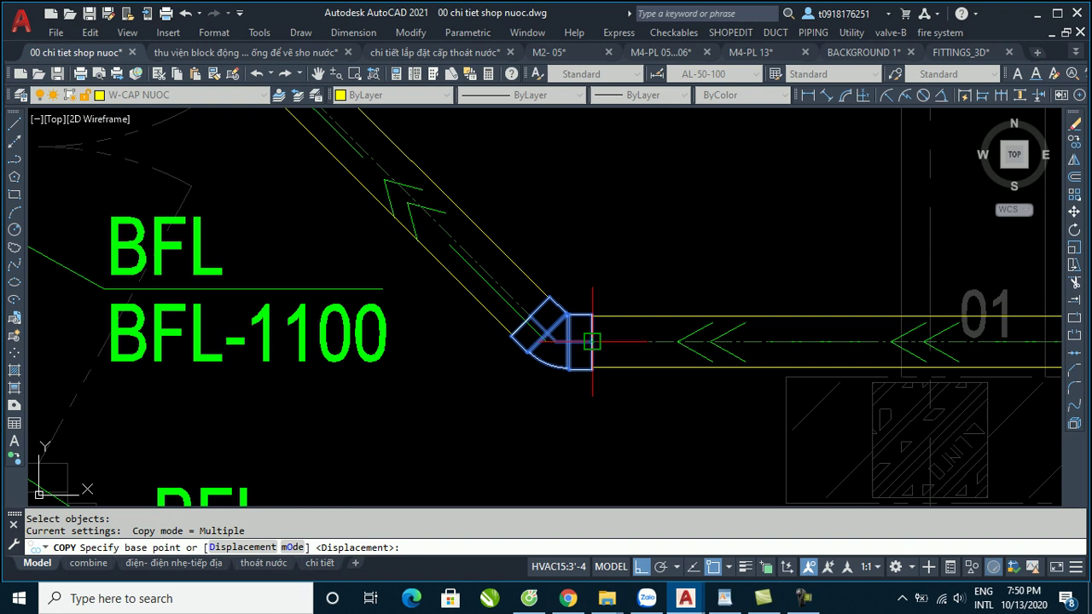
left_click(592, 341)
scroll(463, 292, "down", 2)
scroll(385, 182, "up", 2)
scroll(370, 209, "up", 1)
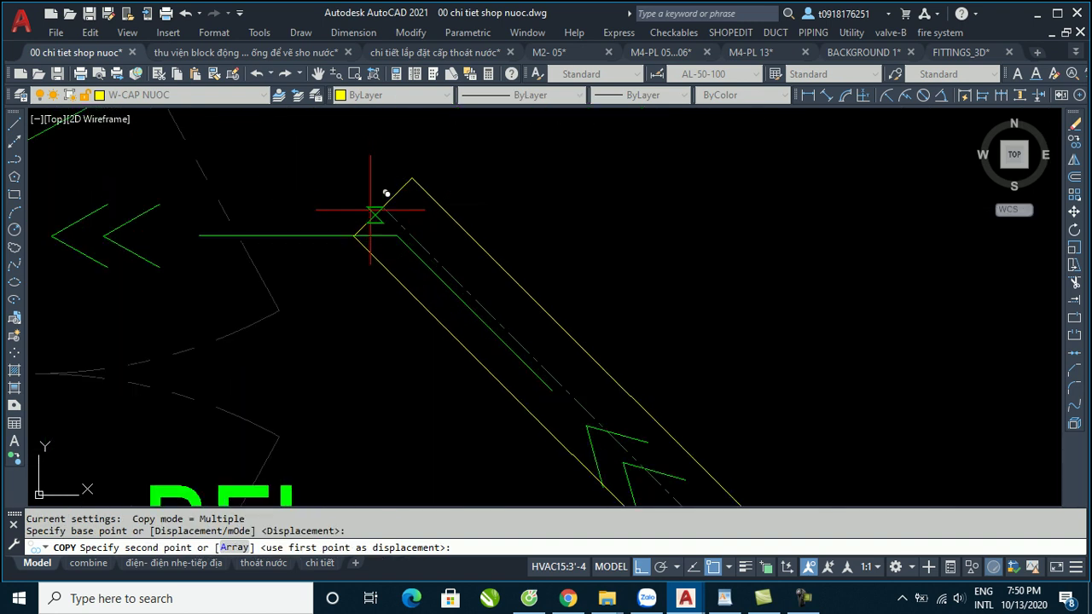
left_click(382, 207)
key("Escape")
Flip the copied elbow and rotate it 45° with polar tracking on.
middle_click_drag(360, 202, 378, 254)
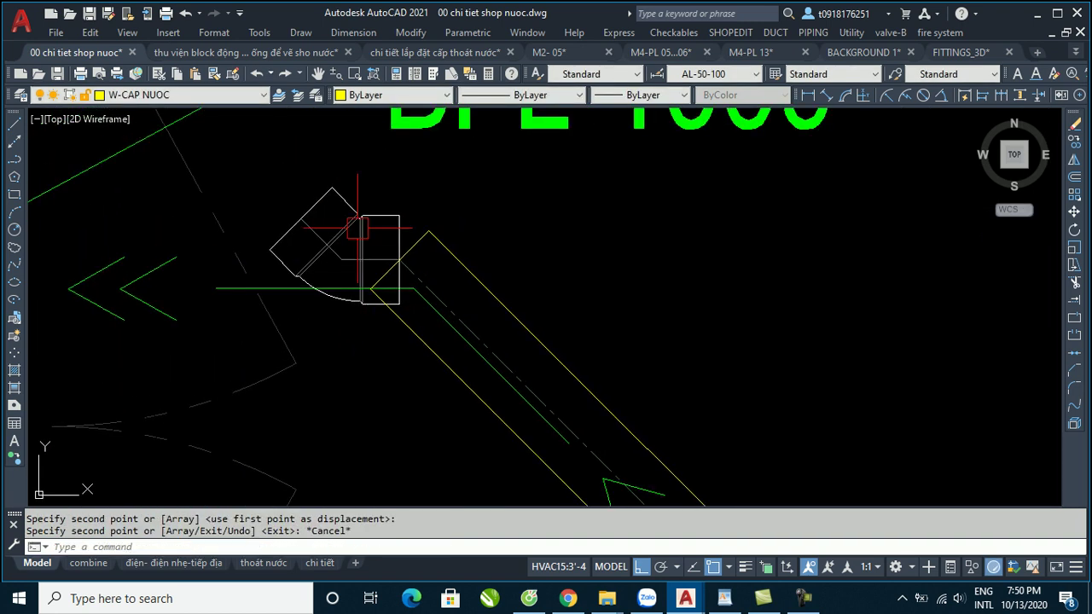
left_click(347, 245)
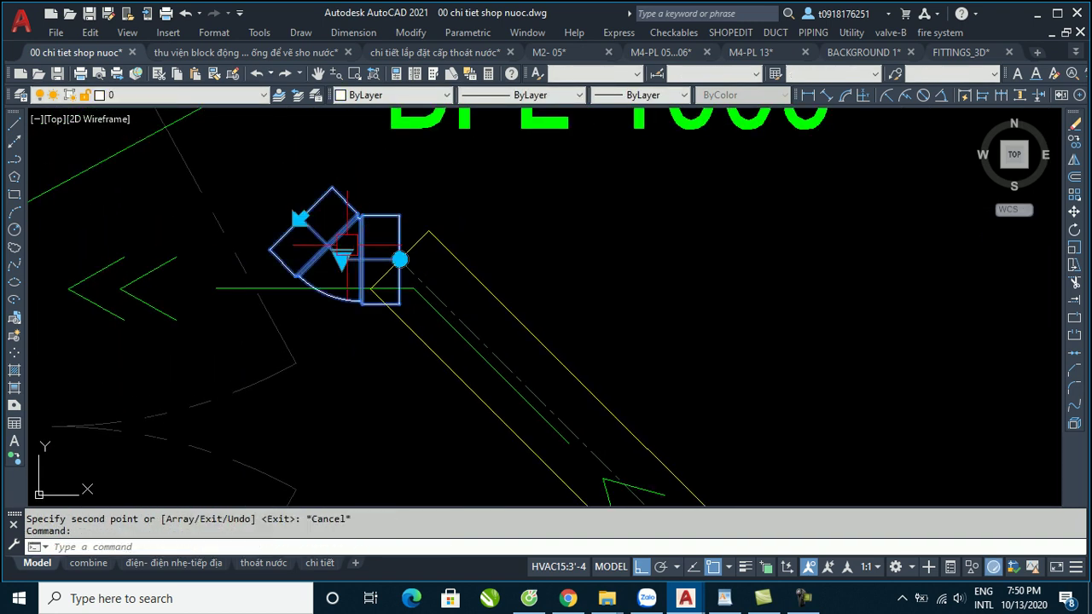
left_click(300, 218)
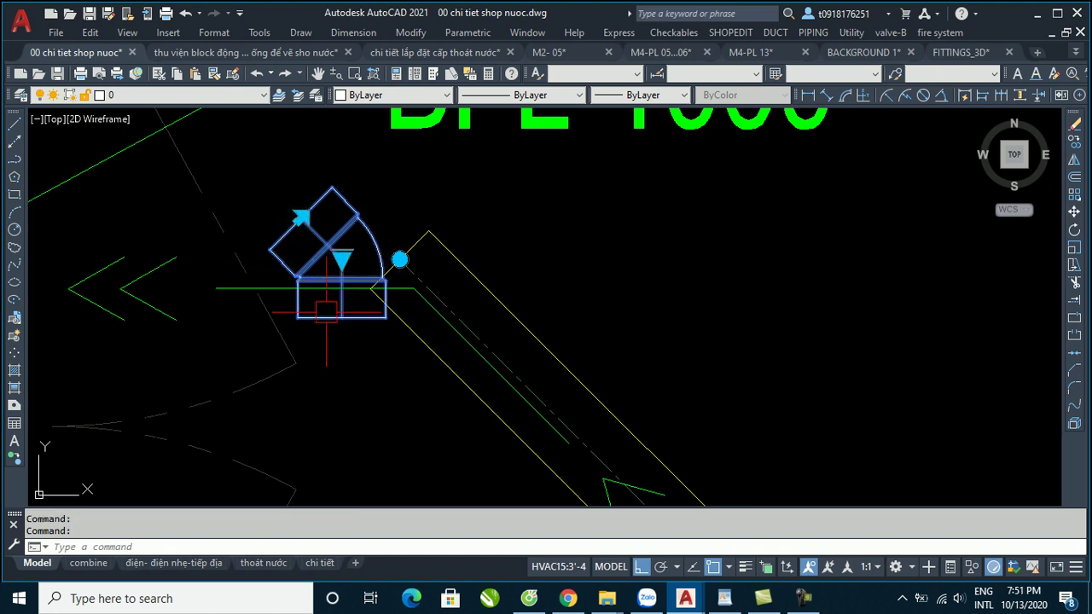
left_click(400, 259)
key("space")
key("space")
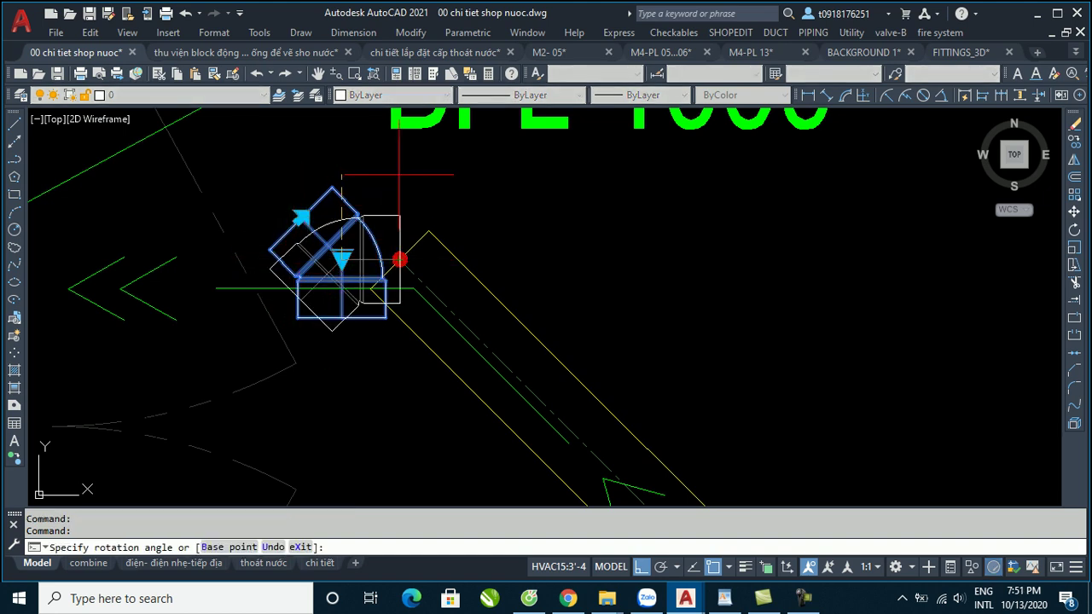
left_click(661, 568)
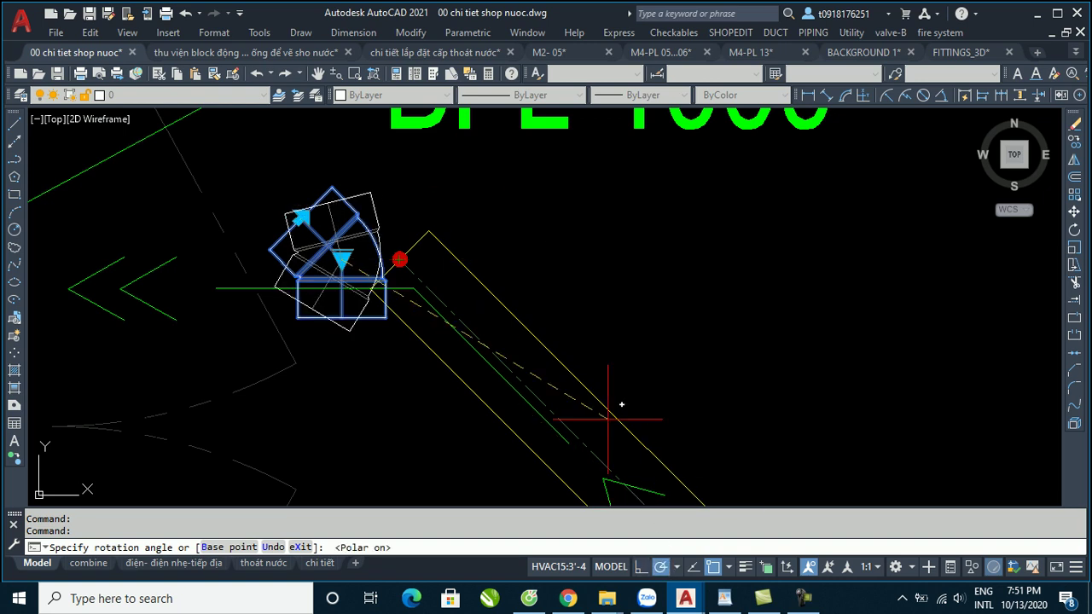
left_click(415, 182)
Move the rotated elbow toward the top of the diagonal pipe, picking its base point.
type("m")
key("Return")
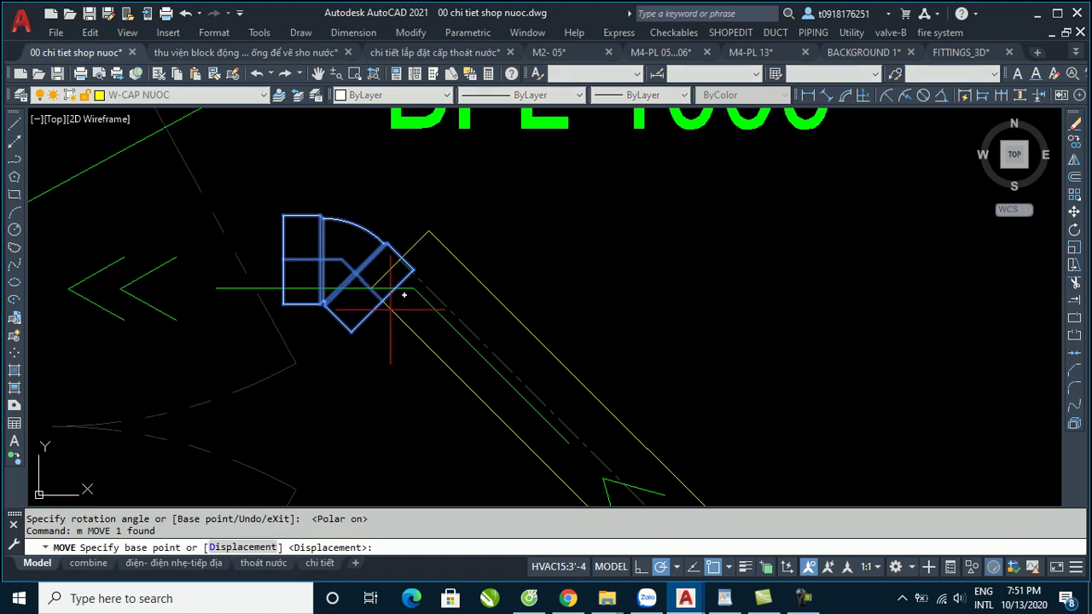
left_click(426, 291)
scroll(505, 268, "down", 4)
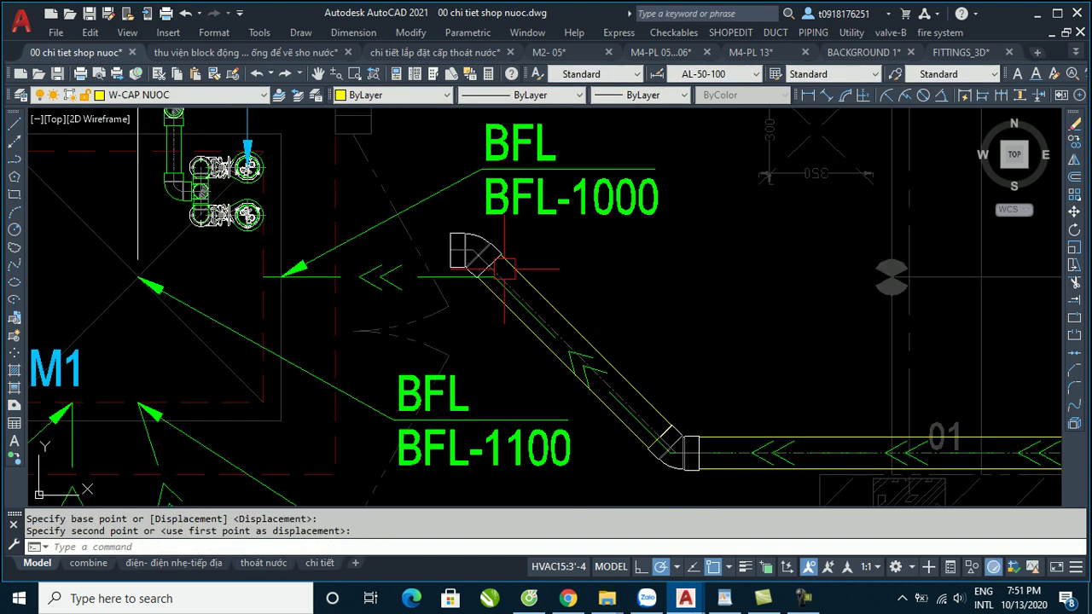
Drop the elbow on the diagonal pipe's top end and run an MLINE pipe horizontally left from it.
left_click(430, 270)
type("ml")
key("Return")
left_click(450, 253)
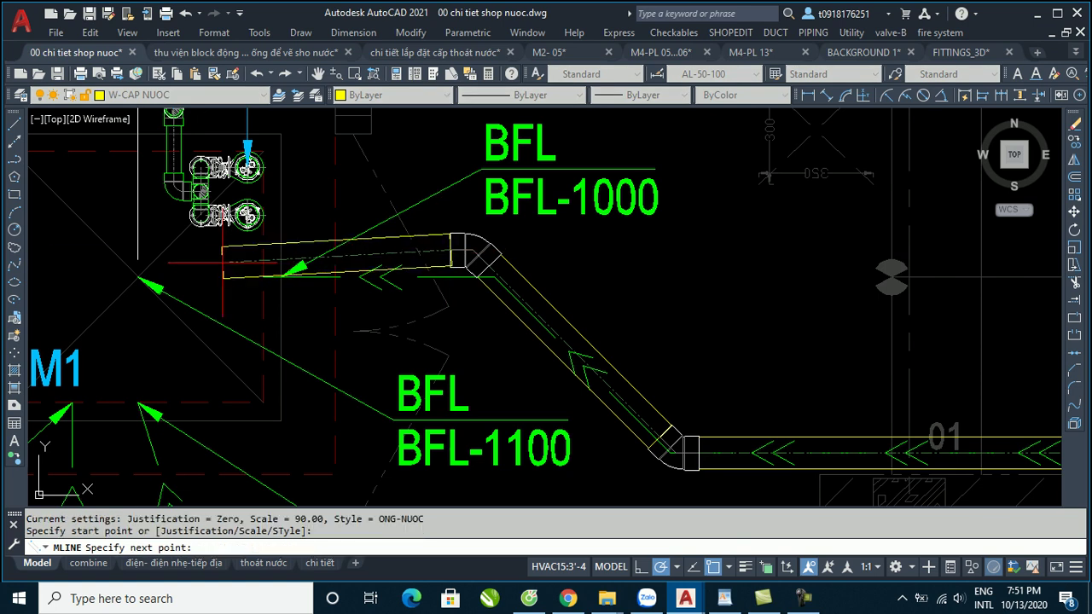
left_click(232, 253)
left_click(239, 279)
key("Return")
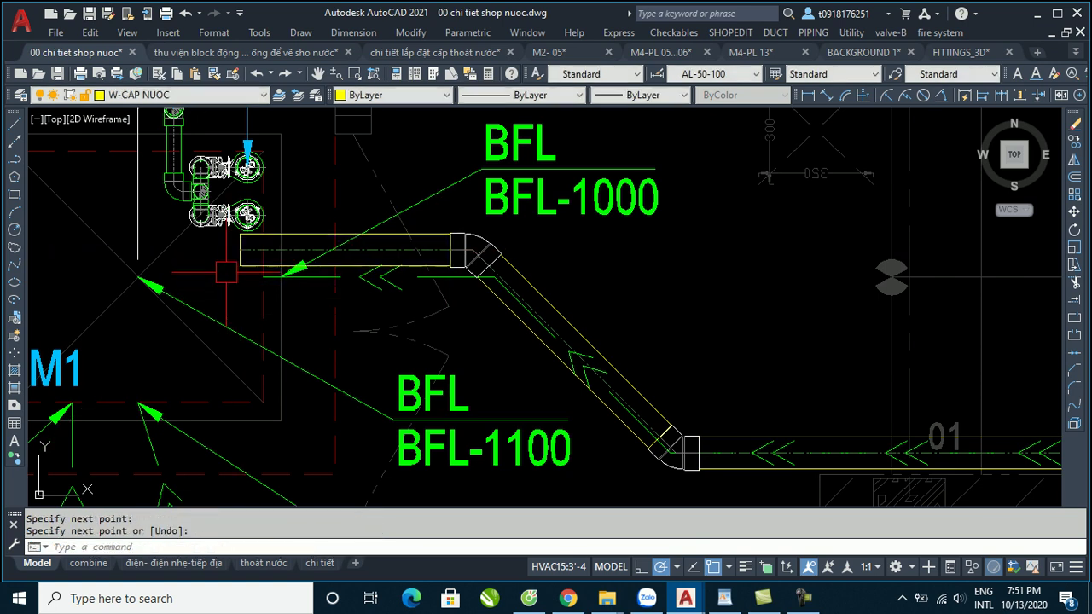
Copy the valve fitting block from the block library drawing to the clipboard.
scroll(341, 237, "down", 4)
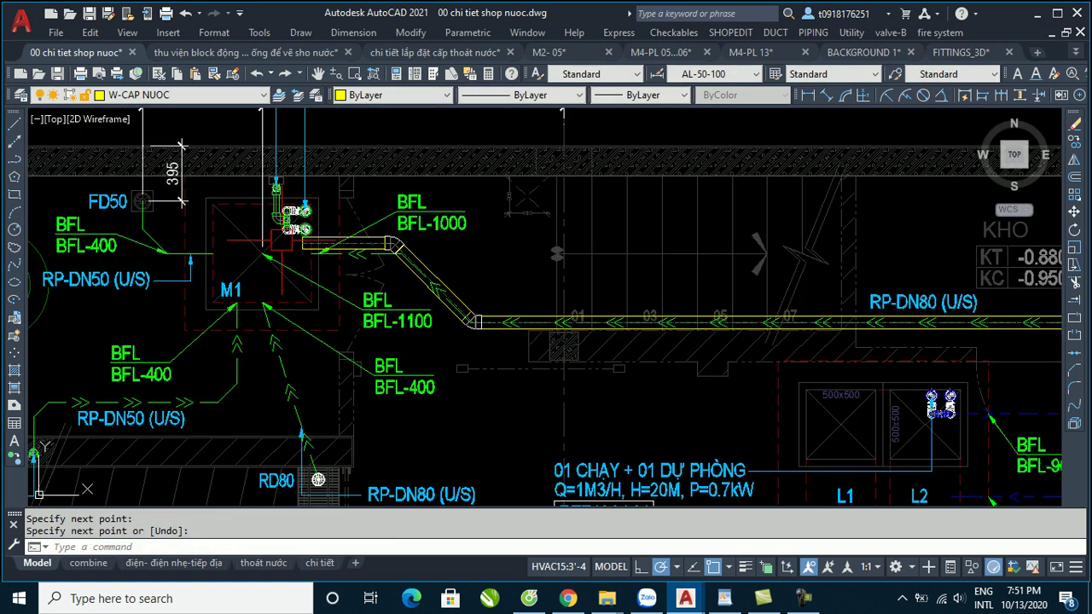
left_click(218, 56)
scroll(317, 329, "down", 3)
scroll(317, 316, "down", 2)
scroll(310, 303, "down", 2)
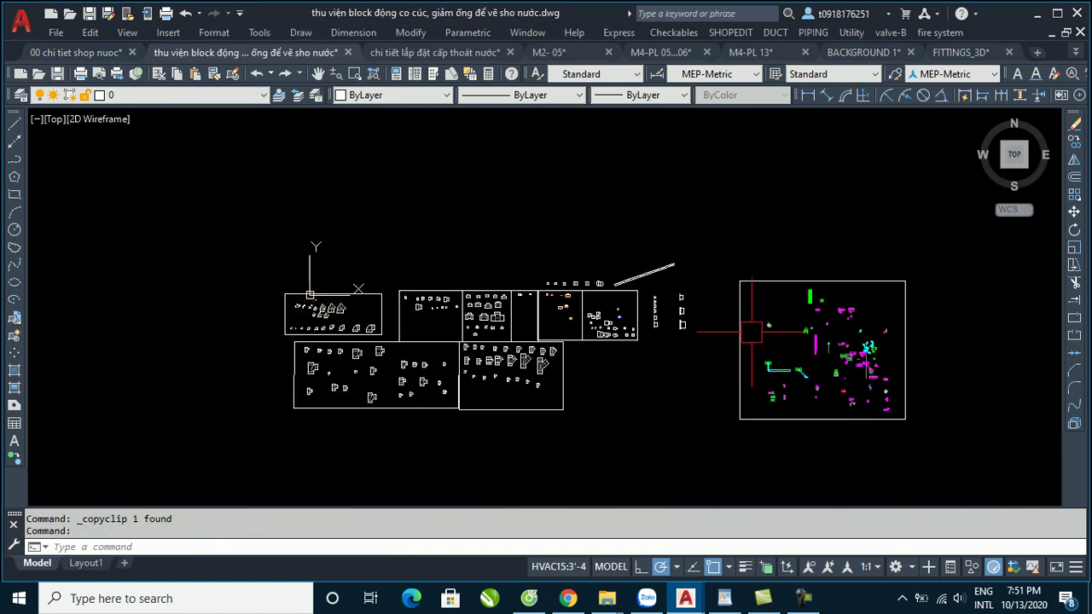
scroll(707, 320, "up", 3)
scroll(707, 321, "up", 2)
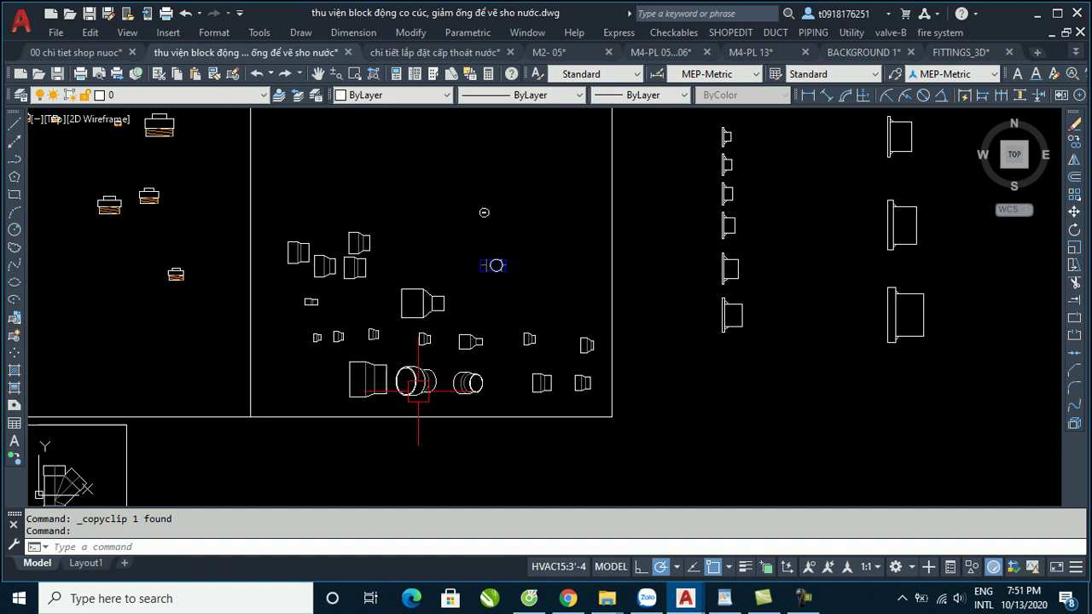
scroll(497, 256, "up", 5)
left_click(498, 294)
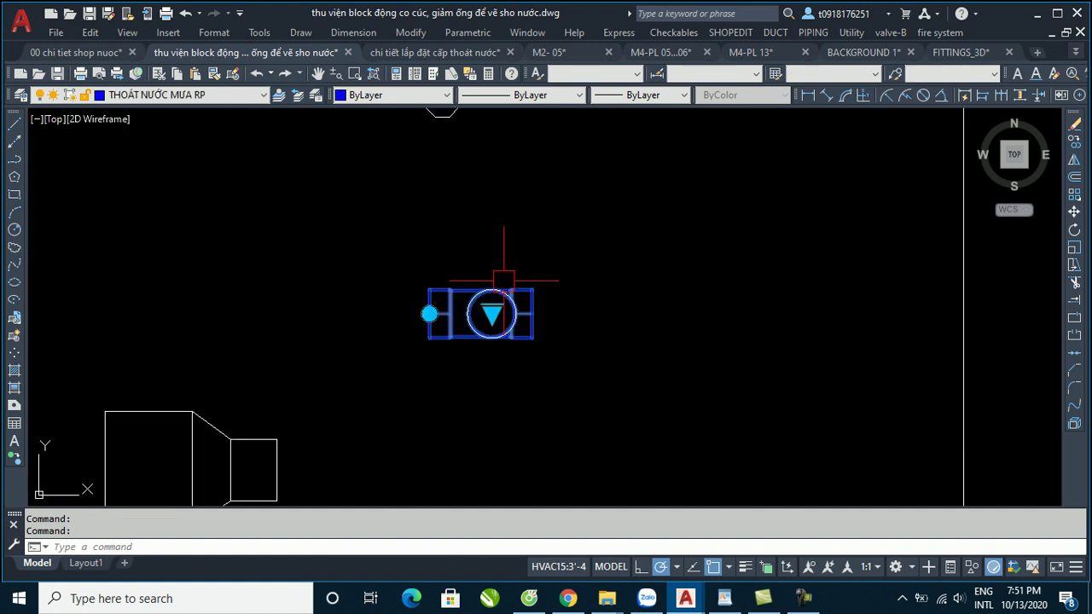
key("ctrl+c")
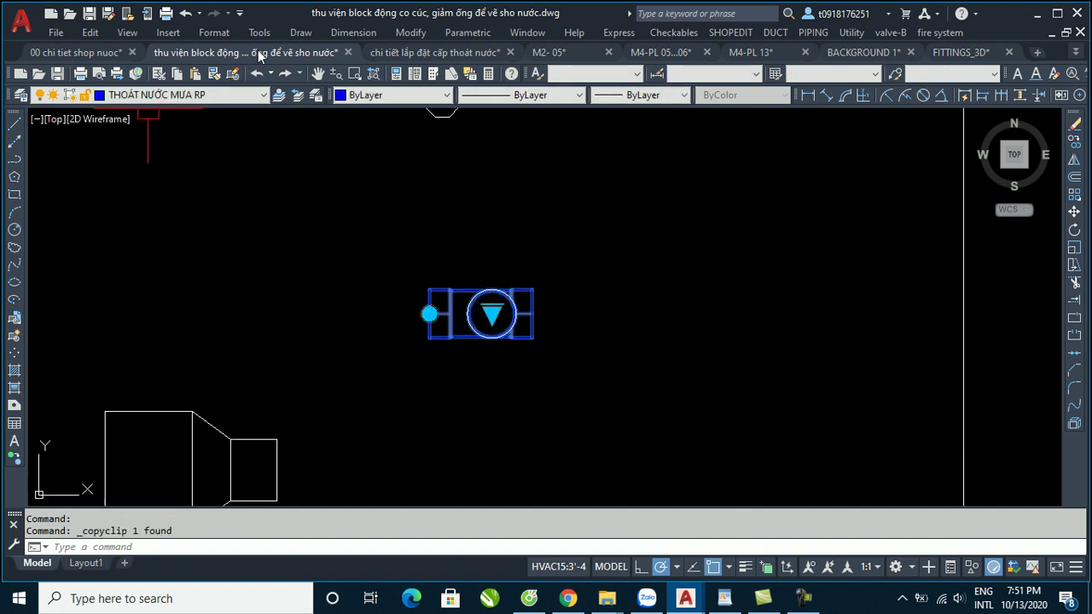
left_click(94, 53)
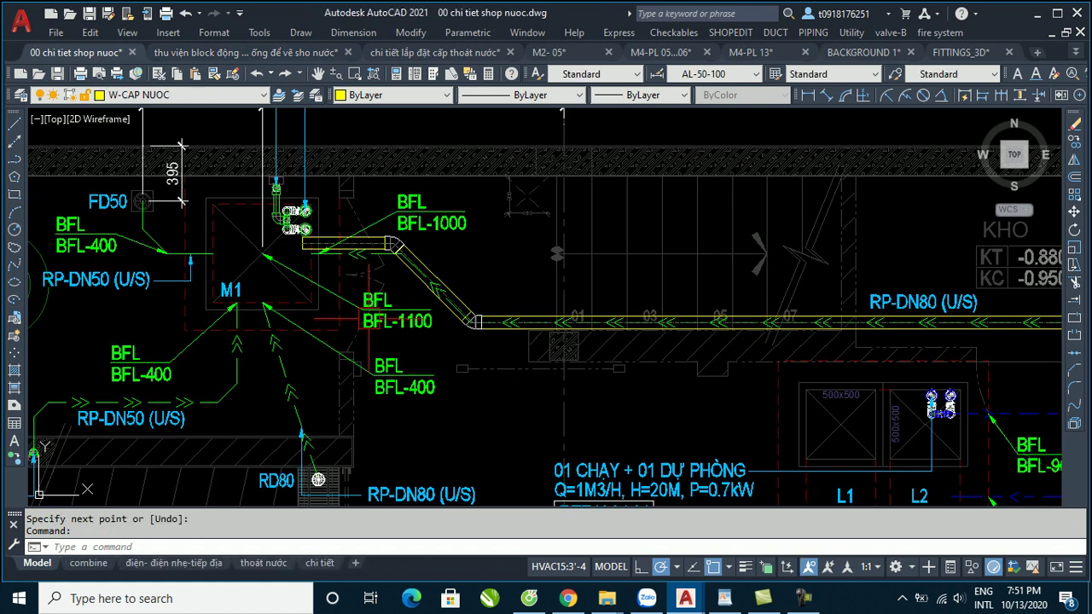
Paste the valve fitting near the pipe end and switch its visibility to TOP90.
key("ctrl+v")
scroll(280, 223, "up", 5)
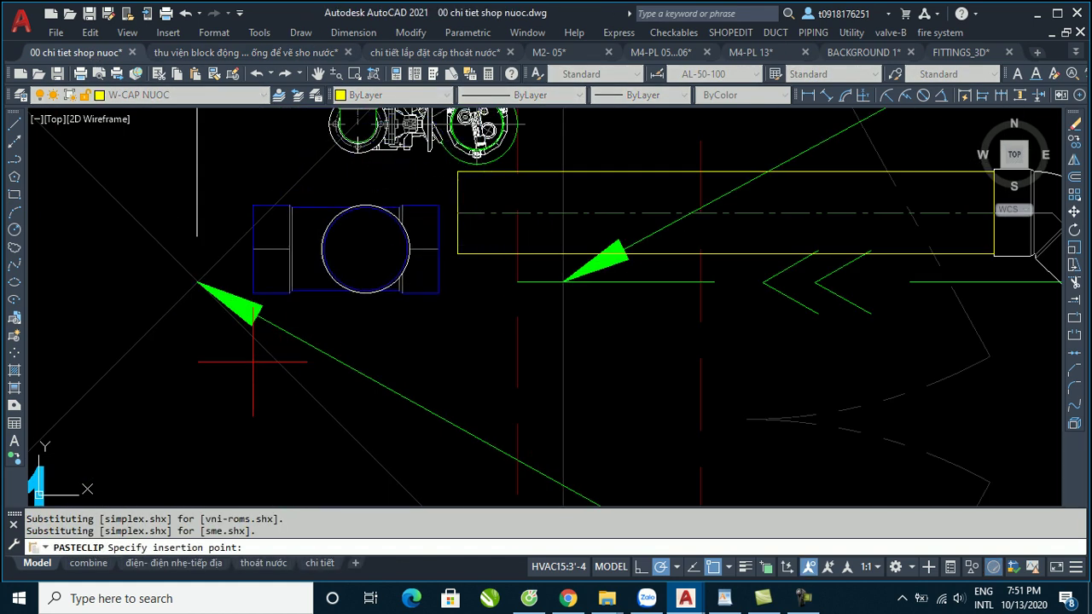
left_click(297, 274)
left_click(373, 232)
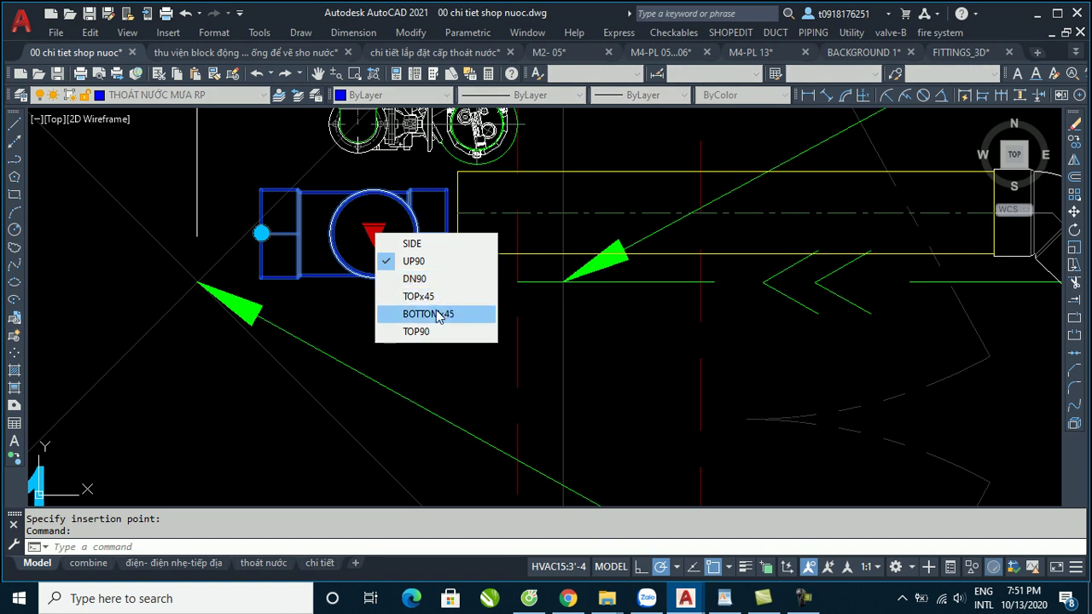
left_click(434, 299)
left_click(374, 232)
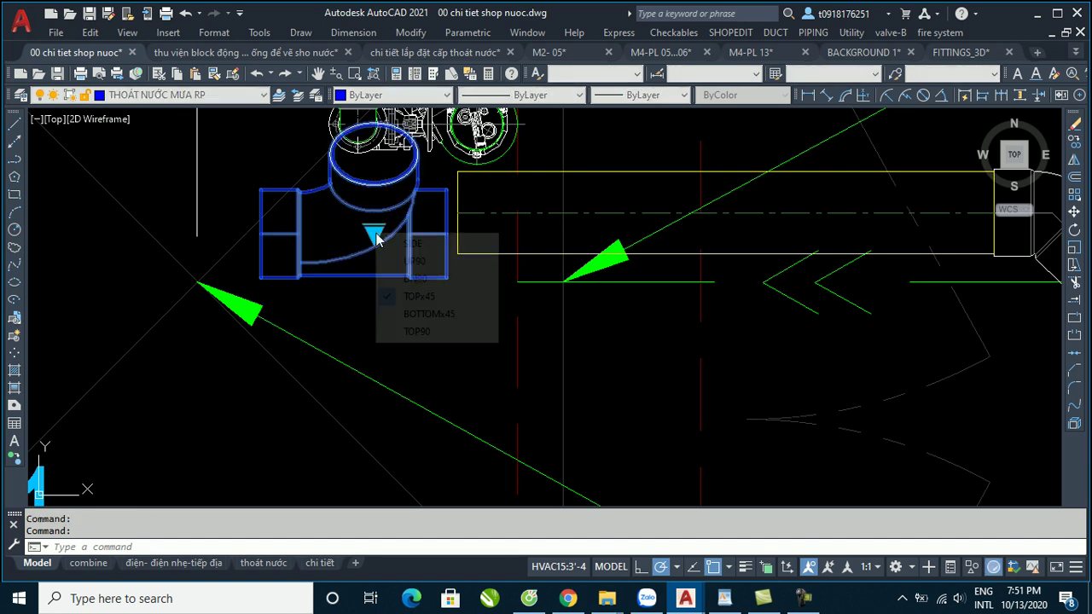
left_click(435, 332)
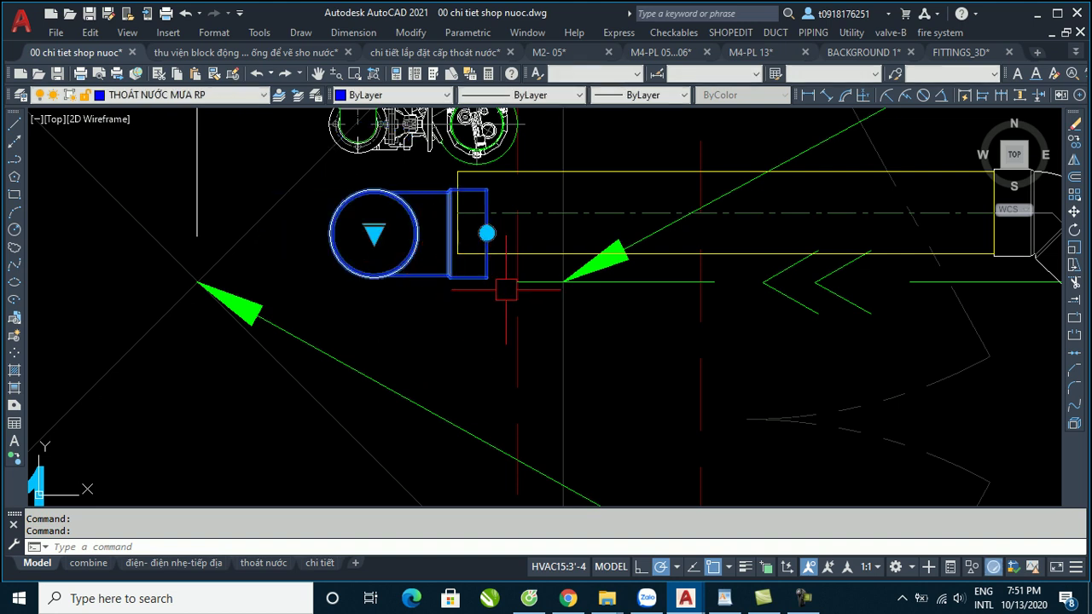
Move the fitting onto the horizontal pipe's left end.
type("m")
key("space")
left_click(460, 275)
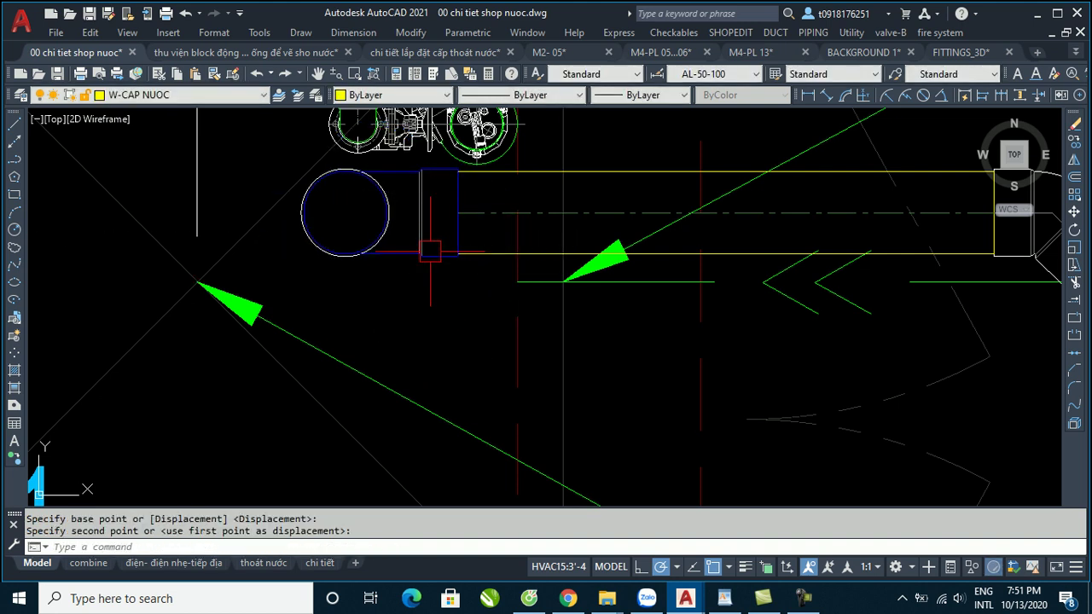
scroll(367, 282, "down", 4)
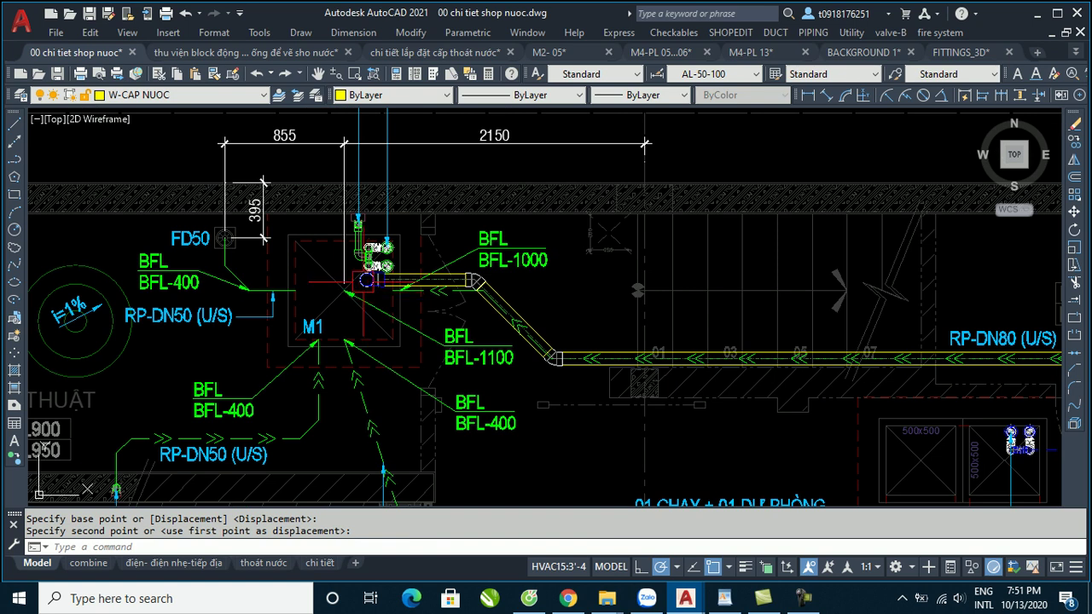
Check the plan, then go to the block library drawing and zoom in on its elbow blocks.
scroll(366, 256, "down", 4)
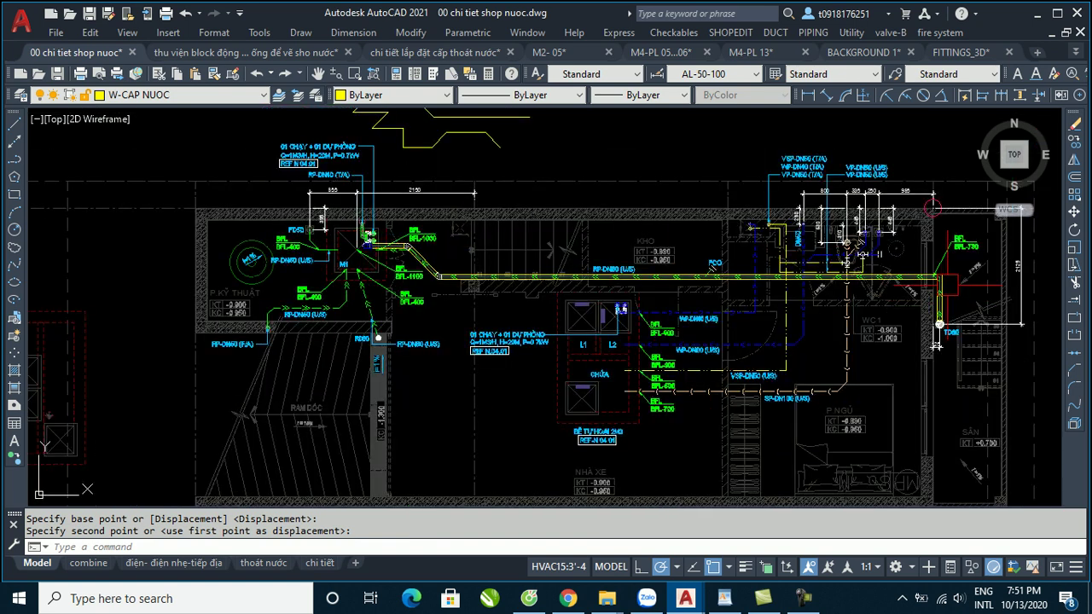
scroll(963, 282, "up", 4)
scroll(838, 271, "down", 2)
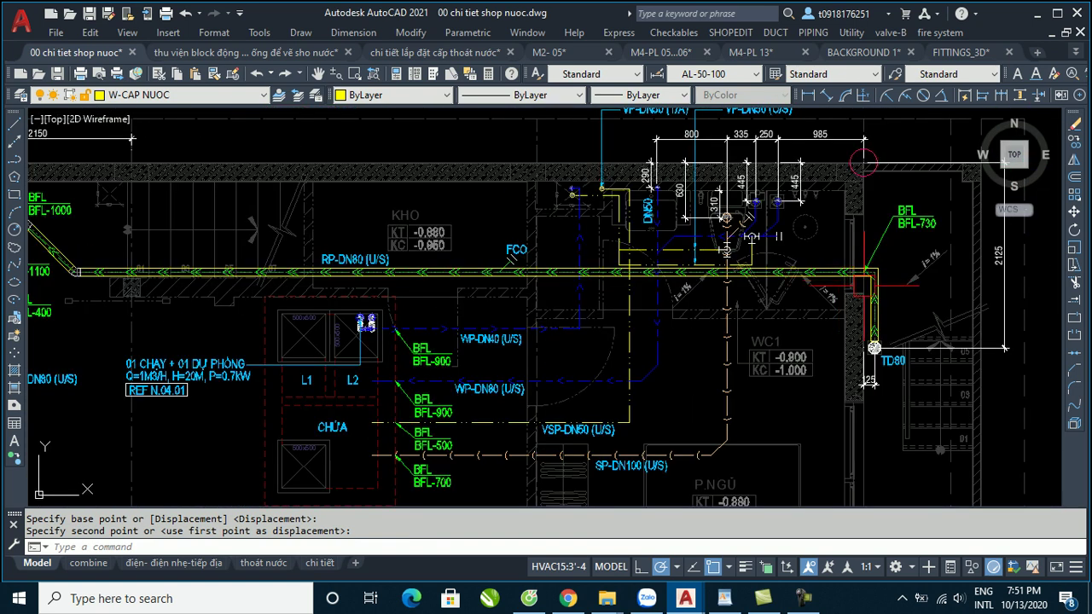
scroll(825, 289, "down", 3)
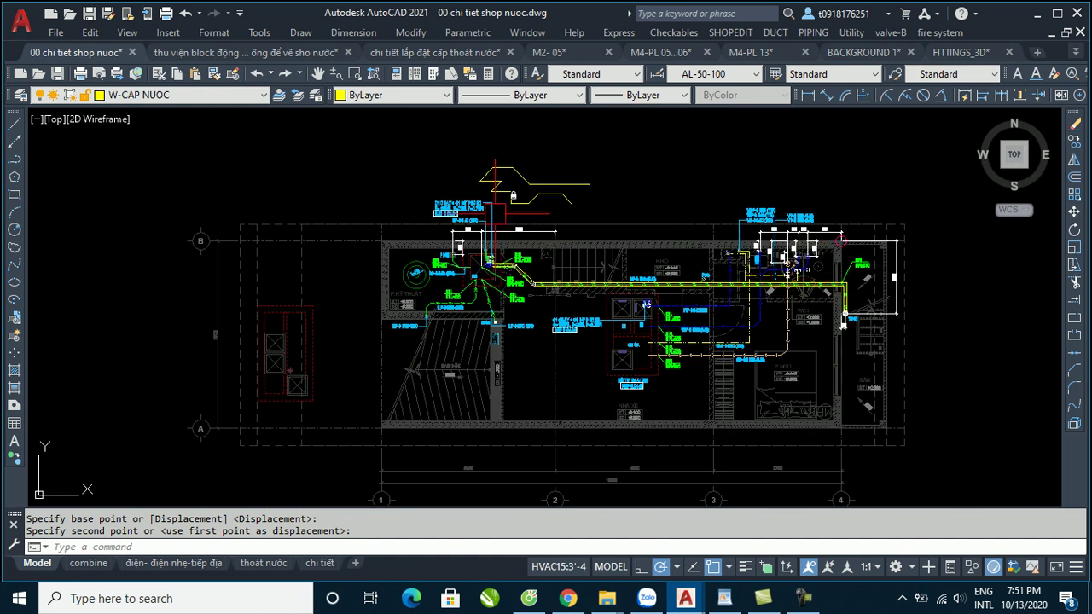
left_click(214, 52)
key("ctrl+c")
scroll(436, 278, "down", 2)
scroll(214, 252, "up", 2)
scroll(159, 202, "up", 2)
scroll(251, 208, "up", 2)
scroll(251, 207, "up", 2)
Cycle the 90 elbow block through UP45 and side 45° views, leaving it on the round view.
scroll(243, 205, "up", 2)
left_click(256, 198)
left_click(266, 204)
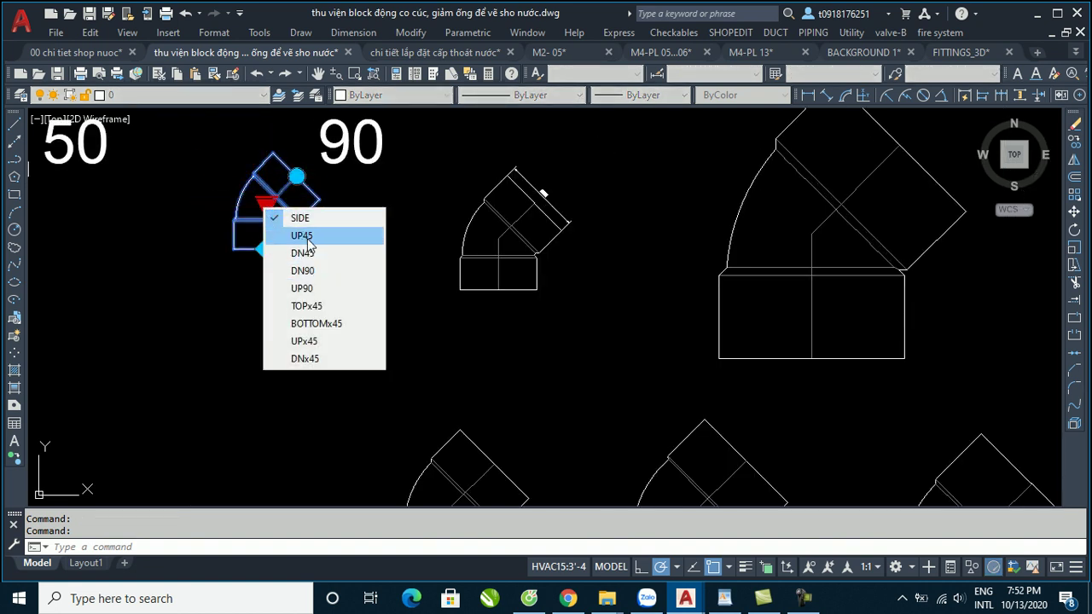
left_click(308, 245)
left_click(266, 205)
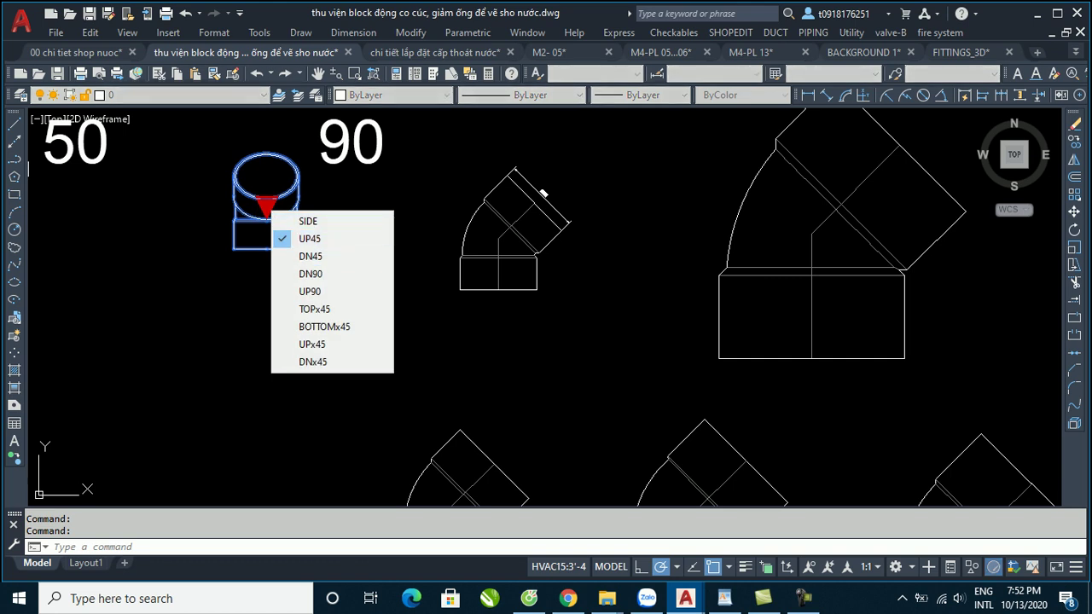
left_click(309, 239)
left_click(266, 205)
left_click(307, 220)
left_click(266, 205)
left_click(299, 274)
scroll(301, 310, "down", 3)
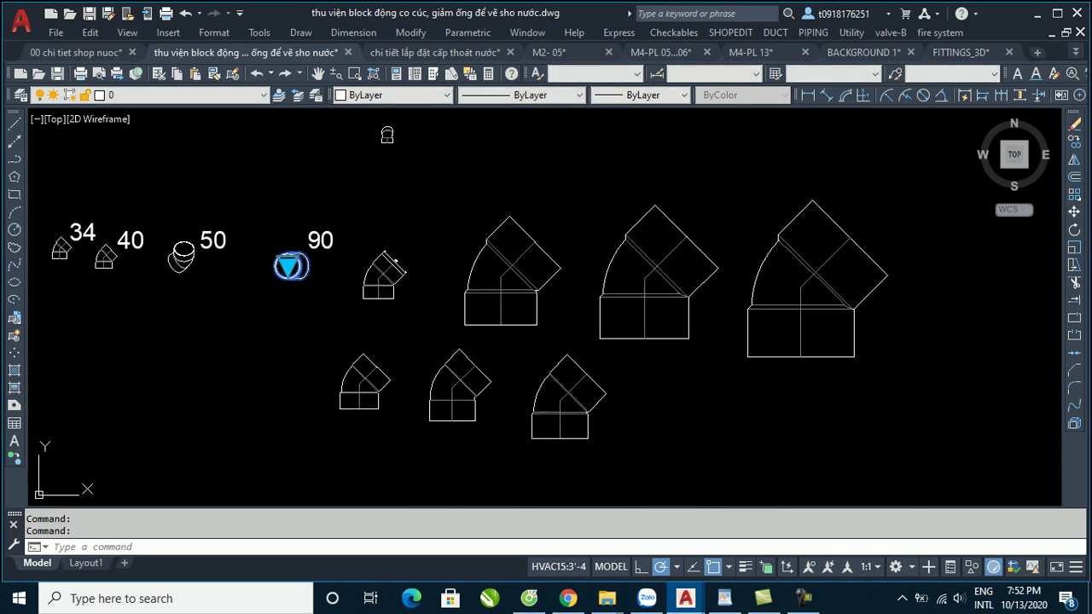
key("Escape")
scroll(290, 269, "down", 3)
scroll(313, 267, "down", 2)
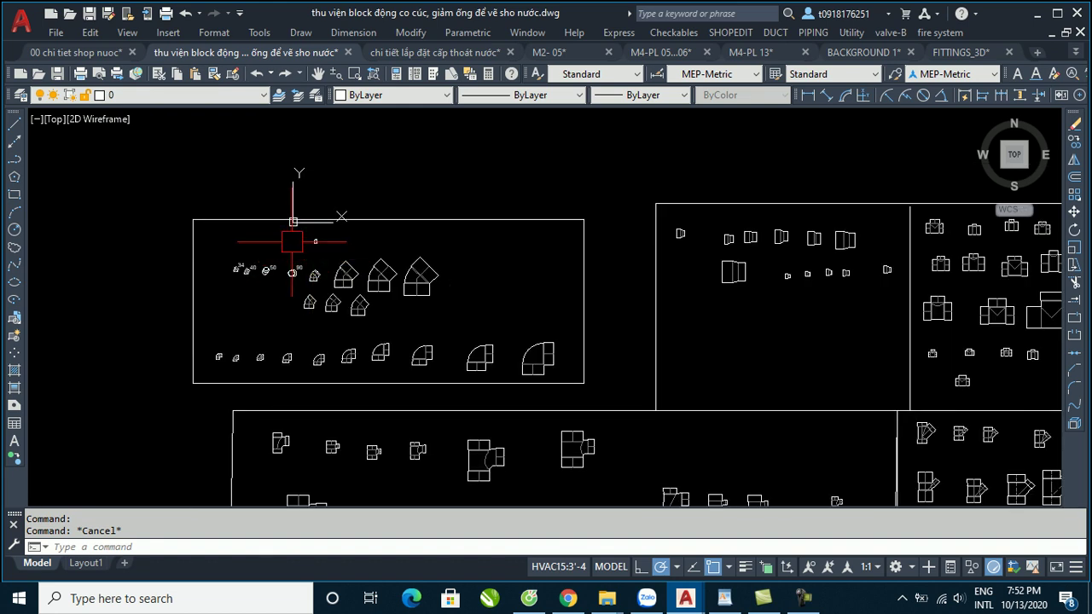
middle_click_drag(292, 236, 244, 236)
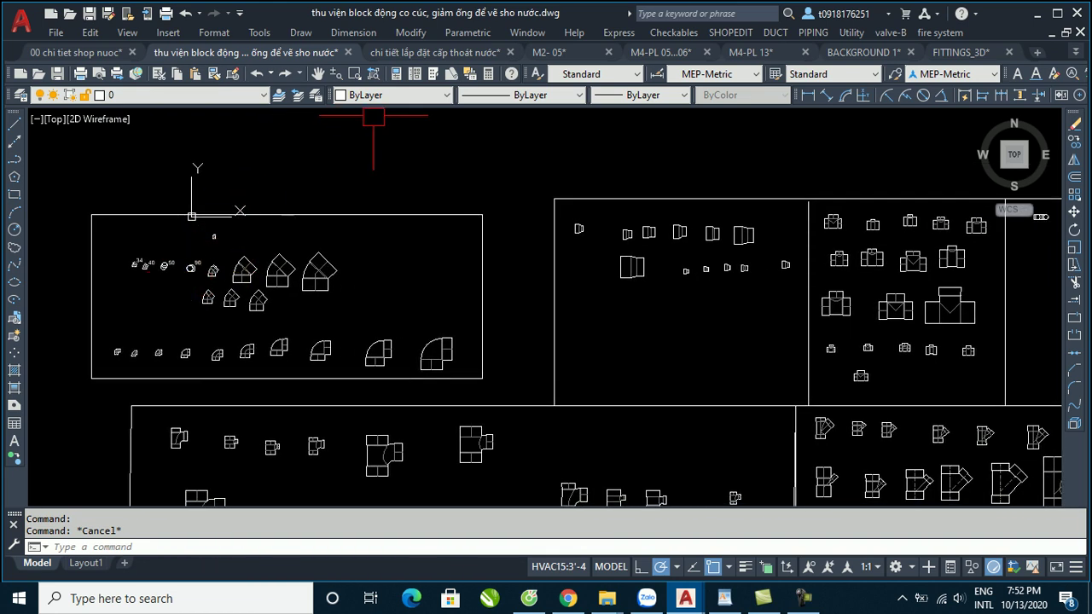
Back in the shop drawing, pan and zoom out until the whole basement floor plan is visible.
left_click(83, 52)
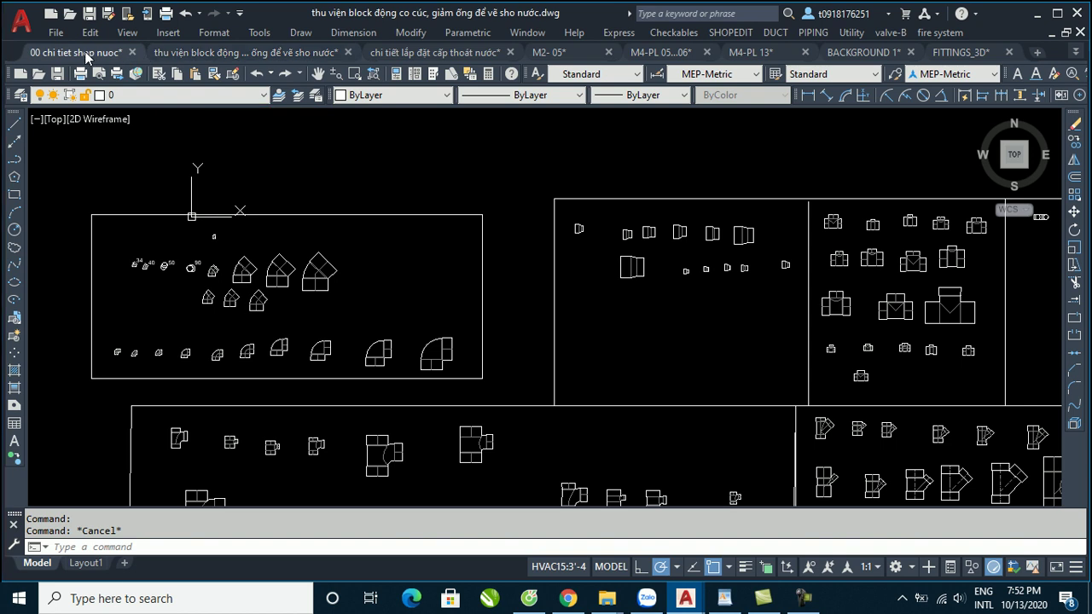
scroll(526, 271, "up", 2)
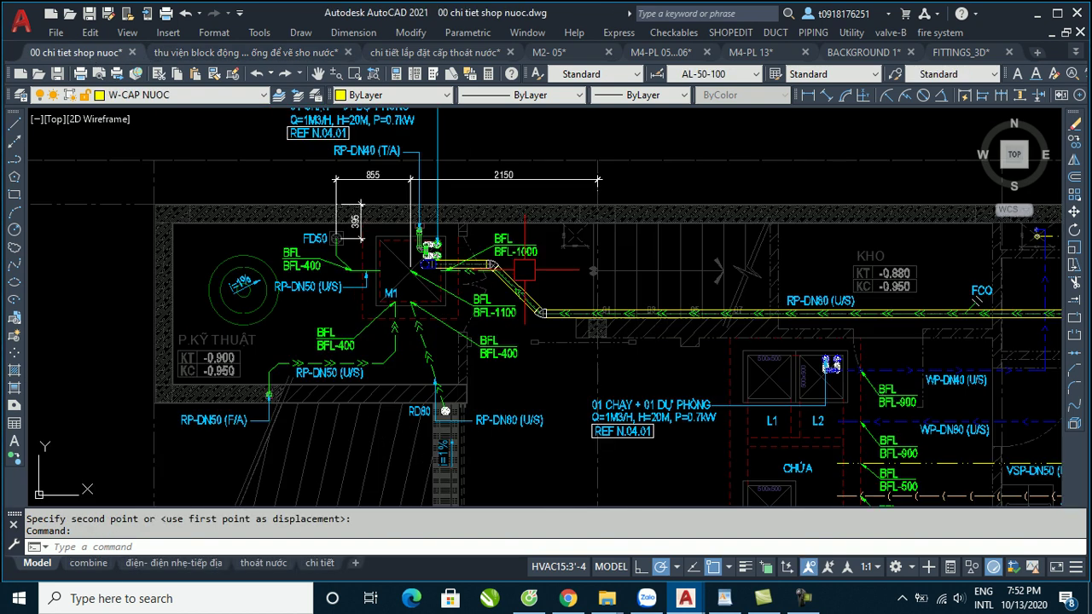
middle_click_drag(526, 271, 348, 290)
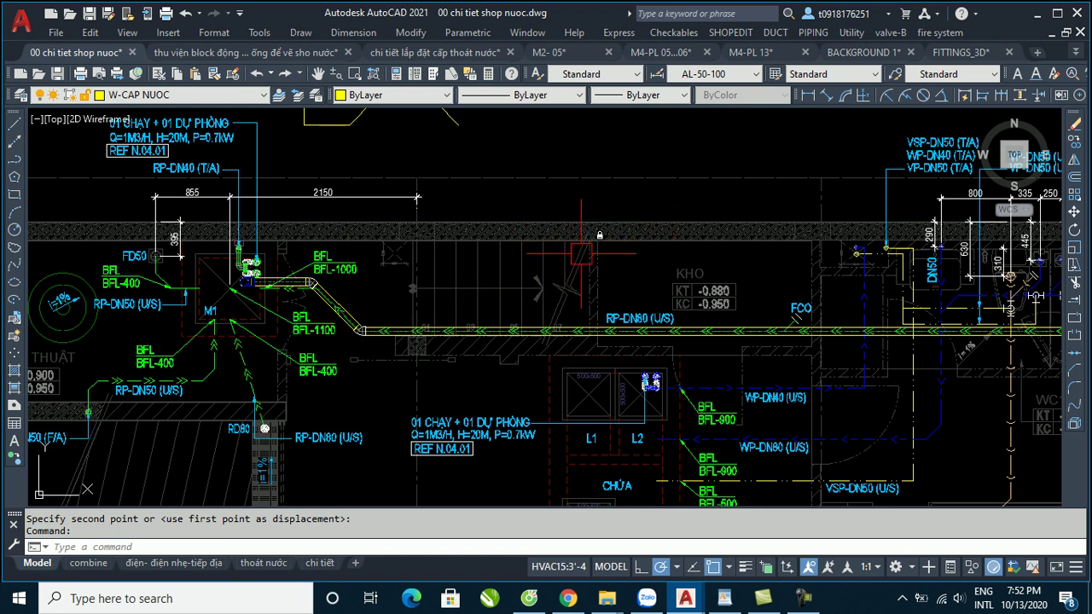
mouse_move(705, 327)
middle_mouse_down()
mouse_move(265, 333)
mouse_move(461, 302)
middle_mouse_up()
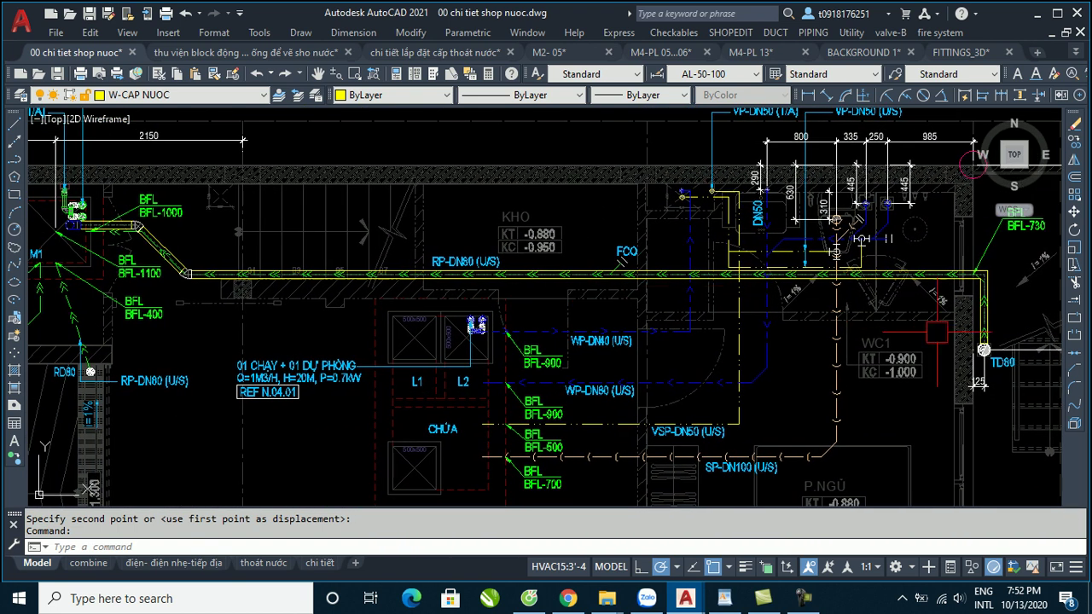
middle_click_drag(291, 279, 511, 299)
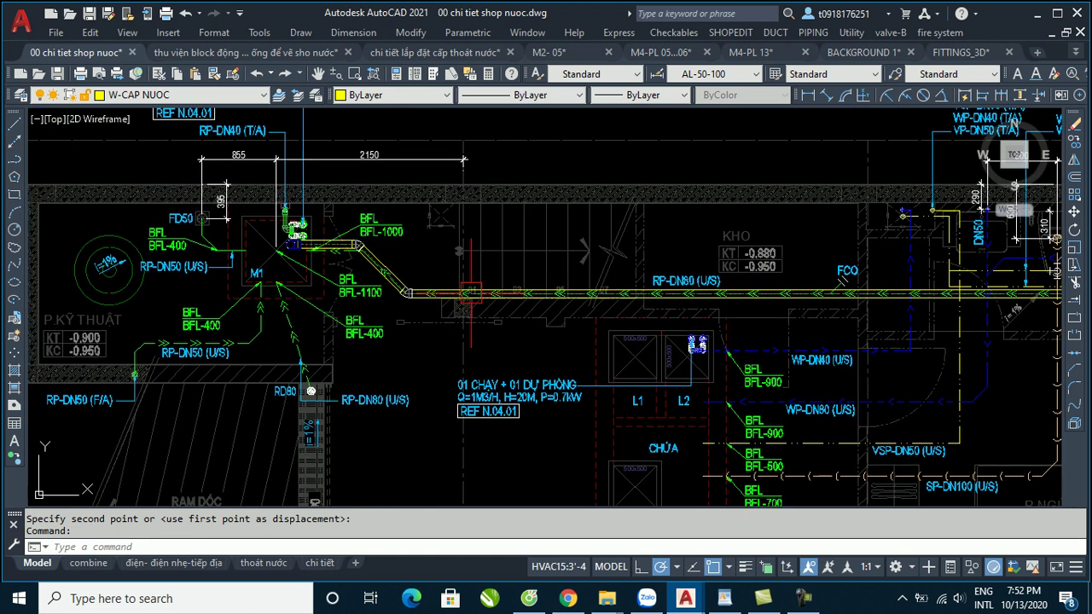
scroll(286, 249, "down", 2)
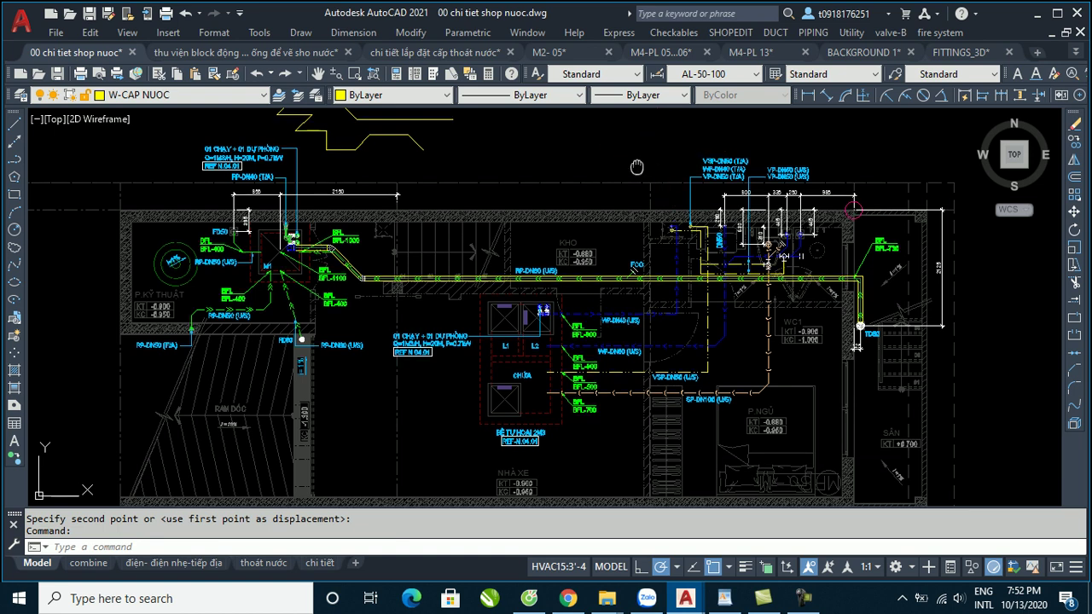
middle_click_drag(651, 150, 584, 191)
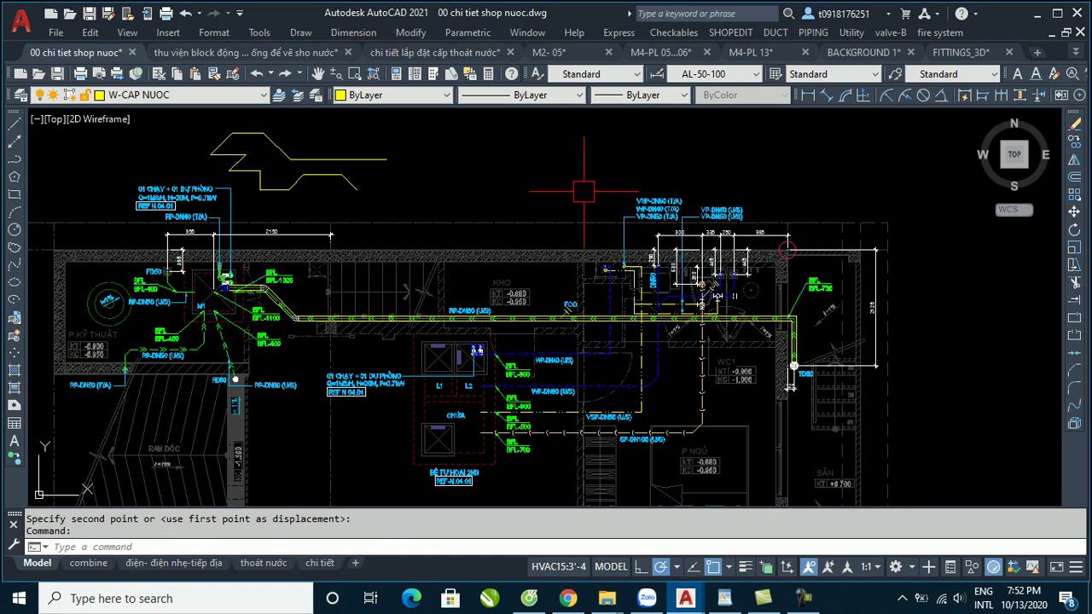
Launch the PVC two-line pipe command from the PIPING menu, prompting for a diameter (default 50).
left_click(811, 35)
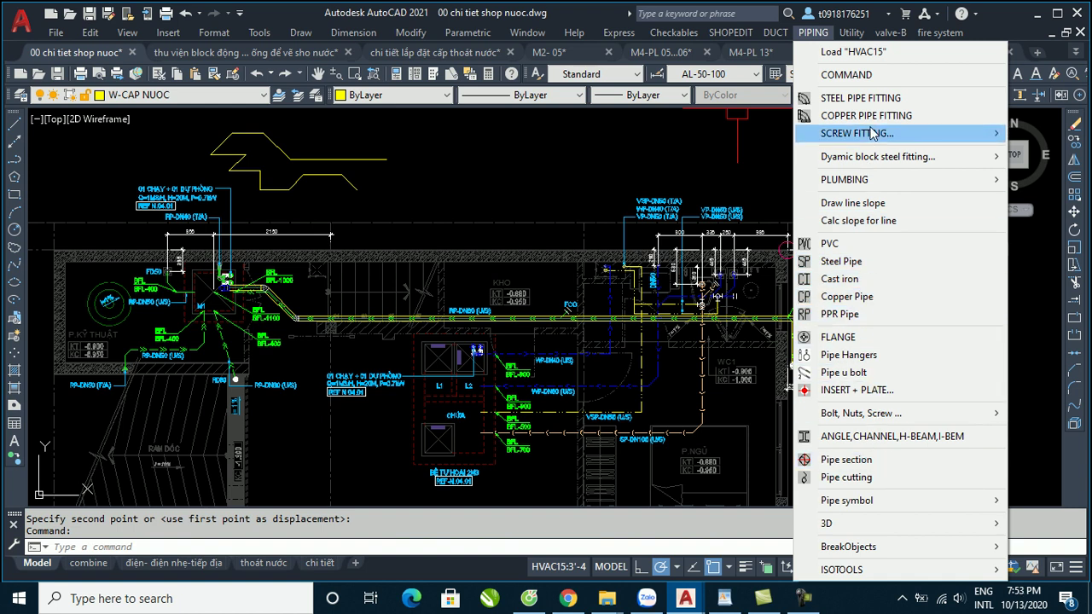
left_click(589, 195)
left_click(529, 115)
left_click(553, 111)
left_click(661, 142)
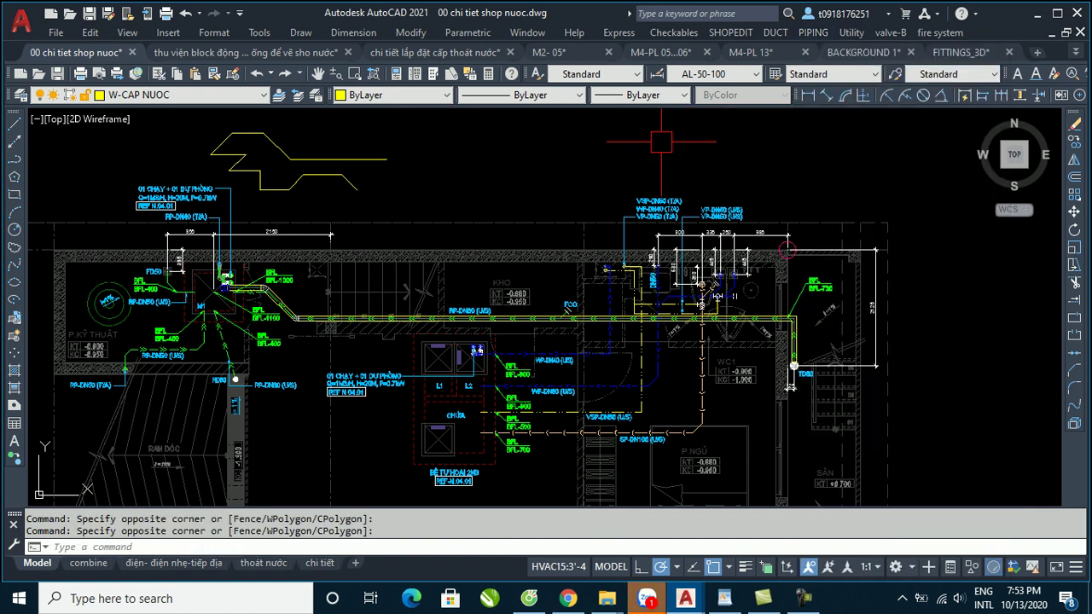
left_click(801, 597)
left_click(801, 597)
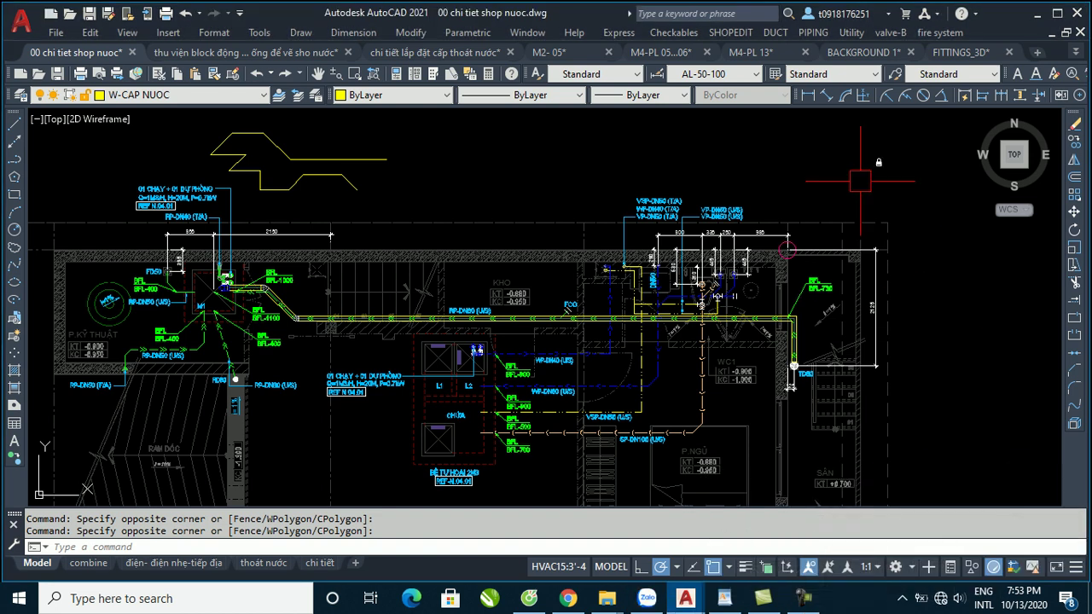
left_click(813, 34)
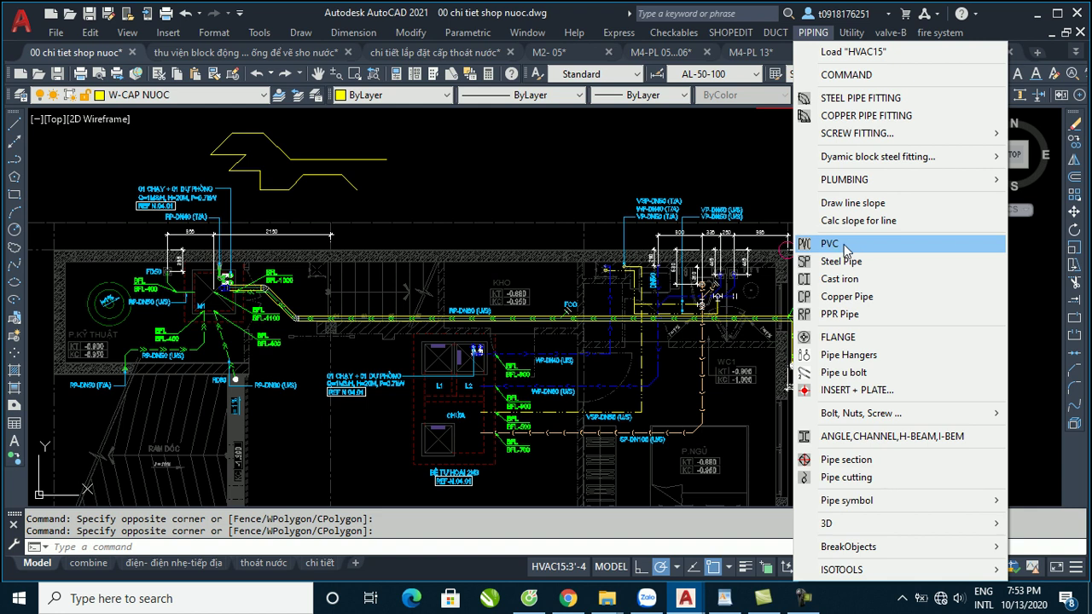
left_click(859, 248)
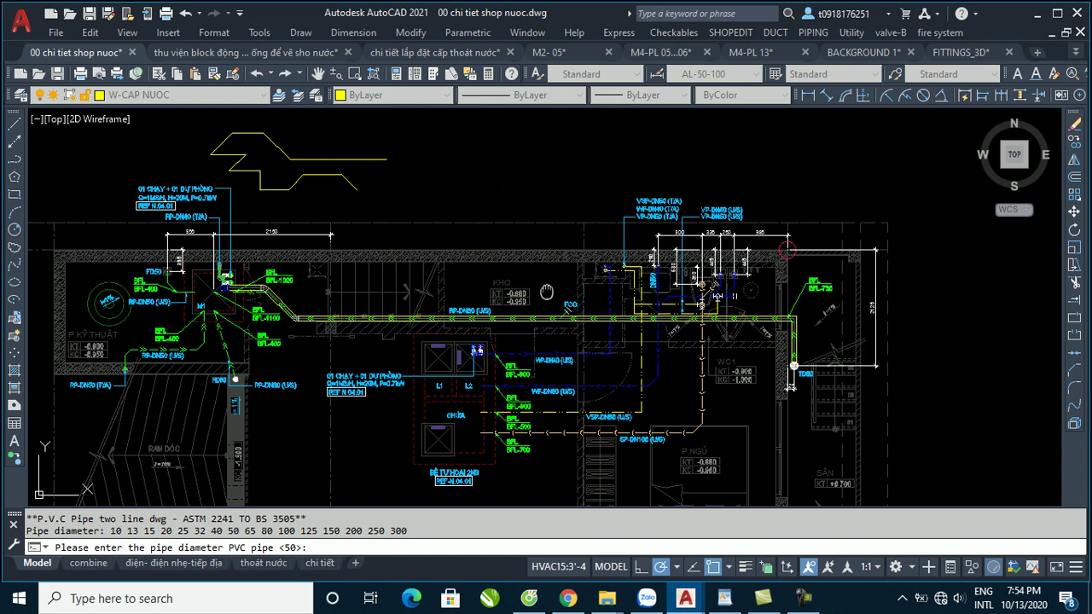
Pan the plan down to free space above it and accept the default 50 PVC diameter.
middle_click_drag(546, 292, 603, 254)
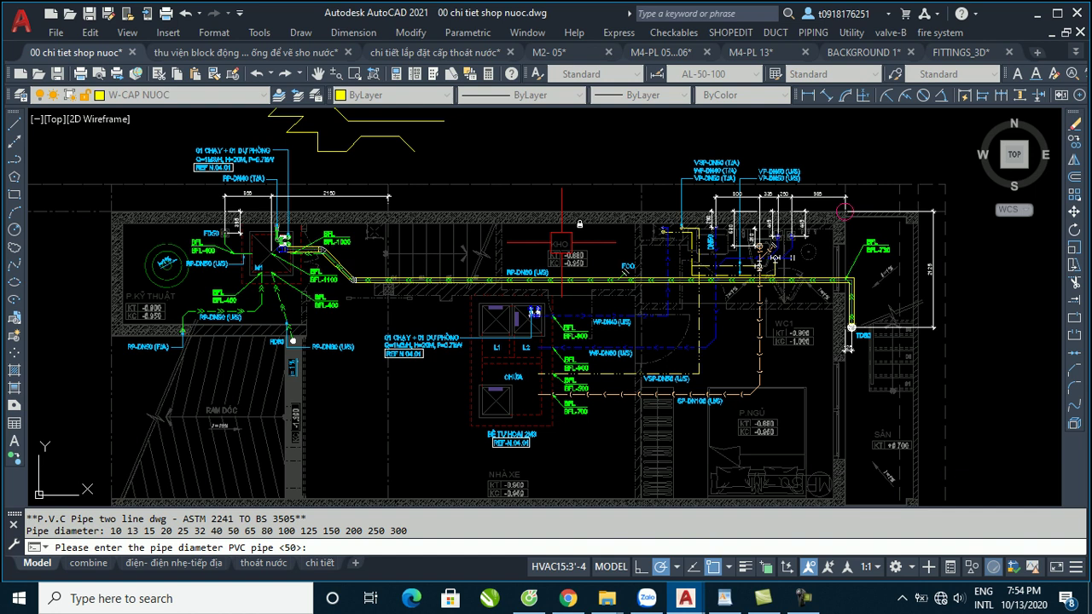
middle_click_drag(561, 242, 360, 278)
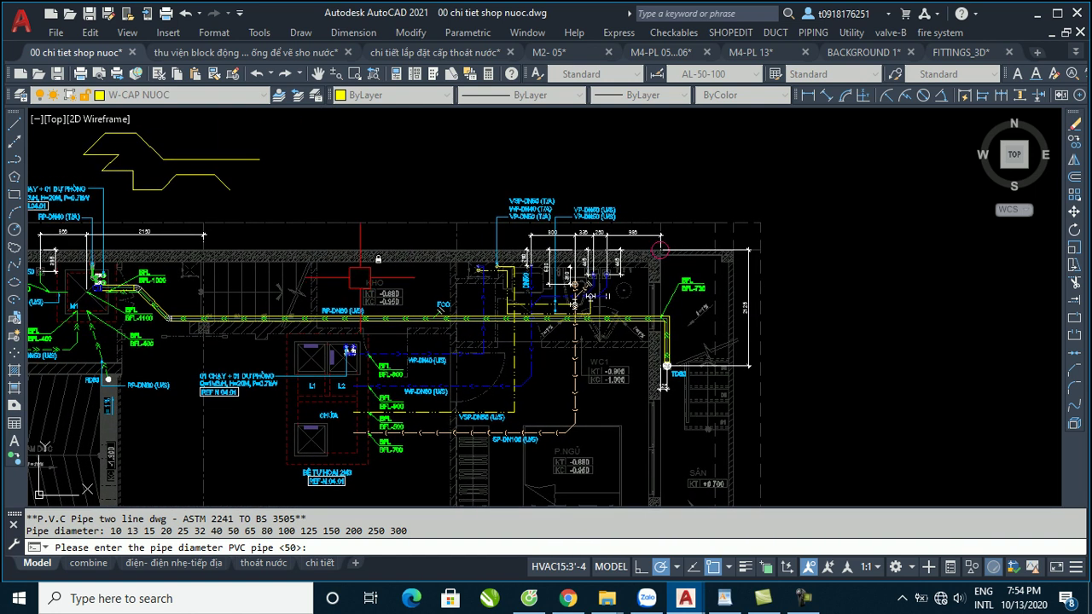
middle_click_drag(427, 189, 459, 223)
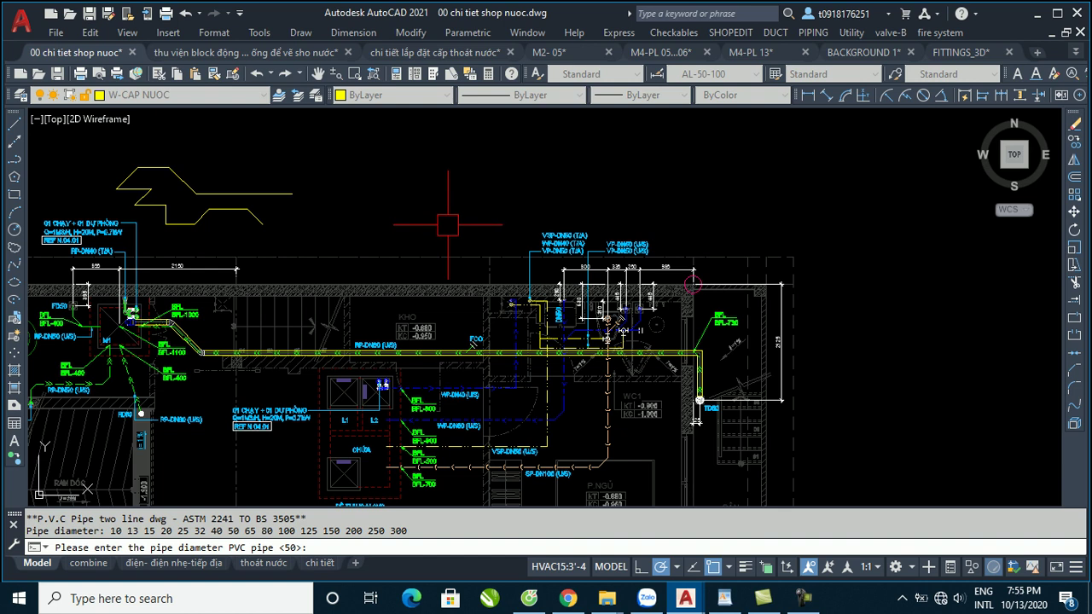
middle_click_drag(486, 307, 631, 224)
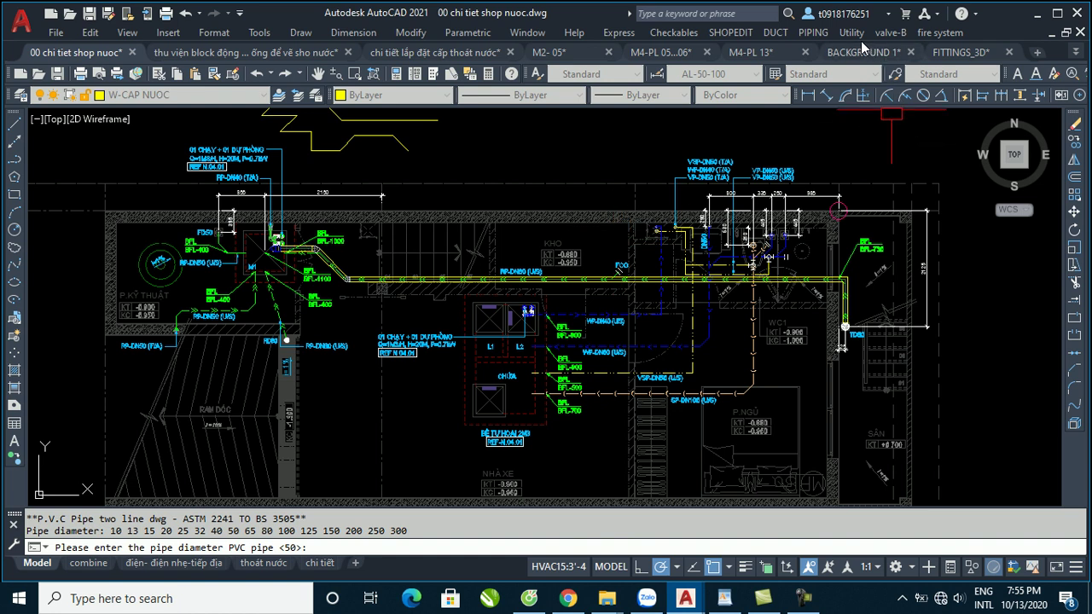
left_click(812, 33)
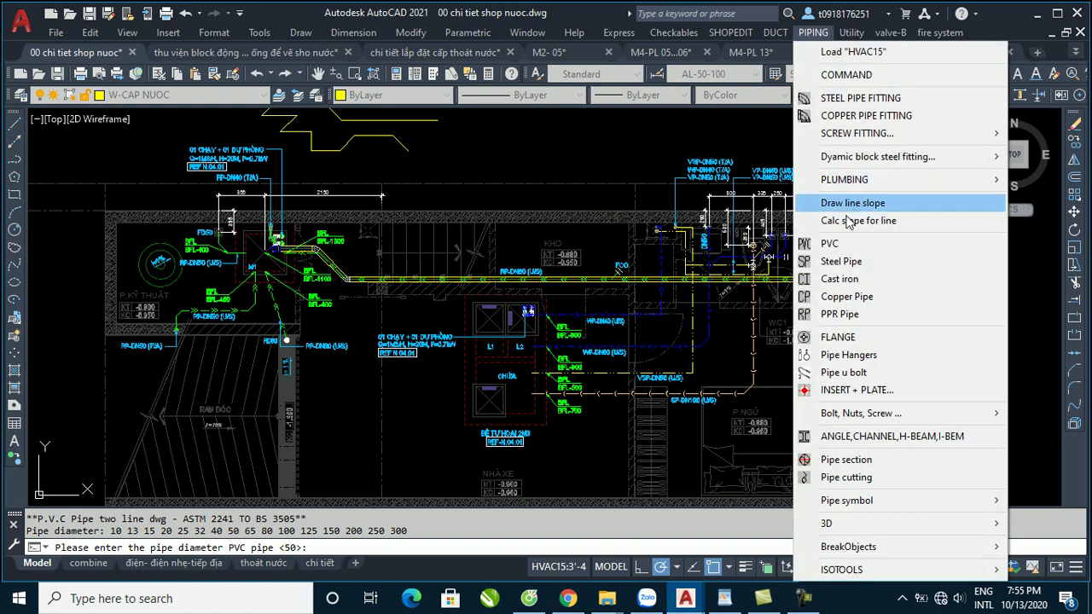
left_click(829, 243)
middle_click_drag(494, 299, 444, 443)
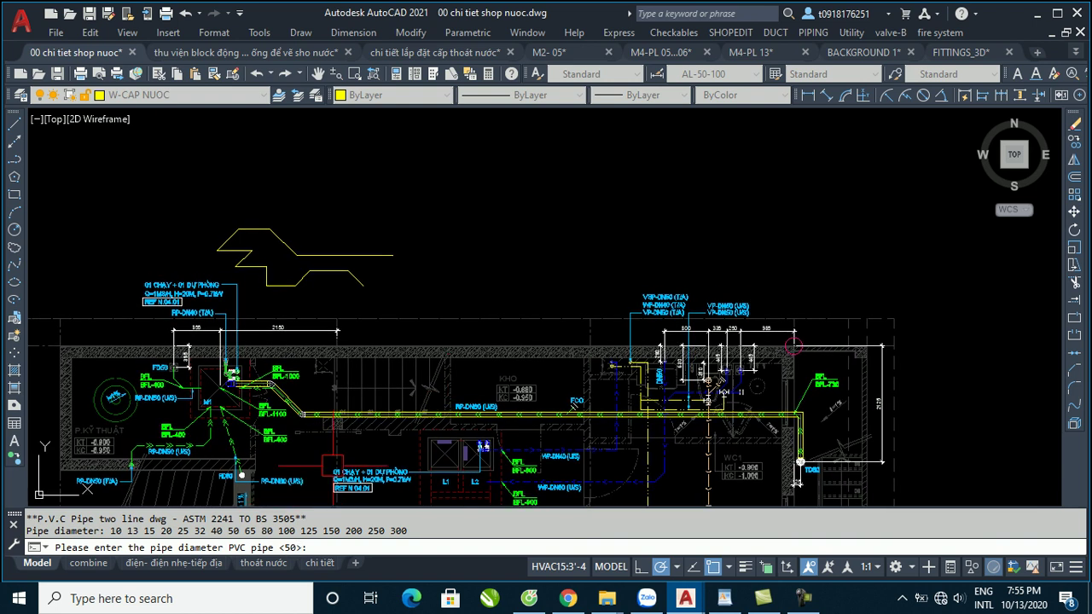
left_click(544, 548)
type("50")
key("Return")
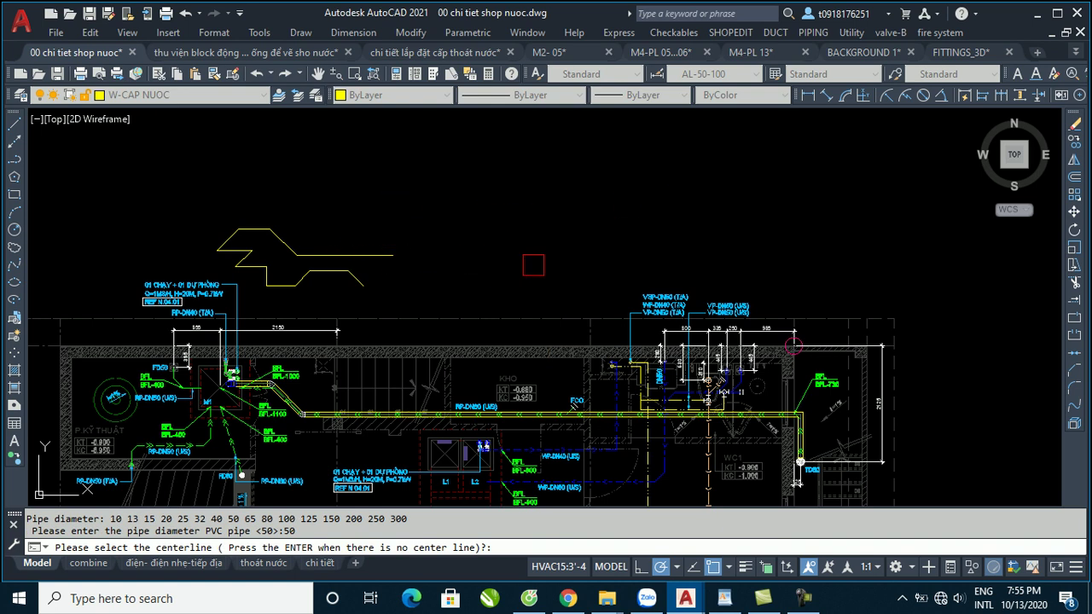
Draw a horizontal 50-diameter PVC pipe above the plan, skipping the centerline choice.
key("Return")
left_click(680, 210)
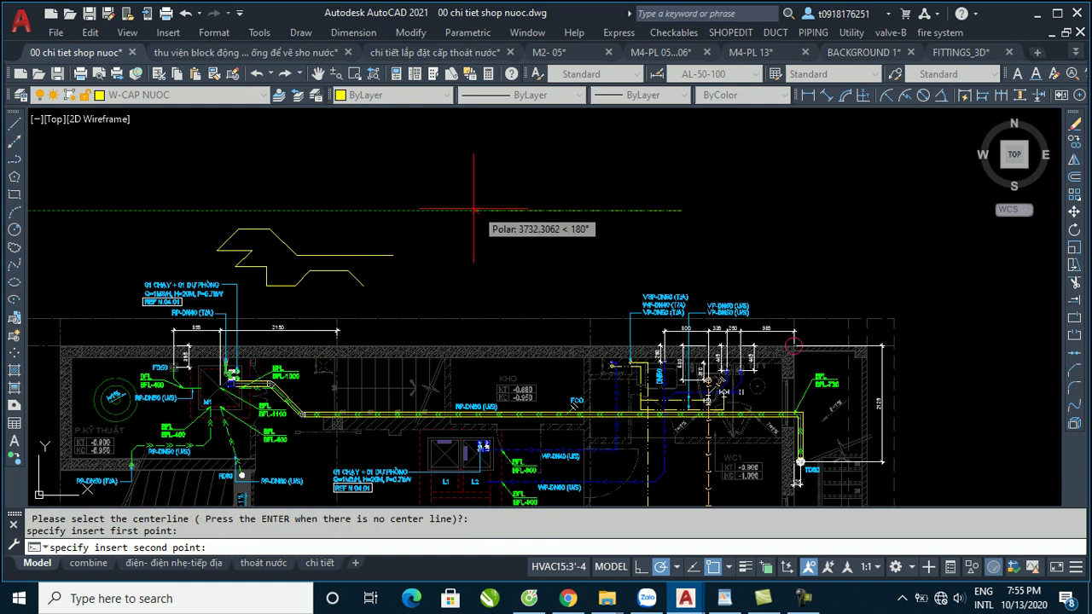
left_click(378, 209)
scroll(390, 214, "up", 5)
scroll(410, 214, "up", 2)
Set the linetype scale factor to 50.
type("s")
key("Return")
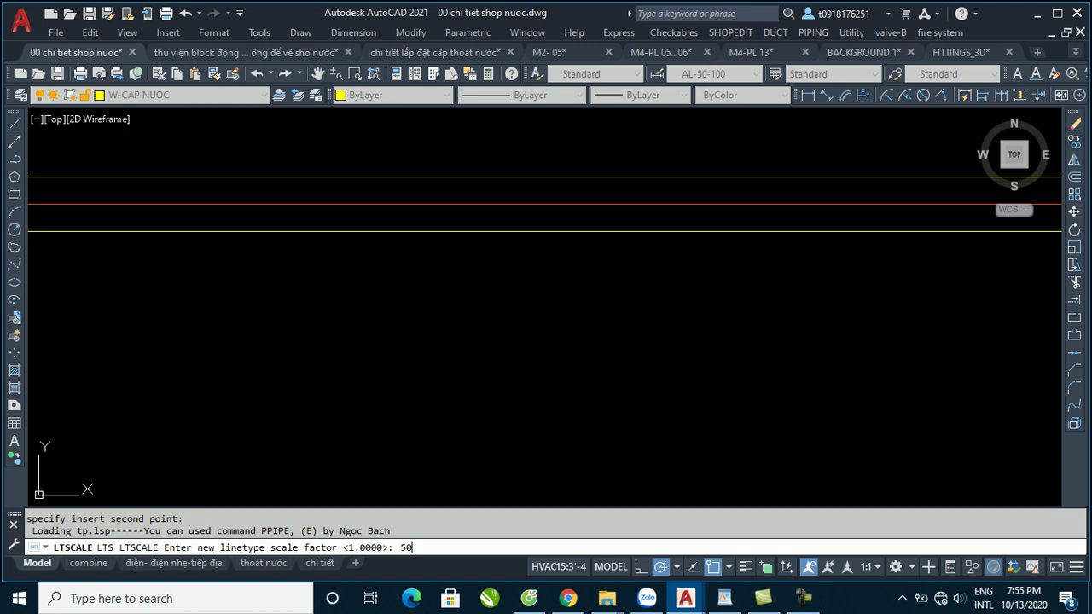
key("Return")
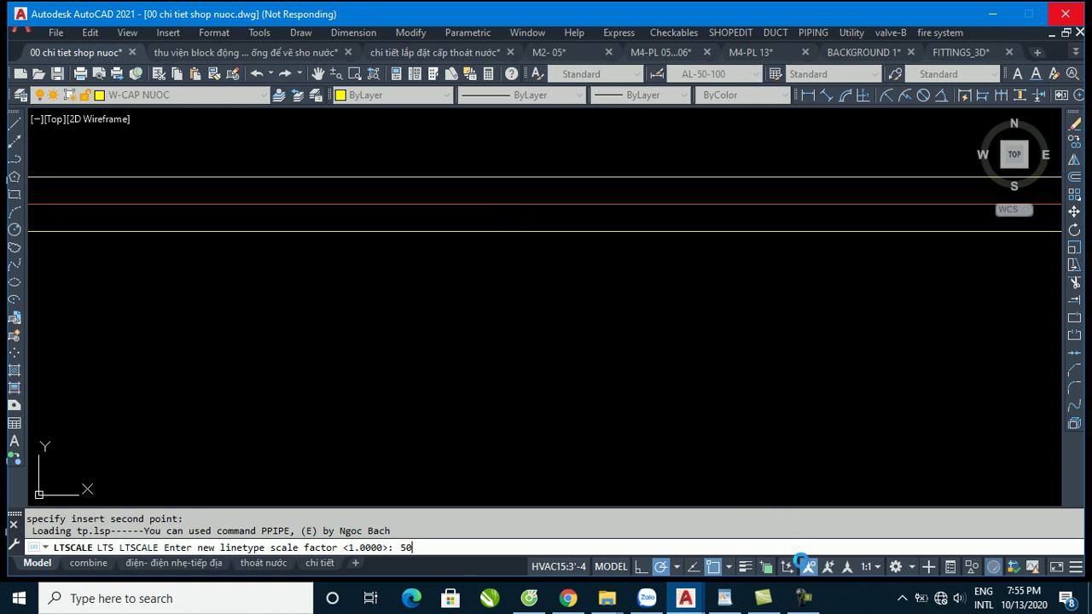
Add a DLI linear dimension of 60 across the PVC pipe's two wall lines.
key("F9")
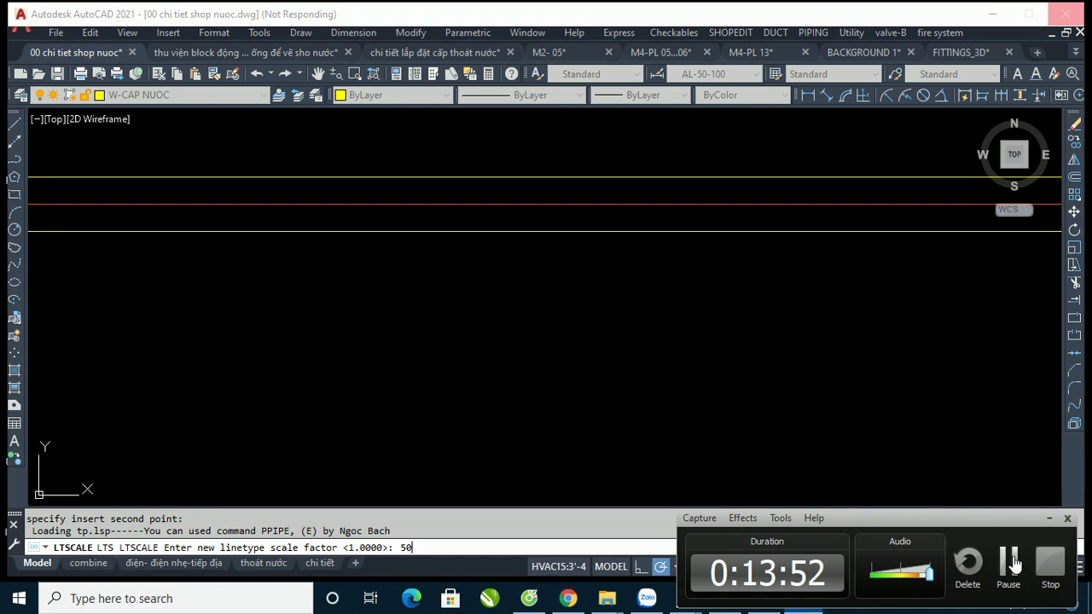
scroll(847, 390, "down", 3)
middle_click_drag(575, 336, 328, 343)
scroll(422, 346, "up", 2)
scroll(463, 336, "down", 3)
scroll(384, 349, "up", 2)
type("dli")
key("Return")
left_click(410, 346)
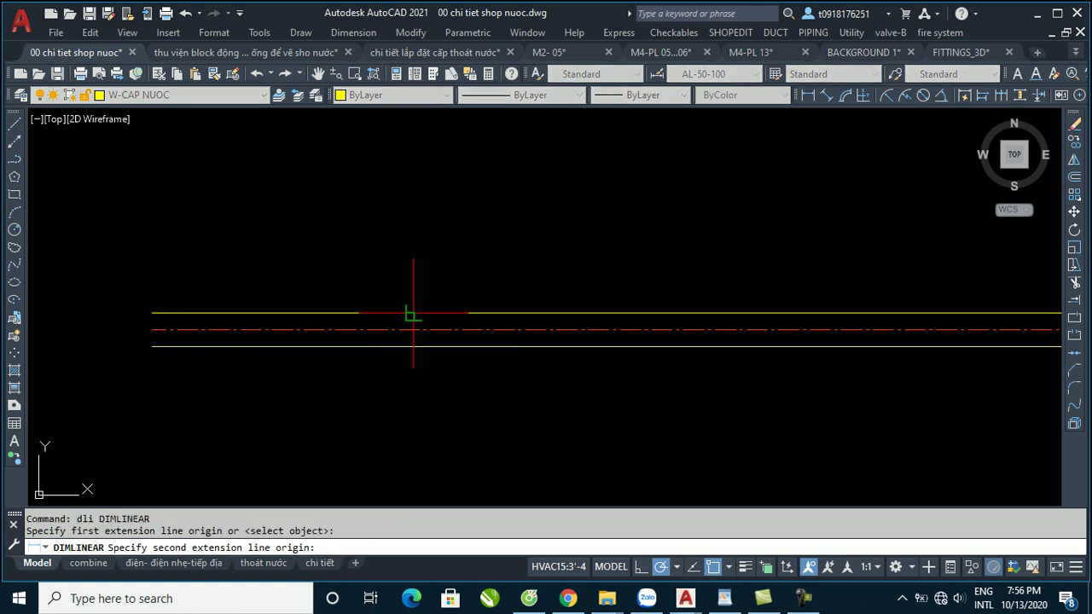
left_click(410, 315)
scroll(409, 316, "up", 4)
middle_click_drag(415, 341, 555, 341)
left_click(557, 336)
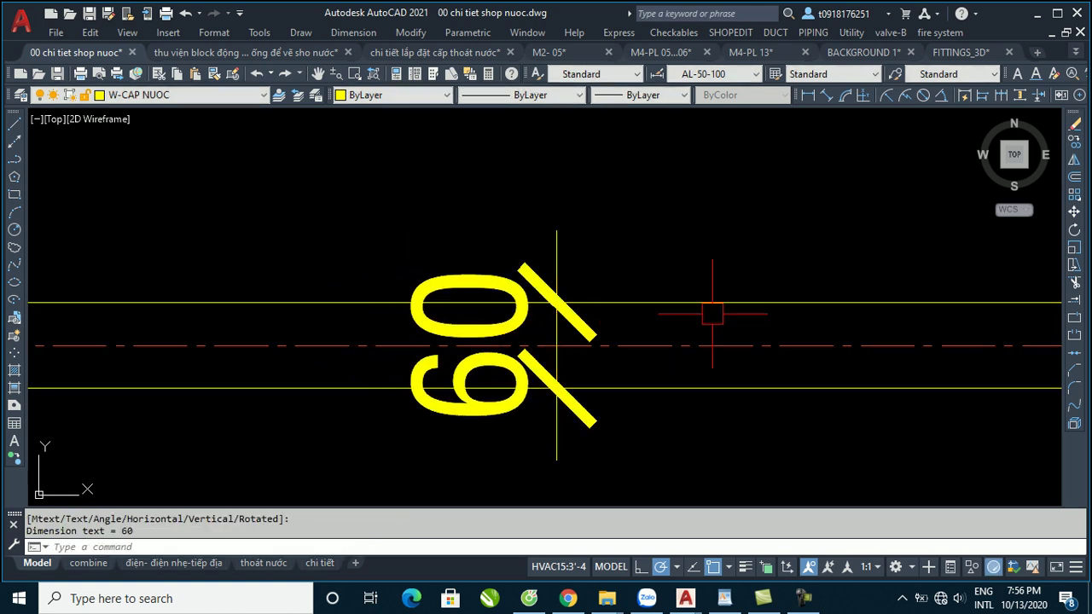
key("Escape")
scroll(717, 320, "down", 4)
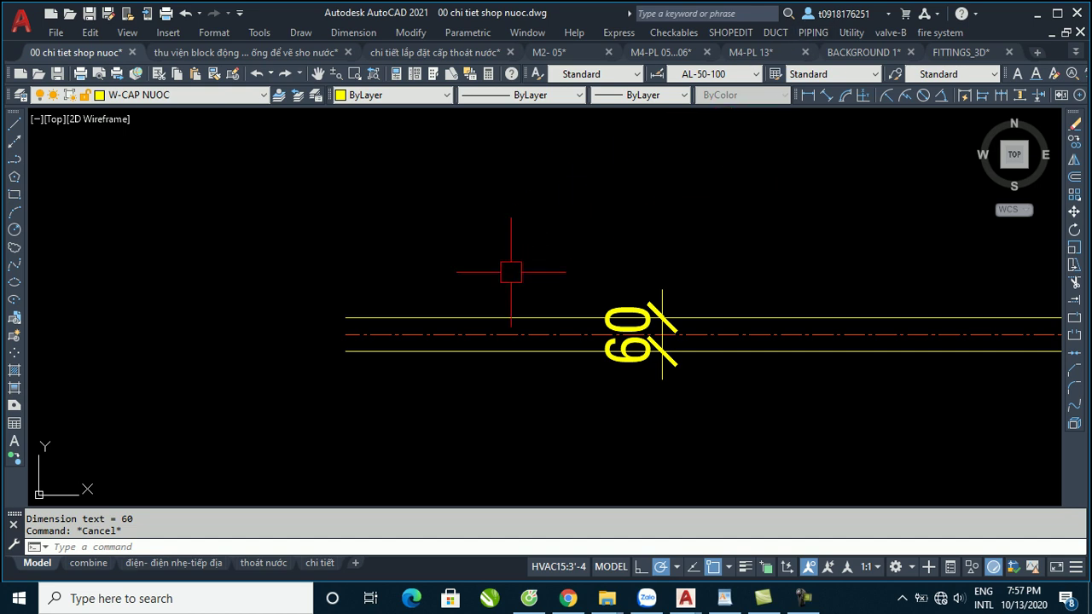
middle_click_drag(512, 270, 674, 228)
Open the elbow, flange and cleanout dynamic block dialog, keep size 80, and choose Elbow(45)(B).
left_click(815, 33)
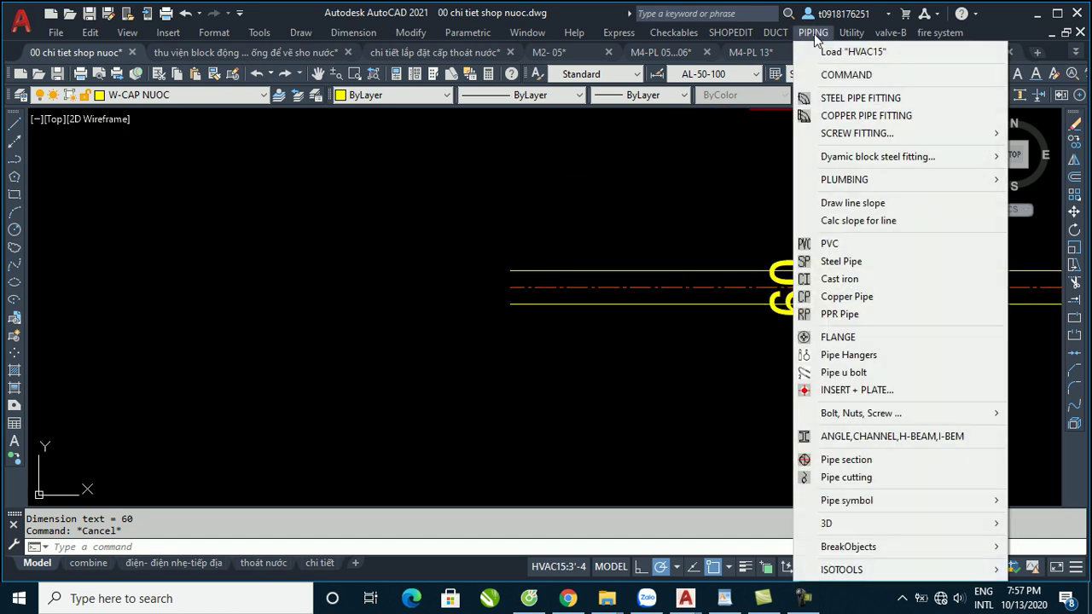
mouse_move(845, 179)
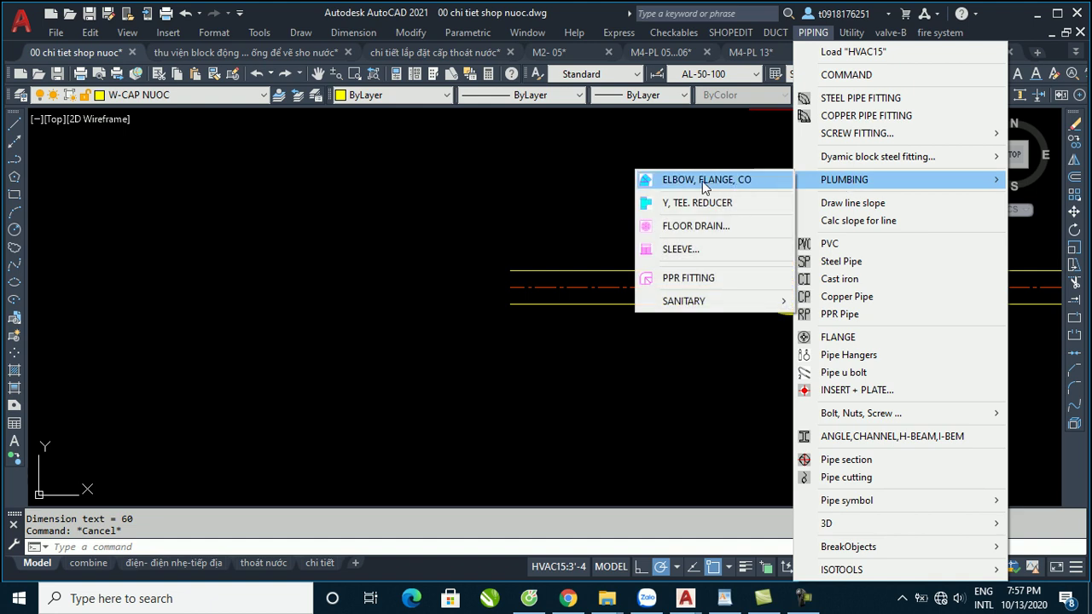
left_click(668, 183)
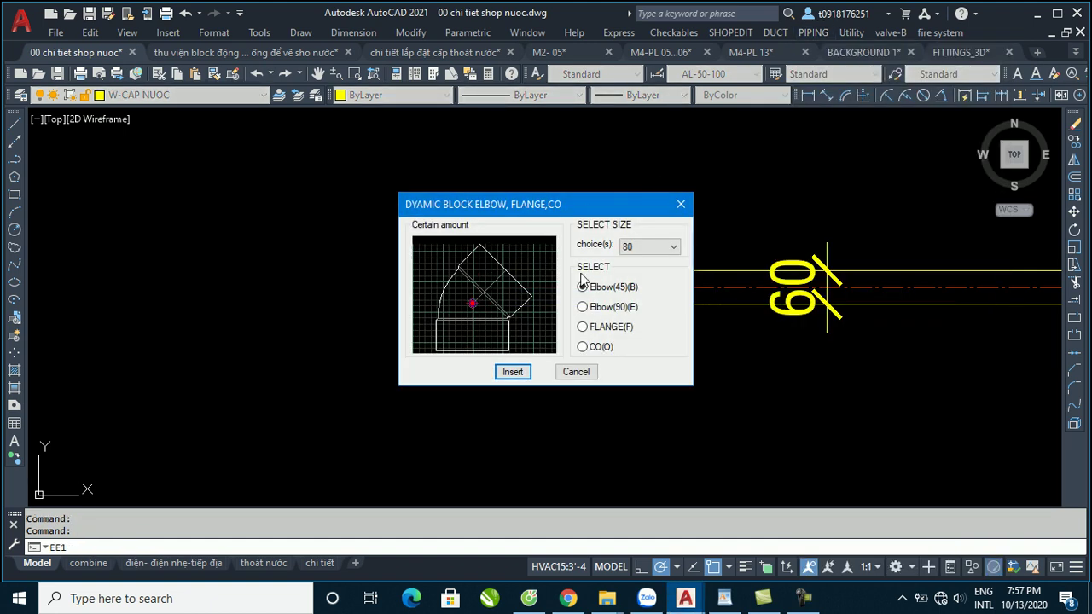
left_click(649, 249)
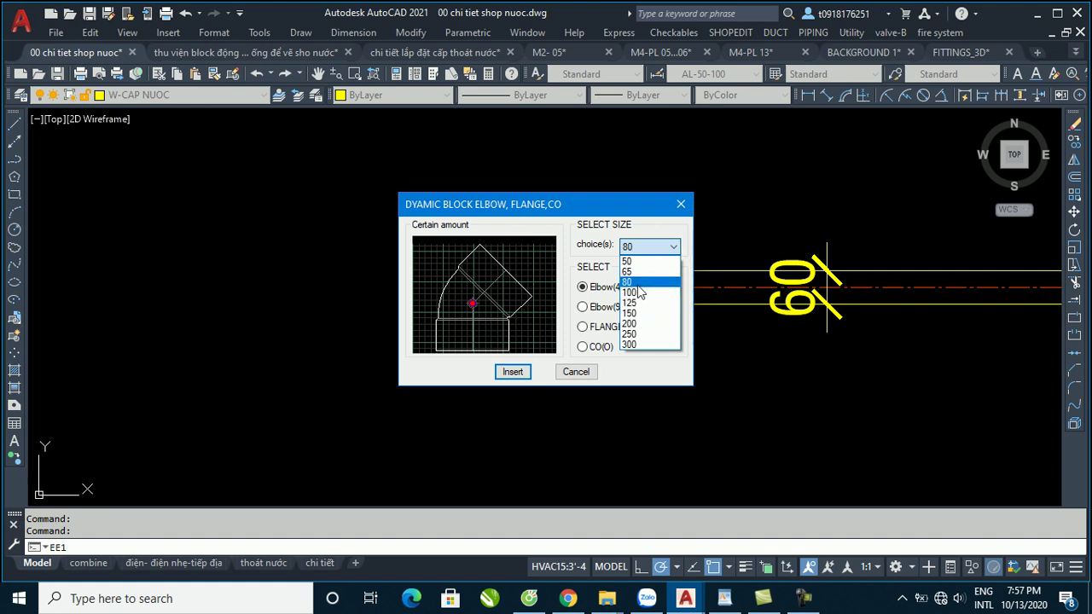
left_click(638, 285)
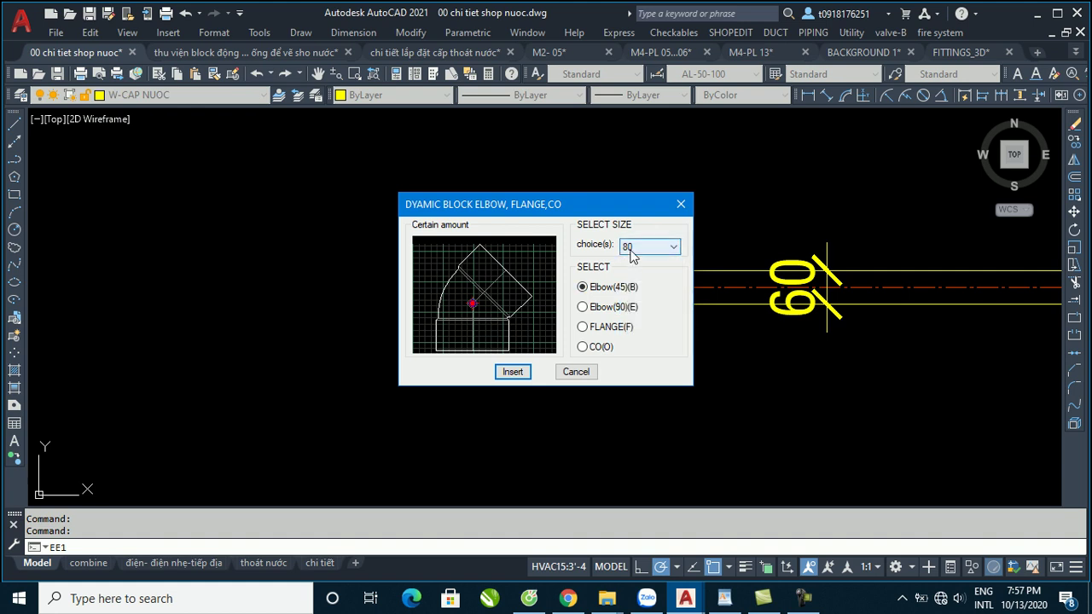
left_click(637, 254)
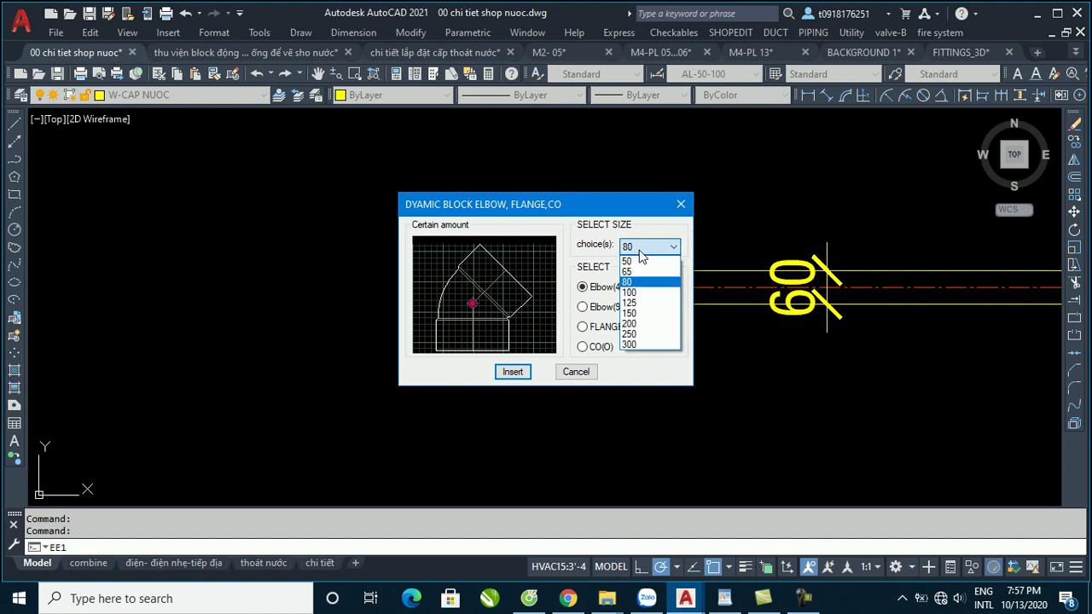
left_click(621, 241)
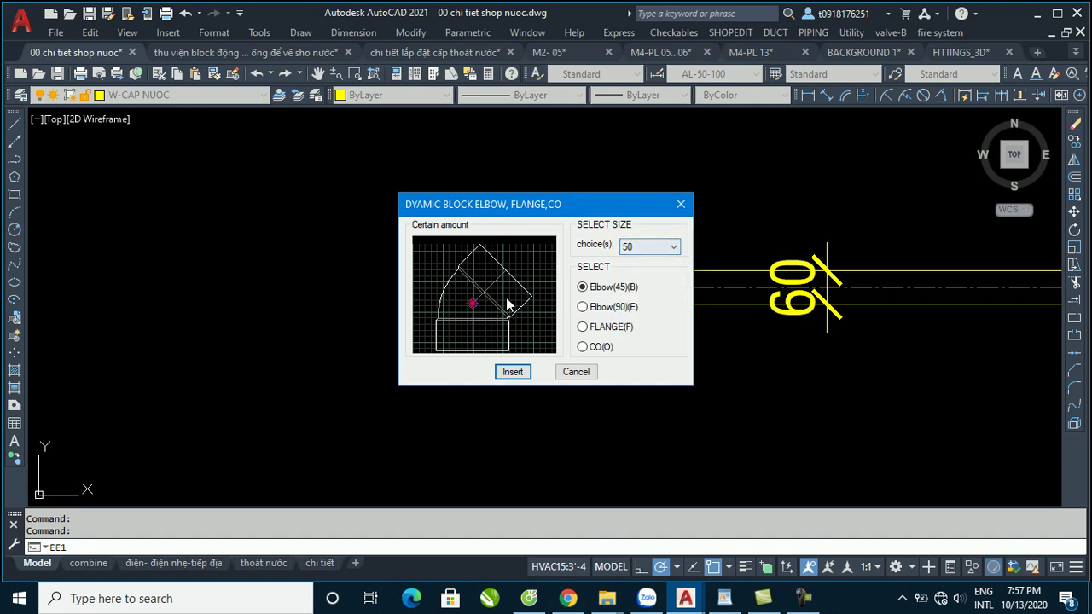
left_click(583, 308)
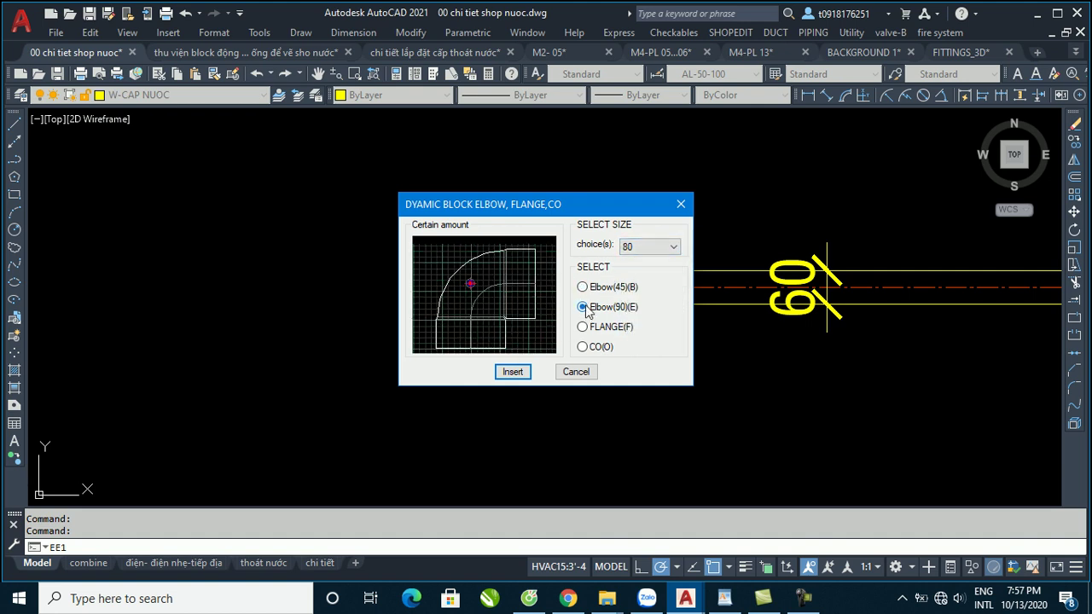
left_click(584, 289)
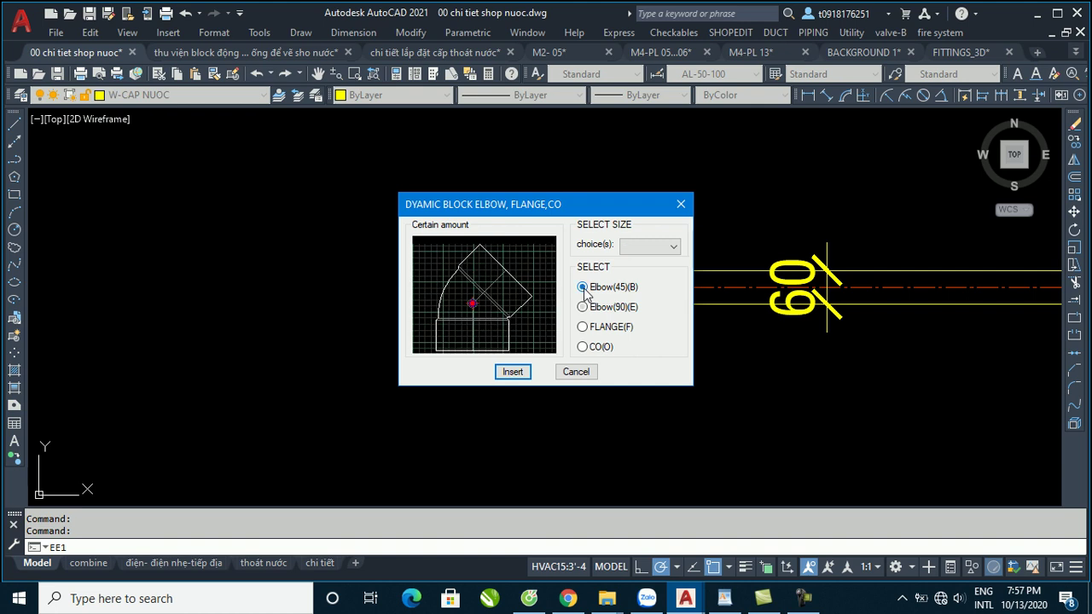
Insert the 45° elbow on the horizontal pipe's left end, using a new base point, rotated 315°.
left_click(512, 373)
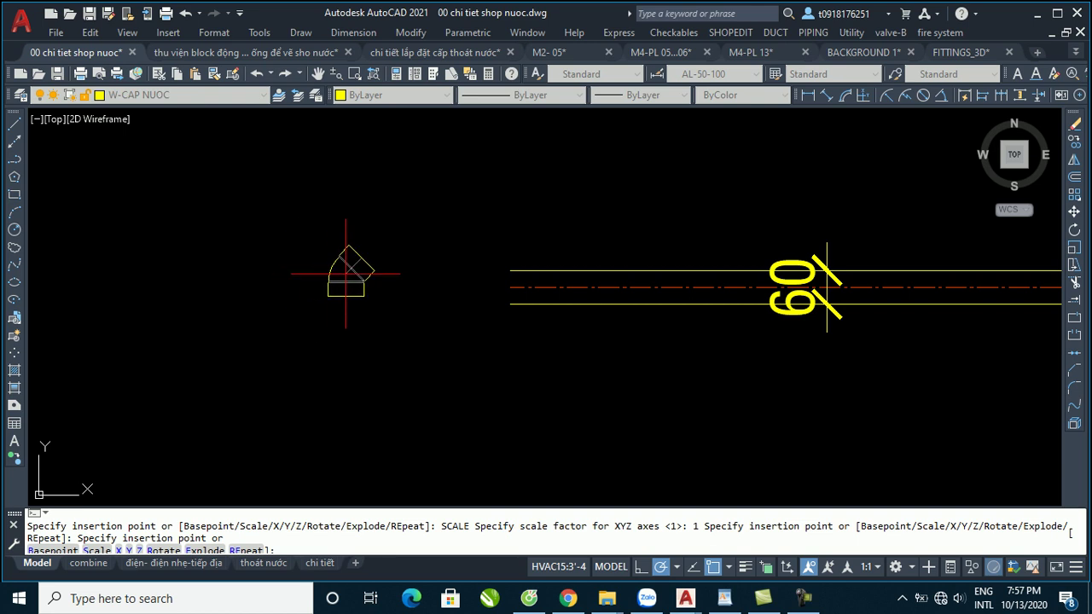
type("b")
key("Return")
scroll(378, 239, "up", 1)
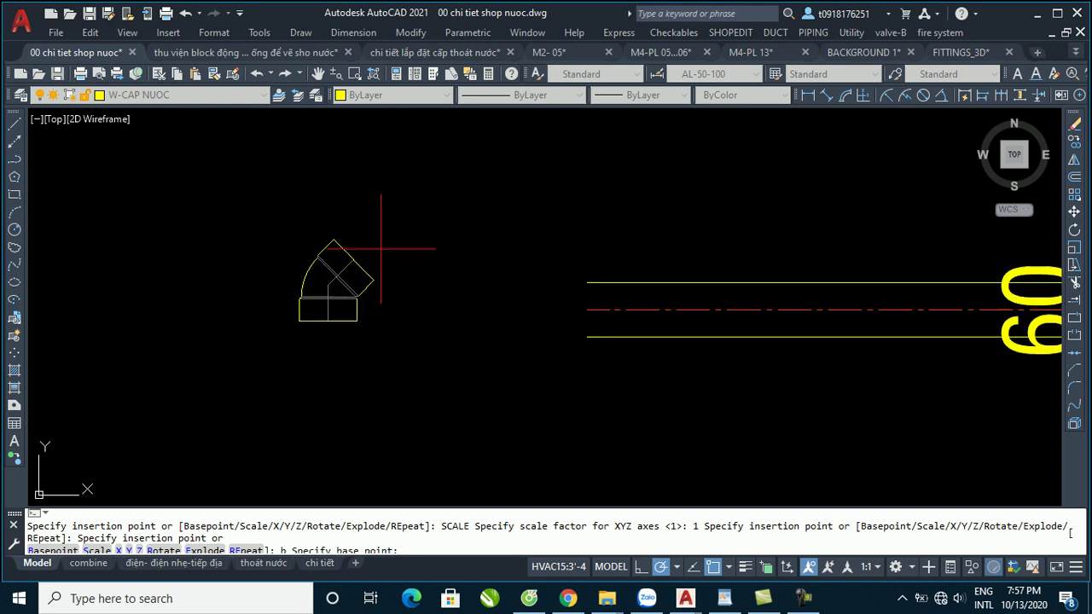
left_click(350, 256)
scroll(510, 327, "up", 2)
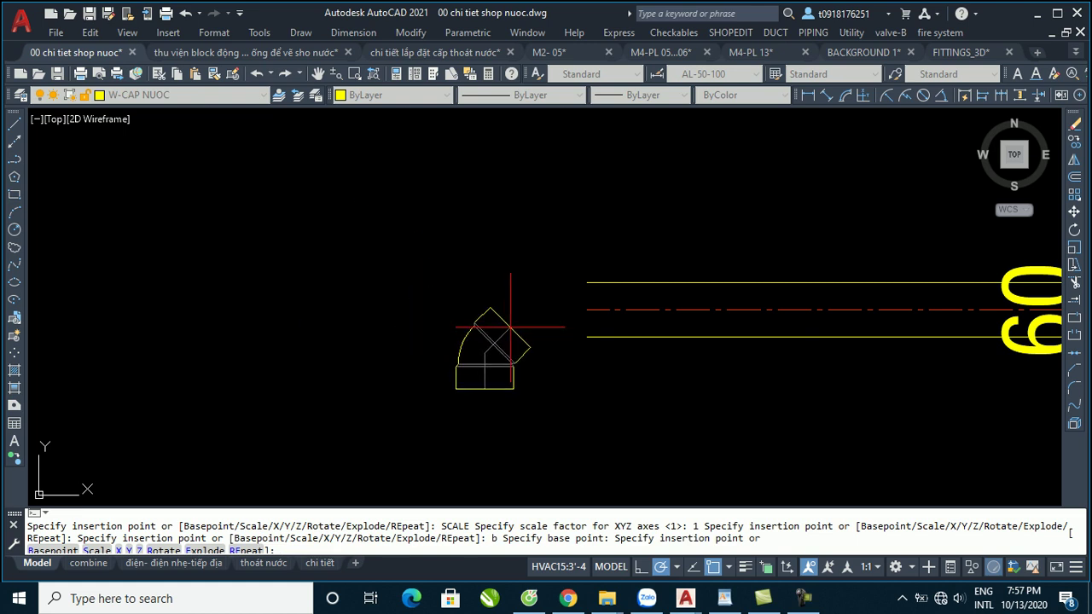
left_click(587, 310)
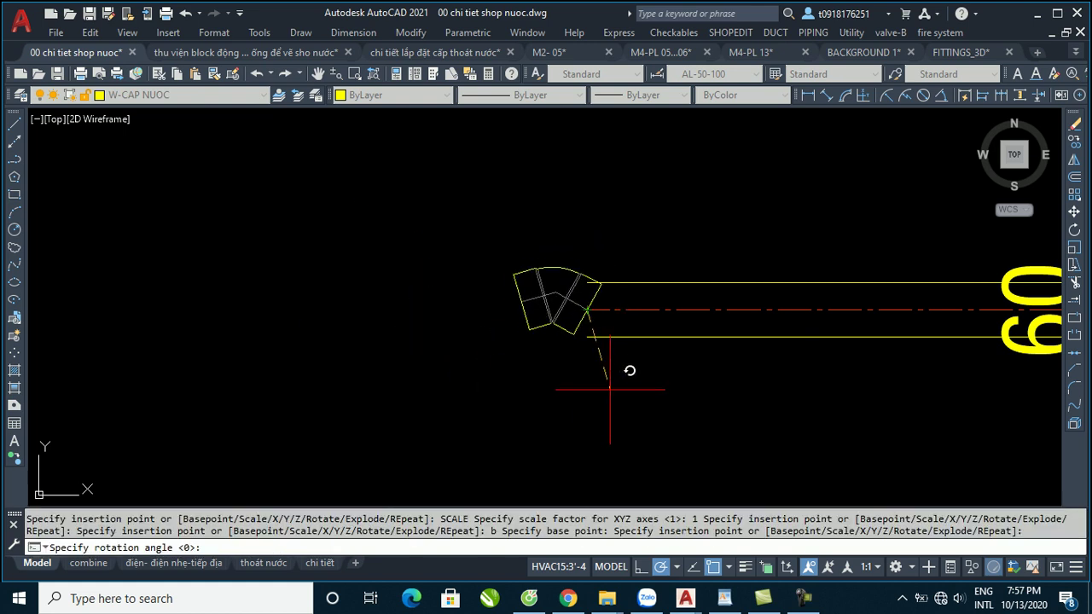
left_click(660, 567)
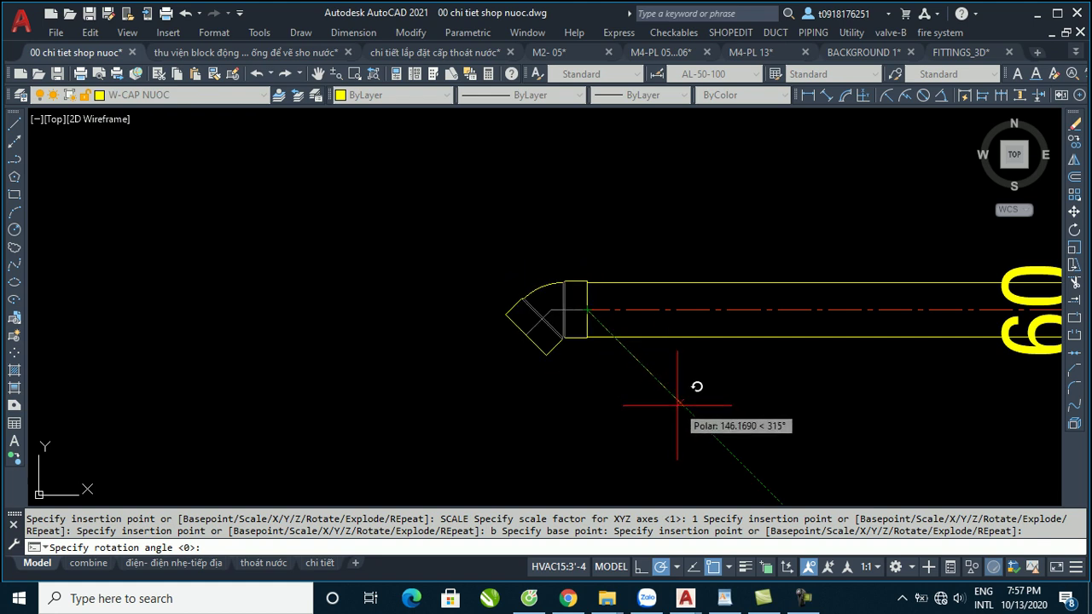
left_click(700, 431)
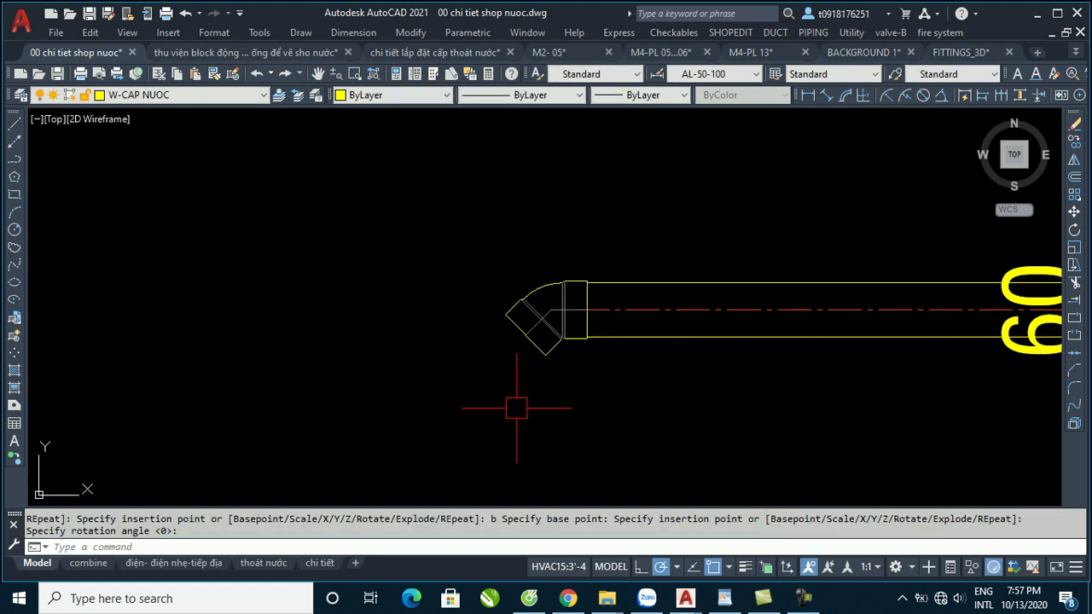
middle_click_drag(527, 381, 453, 273)
scroll(494, 214, "down", 3)
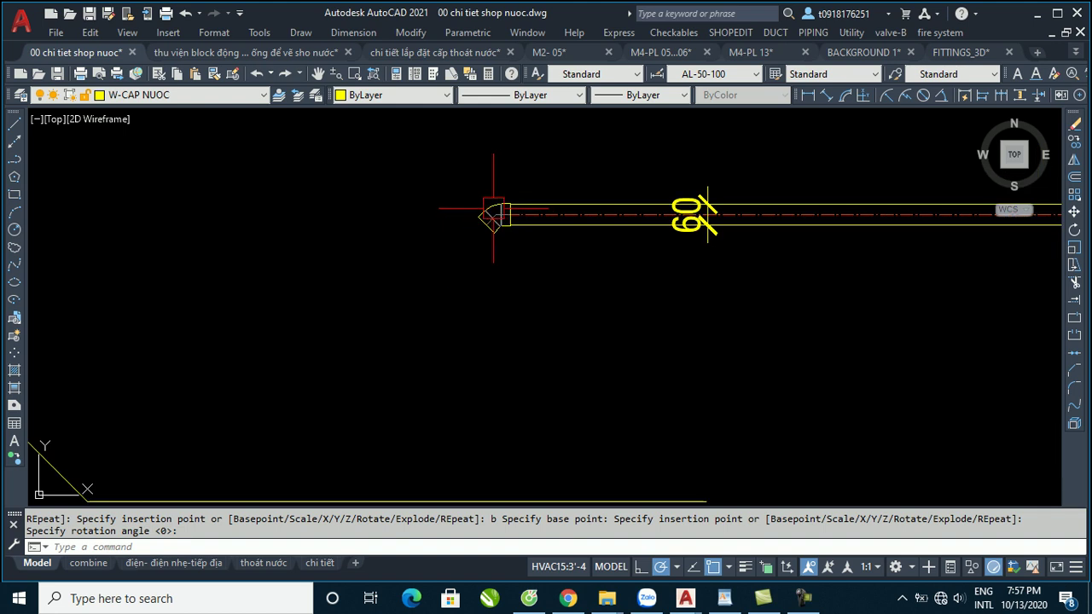
Draw a 50-diameter PVC pipe with no centerline from the elbow's open end diagonally down-left.
left_click(811, 34)
left_click(835, 243)
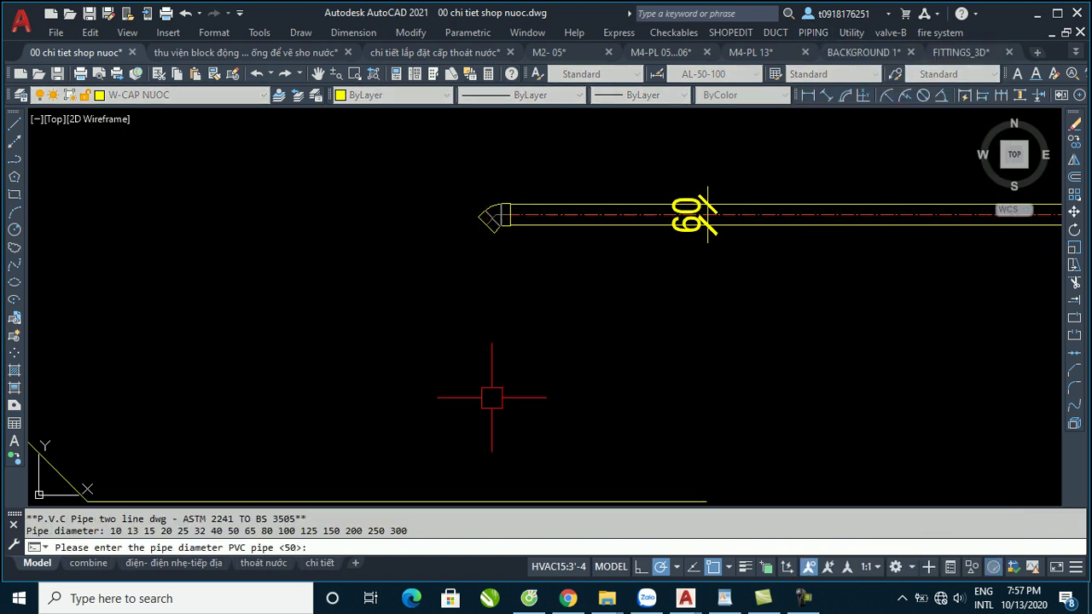
key("Return")
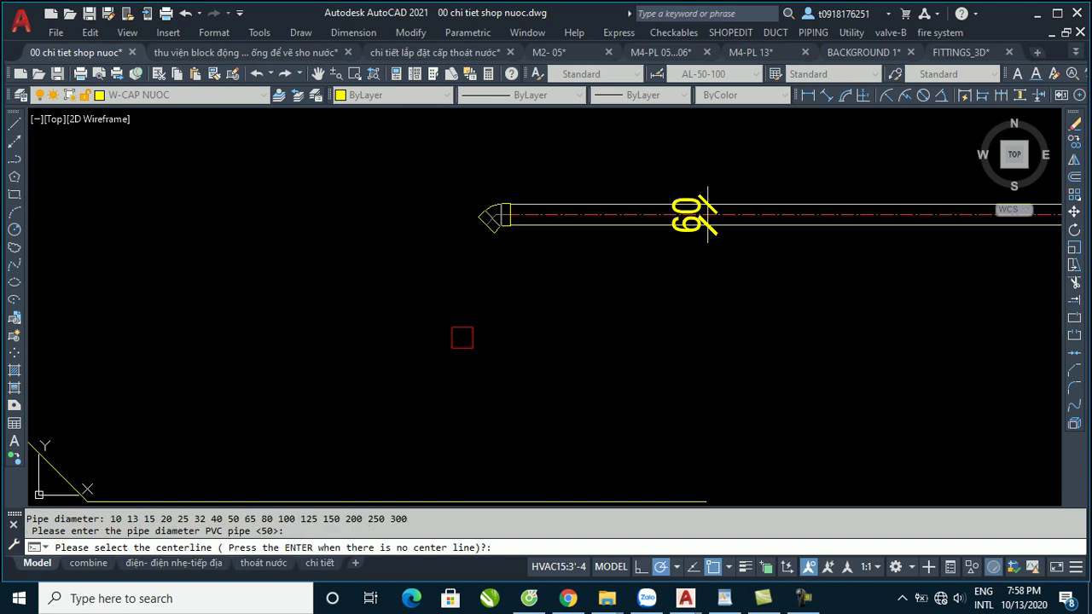
key("Return")
left_click(488, 220)
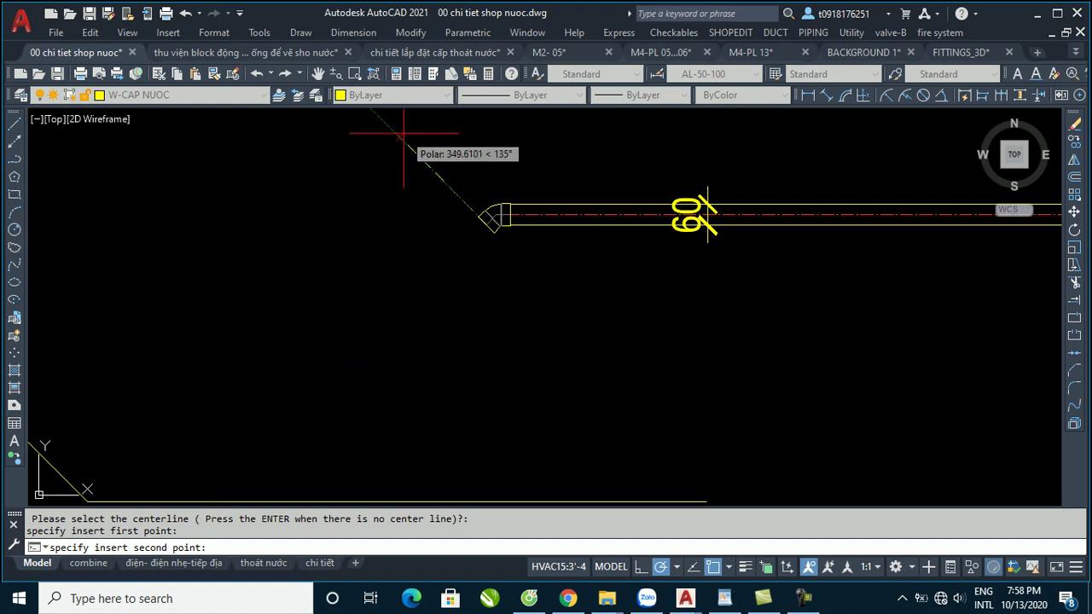
left_click(307, 408)
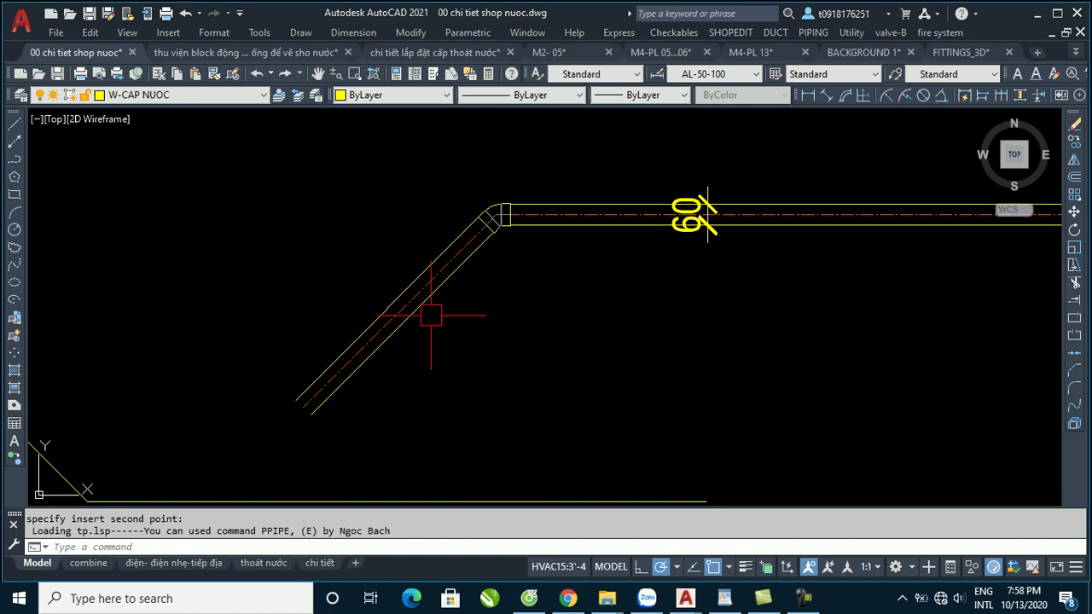
Bring the elbow back into view and select it.
middle_click_drag(392, 371, 386, 296)
middle_click_drag(299, 341, 487, 402)
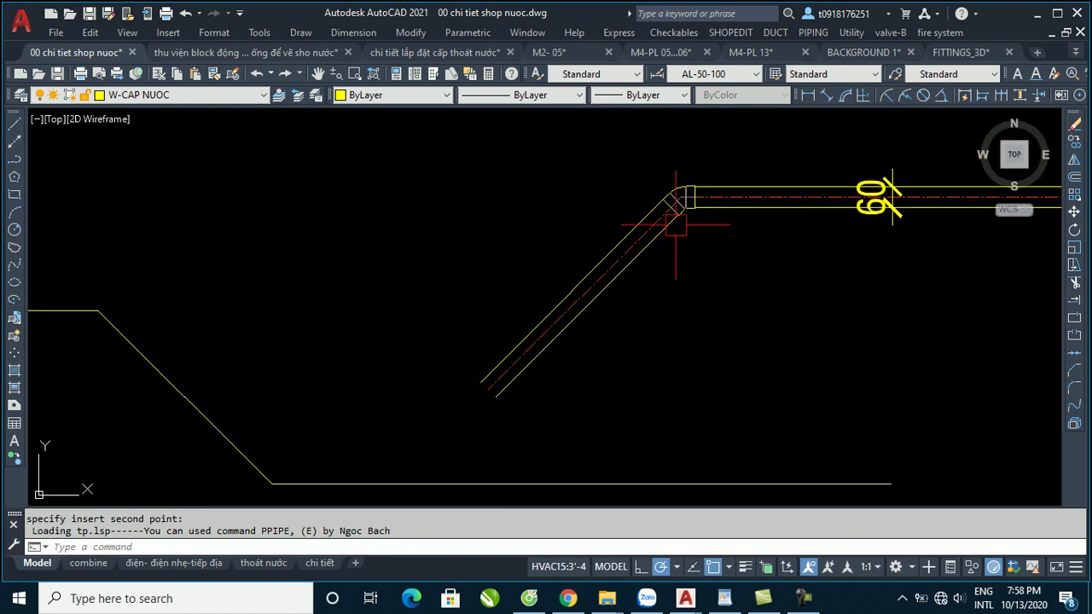
scroll(676, 201, "up", 4)
left_click(678, 189)
Copy the elbow with CO to the diagonal pipe's lower end.
scroll(682, 192, "down", 2)
type("co")
key("Return")
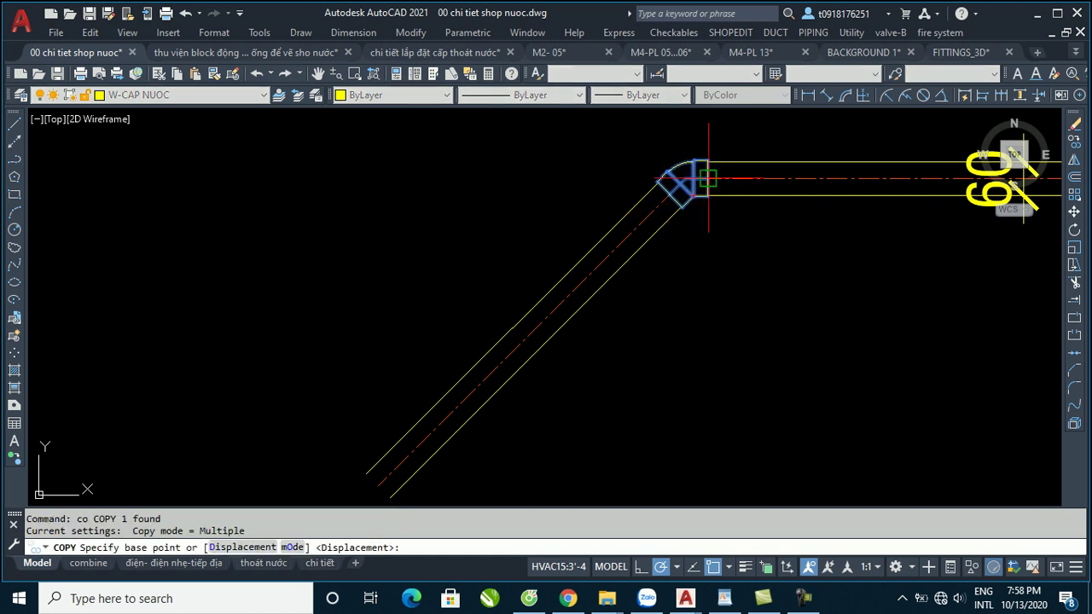
left_click(701, 178)
middle_click_drag(583, 263, 621, 114)
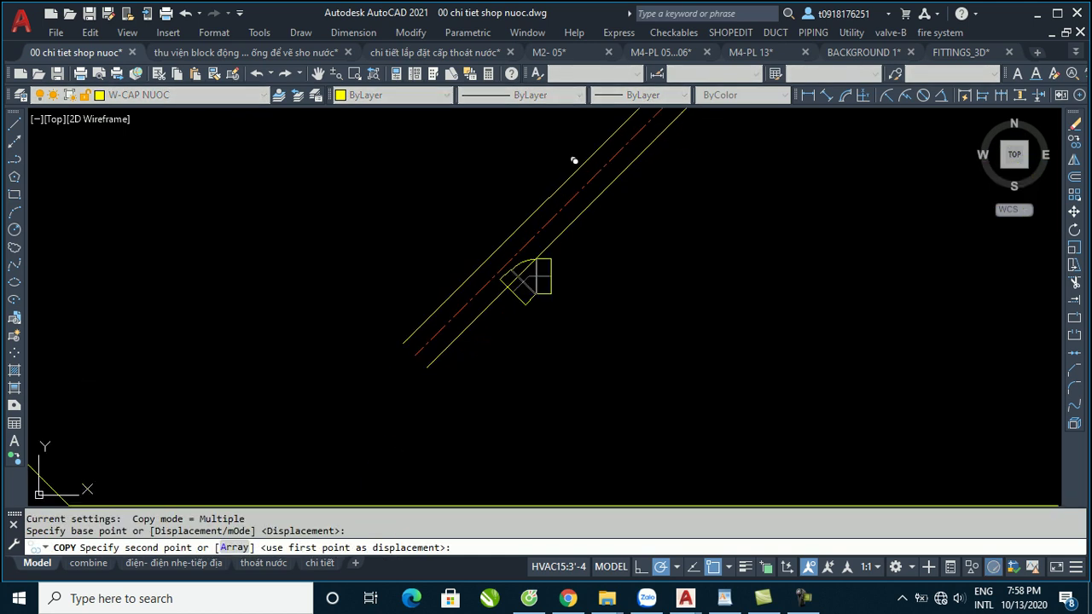
left_click(416, 355)
key("Escape")
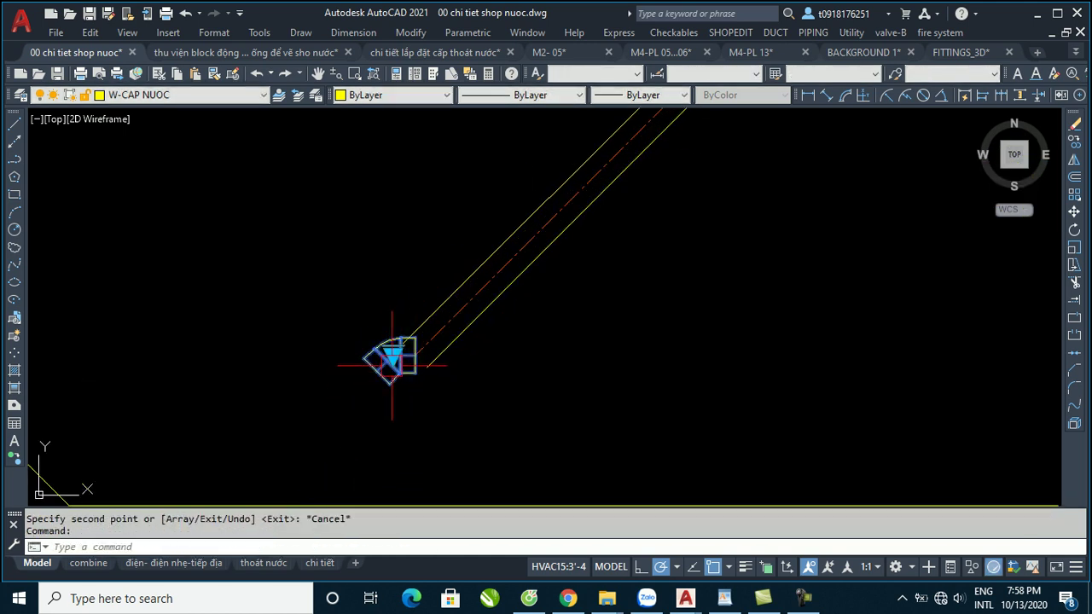
Rotate the copied elbow about its base point with RO to suit the pipe end, then select it.
type("ro")
key("Return")
scroll(410, 350, "up", 2)
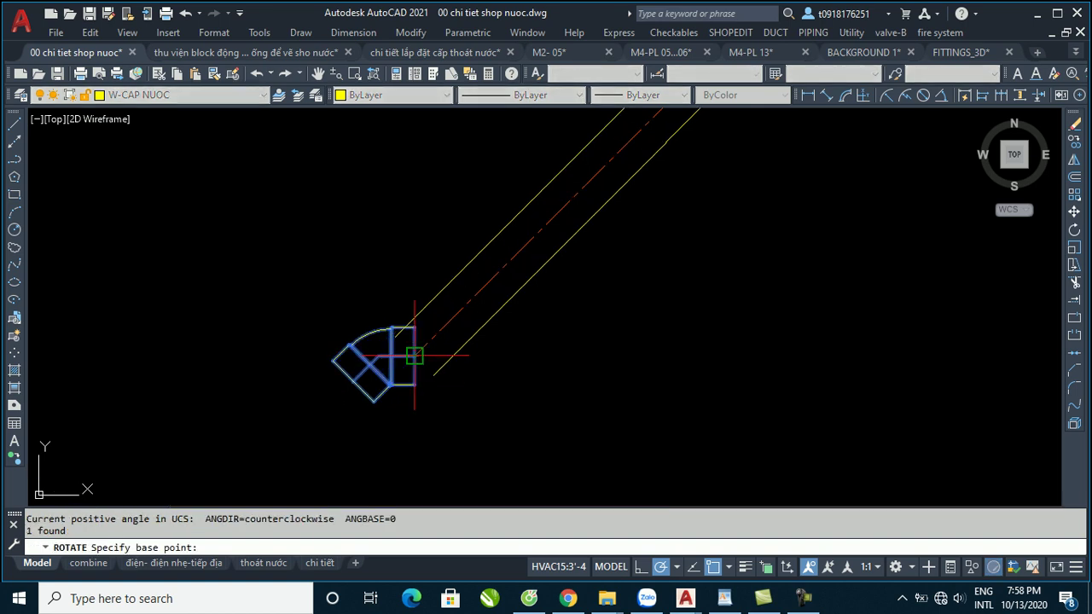
left_click(416, 353)
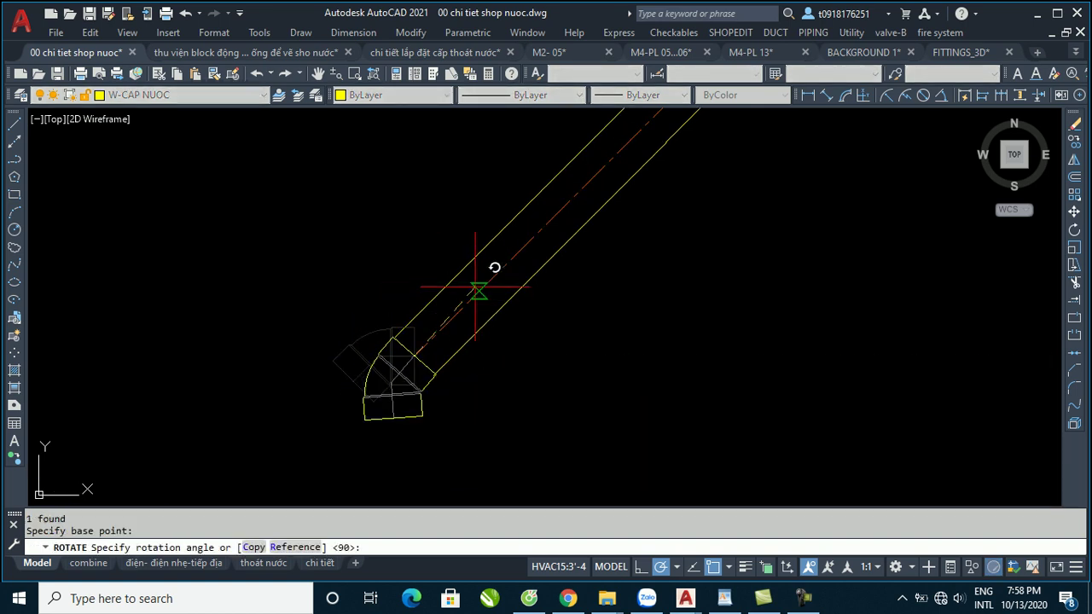
left_click(503, 272)
middle_click_drag(380, 421, 378, 301)
left_click(387, 277)
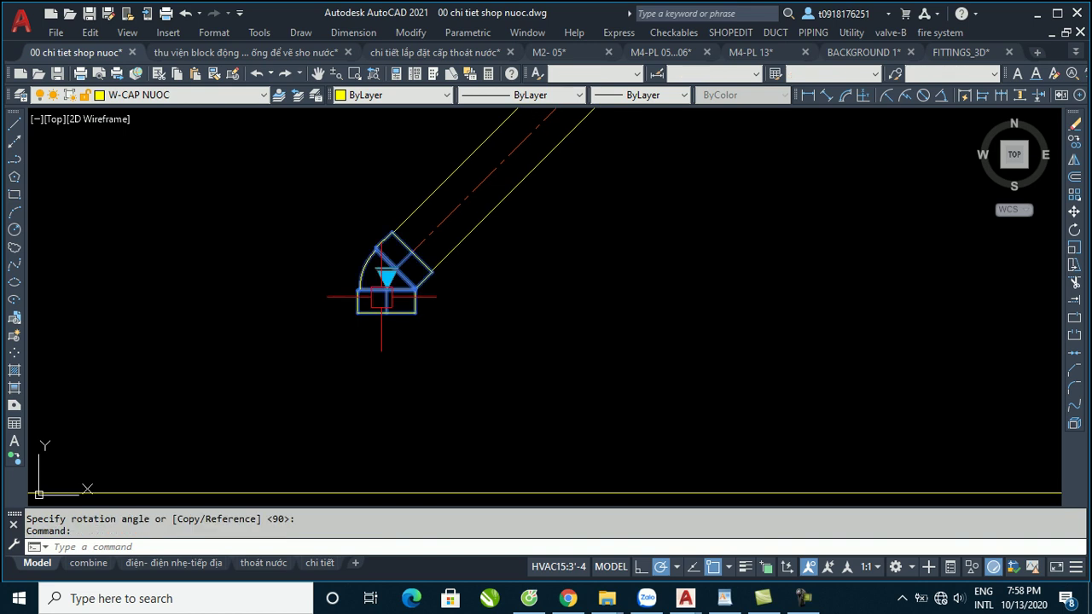
Try the copied elbow's DN90, UP90, UPx45 and DNx45 views, settling on UP45.
left_click(386, 277)
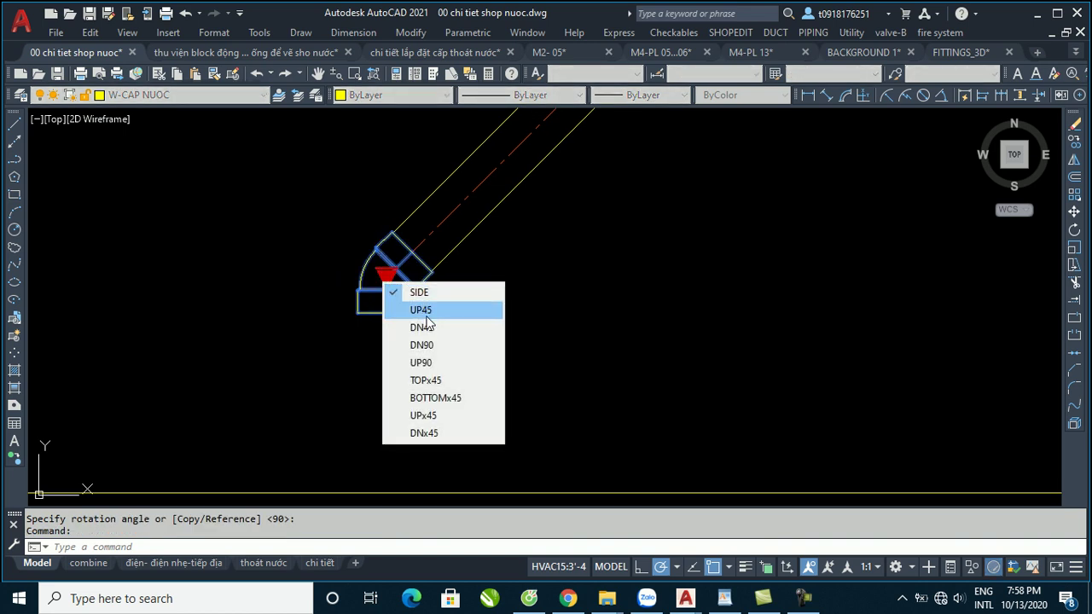
left_click(424, 345)
left_click(387, 277)
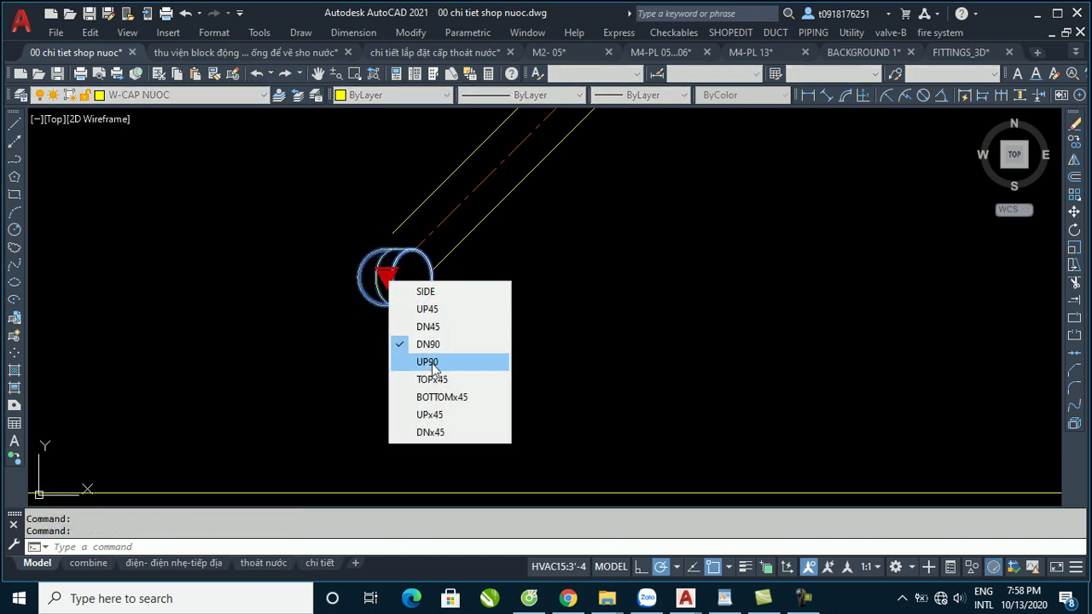
left_click(427, 360)
left_click(387, 277)
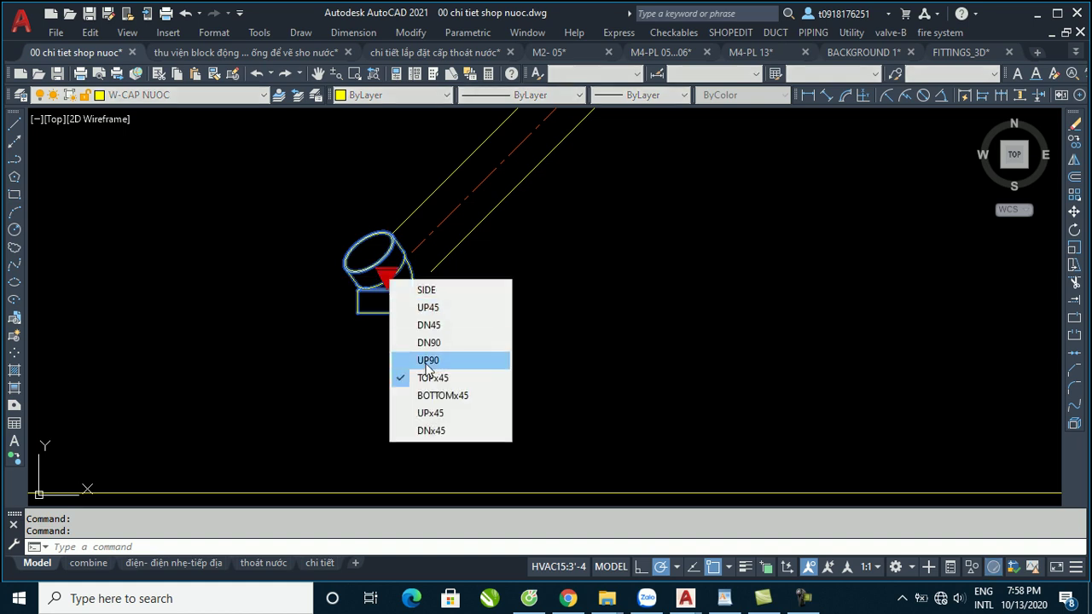
left_click(430, 413)
left_click(386, 275)
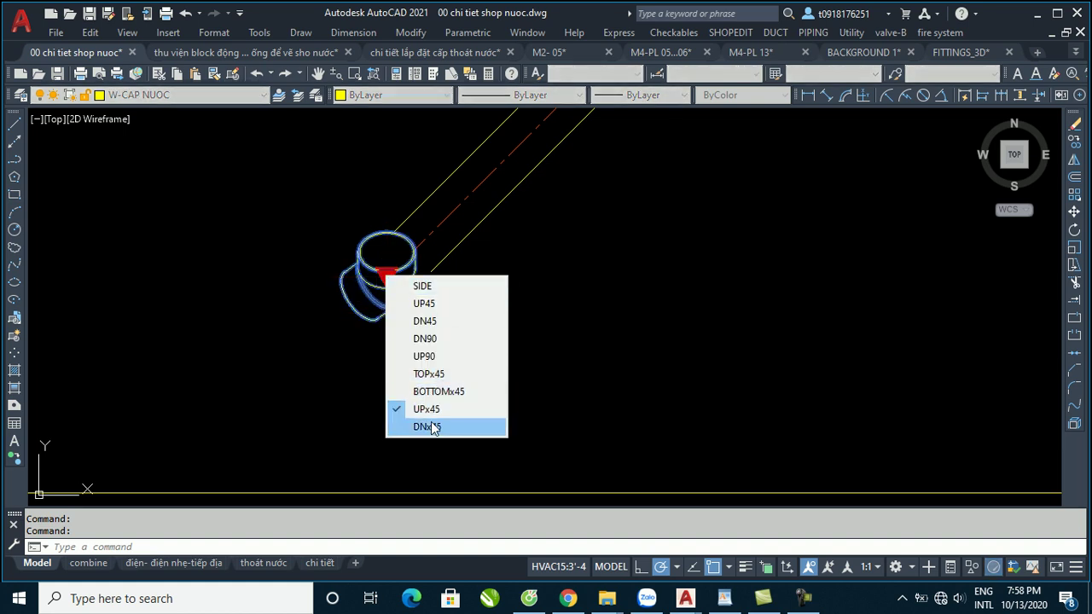
left_click(427, 427)
left_click(387, 275)
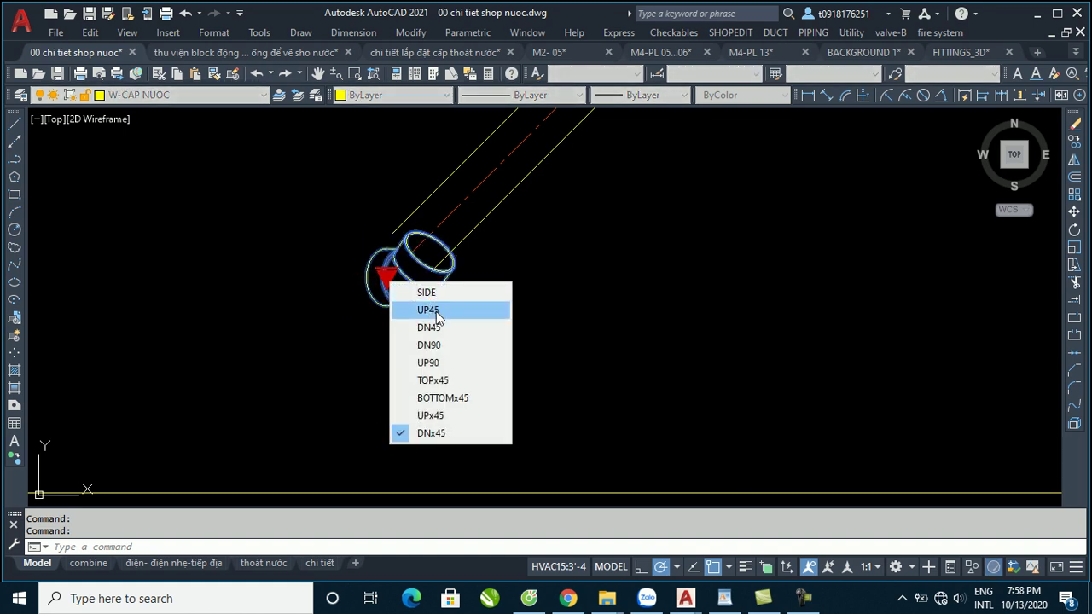
left_click(431, 310)
Rotate the UP45 elbow to align with the diagonal pipe.
type("ro")
key("Return")
left_click(386, 292)
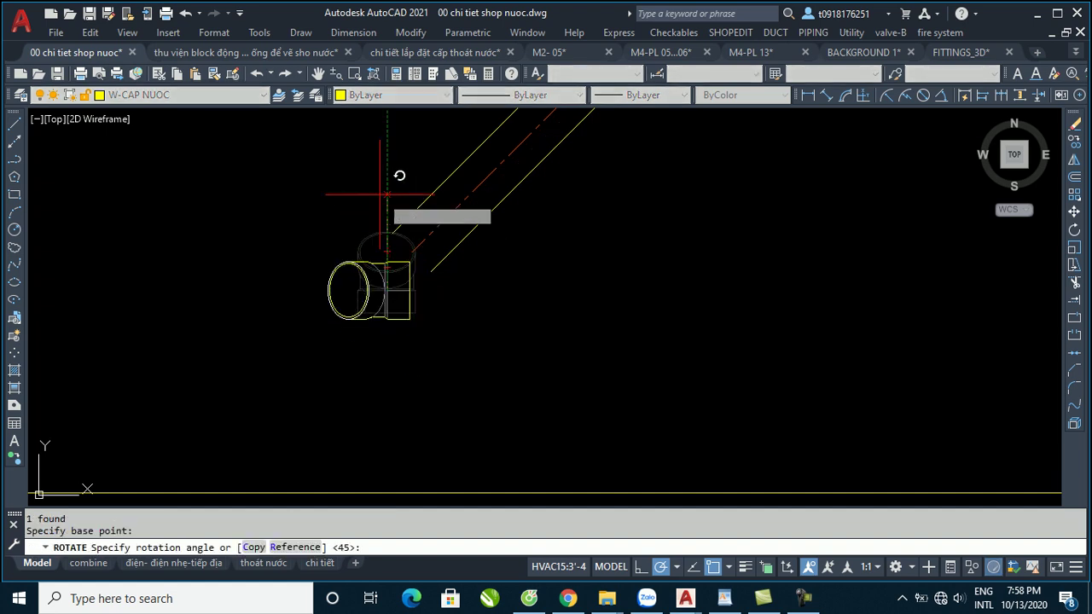
left_click(347, 216)
Select the elbow and start moving it with M from its base point.
left_click(392, 290)
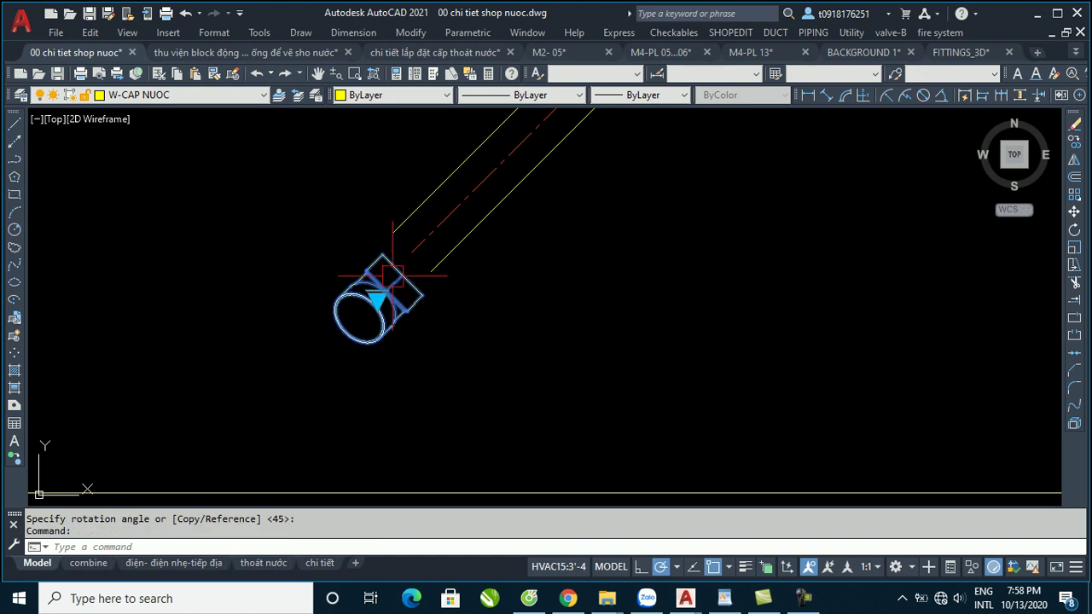
type("m")
key("Return")
left_click(404, 273)
Seat the elbow on the diagonal pipe's lower end, zoom out, and open the PIPING menu.
left_click(412, 255)
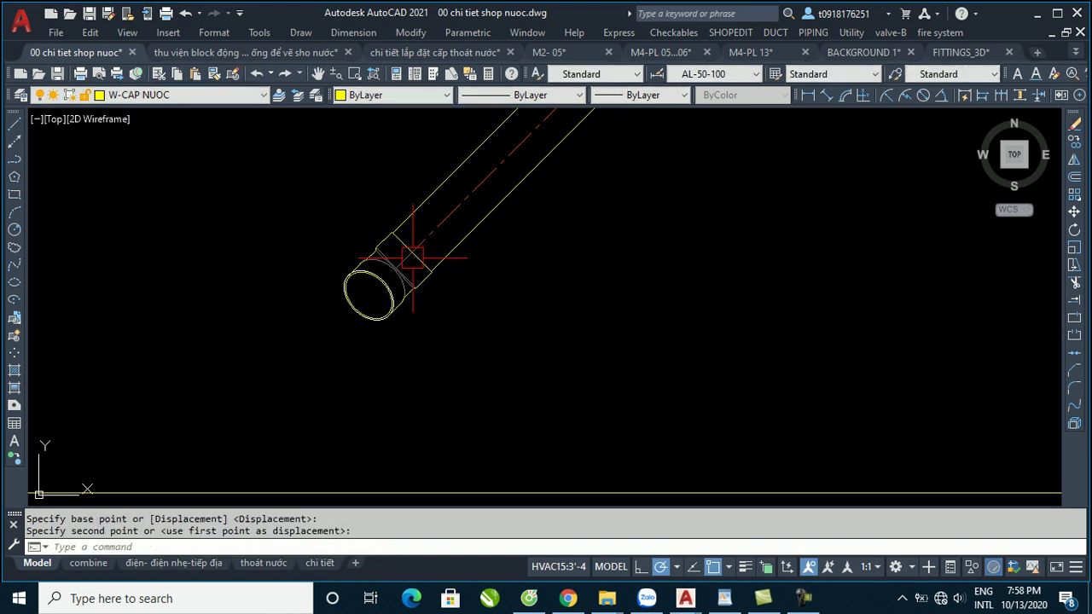
scroll(422, 351, "down", 2)
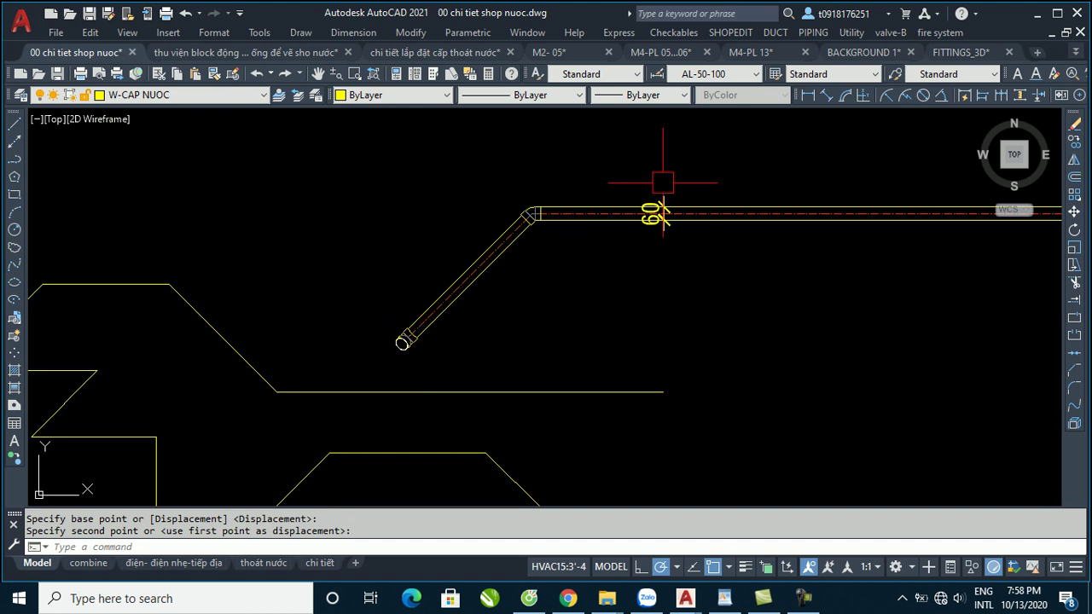
left_click(812, 33)
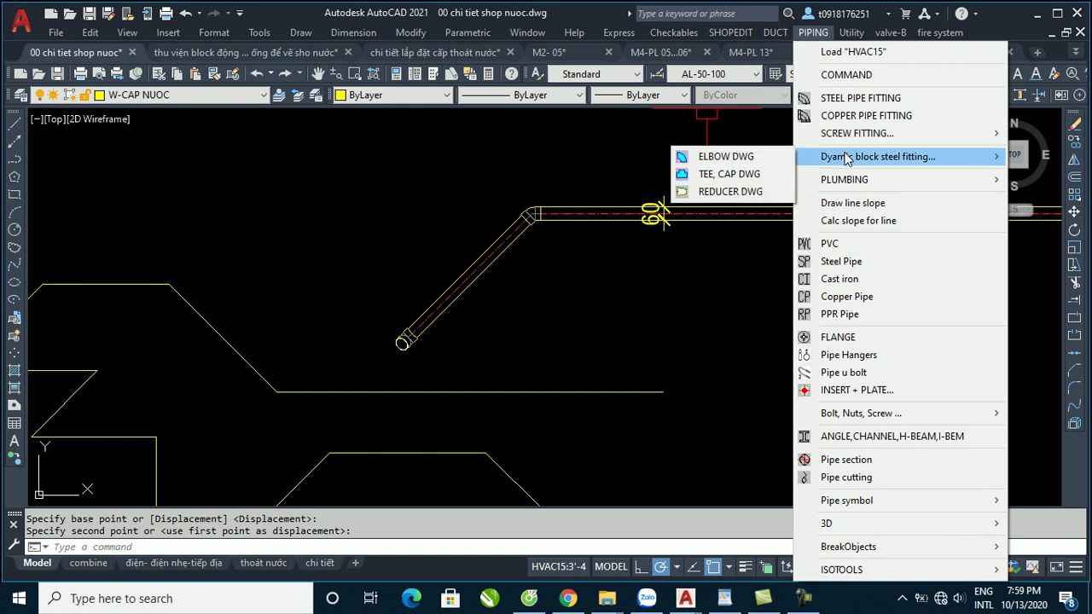
mouse_move(844, 180)
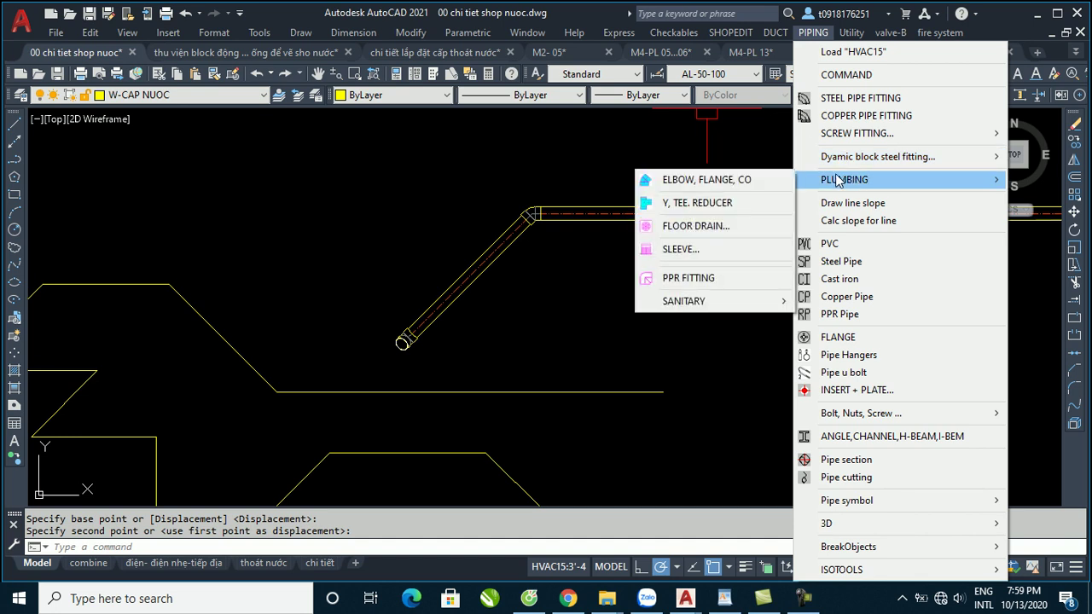
Choose the Y PVC(90) fitting at size 50x40 from the Y/tee/reducer dialog and insert it.
left_click(672, 204)
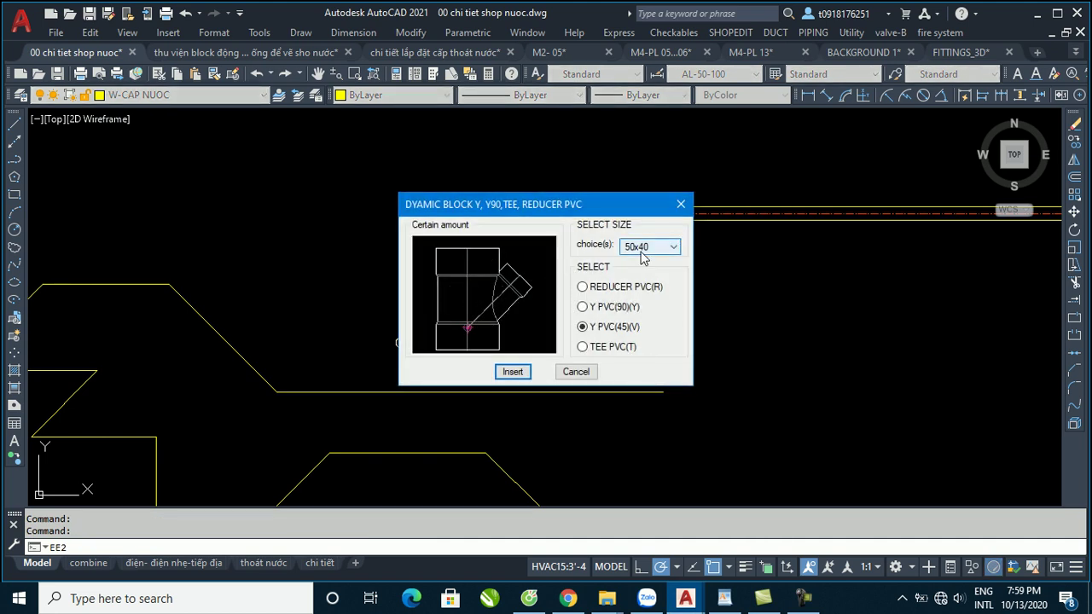
left_click(581, 308)
left_click(669, 247)
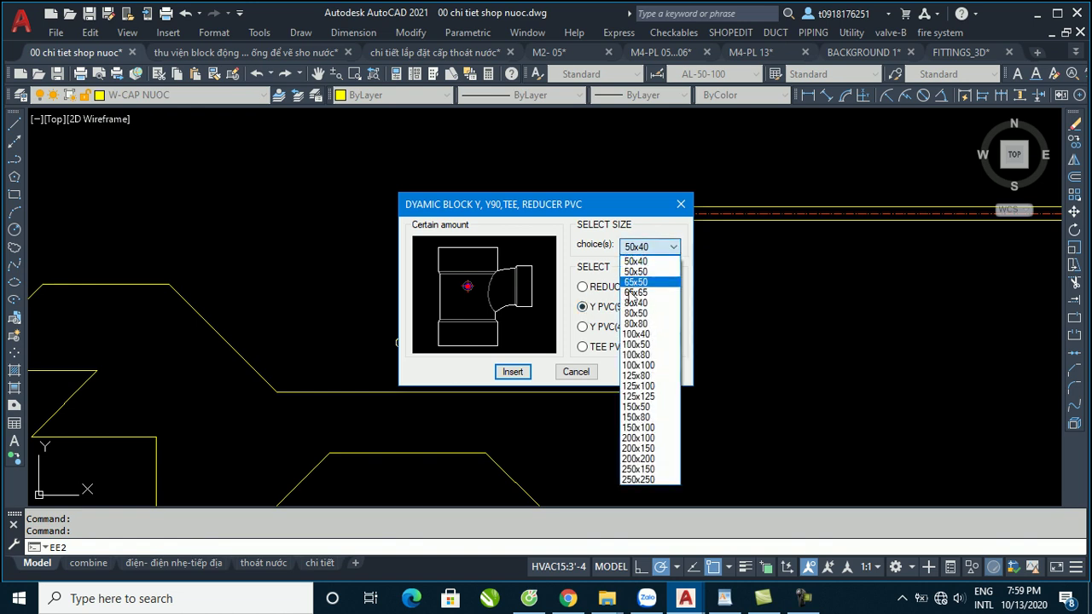
left_click(634, 264)
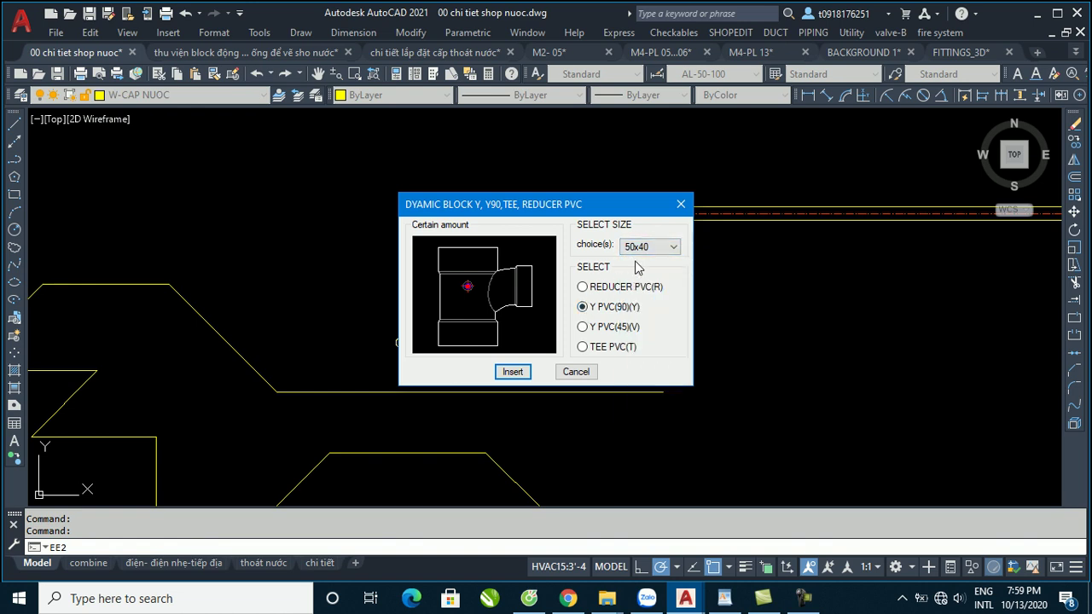
left_click(673, 246)
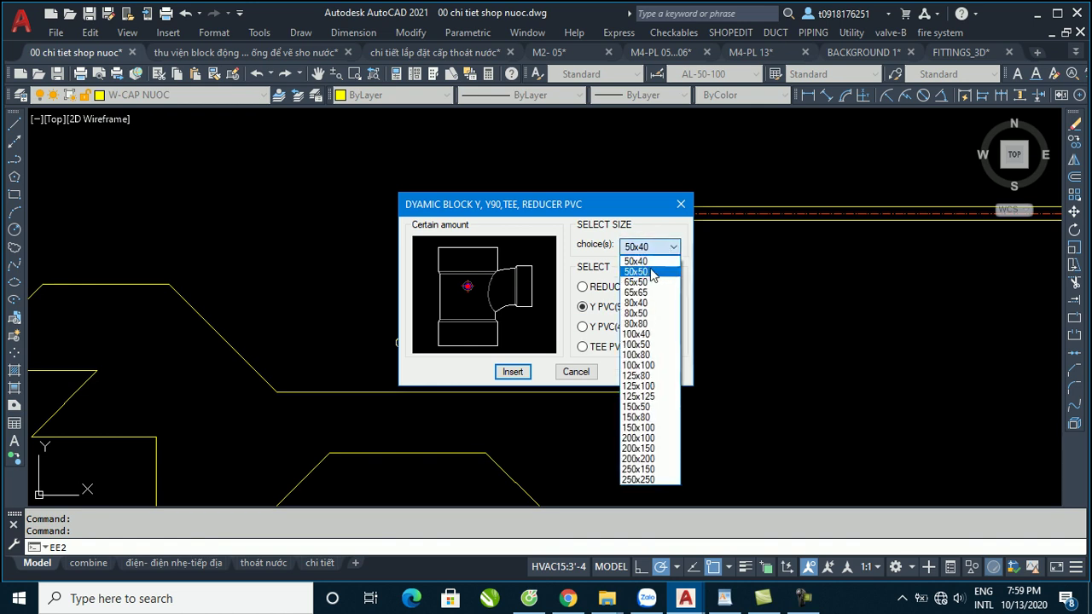
left_click(660, 264)
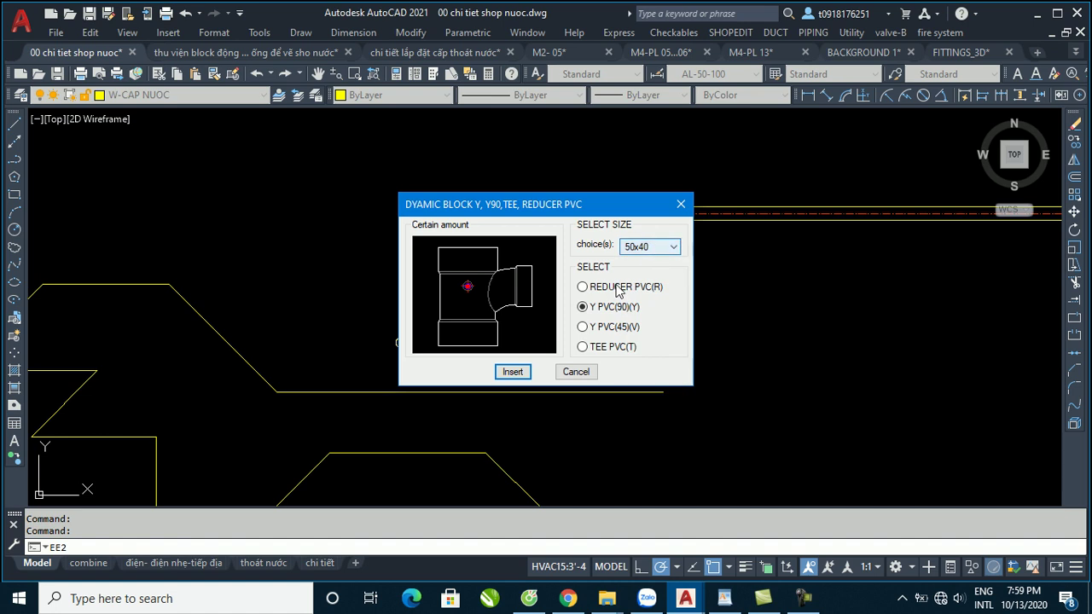
left_click(512, 372)
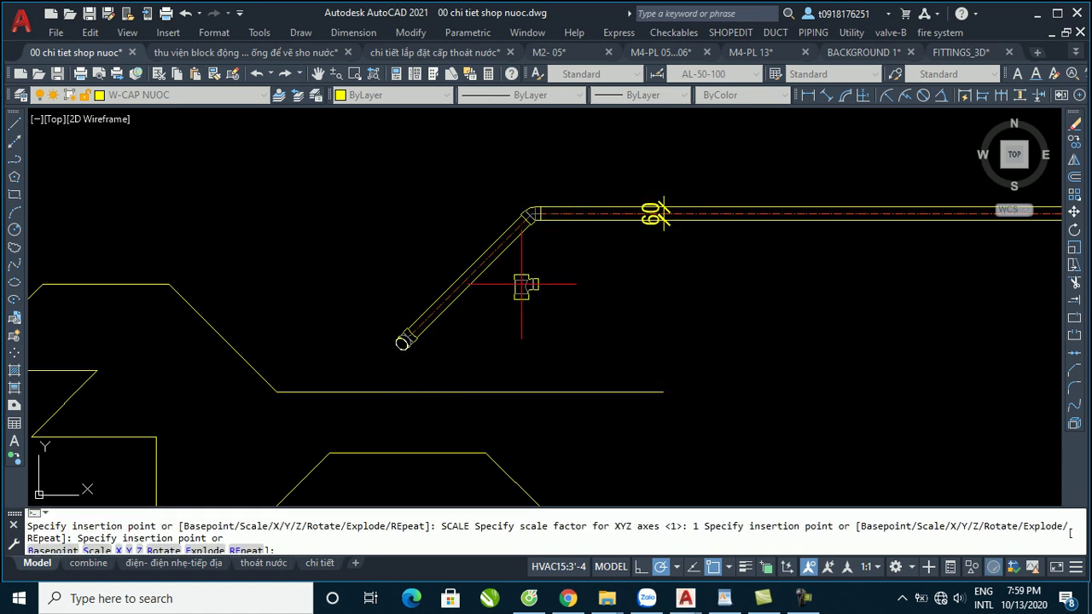
Place the Y fitting rotated 135°, then move it onto the diagonal pipe's lower end.
scroll(384, 341, "up", 3)
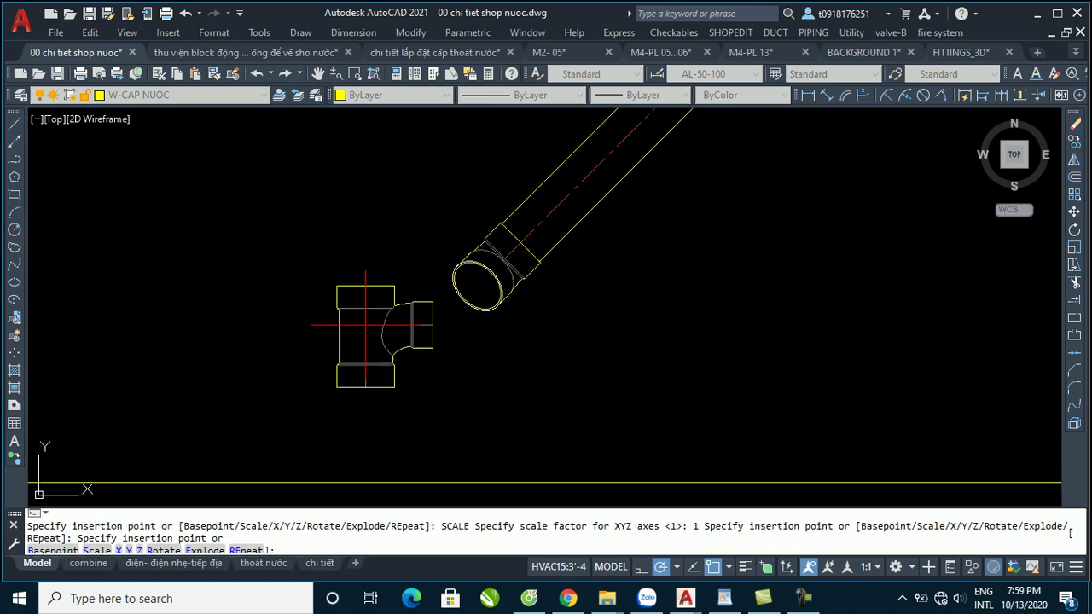
left_click(336, 345)
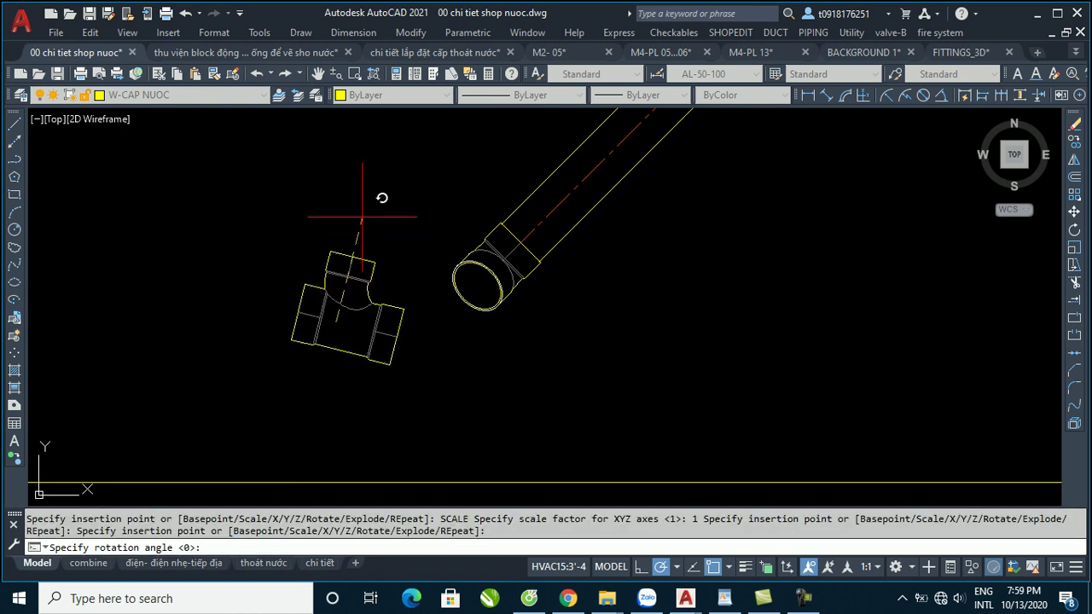
left_click(249, 245)
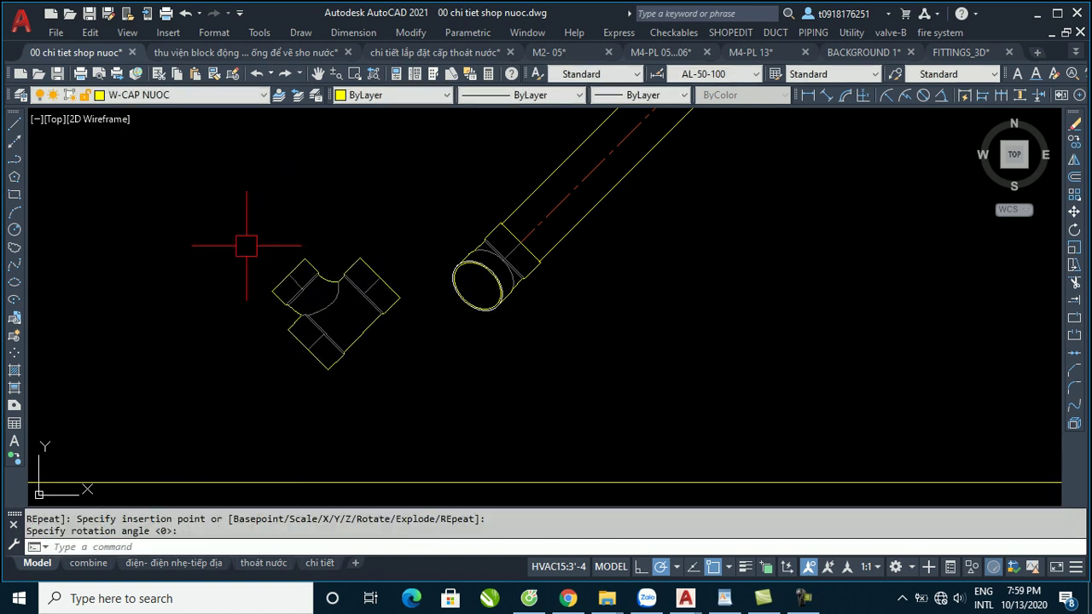
left_click(378, 286)
type("m")
key("Return")
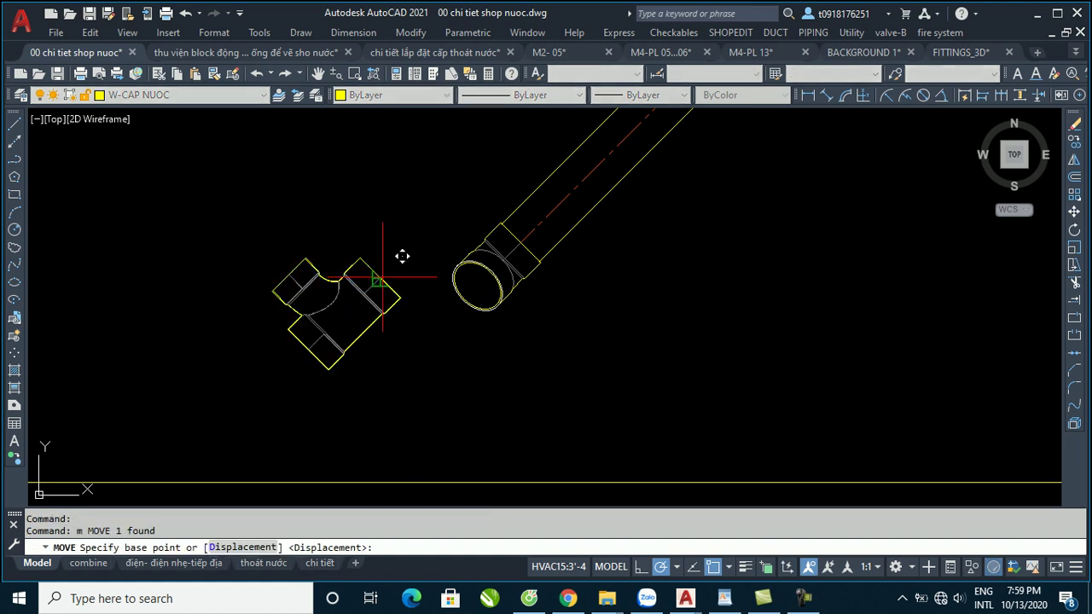
left_click(380, 278)
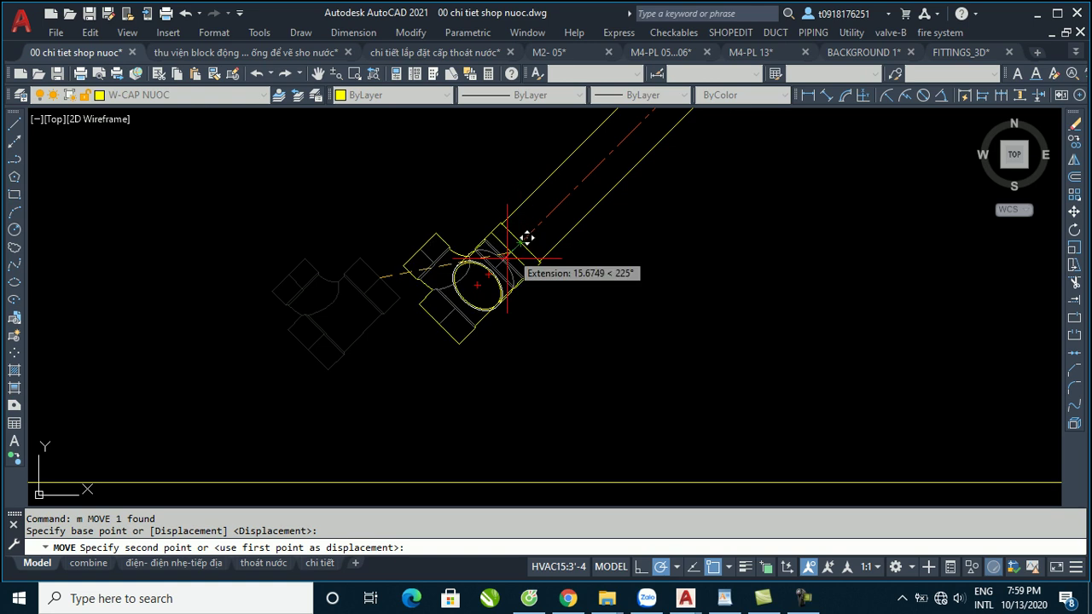
left_click(439, 320)
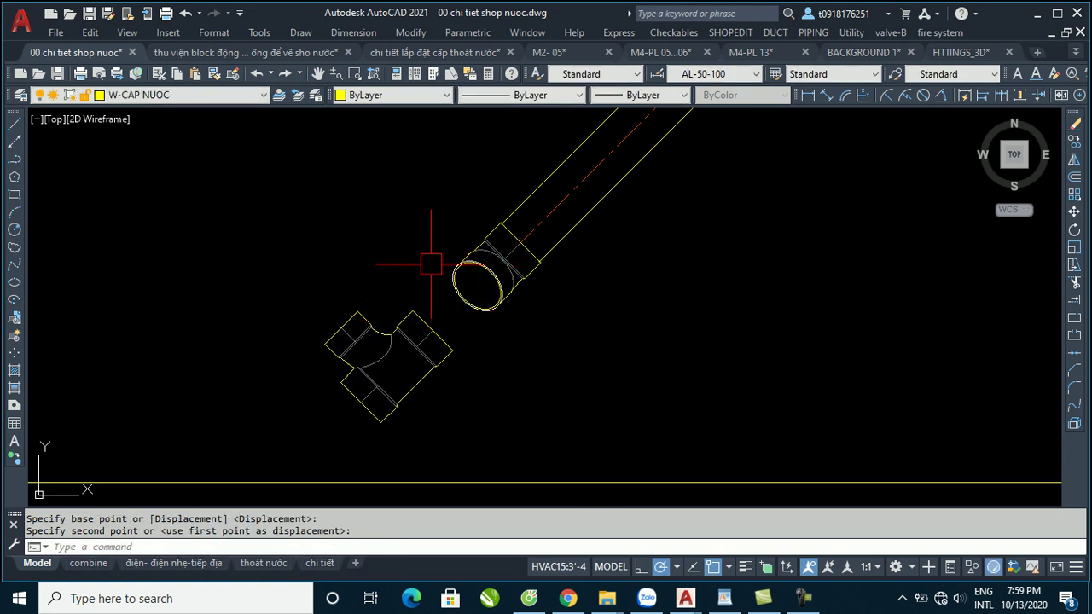
scroll(401, 341, "down", 2)
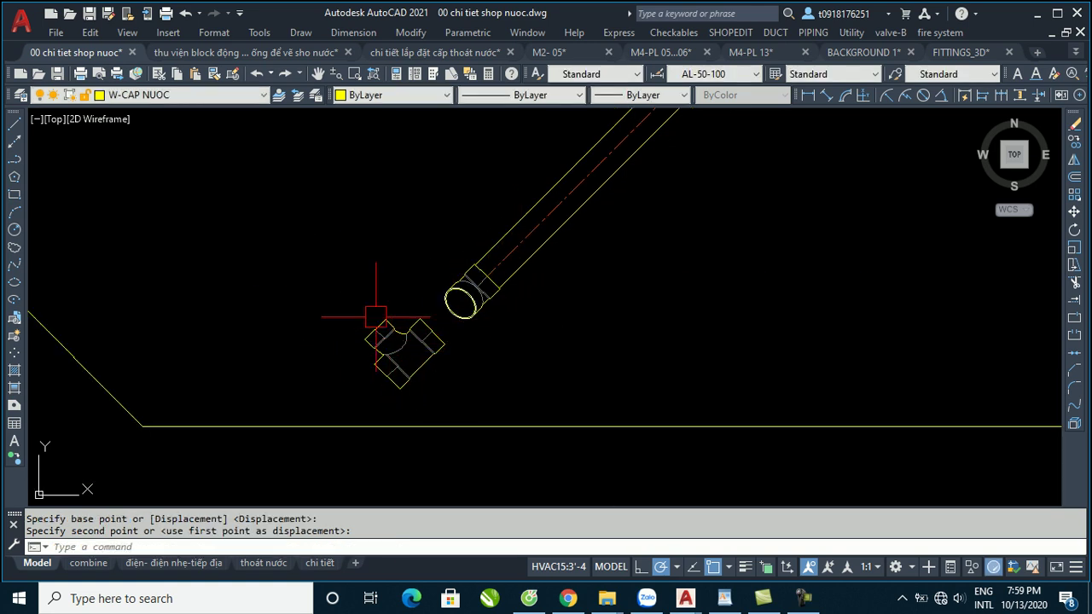
scroll(375, 316, "up", 4)
scroll(381, 294, "down", 5)
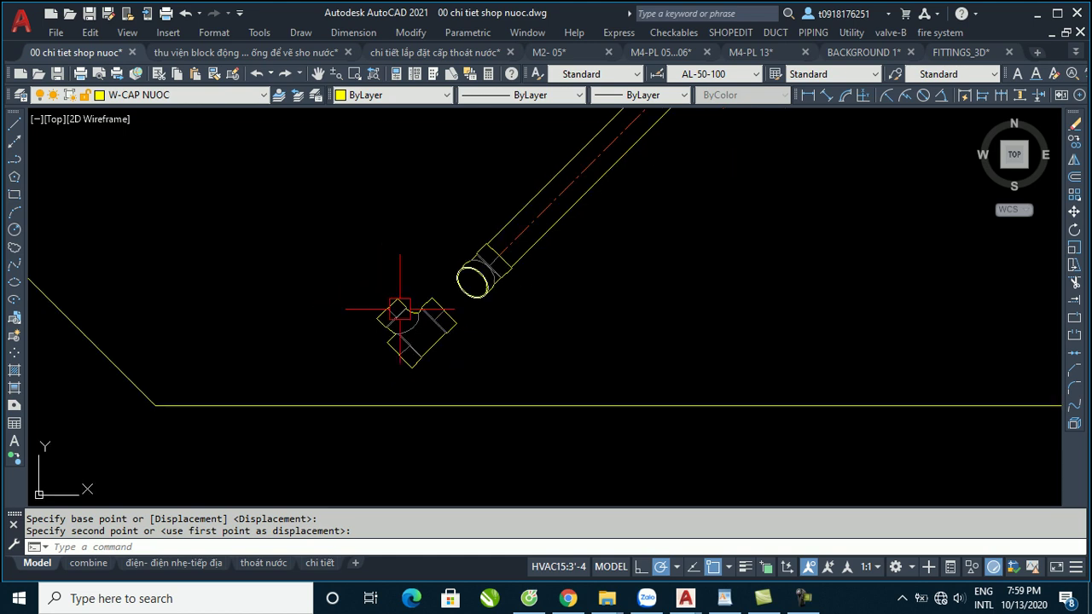
scroll(390, 312, "down", 2)
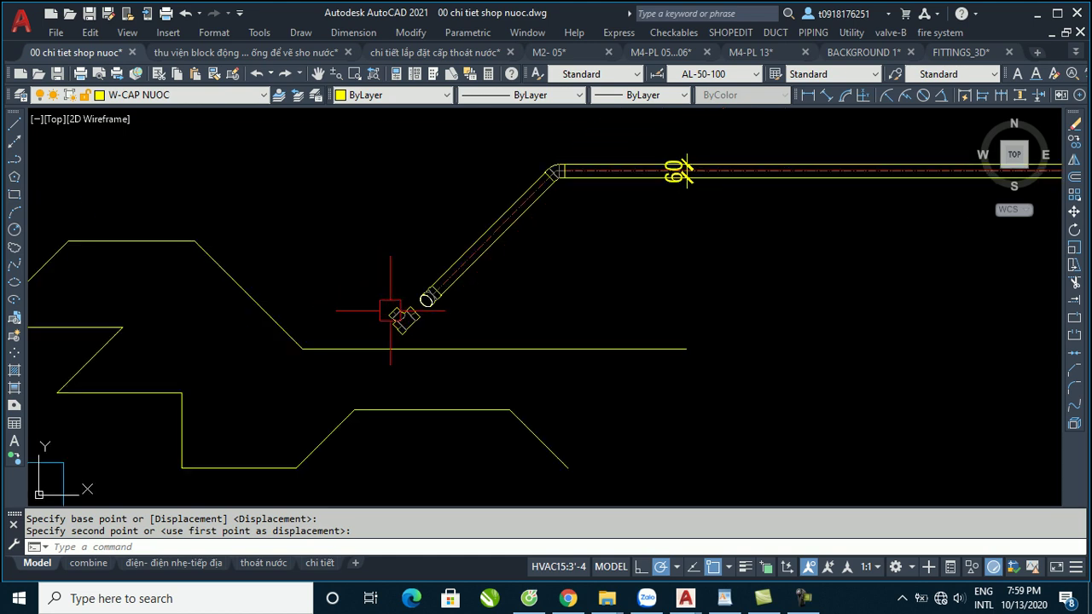
Draw a 40-diameter PVC branch pipe with no centreline from the Y fitting diagonally up-left.
left_click(813, 32)
left_click(837, 248)
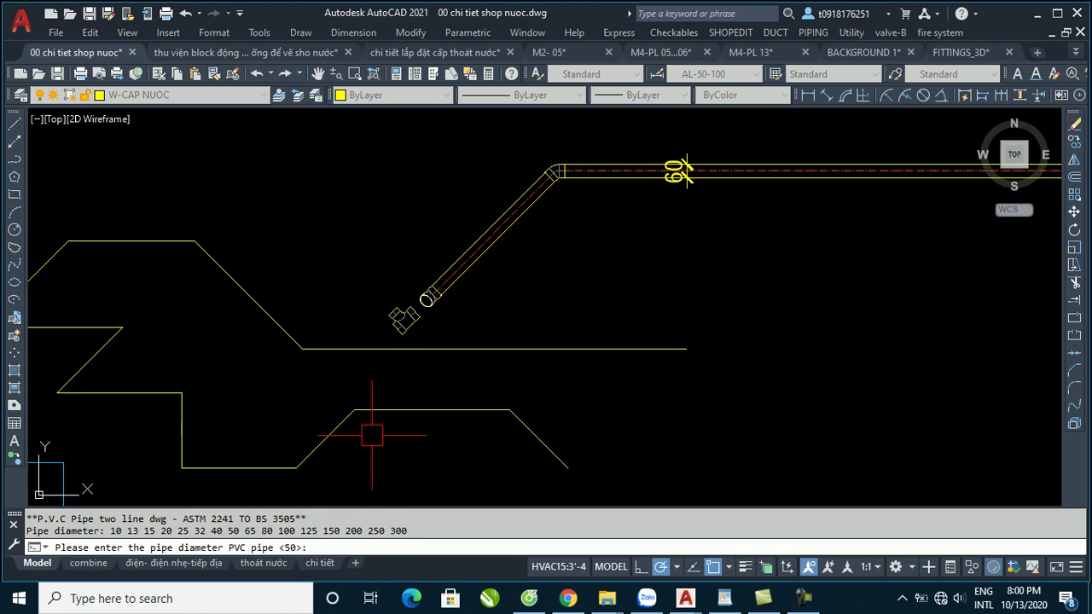
type("40")
key("Return")
scroll(383, 292, "up", 3)
key("Return")
left_click(399, 330)
left_click(230, 165)
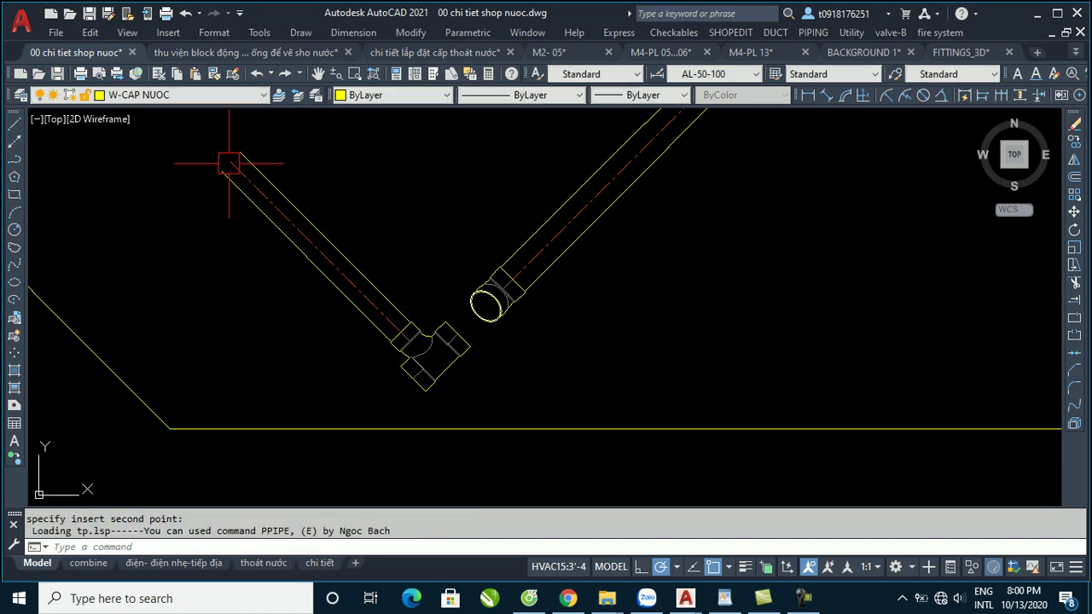
key("Return")
scroll(409, 350, "down", 4)
scroll(431, 351, "up", 2)
scroll(437, 349, "up", 2)
scroll(433, 353, "down", 2)
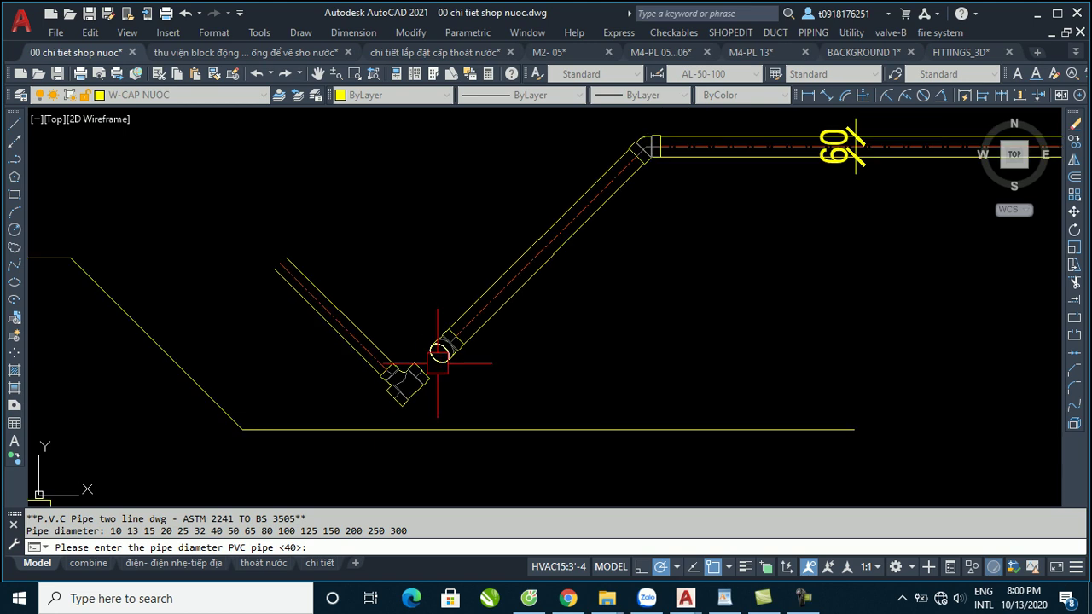
scroll(416, 381, "up", 3)
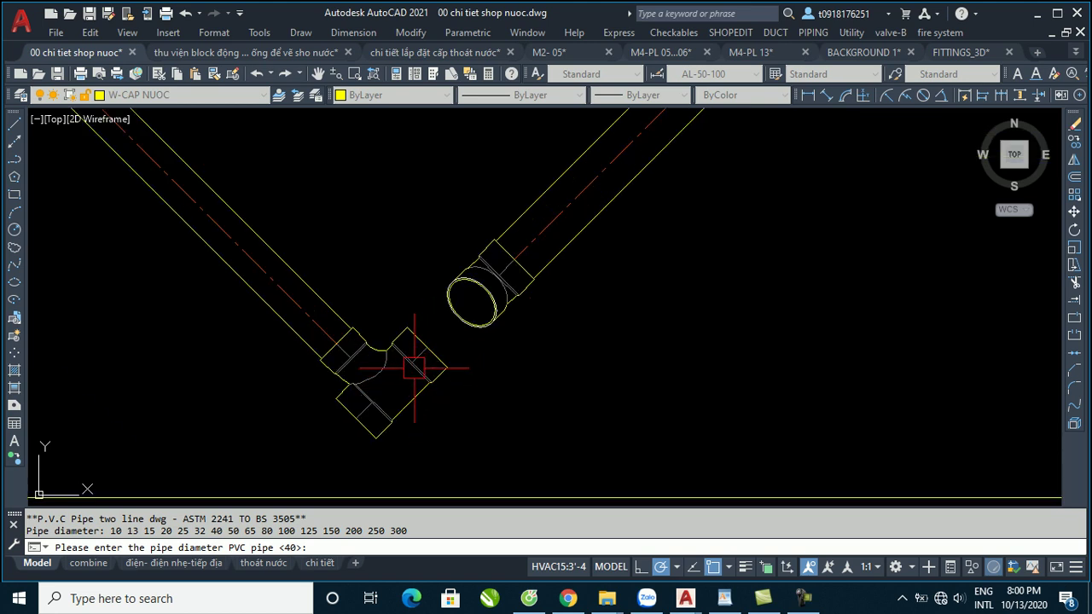
Switch the Y fitting's outlet view through DN90 and SIDE, ending on UP90.
key("Escape")
left_click(409, 364)
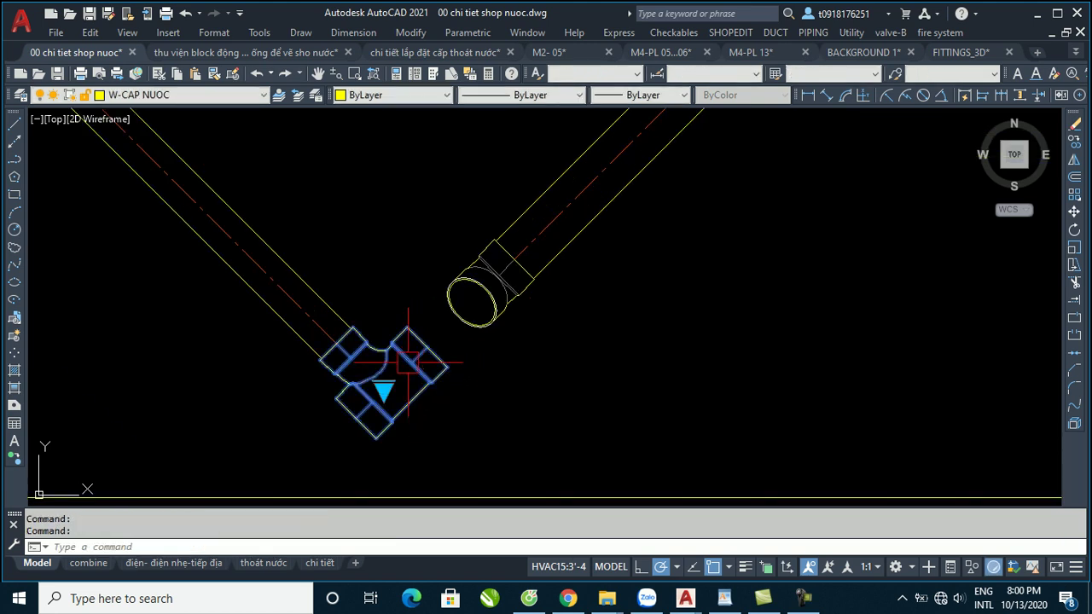
left_click(384, 392)
left_click(436, 439)
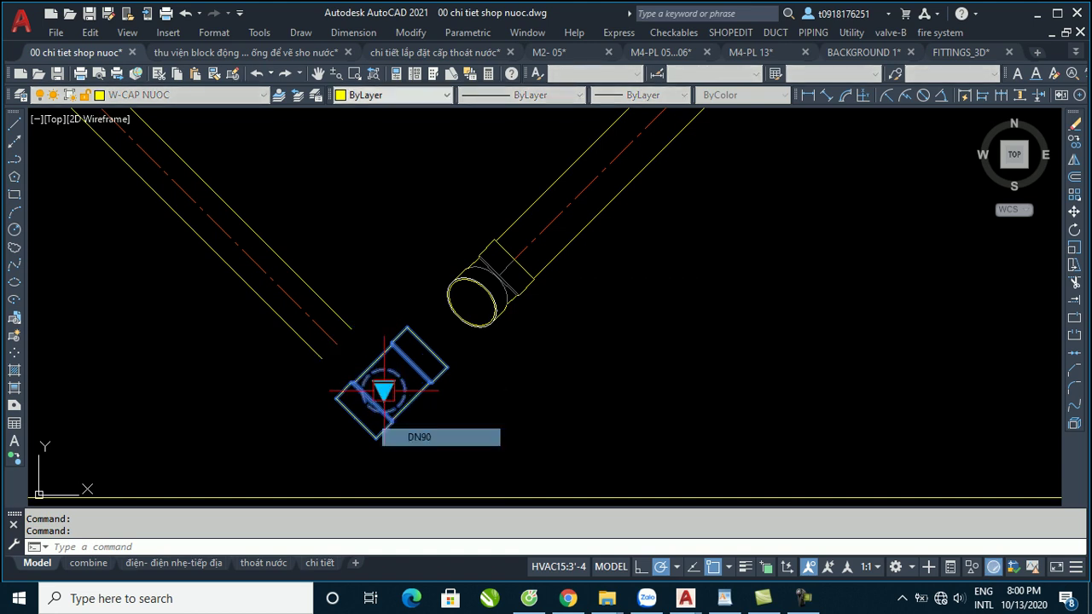
left_click(384, 391)
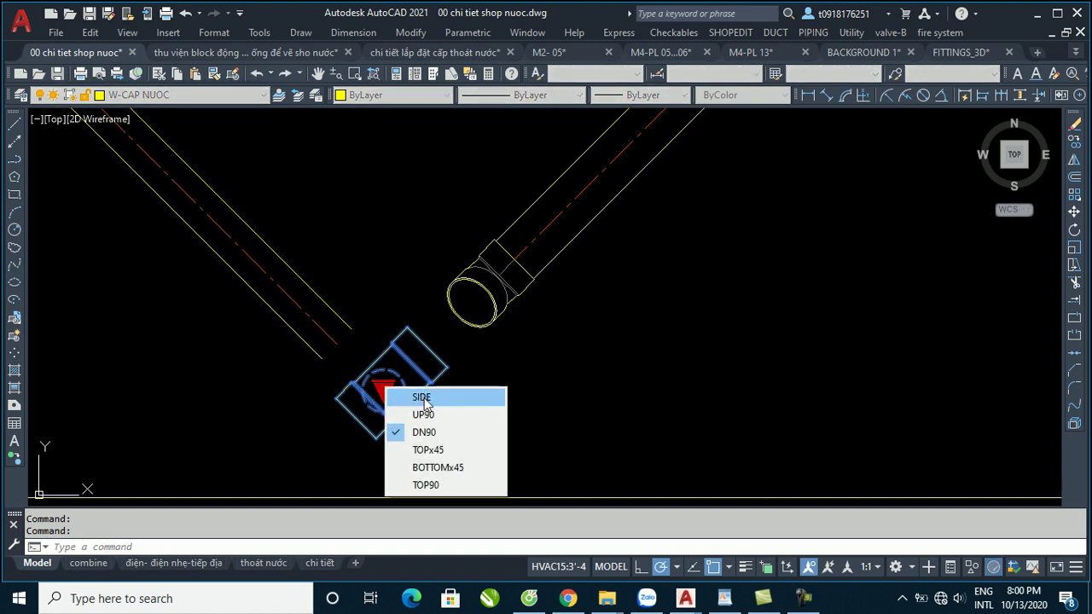
left_click(388, 396)
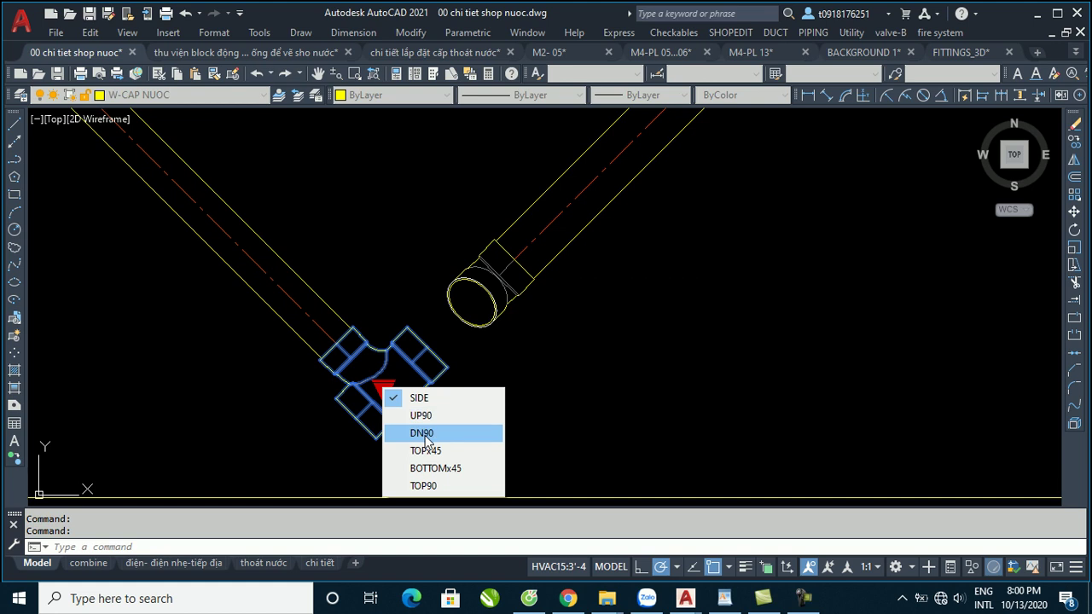
left_click(425, 434)
left_click(384, 392)
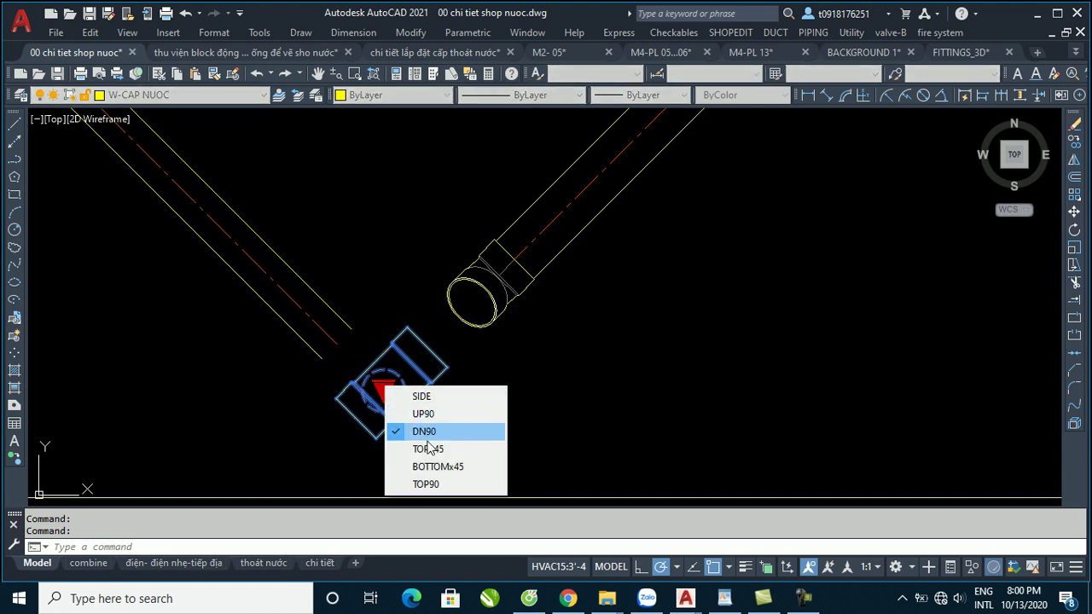
left_click(418, 416)
Deselect the fitting, zoom out and open the PIPING tools menu.
key("Escape")
scroll(501, 378, "down", 4)
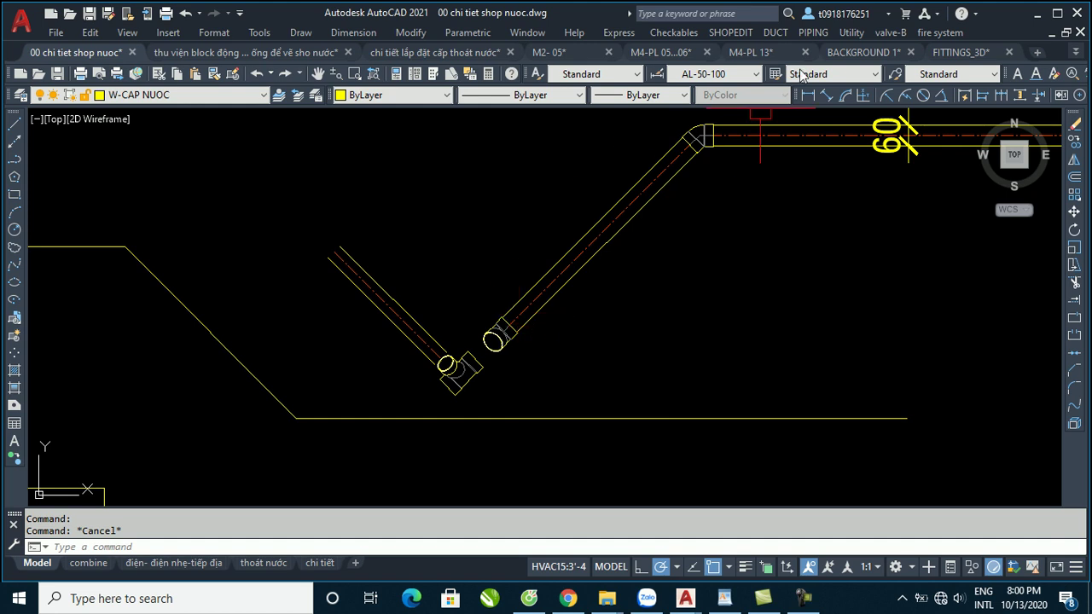
left_click(813, 32)
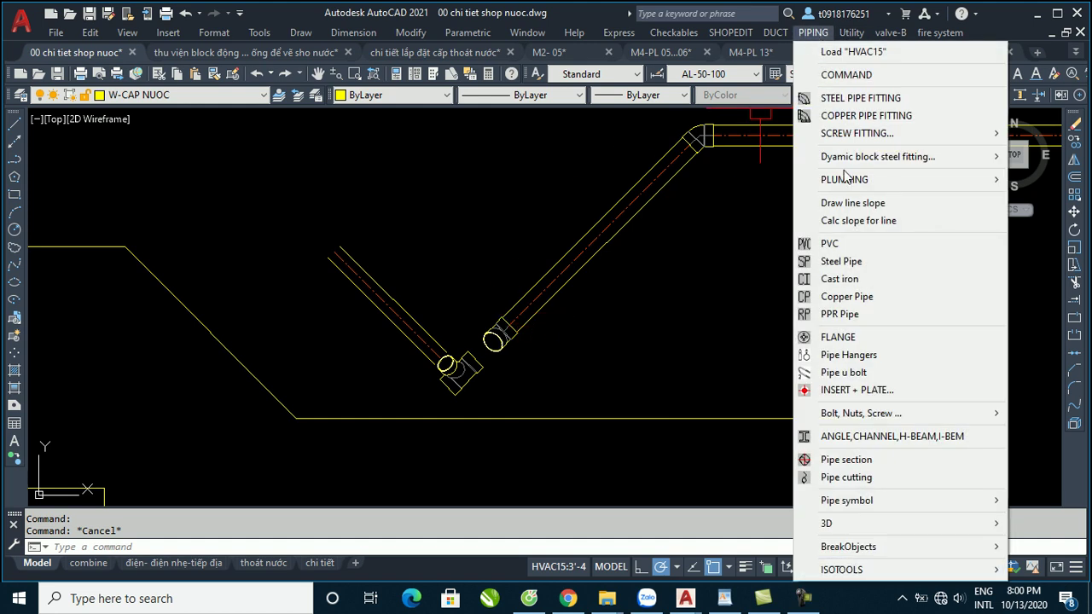
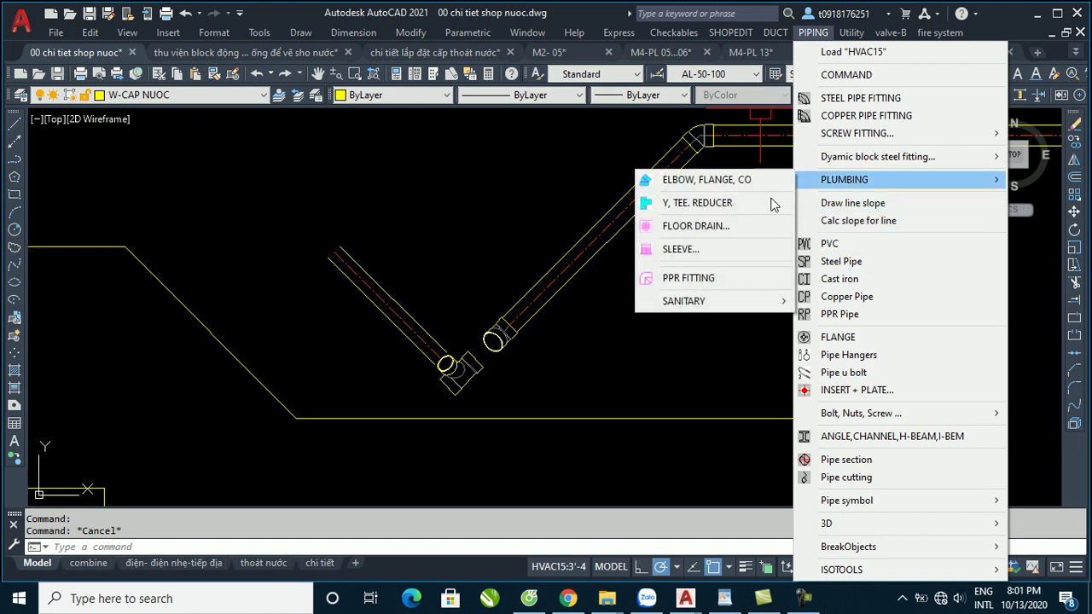
Close the PIPING tool lists, pan across the pipe shop drawing, then switch to FITTINGS_3D.
left_click(444, 176)
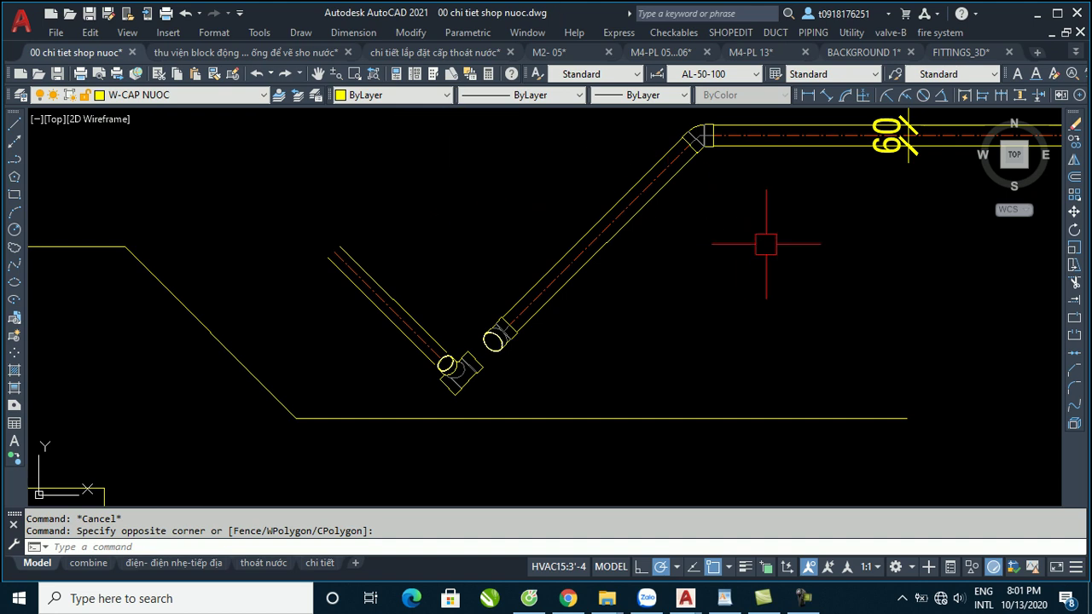
middle_click_drag(753, 255, 612, 284)
scroll(511, 324, "down", 1)
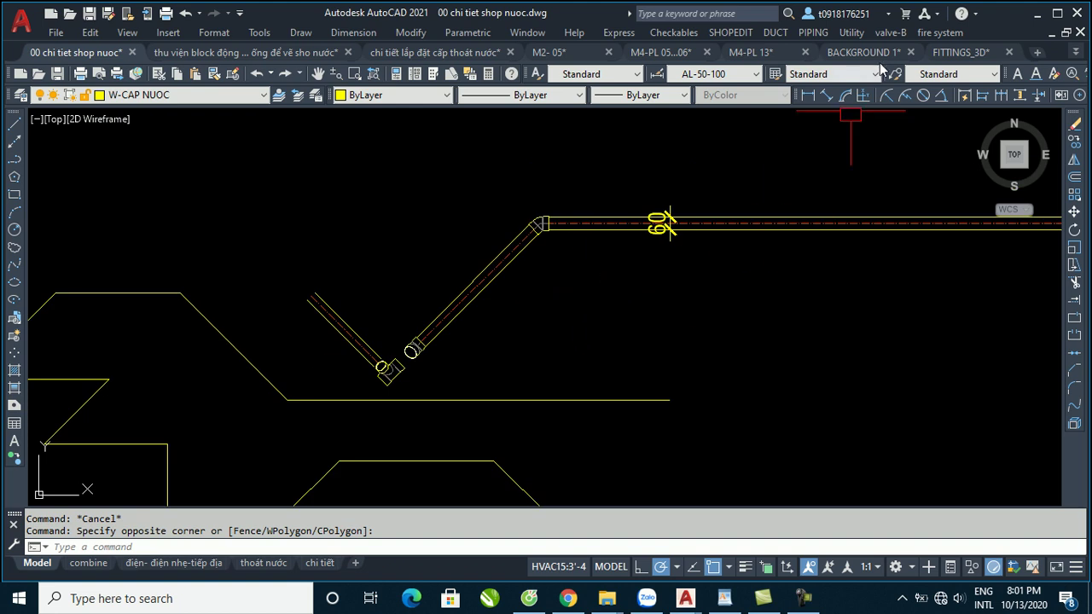
left_click(814, 34)
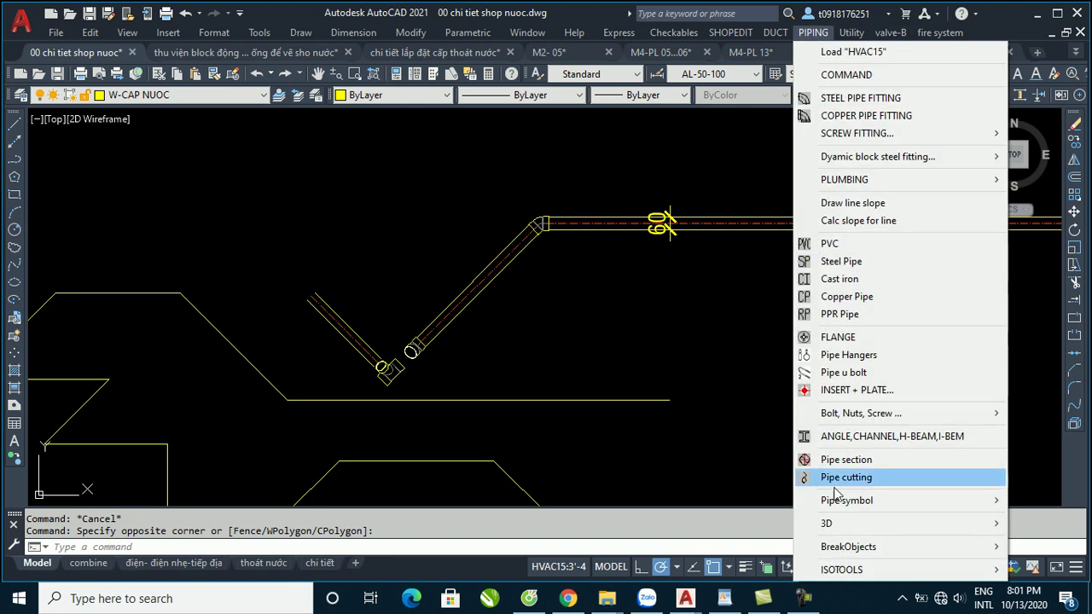
mouse_move(896, 523)
left_click(583, 259)
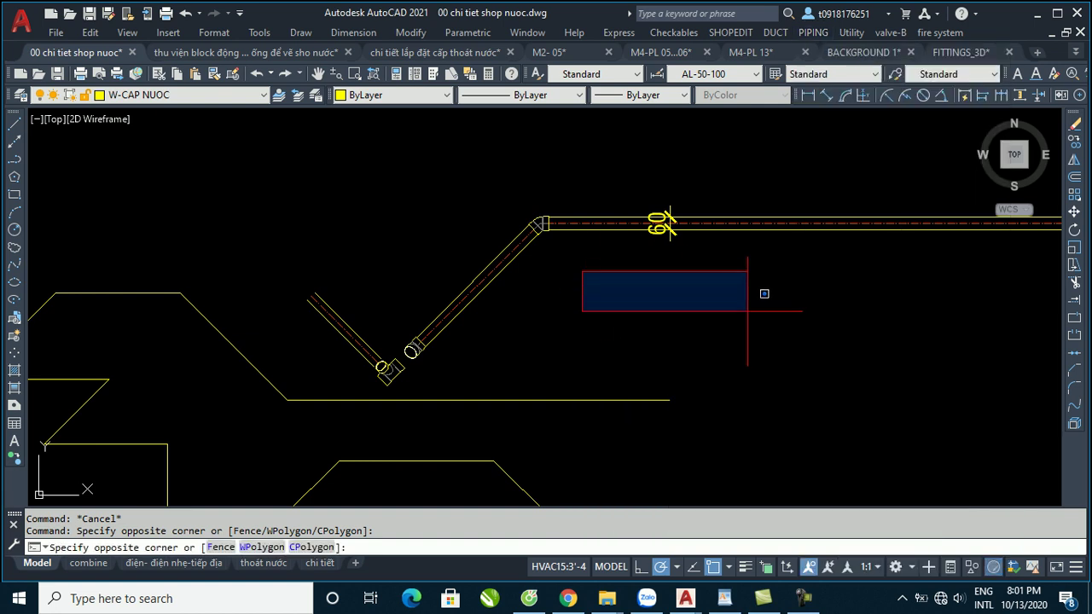
left_click(851, 376)
left_click(961, 52)
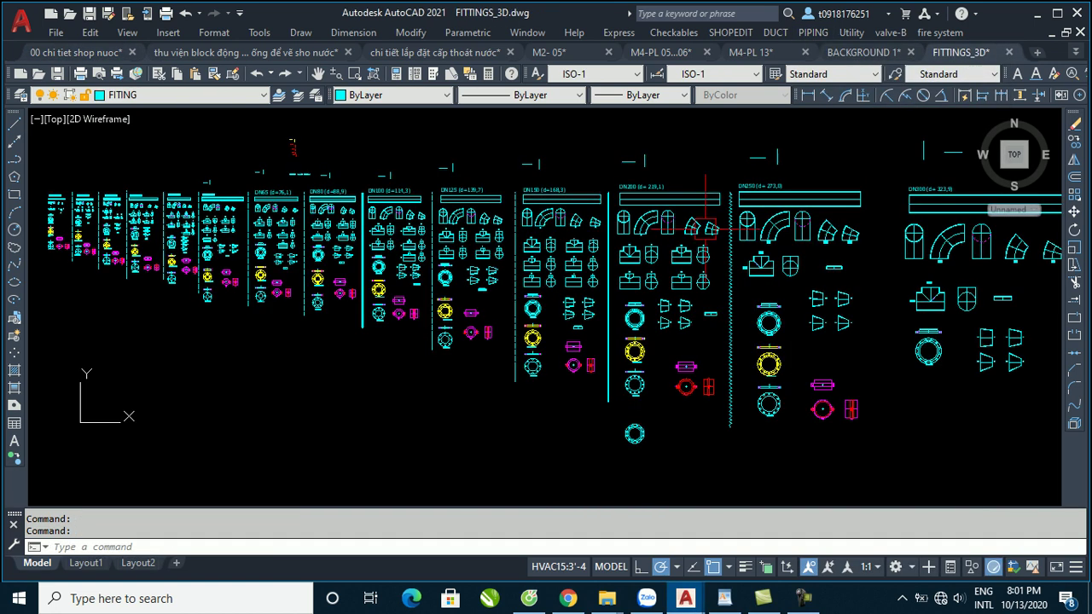
Pan across the FITTINGS_3D pipe fittings library laid out by DN size.
scroll(750, 301, "down", 4)
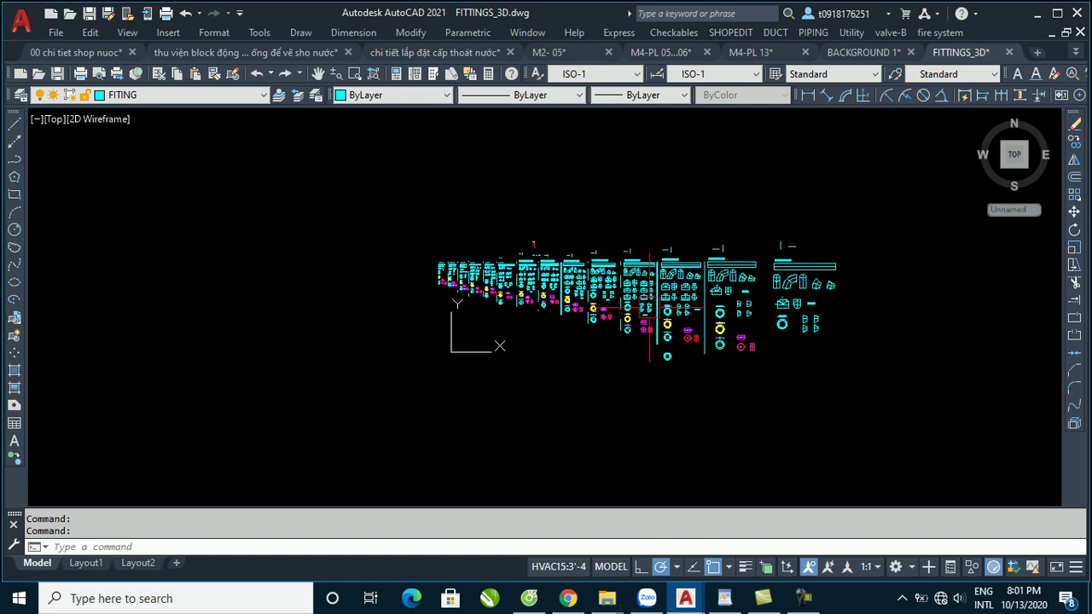
scroll(627, 299, "up", 4)
middle_click_drag(667, 308, 613, 304)
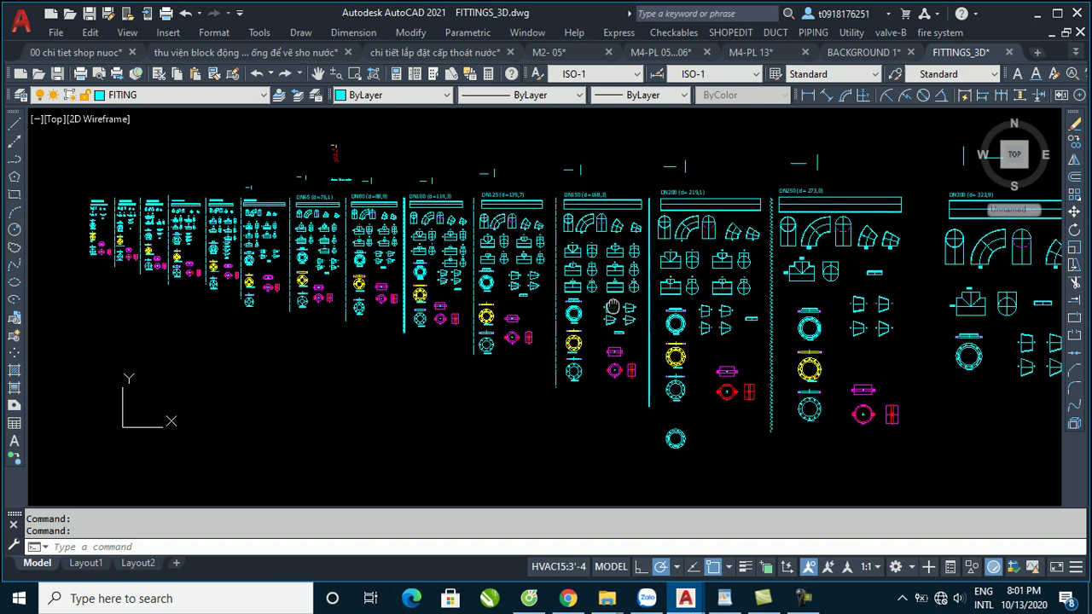
Browse the dynamic block library of elbows and reducers, then open the chi tiết lắp đặt cấp thoát nước drawing.
left_click(209, 53)
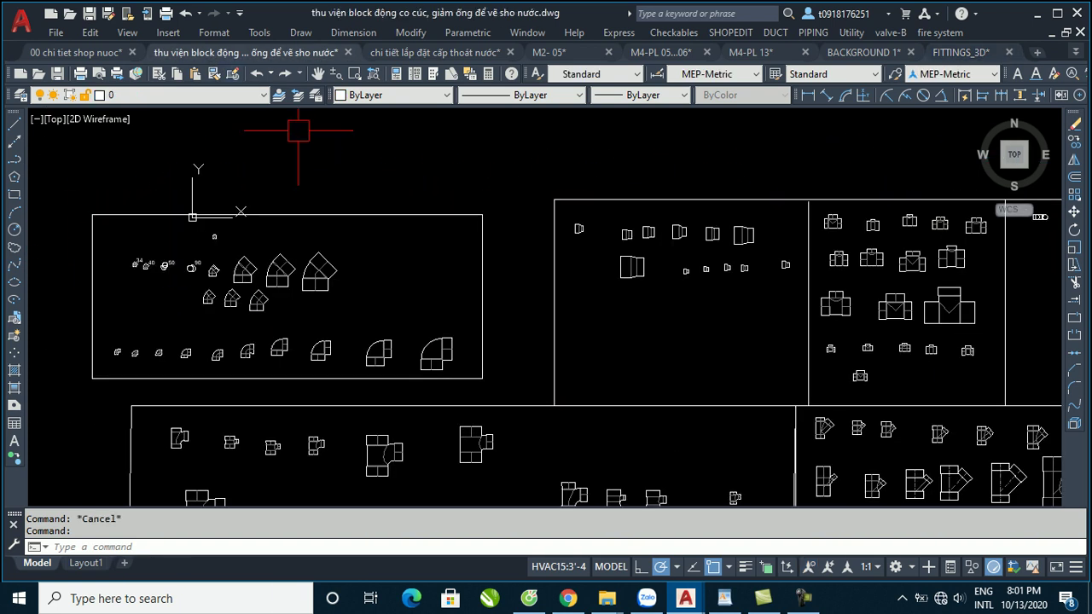
middle_click_drag(501, 255, 384, 268)
scroll(426, 282, "up", 1)
scroll(512, 285, "down", 1)
mouse_move(535, 280)
middle_mouse_down()
mouse_move(600, 293)
mouse_move(488, 294)
middle_mouse_up()
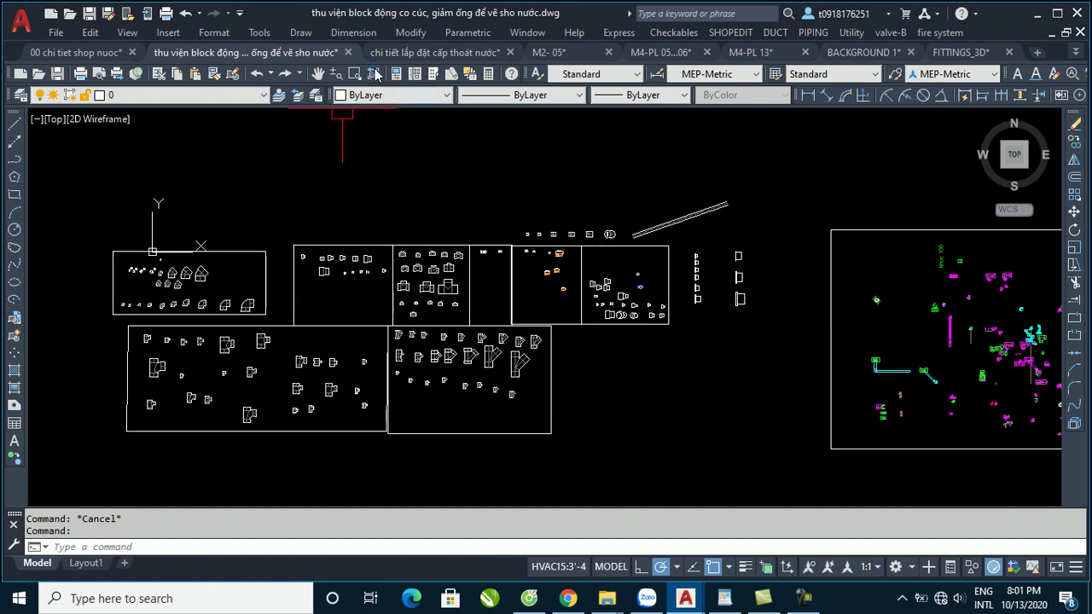
left_click(418, 53)
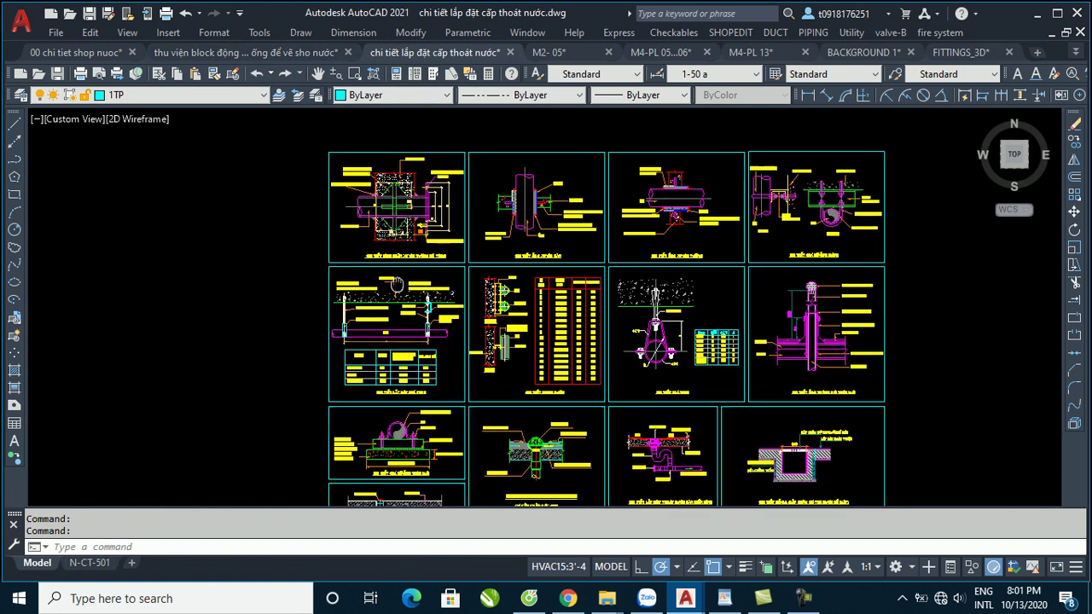
Zoom and pan around the plumbing detail sheets to bring the sink details into view.
middle_click_drag(432, 231, 412, 181)
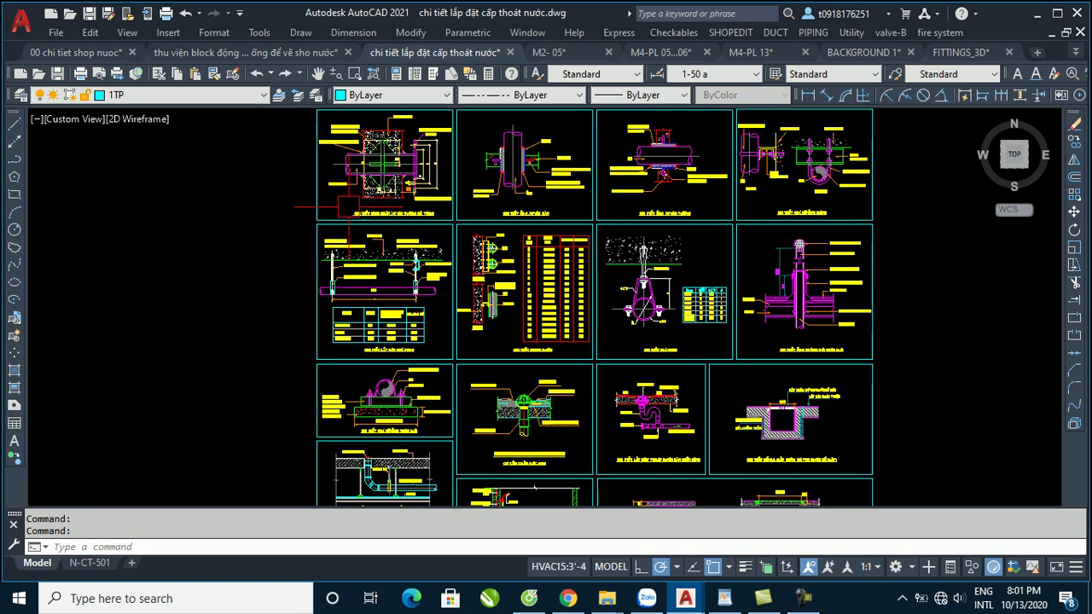
scroll(335, 206, "down", 4)
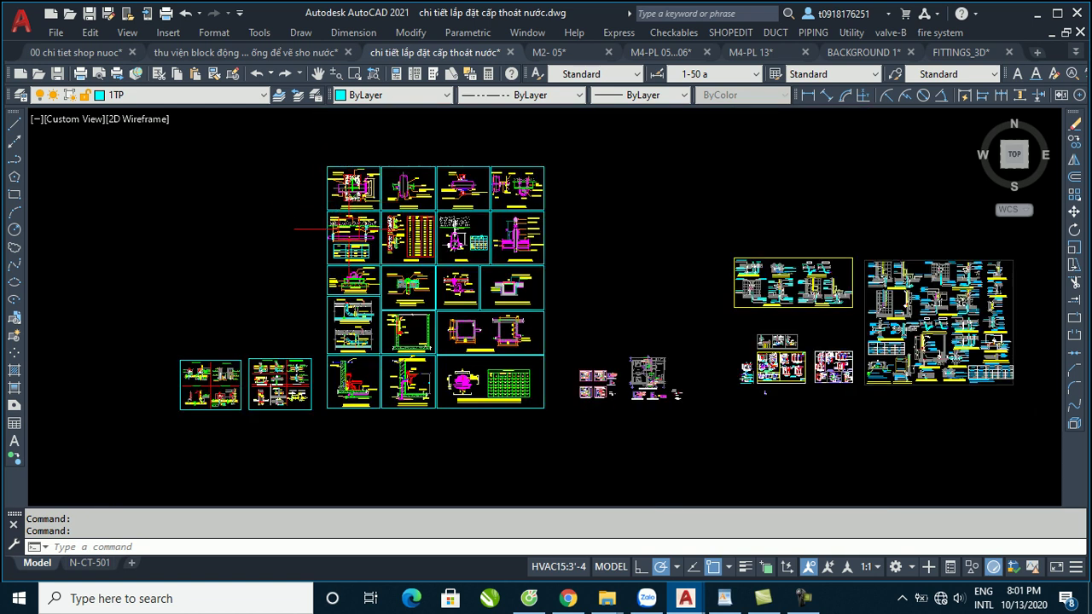
scroll(220, 409, "up", 4)
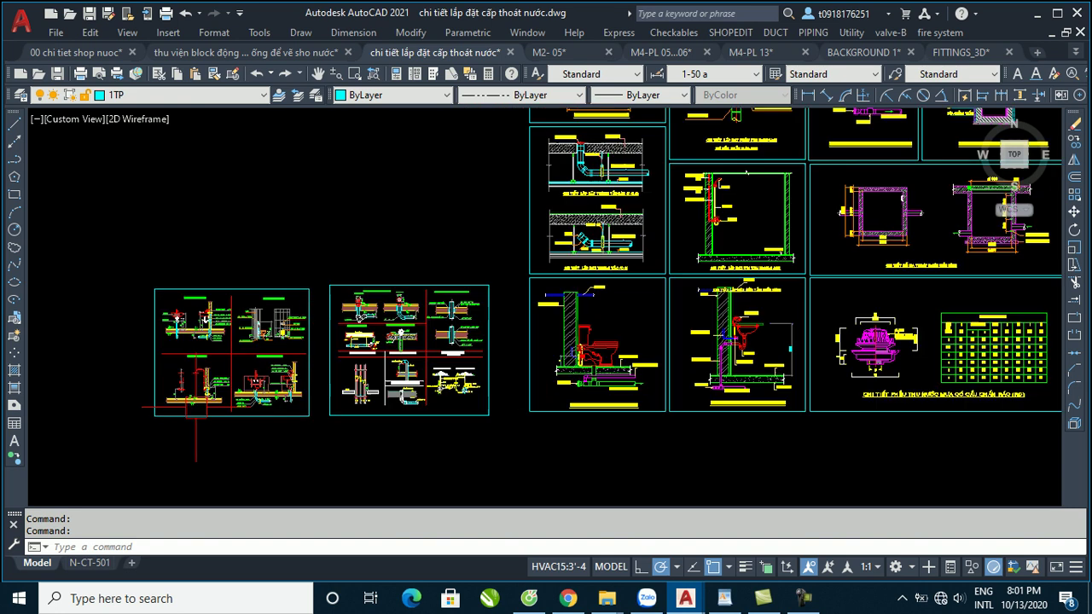
scroll(196, 341, "up", 2)
scroll(154, 195, "up", 2)
scroll(162, 197, "up", 4)
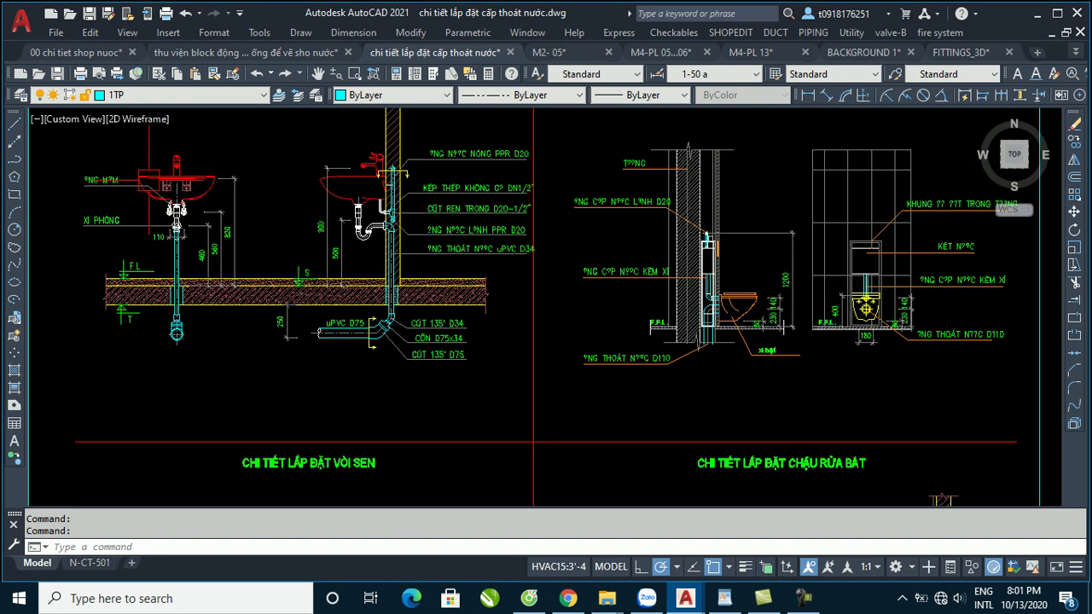
scroll(444, 192, "down", 4)
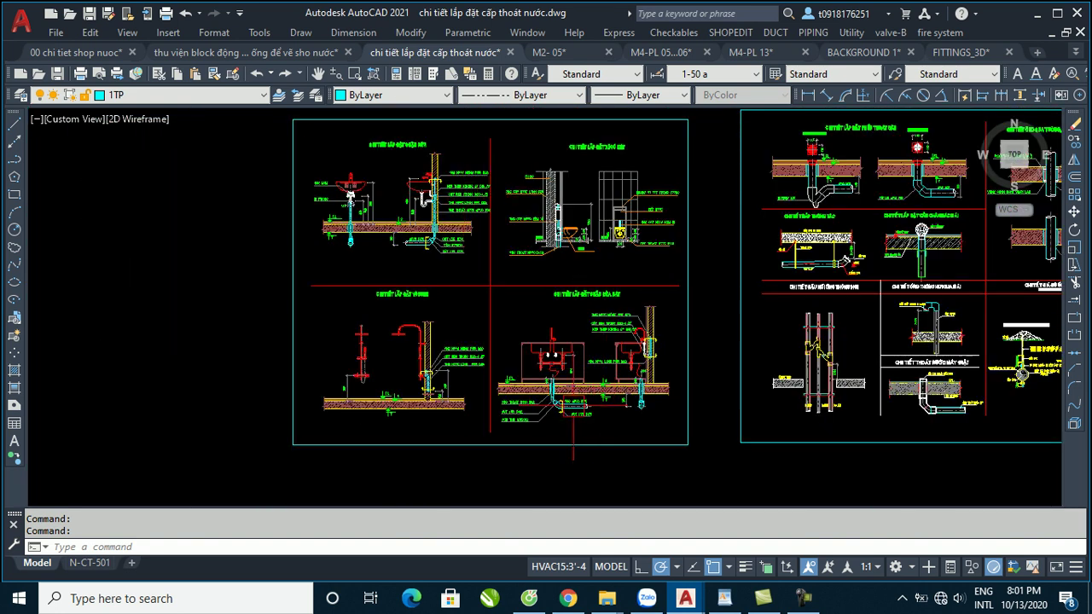
scroll(368, 383, "up", 4)
middle_click_drag(427, 341, 348, 328)
Zoom out to the sheet overview, then zoom in on the washbasin and wall-hung toilet details.
scroll(674, 320, "down", 2)
scroll(673, 320, "down", 2)
scroll(674, 320, "down", 2)
mouse_move(673, 320)
middle_mouse_down()
mouse_move(529, 376)
mouse_move(350, 363)
middle_mouse_up()
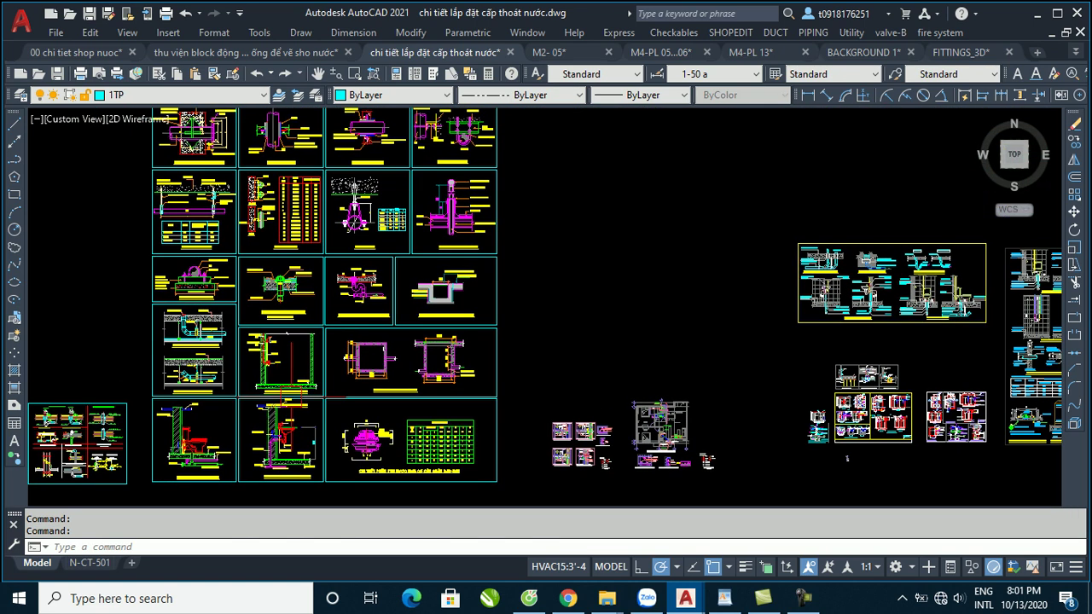
scroll(349, 363, "down", 2)
scroll(434, 366, "up", 2)
scroll(434, 367, "up", 2)
scroll(434, 367, "up", 2)
scroll(433, 367, "up", 2)
scroll(220, 294, "up", 2)
scroll(220, 294, "up", 2)
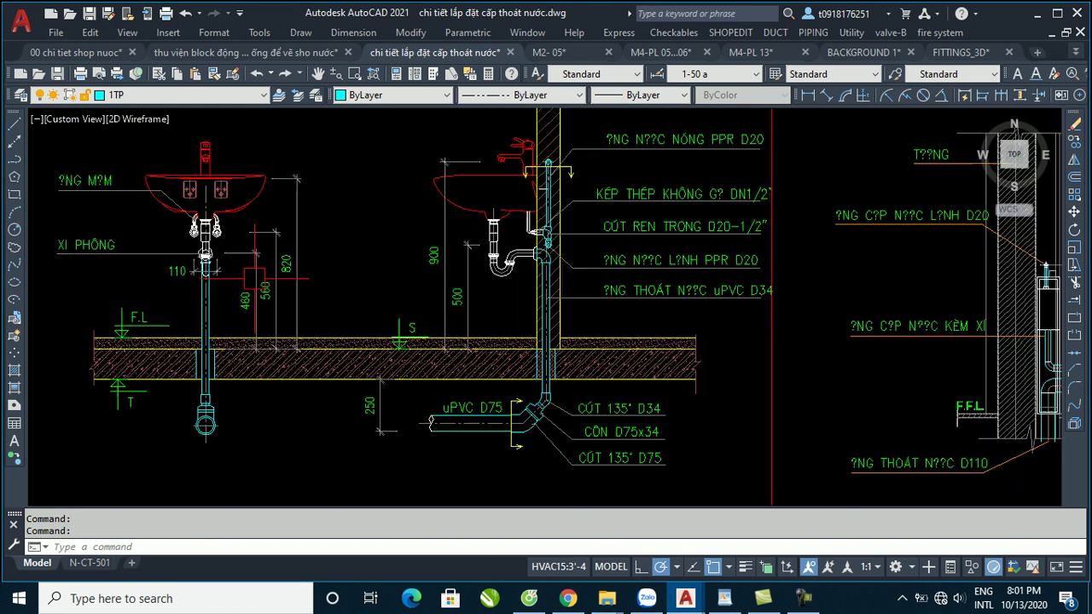
scroll(380, 341, "down", 1)
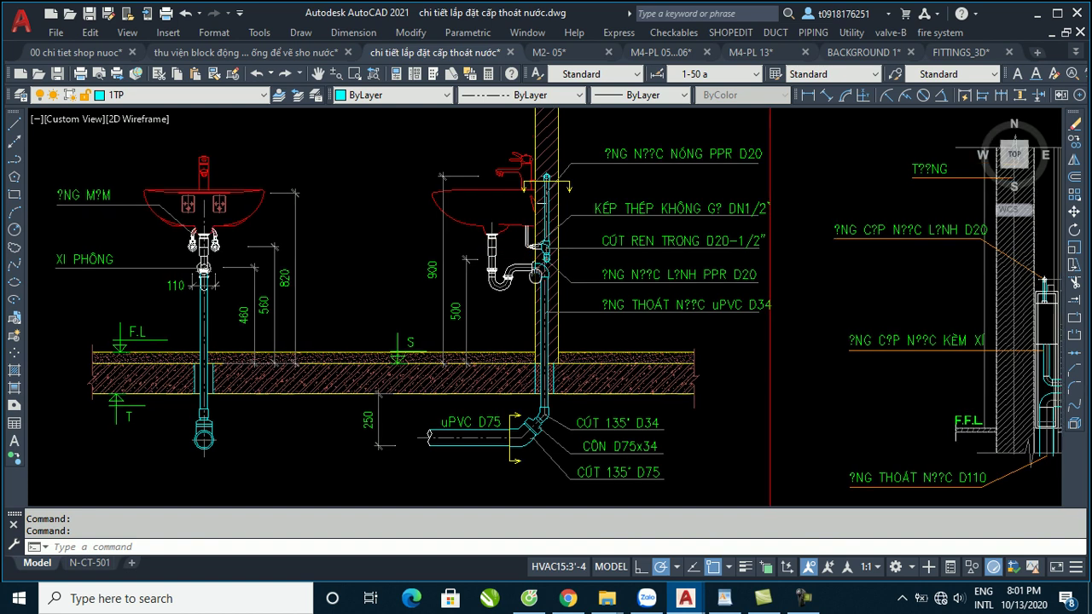
scroll(379, 342, "down", 1)
scroll(380, 341, "down", 2)
scroll(380, 341, "down", 2)
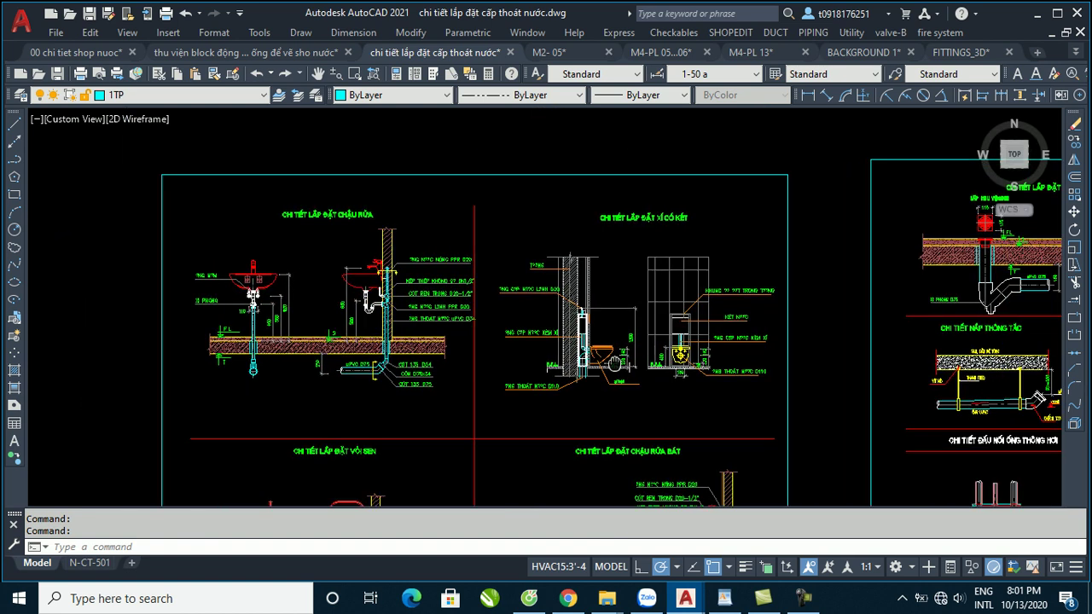
scroll(853, 358, "up", 3)
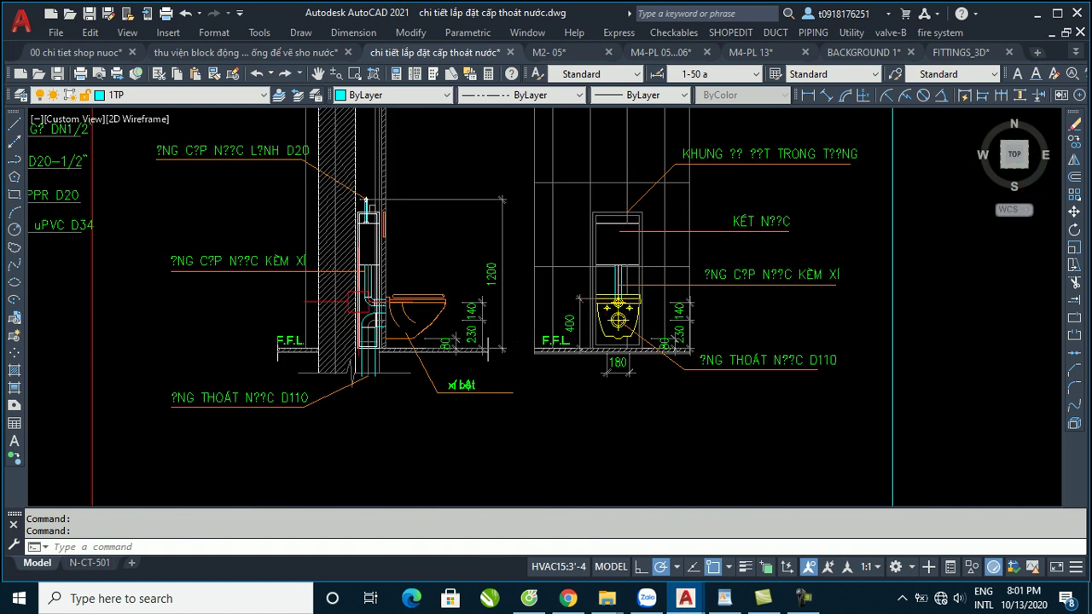
scroll(680, 293, "up", 2)
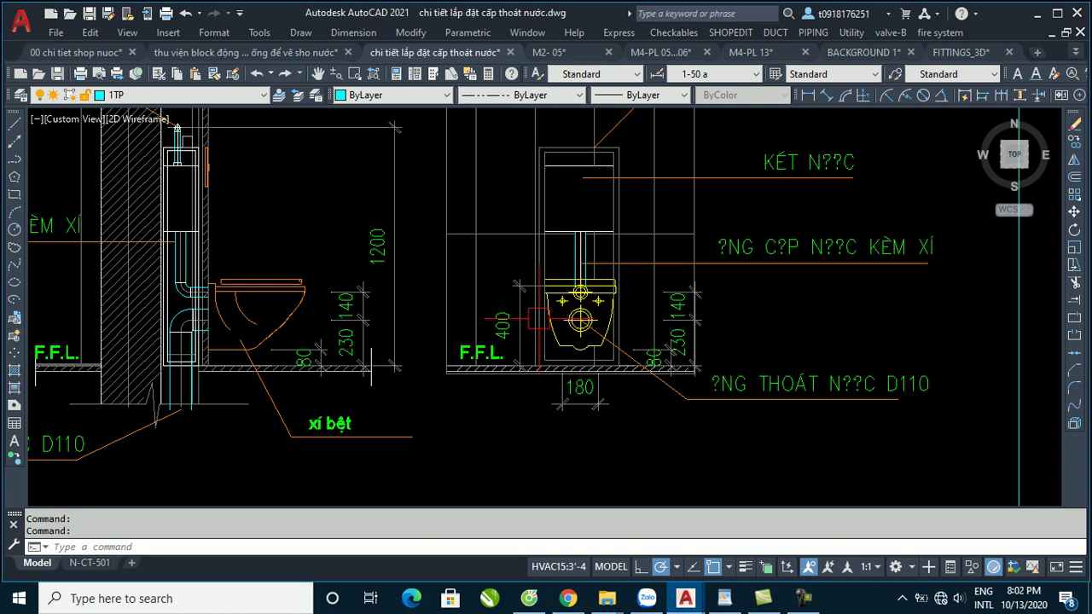
scroll(580, 309, "down", 2)
scroll(580, 309, "down", 2)
scroll(482, 443, "up", 3)
scroll(512, 341, "up", 1)
scroll(512, 341, "up", 1)
scroll(400, 333, "down", 4)
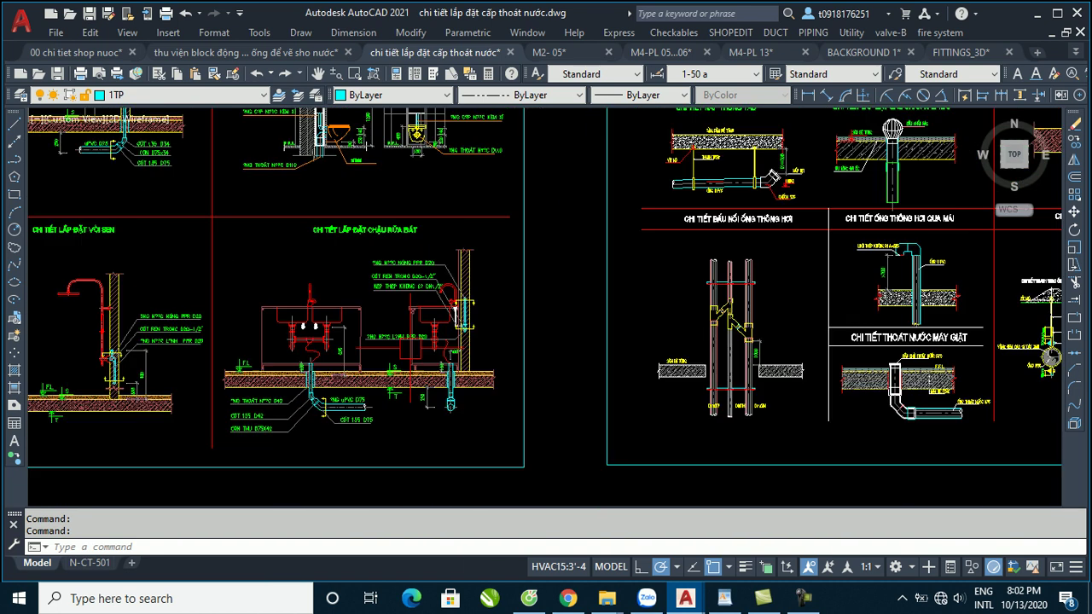
mouse_move(768, 298)
middle_mouse_down()
mouse_move(346, 324)
mouse_move(362, 502)
middle_mouse_up()
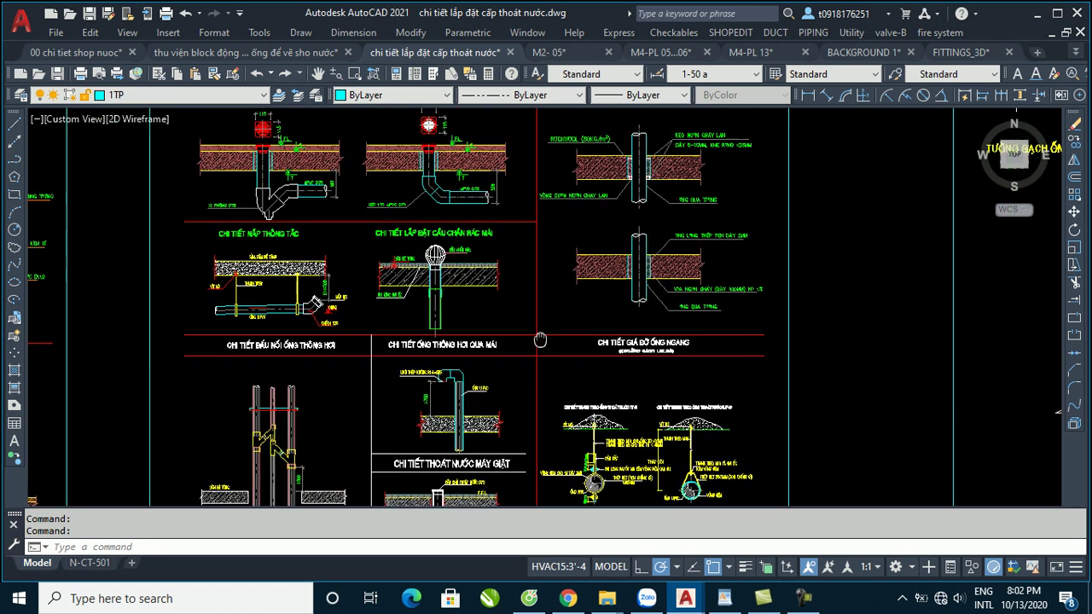
middle_click_drag(503, 197, 503, 364)
scroll(502, 364, "down", 3)
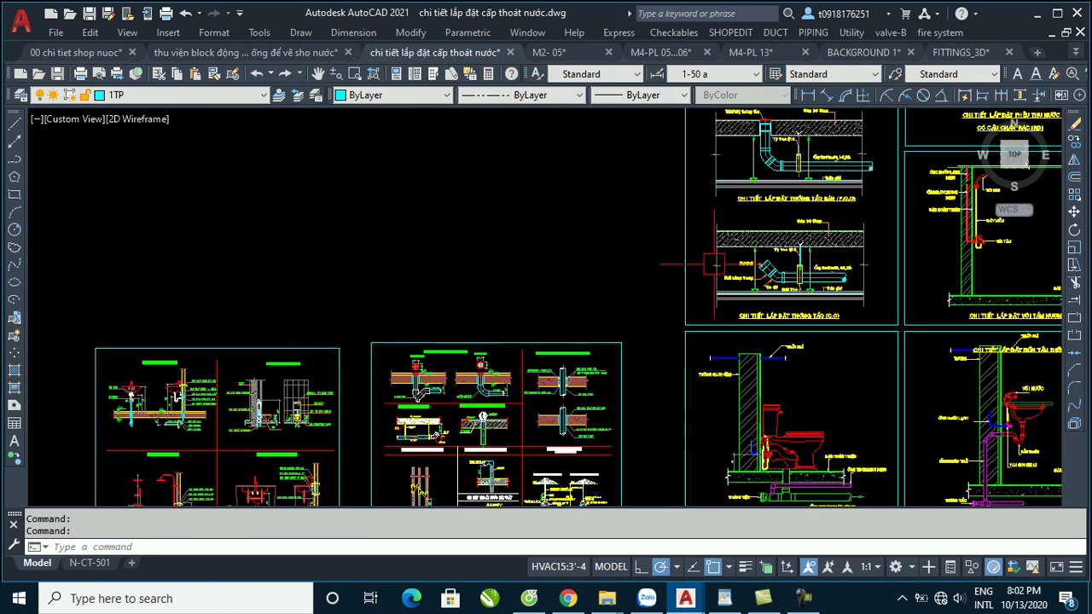
mouse_move(682, 384)
middle_mouse_down()
mouse_move(375, 400)
mouse_move(375, 122)
middle_mouse_up()
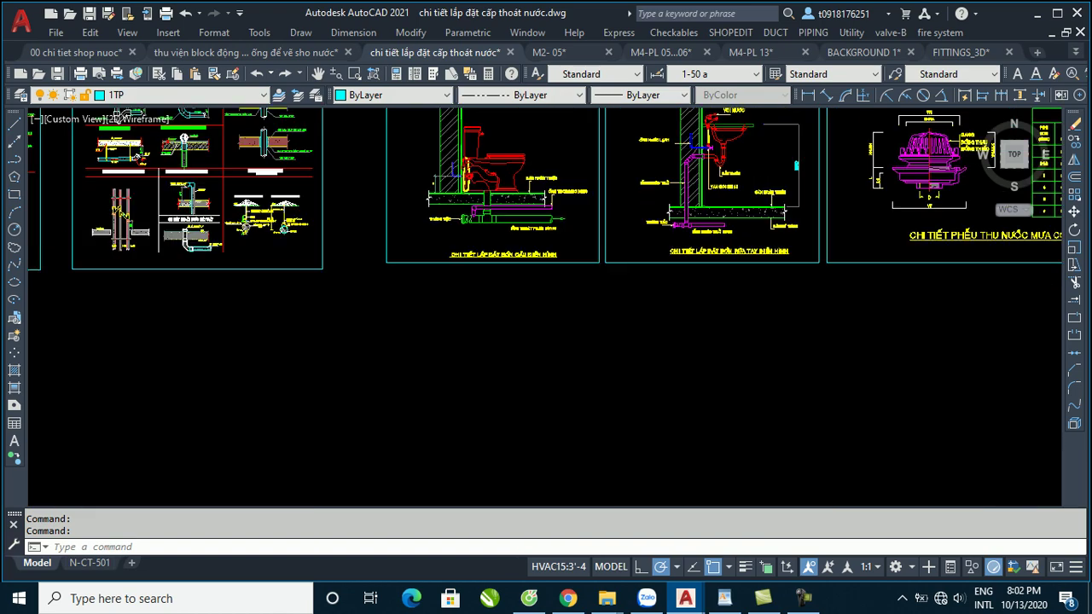
middle_click_drag(580, 171, 533, 365)
mouse_move(773, 291)
middle_mouse_down()
mouse_move(532, 365)
mouse_move(528, 448)
middle_mouse_up()
middle_click_drag(511, 367, 504, 448)
middle_click_drag(478, 375, 469, 460)
middle_click_drag(435, 392, 434, 468)
scroll(435, 468, "down", 2)
scroll(435, 467, "down", 2)
mouse_move(768, 333)
middle_mouse_down()
mouse_move(673, 302)
mouse_move(635, 171)
middle_mouse_up()
mouse_move(648, 359)
middle_mouse_down()
mouse_move(631, 256)
mouse_move(623, 273)
middle_mouse_up()
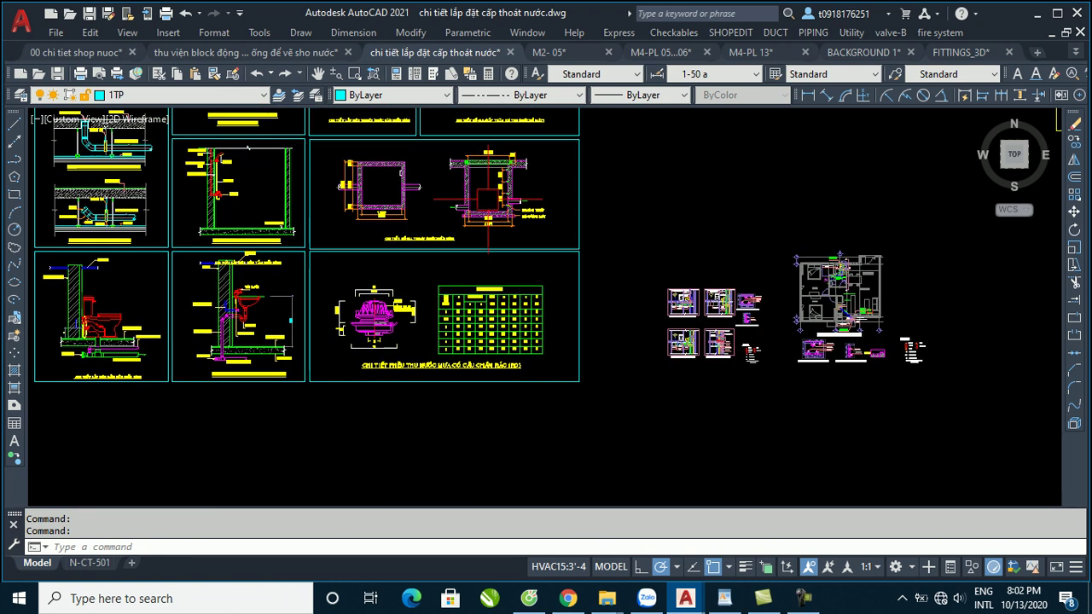
scroll(733, 324, "up", 3)
scroll(733, 324, "up", 2)
scroll(733, 324, "up", 2)
scroll(733, 324, "up", 2)
scroll(325, 213, "down", 2)
scroll(324, 213, "down", 2)
scroll(324, 213, "up", 3)
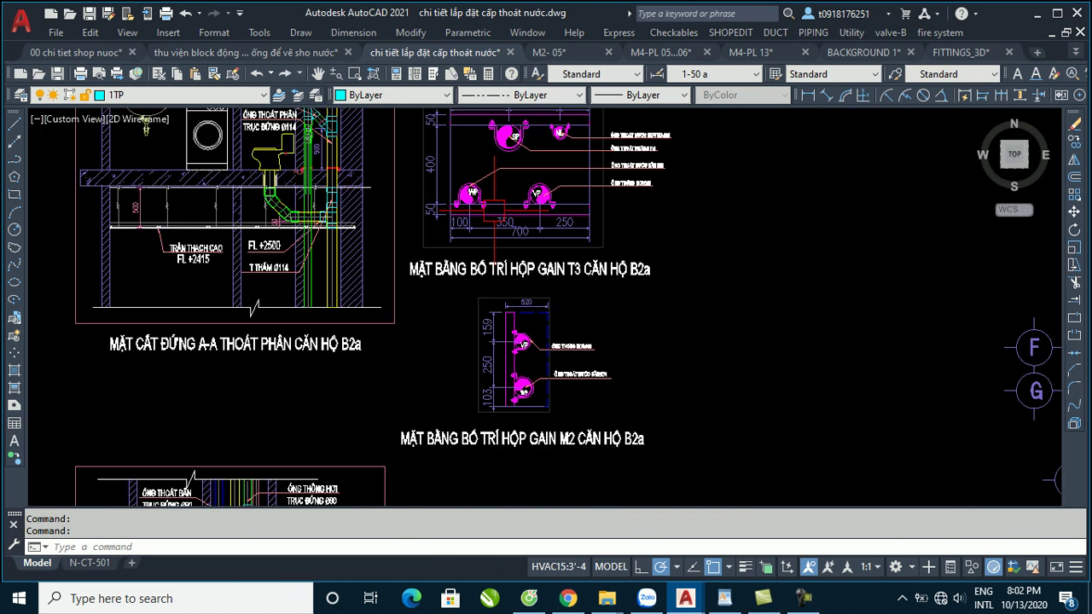
scroll(324, 213, "down", 3)
scroll(730, 241, "up", 2)
scroll(730, 241, "up", 3)
scroll(478, 192, "up", 2)
scroll(465, 188, "down", 2)
scroll(461, 188, "down", 3)
scroll(429, 266, "down", 2)
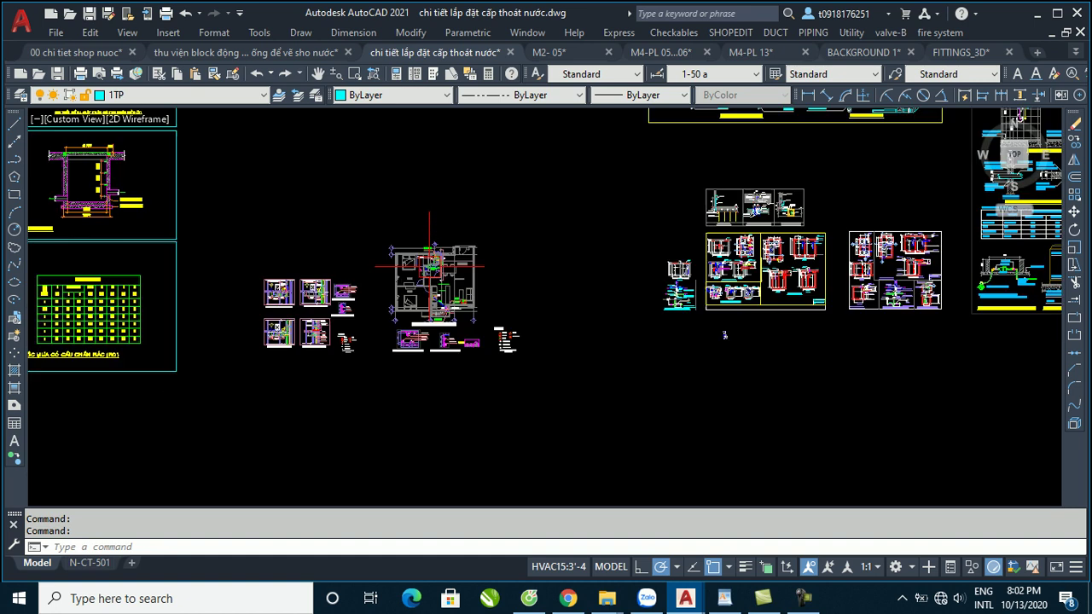
scroll(810, 243, "up", 2)
scroll(742, 244, "up", 3)
middle_click_drag(788, 291, 577, 291)
scroll(576, 370, "down", 4)
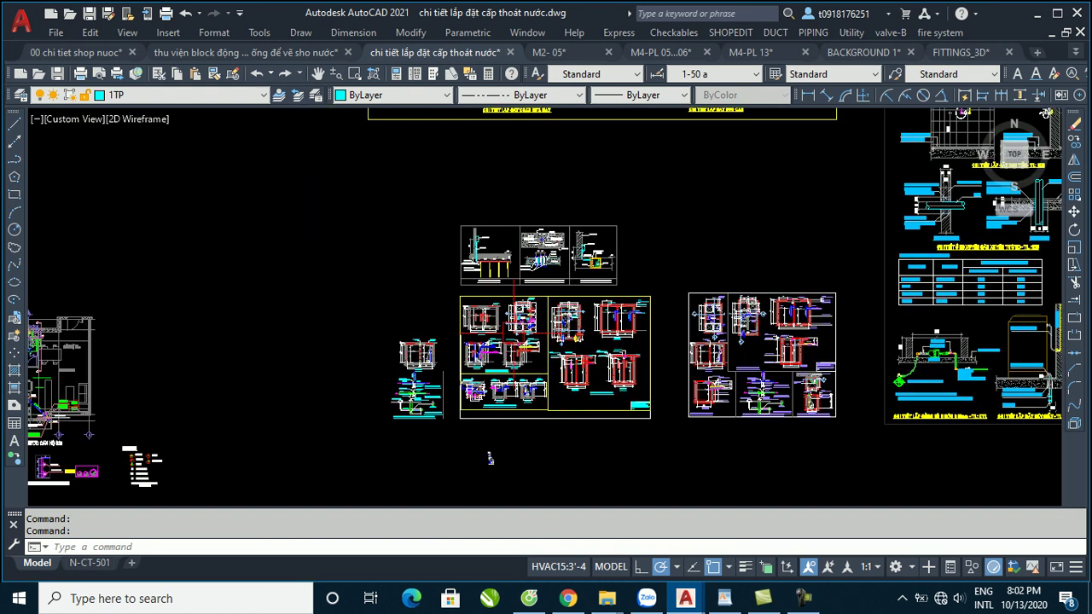
scroll(425, 399, "up", 2)
scroll(425, 399, "up", 3)
scroll(424, 399, "up", 3)
scroll(424, 399, "up", 2)
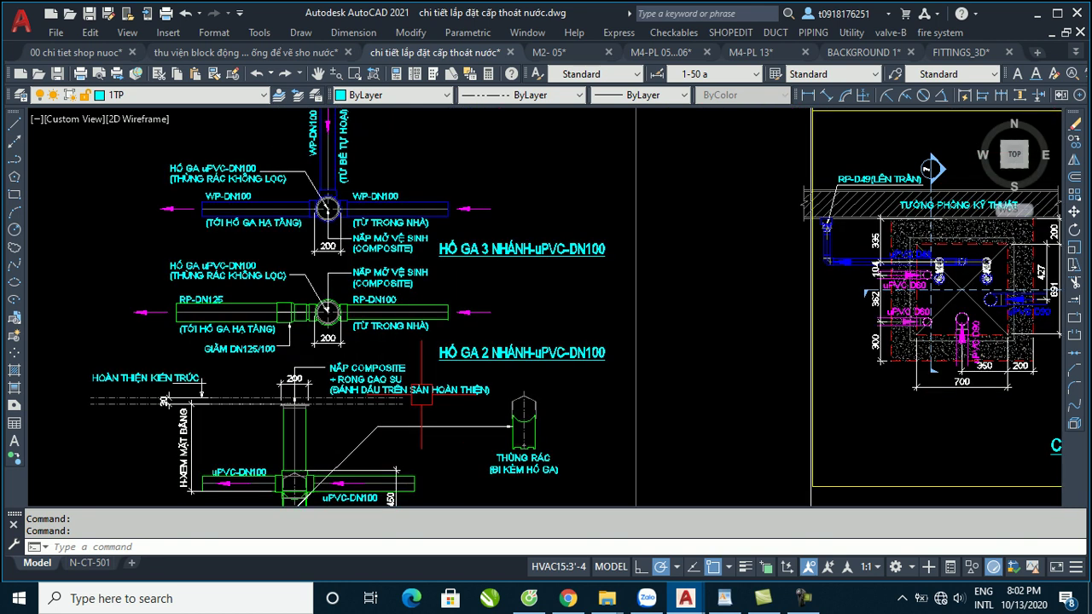
scroll(470, 369, "down", 3)
scroll(470, 370, "down", 3)
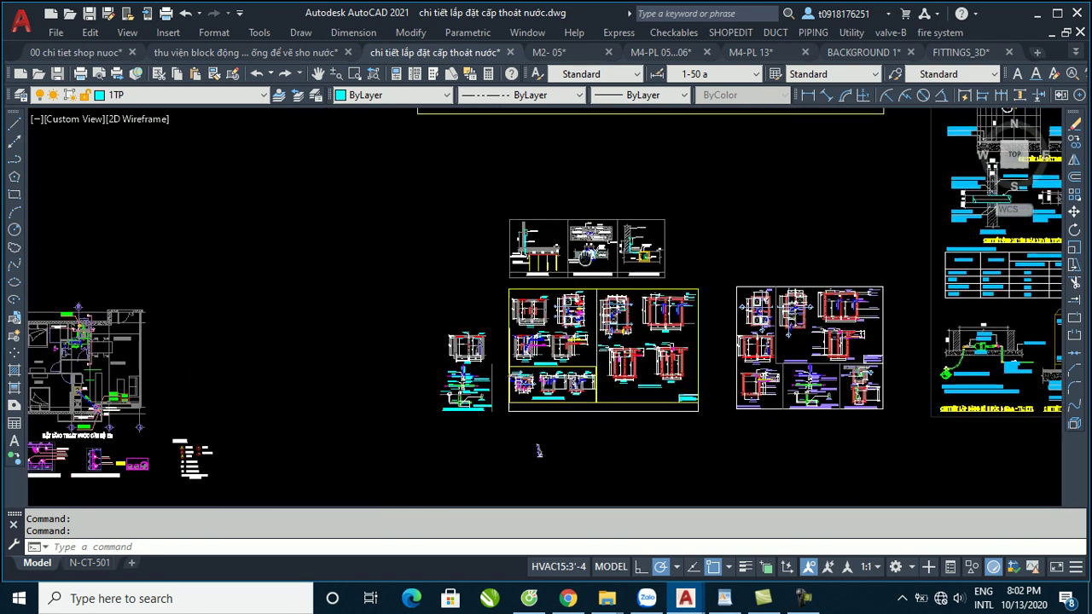
scroll(593, 245, "up", 3)
scroll(508, 273, "up", 3)
mouse_move(597, 281)
middle_mouse_down()
mouse_move(629, 404)
mouse_move(418, 322)
middle_mouse_up()
middle_click_drag(731, 351, 655, 370)
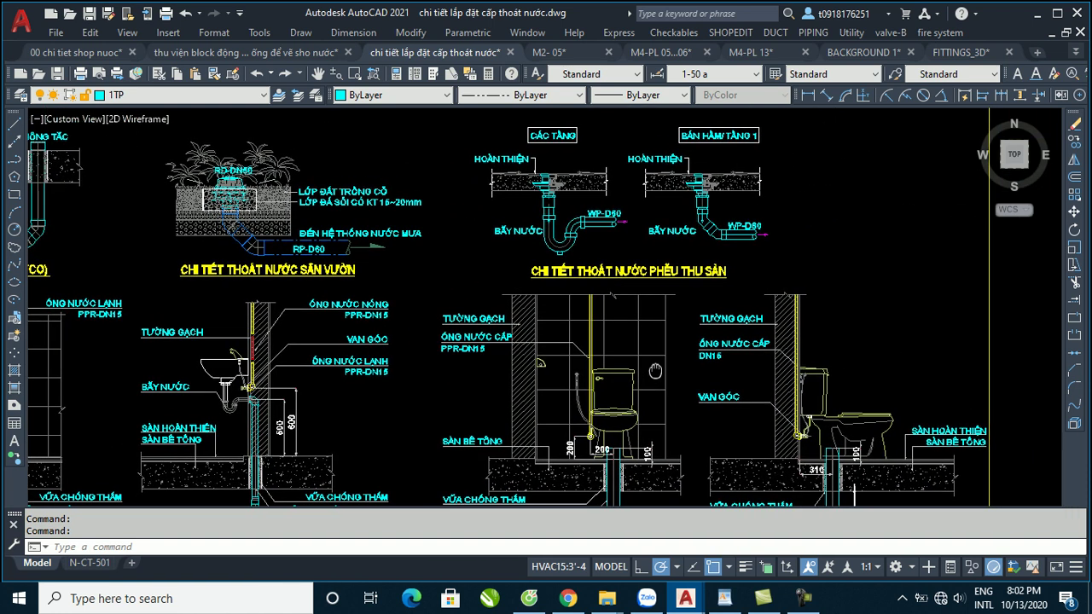
scroll(545, 179, "up", 4)
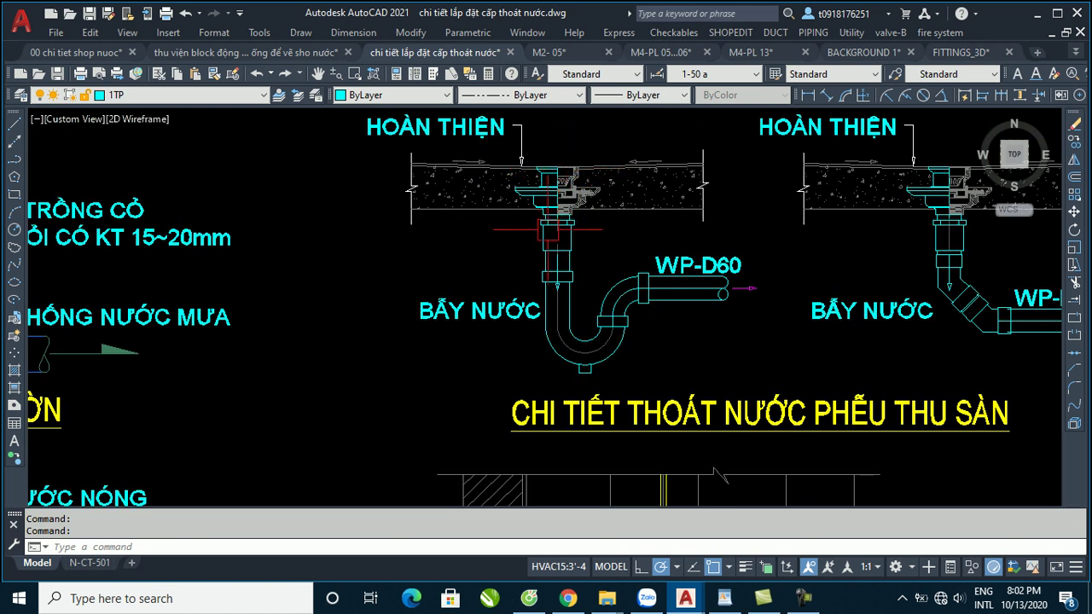
middle_click_drag(635, 307, 439, 345)
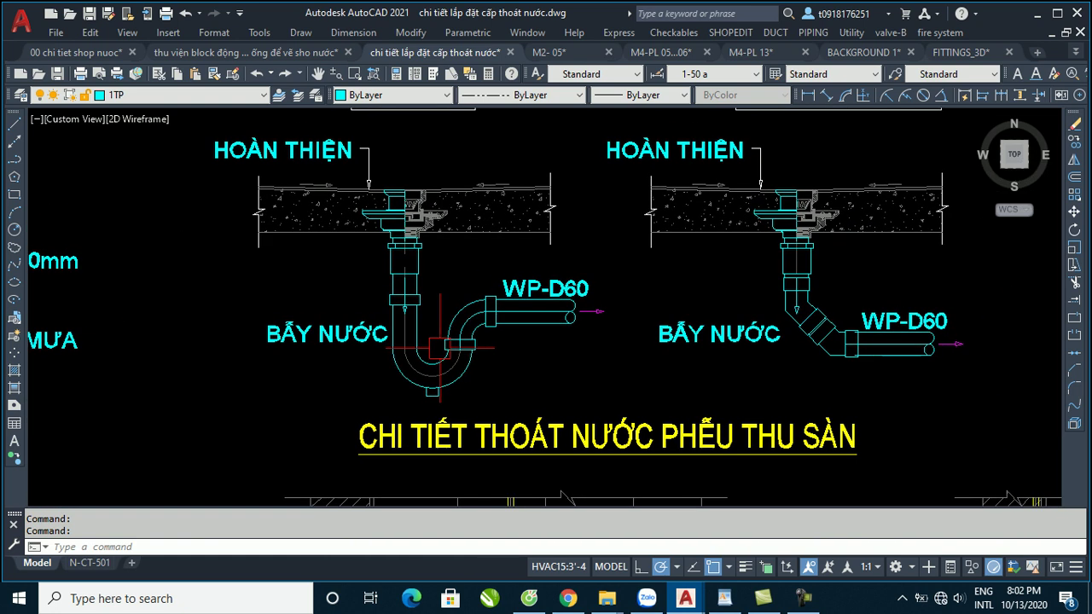
scroll(393, 302, "down", 4)
mouse_move(748, 225)
middle_mouse_down()
mouse_move(487, 244)
mouse_move(533, 291)
mouse_move(350, 286)
middle_mouse_up()
middle_click_drag(546, 281, 435, 274)
scroll(606, 268, "down", 2)
middle_click_drag(606, 269, 561, 256)
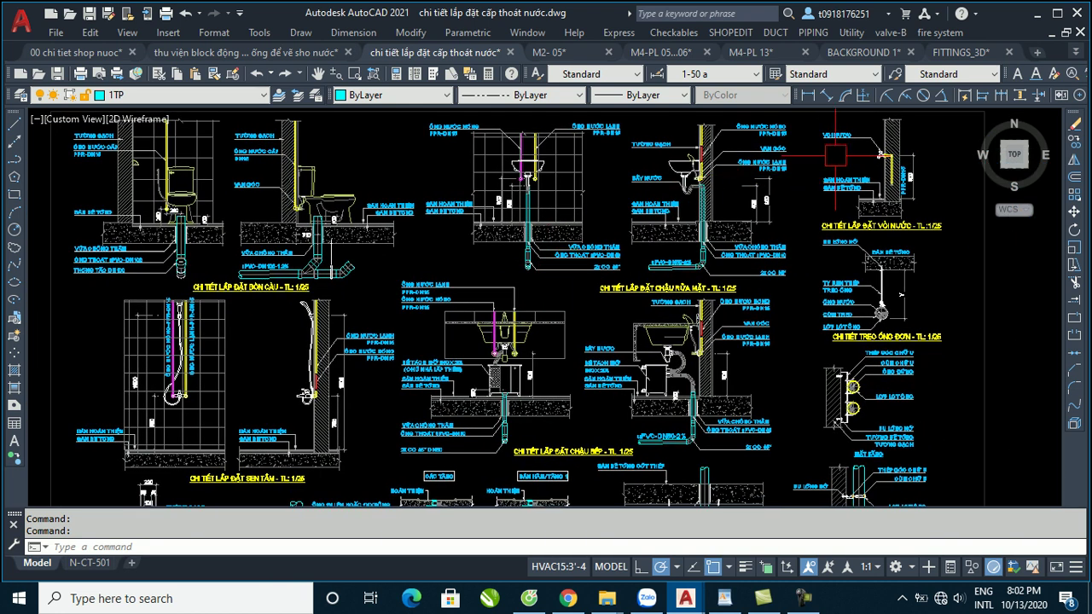
scroll(835, 155, "down", 2)
scroll(746, 367, "up", 2)
scroll(707, 341, "up", 1)
scroll(656, 298, "up", 2)
scroll(618, 275, "up", 1)
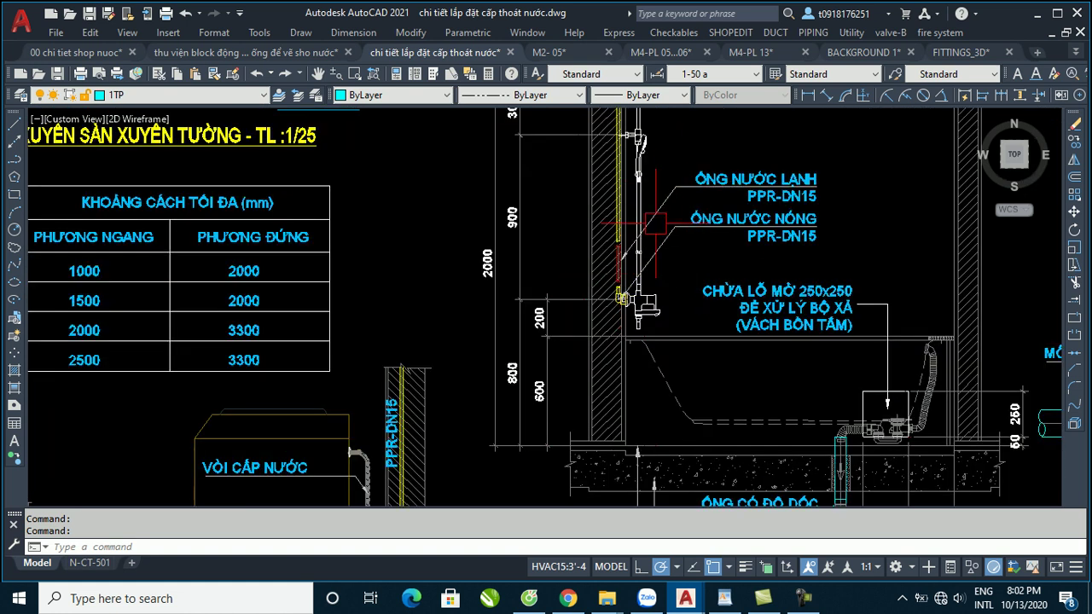
scroll(627, 249, "down", 3)
scroll(516, 373, "down", 4)
scroll(730, 298, "down", 3)
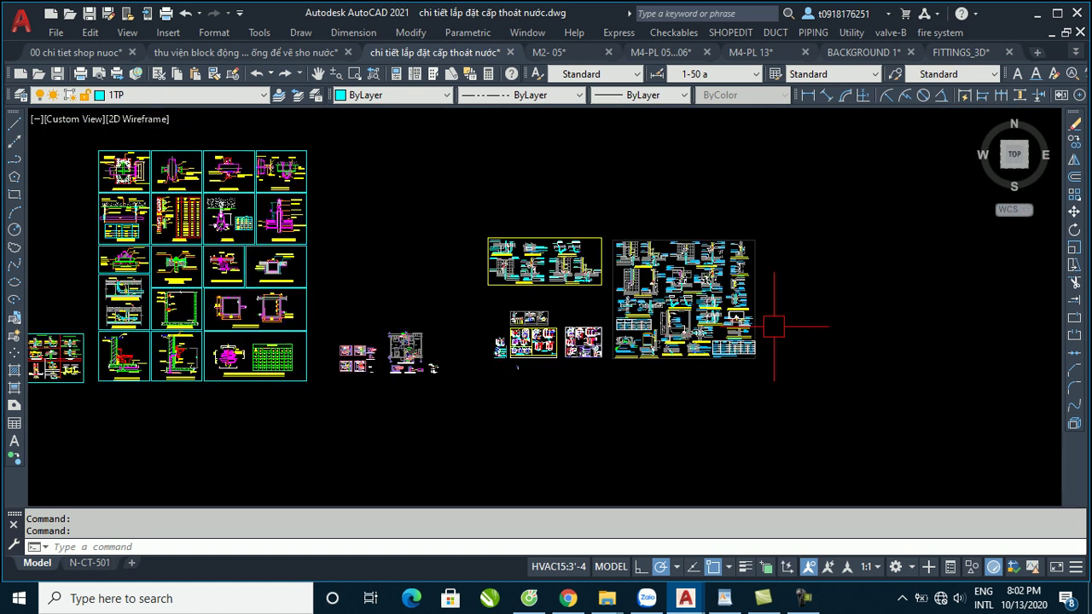
middle_click_drag(587, 314, 780, 314)
middle_click_drag(739, 318, 678, 354)
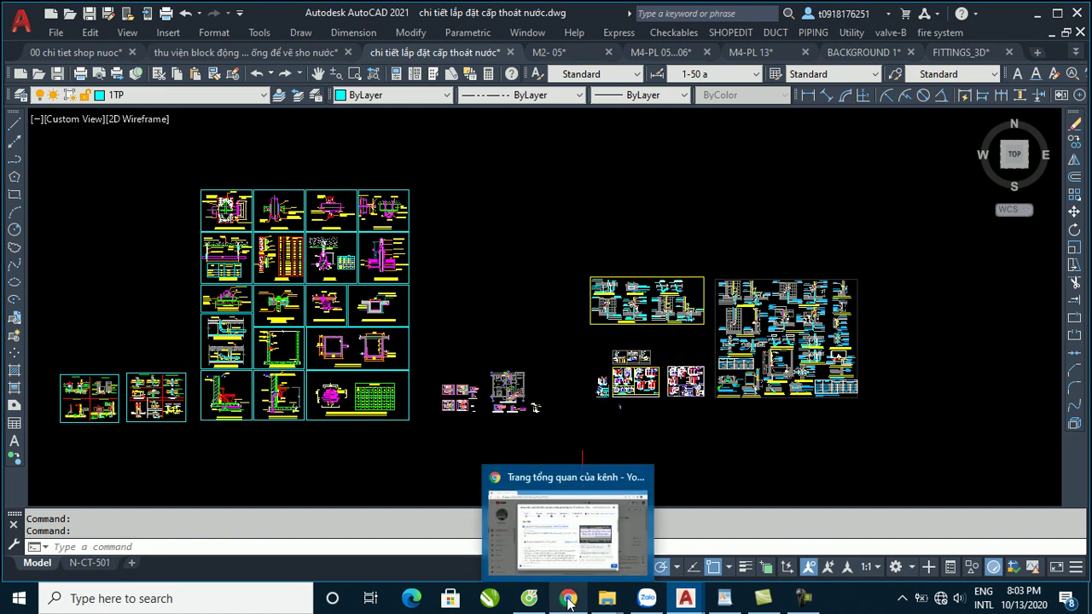
mouse_move(567, 598)
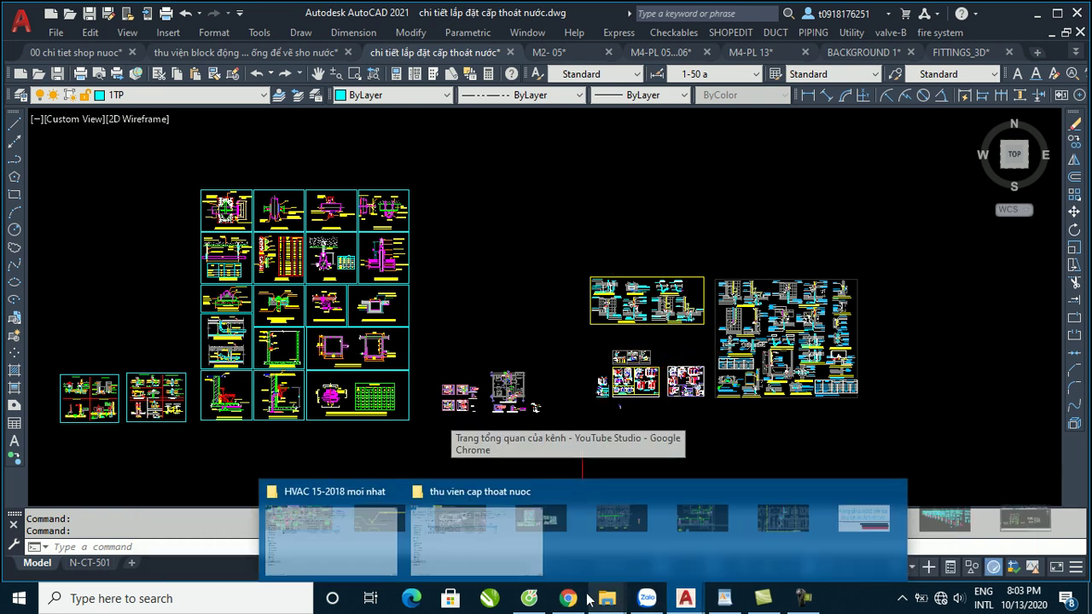
Switch to the thanle.blogspot.com post in Cốc Cốc and scroll down its CAD library list.
left_click(529, 599)
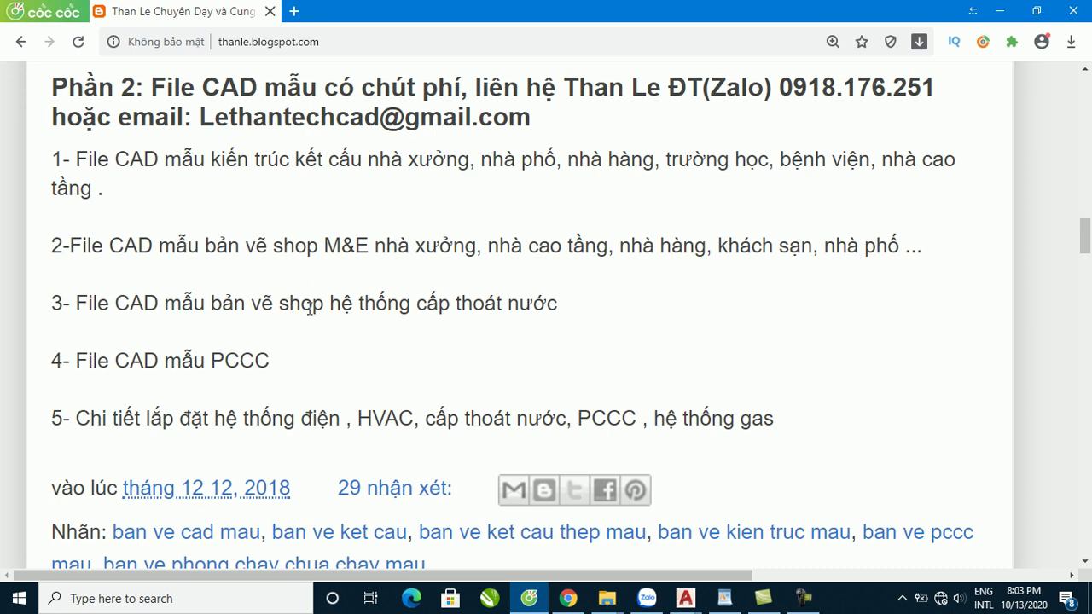
scroll(487, 287, "down", 2)
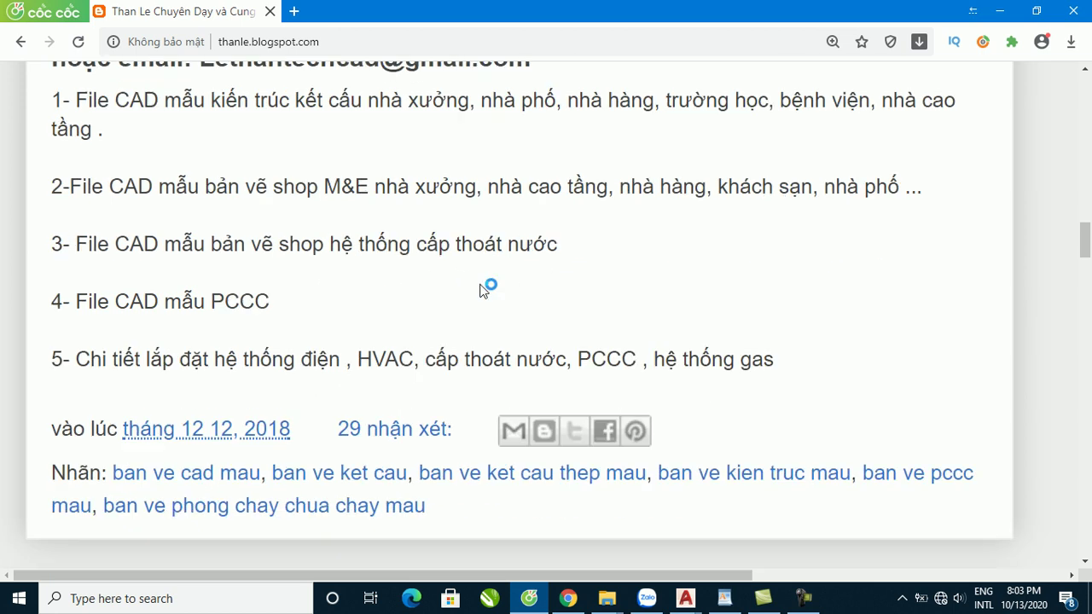
scroll(487, 287, "down", 4)
scroll(475, 297, "down", 2)
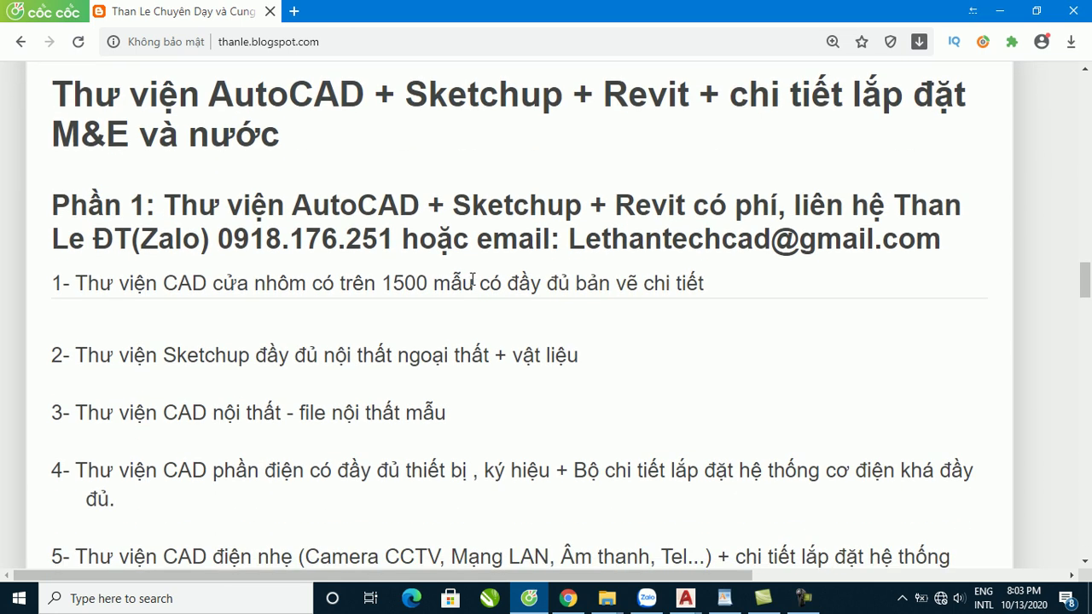
scroll(480, 281, "down", 1)
scroll(585, 270, "down", 1)
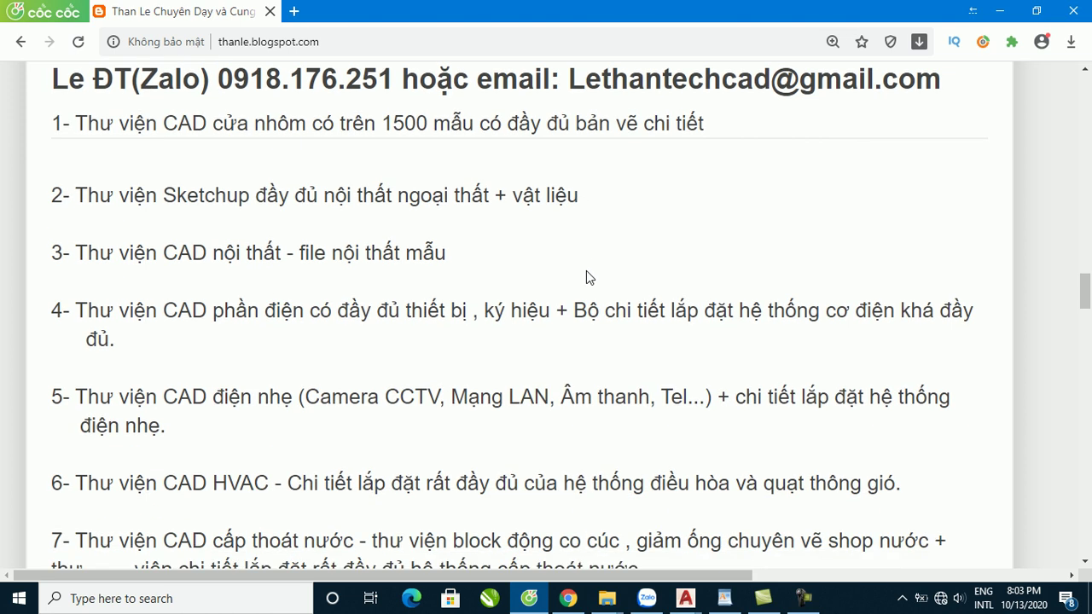
scroll(586, 277, "down", 1)
scroll(580, 280, "down", 1)
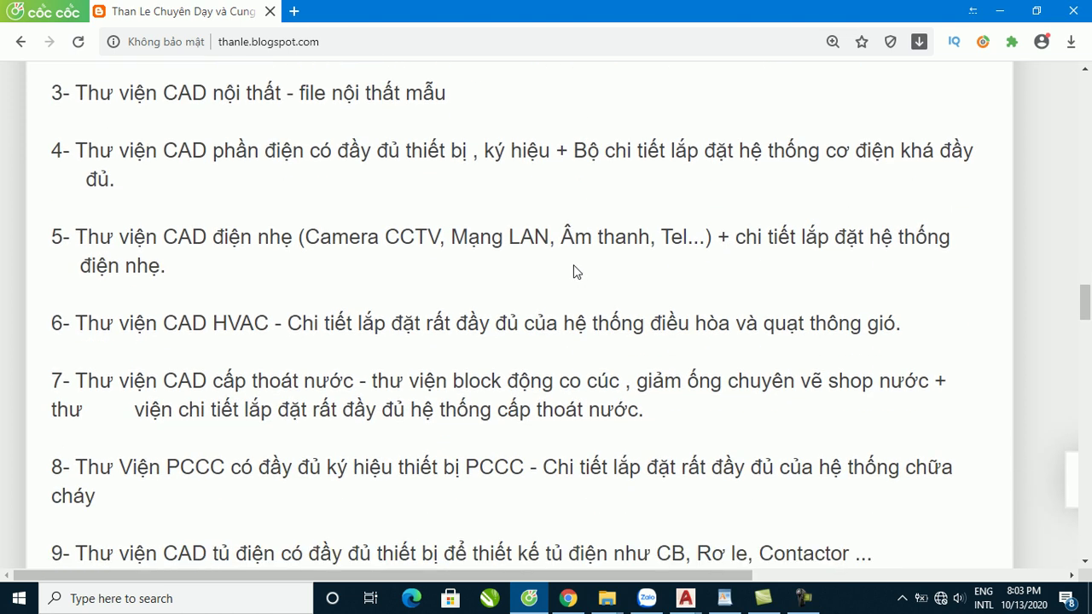
scroll(576, 271, "down", 3)
scroll(784, 256, "down", 1)
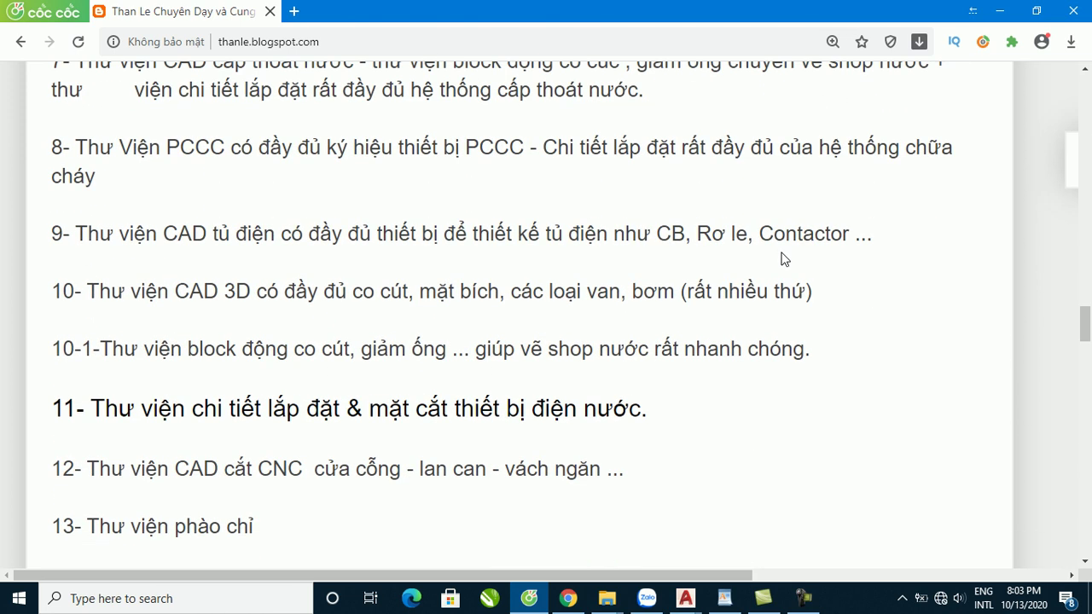
Scroll through the installation details, CNC cutting, Revit and M&E libraries, then show the AutoCAD drawing previews.
scroll(781, 260, "up", 1)
scroll(753, 239, "up", 1)
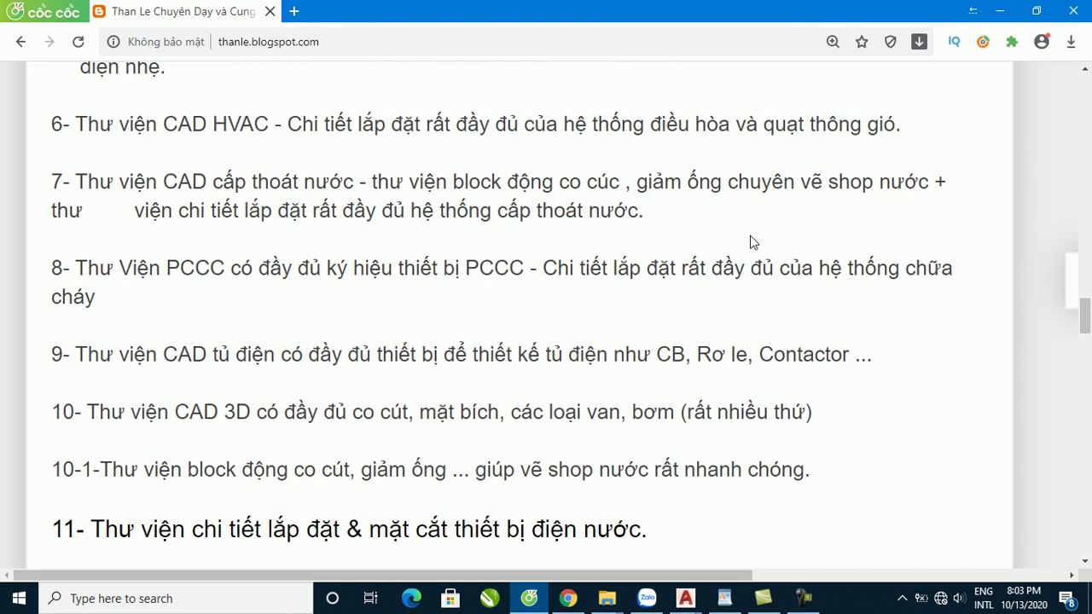
scroll(656, 222, "up", 1)
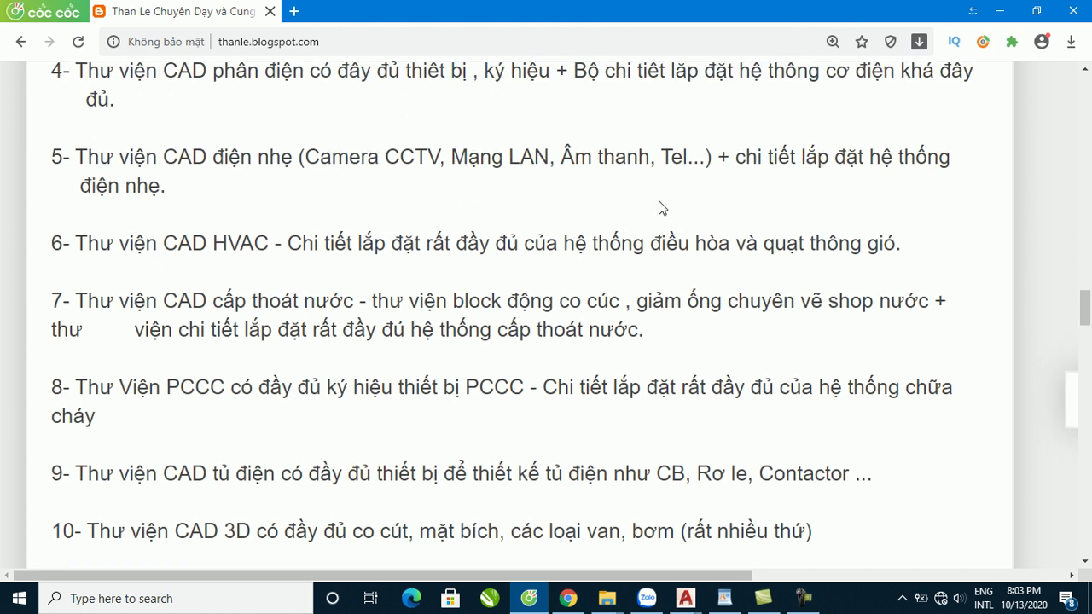
scroll(663, 208, "up", 1)
scroll(646, 171, "down", 1)
scroll(646, 159, "down", 1)
scroll(629, 218, "down", 2)
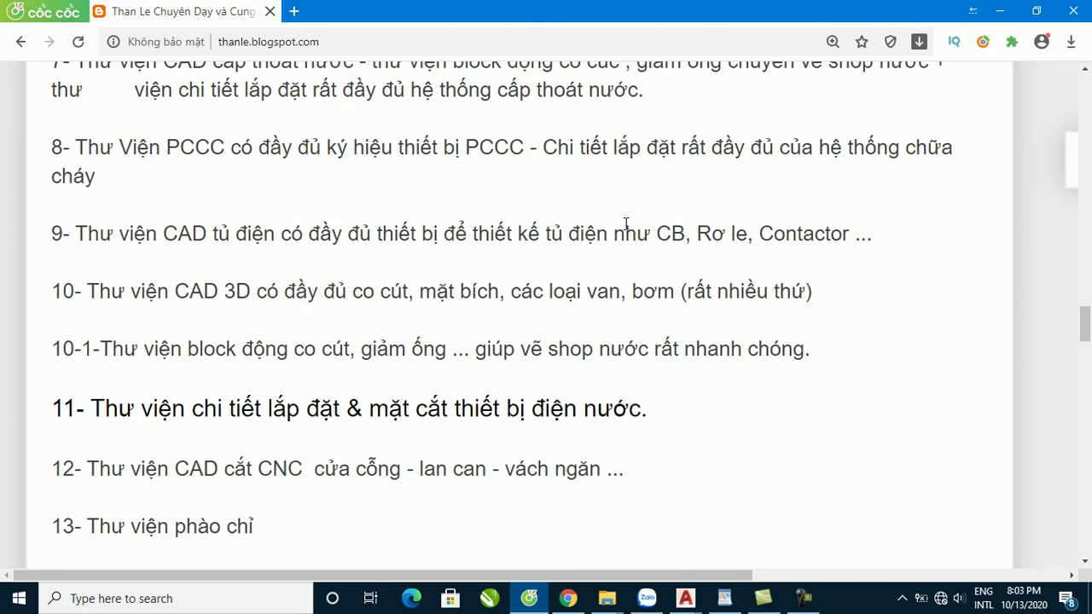
scroll(627, 224, "down", 1)
scroll(623, 220, "down", 1)
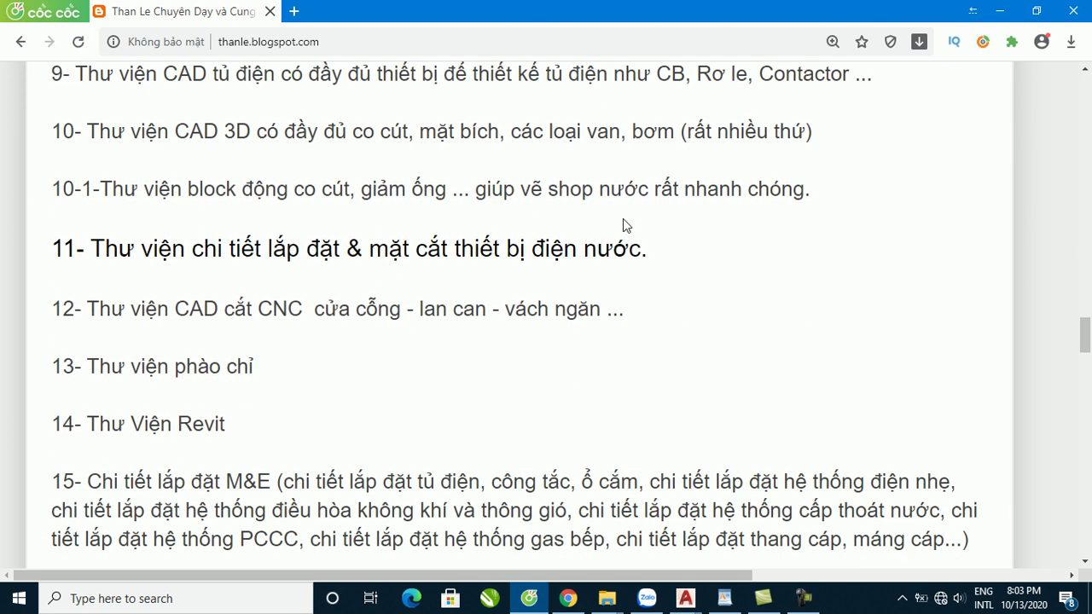
scroll(622, 220, "down", 2)
scroll(623, 225, "up", 1)
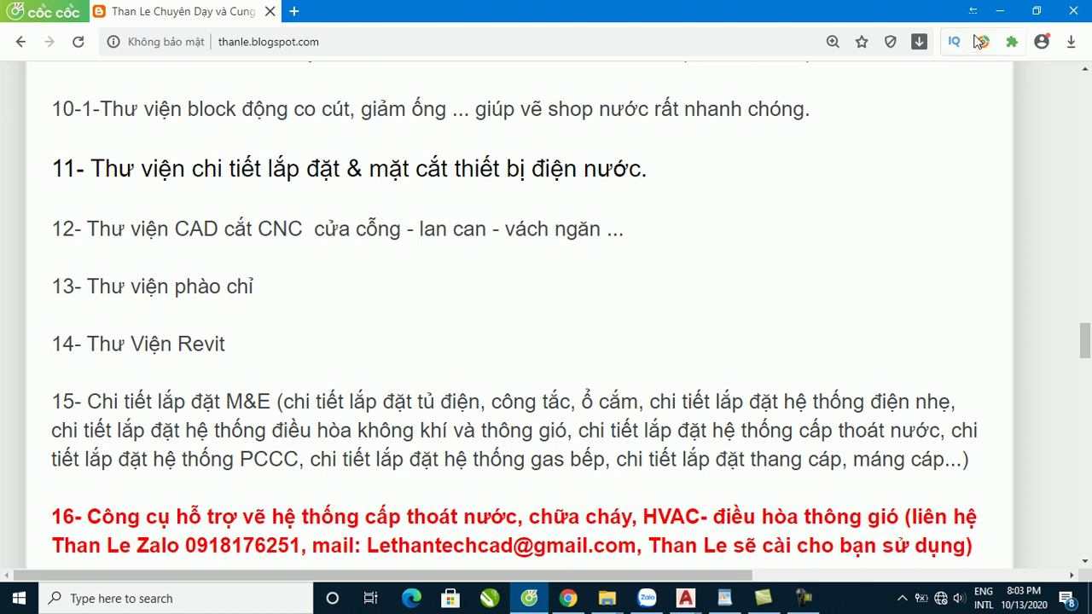
left_click(684, 598)
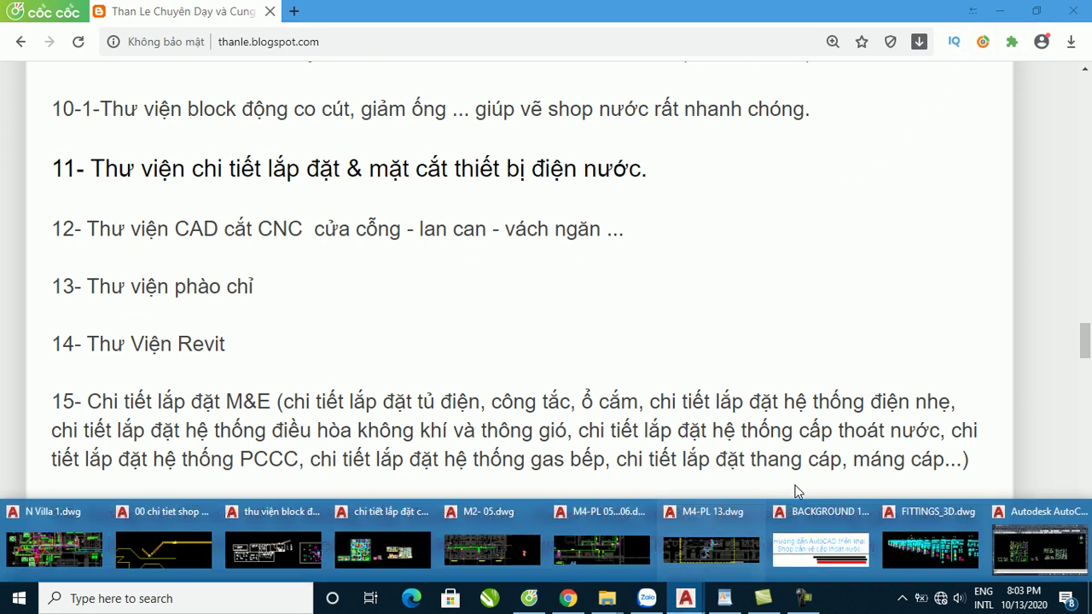
mouse_move(685, 598)
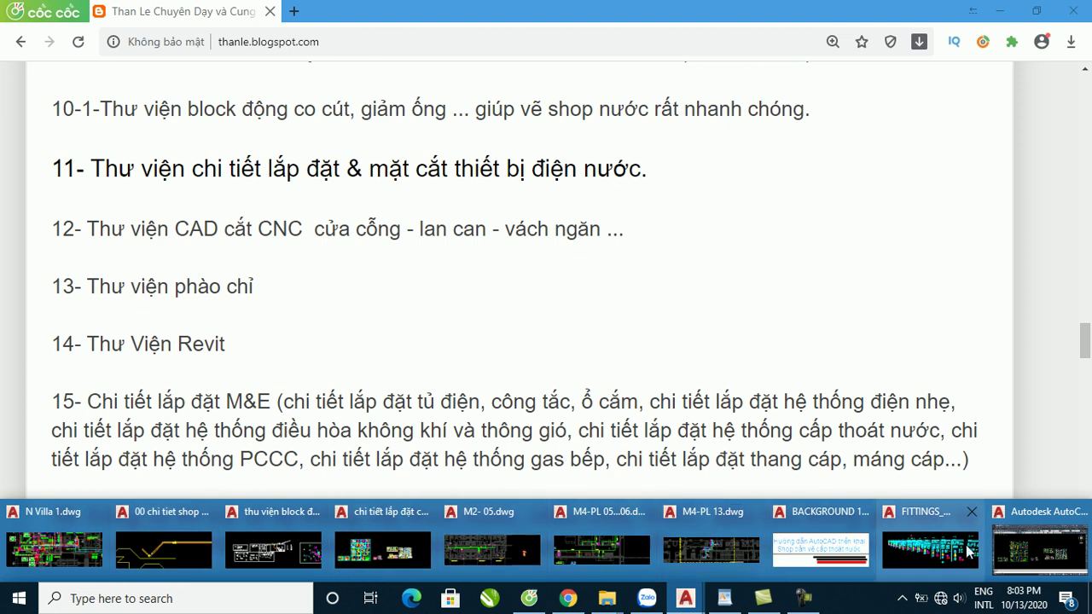
Bring the FITTINGS_3D drawing back to the front, then switch to the BACKGROUND 1 title card.
left_click(948, 552)
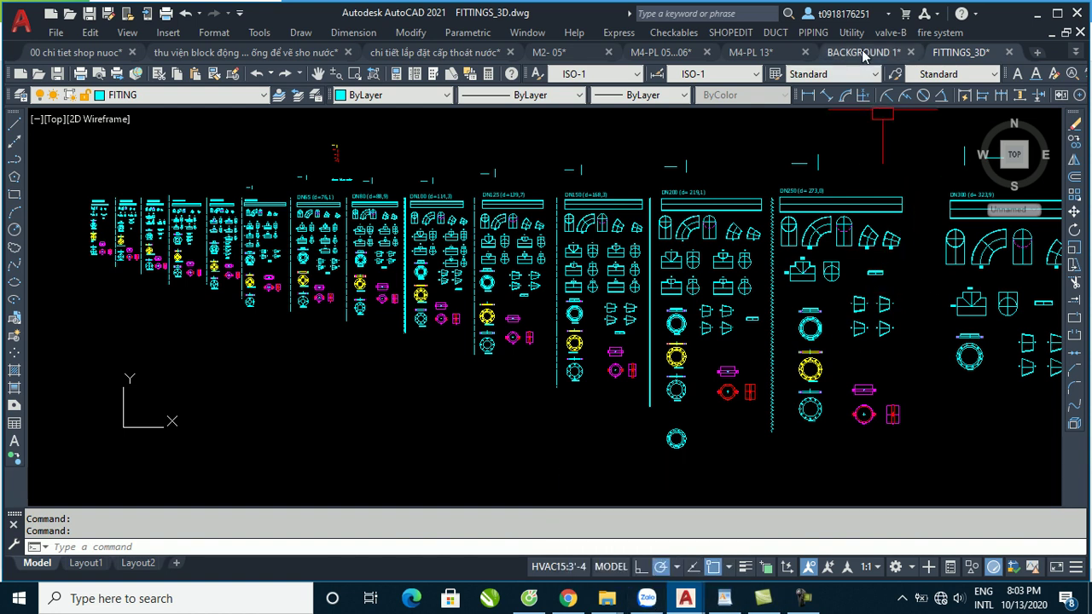
left_click(863, 52)
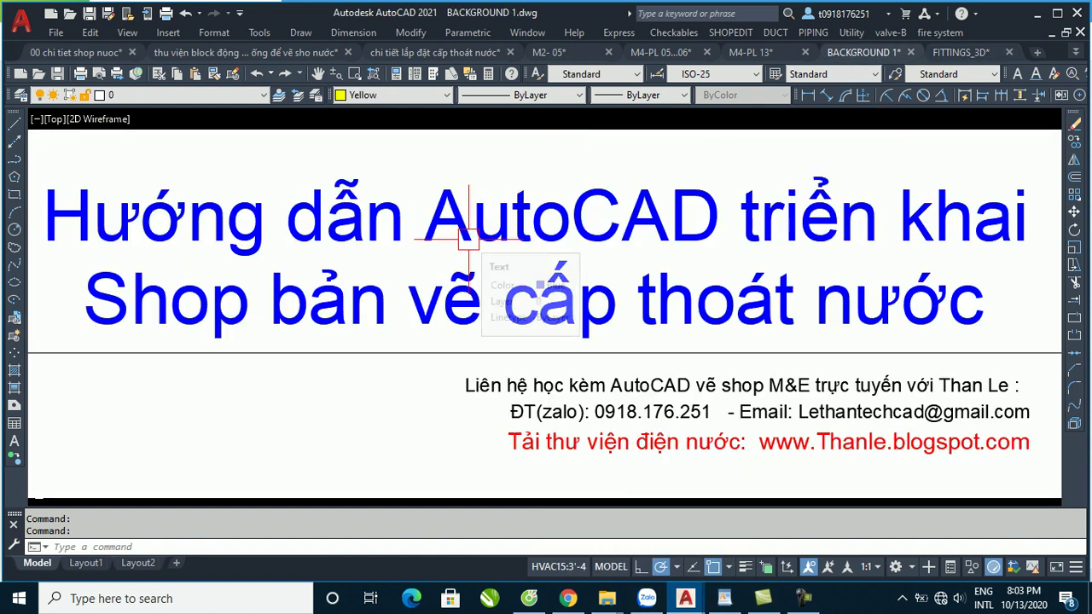